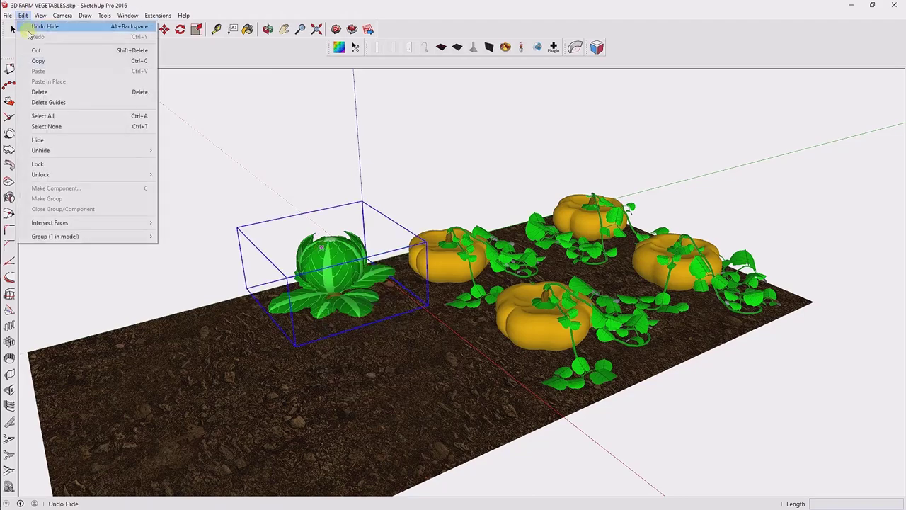
Step: Copy the cabbage and place the copy beside the first one
left_click(24, 15)
left_click(23, 14)
left_click(12, 29)
key("m")
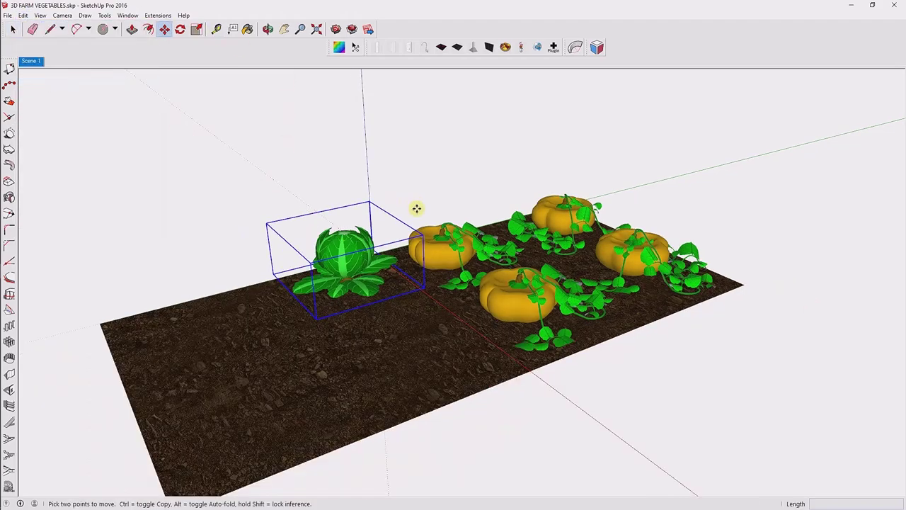
middle_click_drag(415, 206, 332, 348)
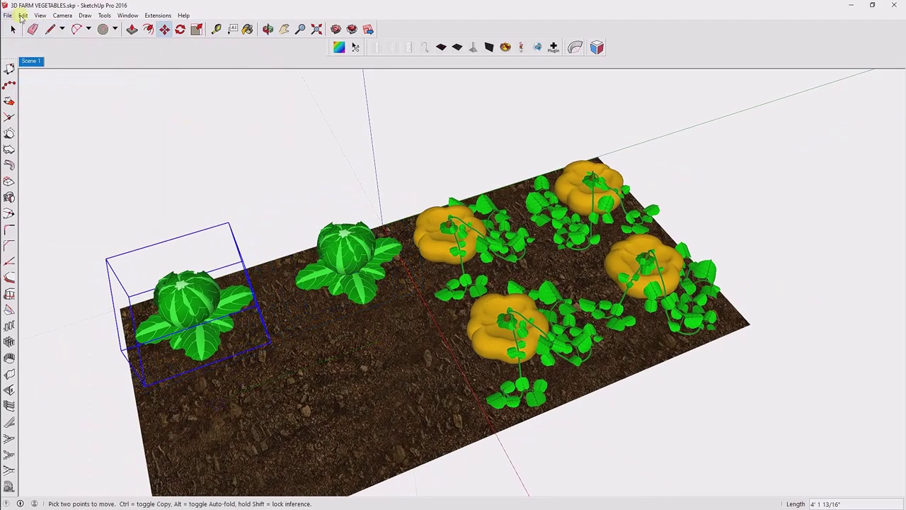
Step: Orbit and zoom around the four cabbages on the garden bed
middle_click_drag(425, 284, 394, 259)
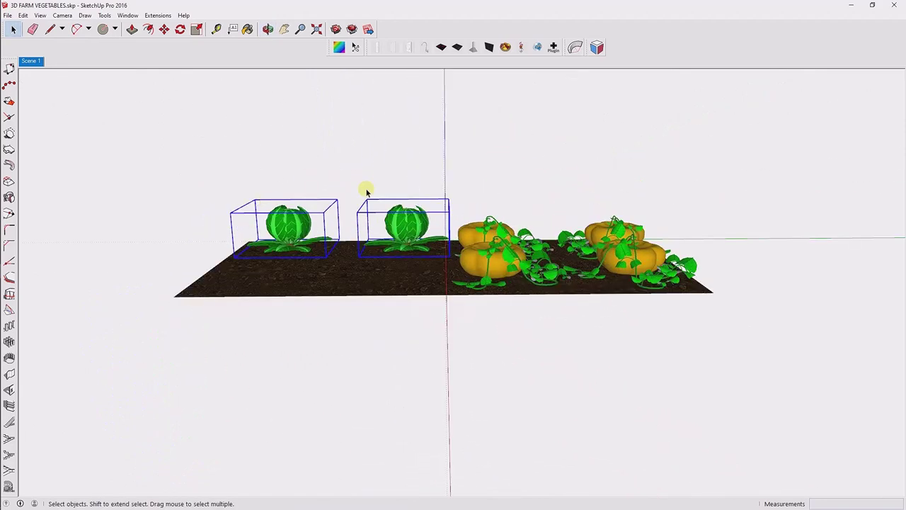
middle_click_drag(320, 267, 248, 142)
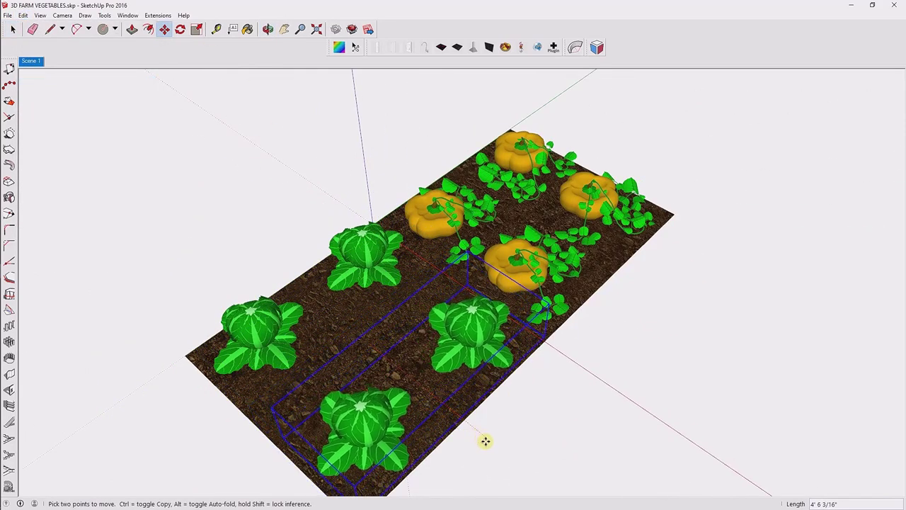
mouse_move(485, 442)
middle_mouse_down()
mouse_move(539, 291)
mouse_move(479, 281)
middle_mouse_up()
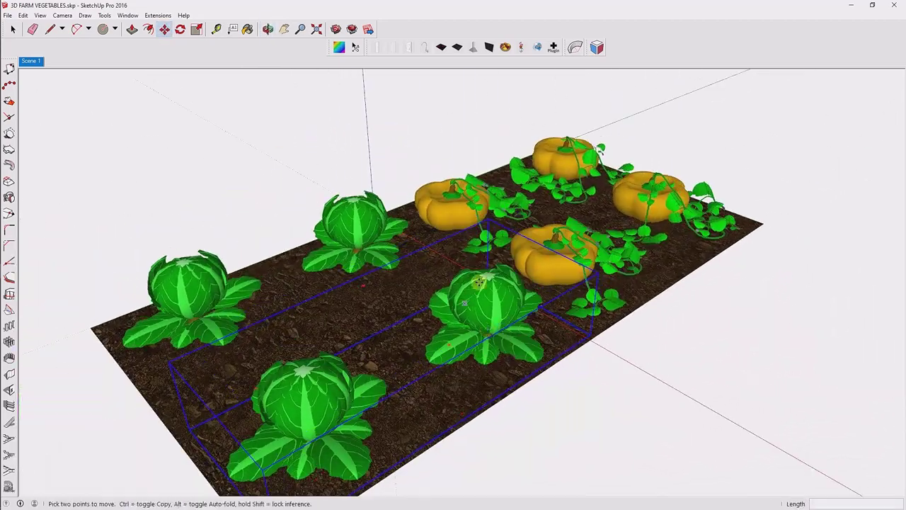
scroll(506, 323, "down", 2)
scroll(536, 399, "down", 2)
scroll(472, 293, "up", 5)
middle_click_drag(471, 293, 499, 269)
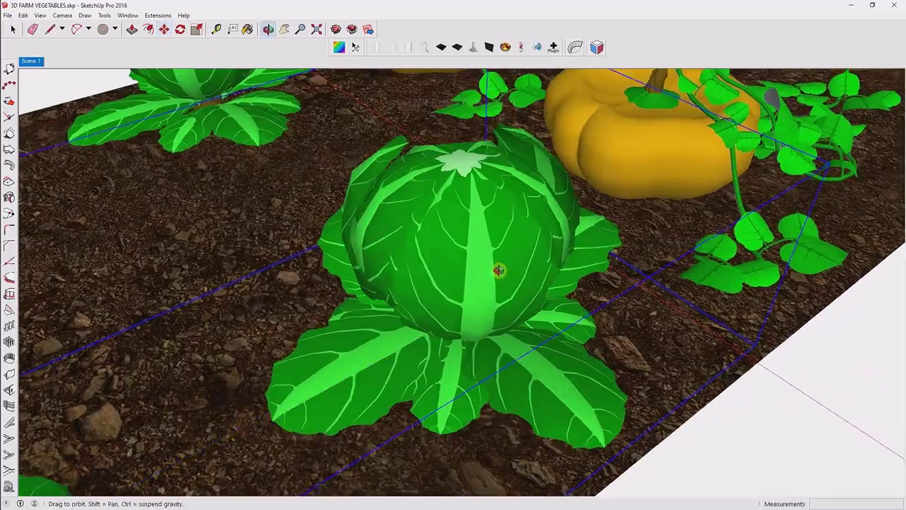
scroll(500, 269, "down", 2)
scroll(361, 283, "down", 3)
scroll(577, 340, "up", 5)
Step: View the cabbage and pumpkin plot from a high angle
key("m")
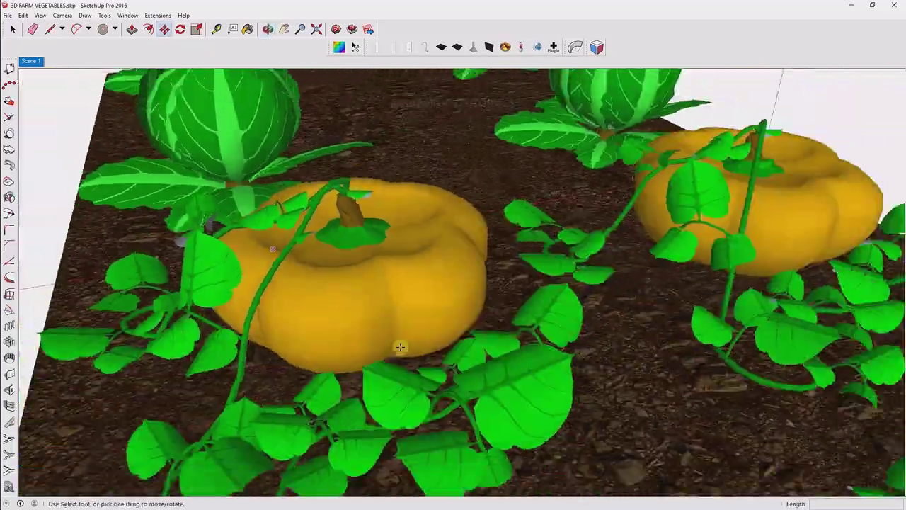
scroll(400, 346, "down", 2)
scroll(638, 449, "down", 3)
scroll(385, 235, "up", 4)
middle_click_drag(384, 234, 451, 191)
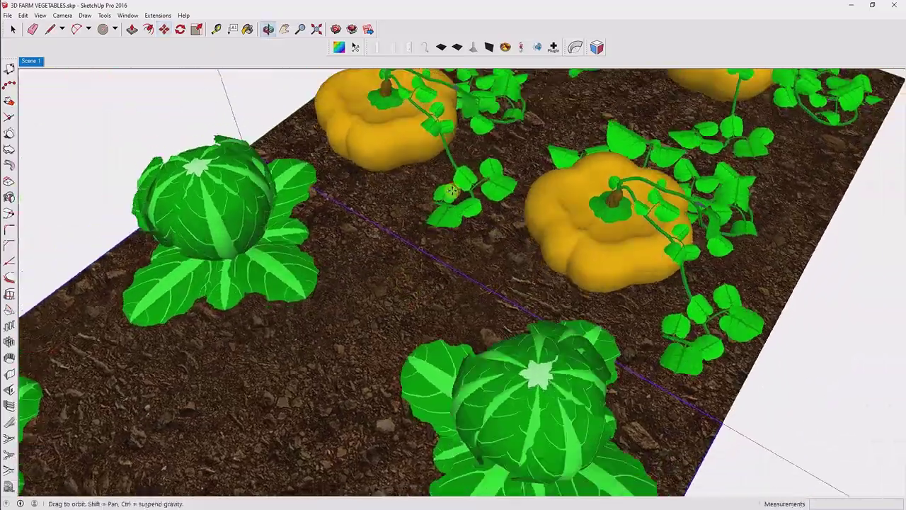
scroll(451, 192, "down", 5)
scroll(380, 277, "up", 2)
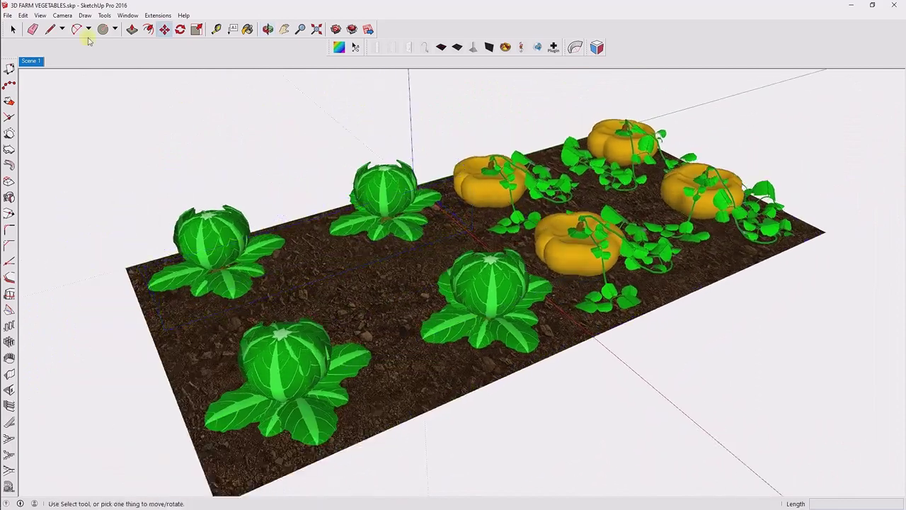
Step: Save the model and undo the last move
left_click(12, 16)
left_click(20, 48)
right_click(300, 232)
left_click(24, 16)
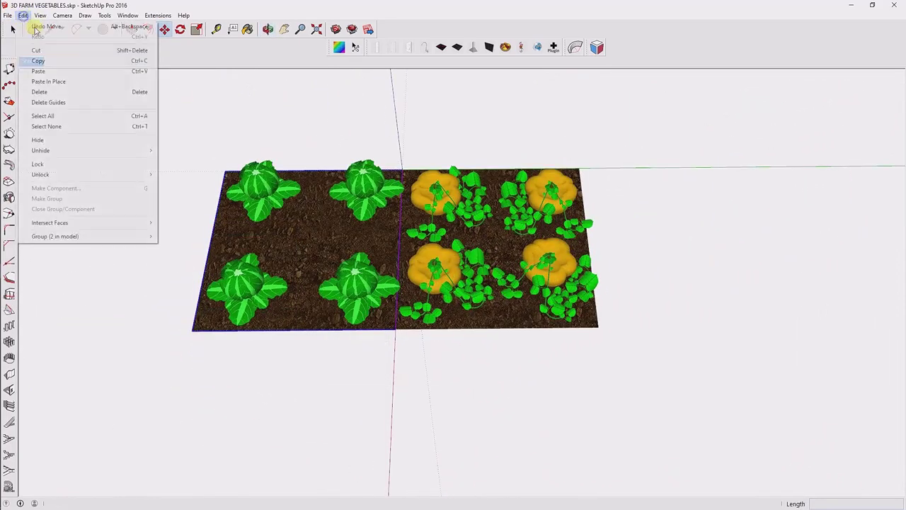
left_click(36, 27)
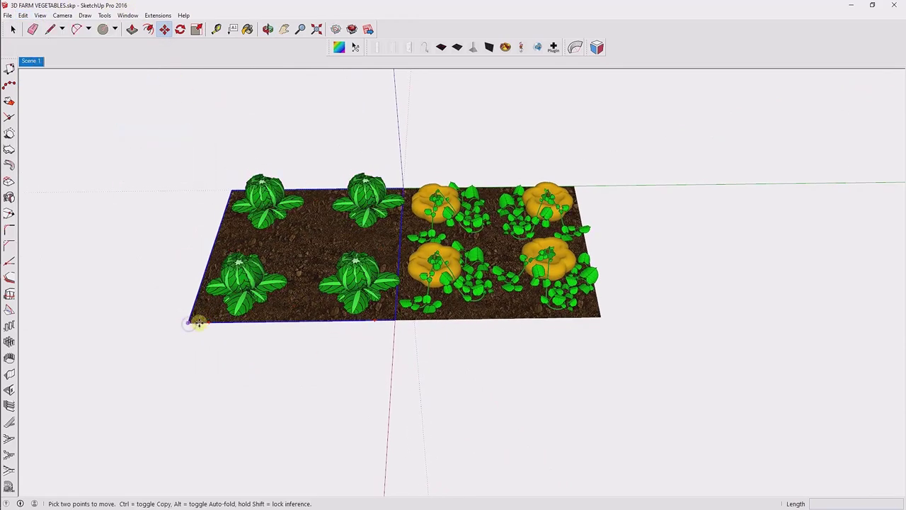
Step: Place a copy of the soil field beyond the pumpkins and view along the extended bed
left_click_drag(199, 323, 793, 311)
key("o")
left_click_drag(453, 284, 424, 334)
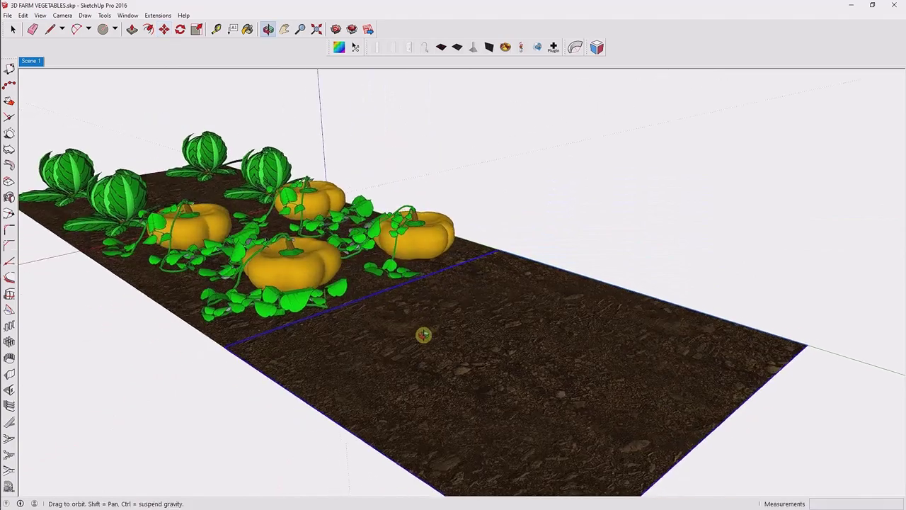
key("m")
Step: Return to the first saved scene view and orbit around the pumpkins
left_click(31, 60)
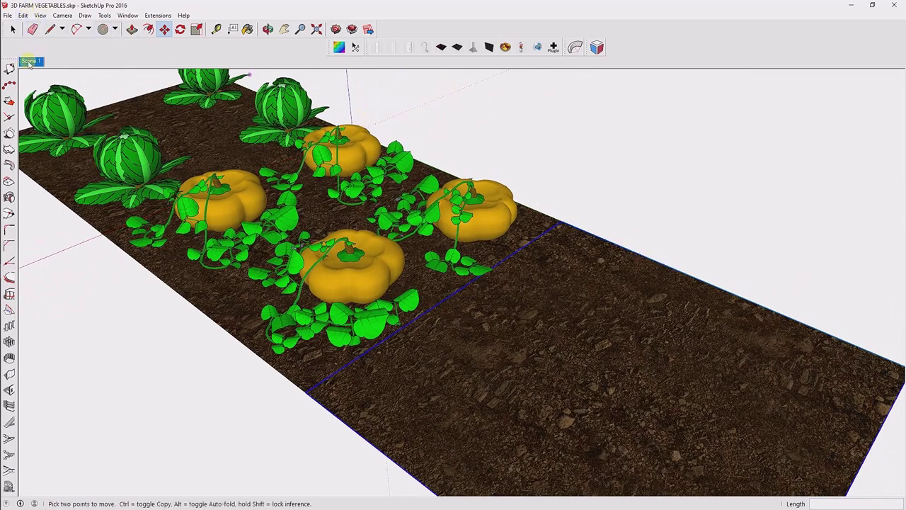
left_click(30, 63)
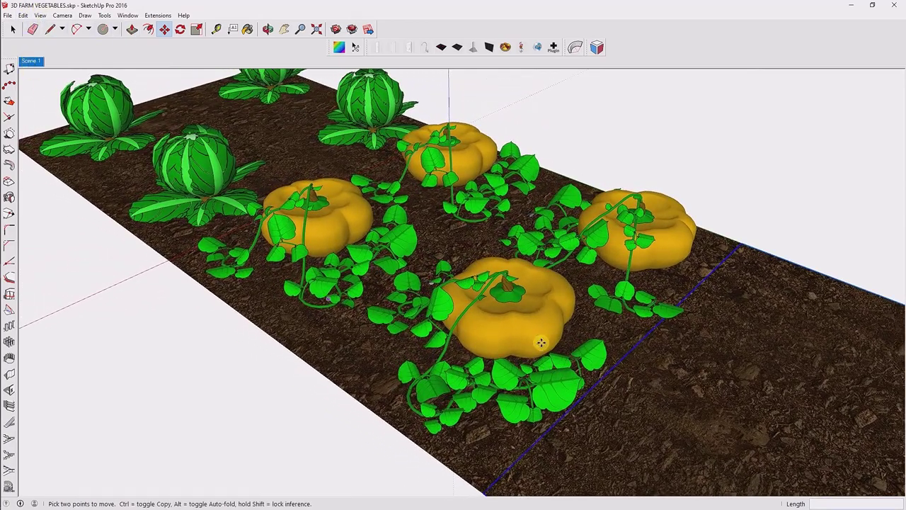
middle_click_drag(541, 343, 182, 324)
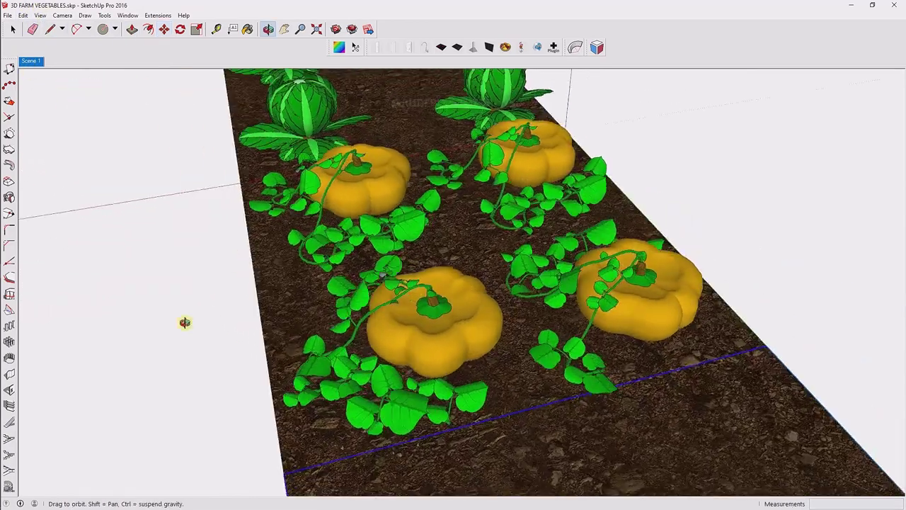
Step: Save the current view as a scene and orbit to a front view of the field
left_click(145, 164)
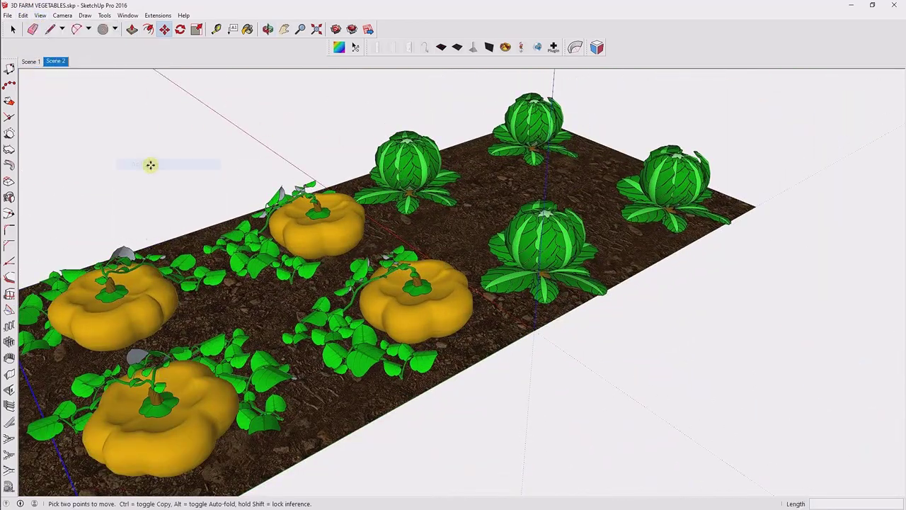
mouse_move(149, 164)
middle_mouse_down()
mouse_move(406, 328)
mouse_move(557, 330)
mouse_move(472, 368)
middle_mouse_up()
key("m")
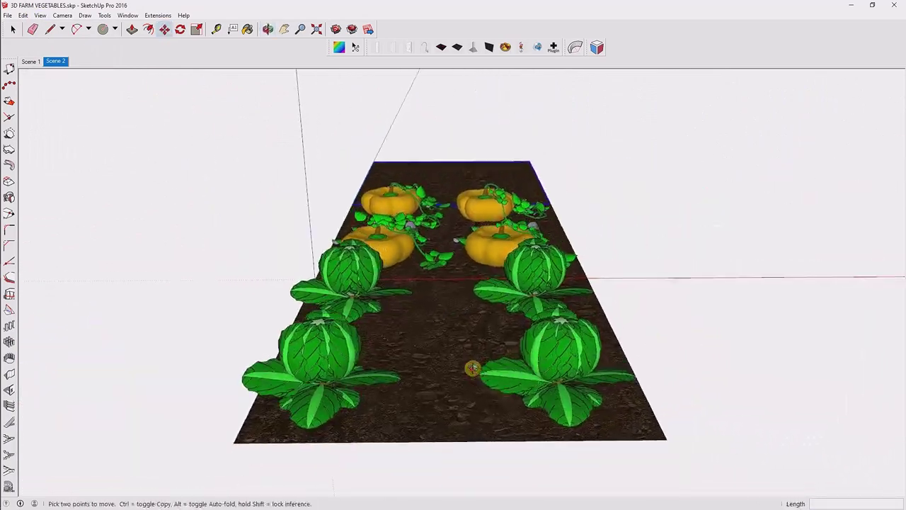
scroll(448, 371, "up", 2)
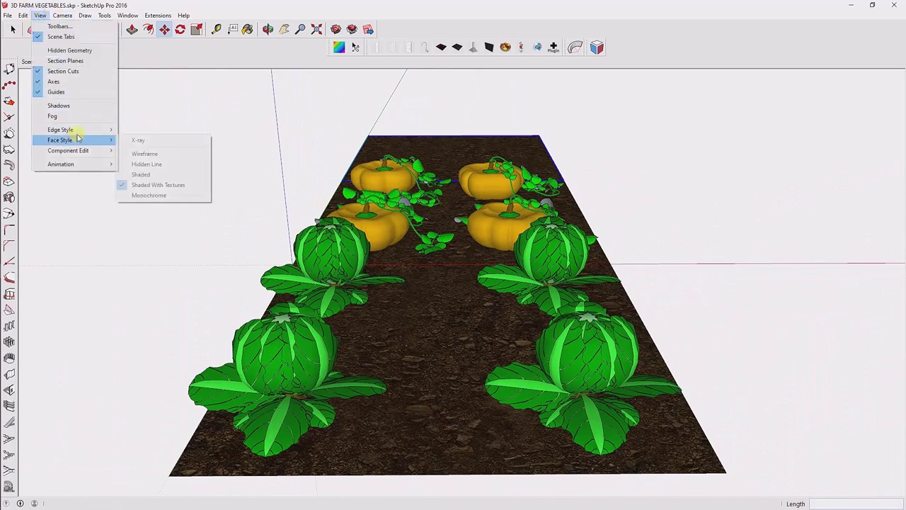
left_click(37, 17)
Step: Save a top-down view of the plot as a scene, then return to a low perspective
left_click(146, 163)
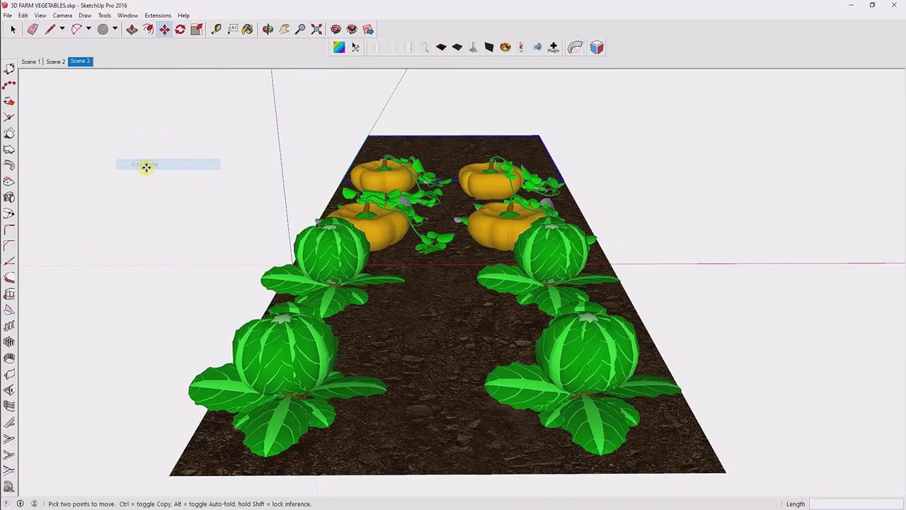
middle_click_drag(145, 166, 368, 295)
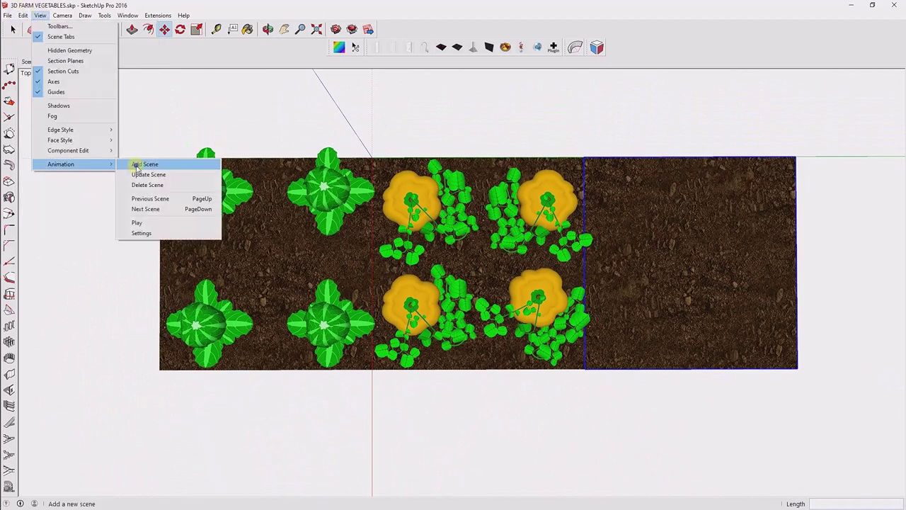
left_click(146, 163)
mouse_move(146, 163)
middle_mouse_down()
mouse_move(582, 366)
mouse_move(530, 245)
mouse_move(567, 333)
middle_mouse_up()
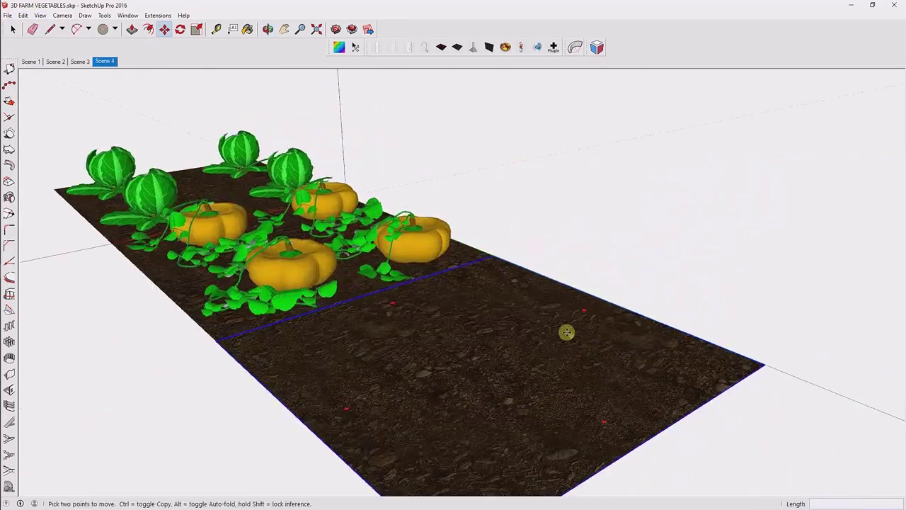
middle_click_drag(517, 376, 98, 60)
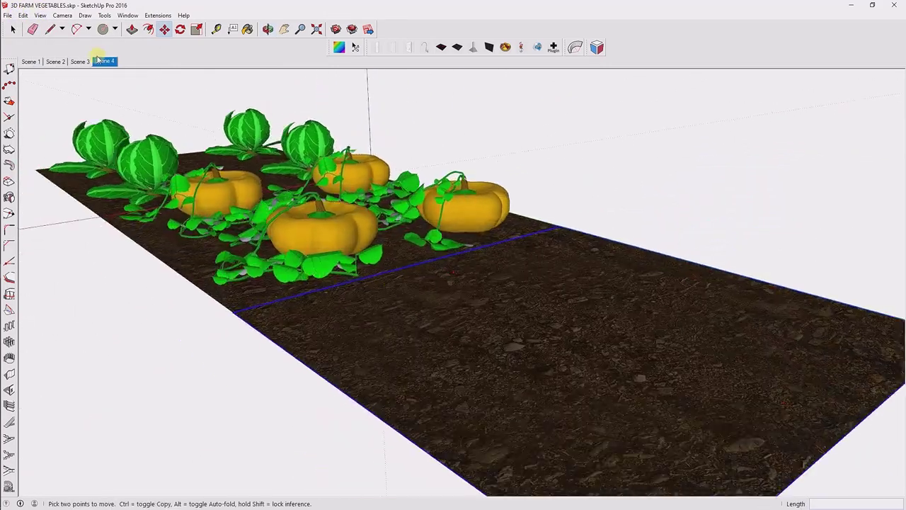
left_click(23, 15)
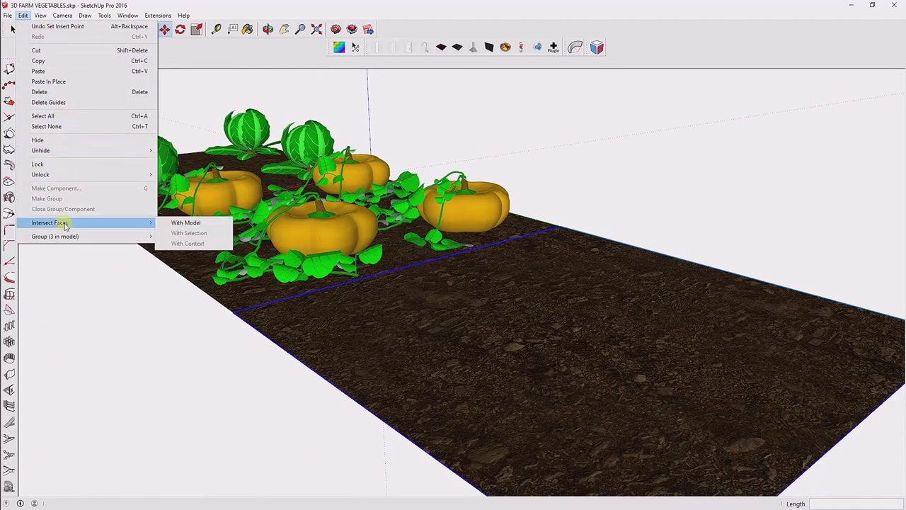
Step: Add a fifth scene and tilt the stalk about 11.8 degrees at its base
left_click(145, 162)
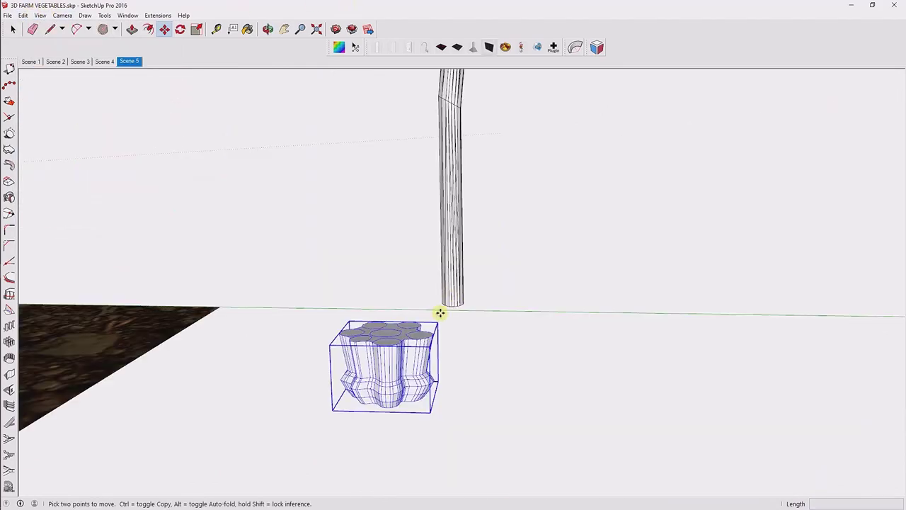
mouse_move(431, 307)
middle_mouse_down()
mouse_move(261, 196)
mouse_move(385, 307)
middle_mouse_up()
scroll(411, 335, "up", 2)
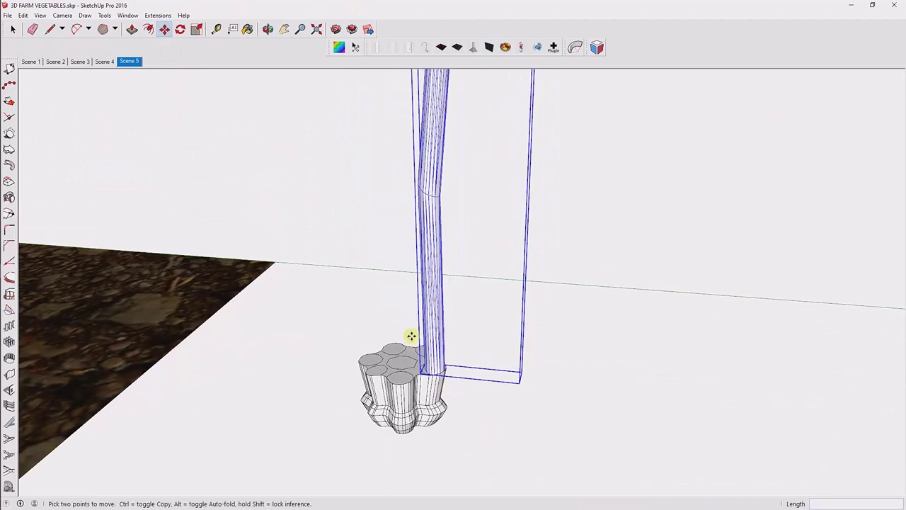
scroll(454, 269, "up", 3)
middle_click_drag(454, 269, 435, 307)
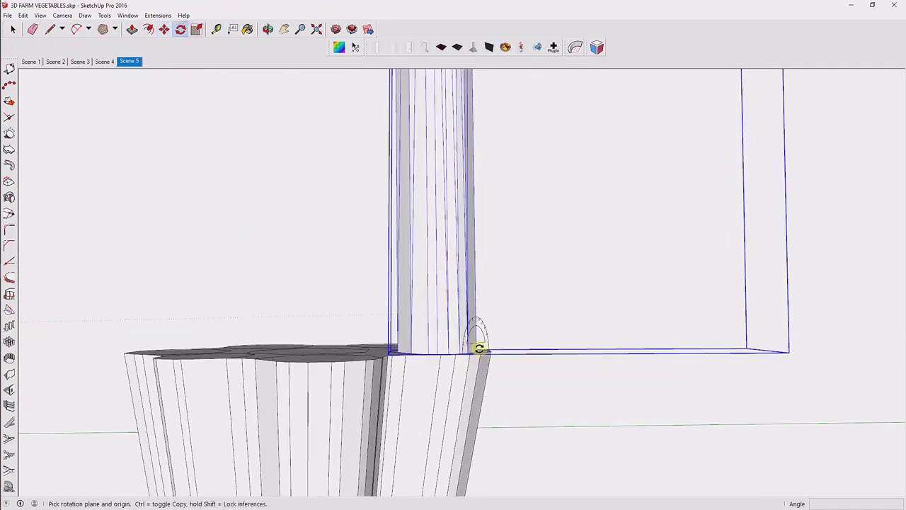
left_click_drag(612, 346, 612, 376)
scroll(479, 196, "down", 2)
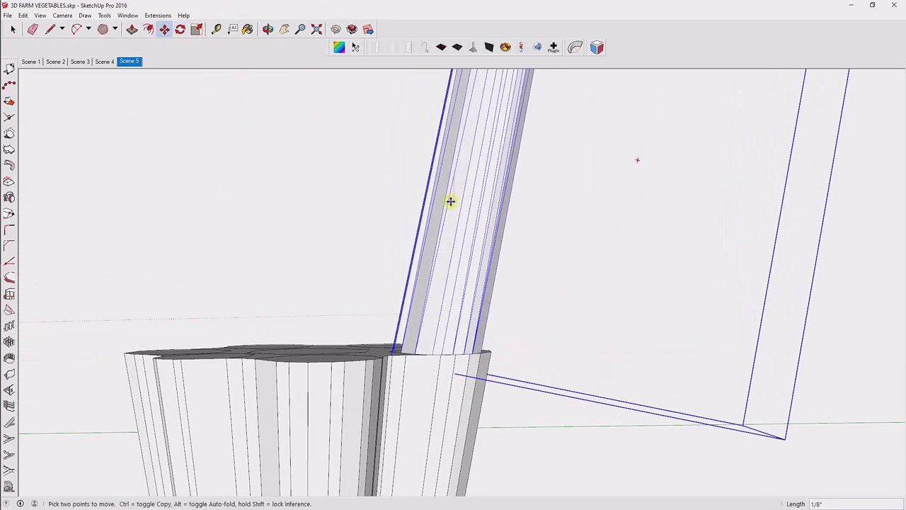
mouse_move(451, 200)
middle_mouse_down()
mouse_move(429, 330)
mouse_move(488, 144)
mouse_move(396, 107)
middle_mouse_up()
scroll(429, 330, "down", 3)
scroll(487, 144, "up", 3)
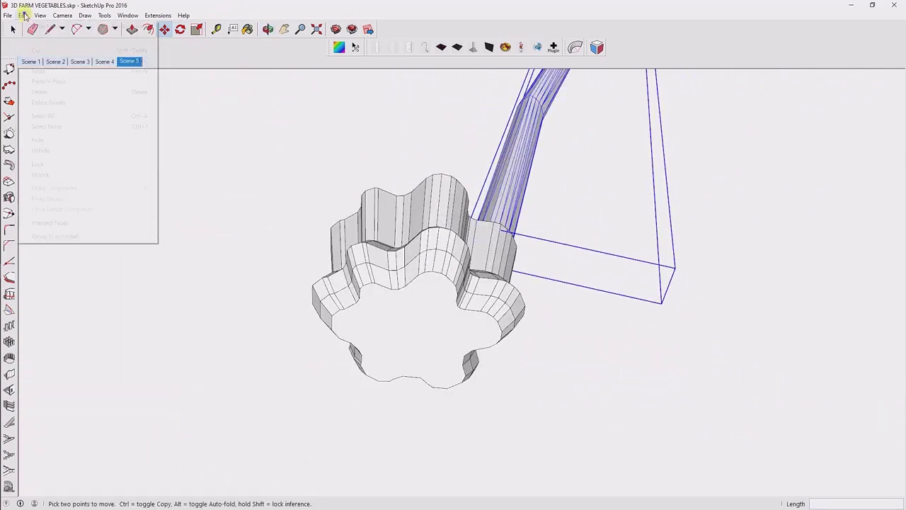
Step: Paste stem copies in place and rotate the last one into the open gap
left_click(46, 126)
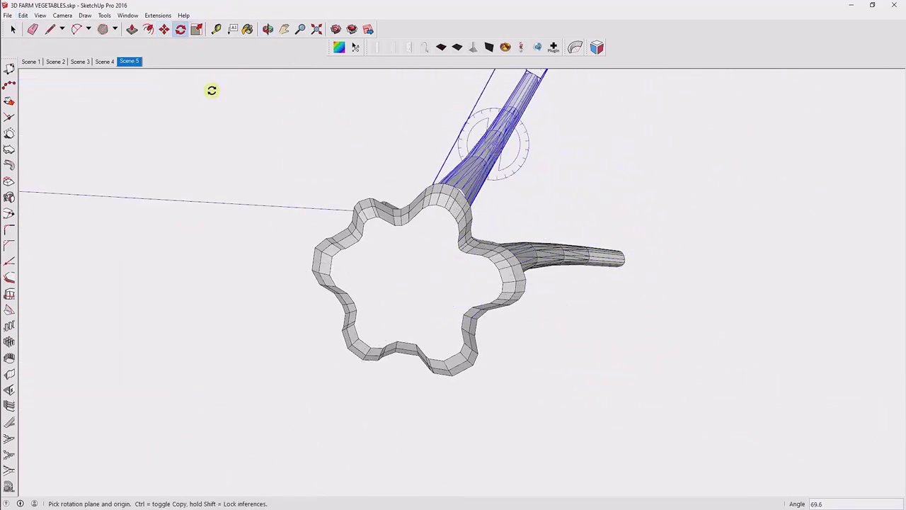
left_click(23, 15)
left_click(64, 79)
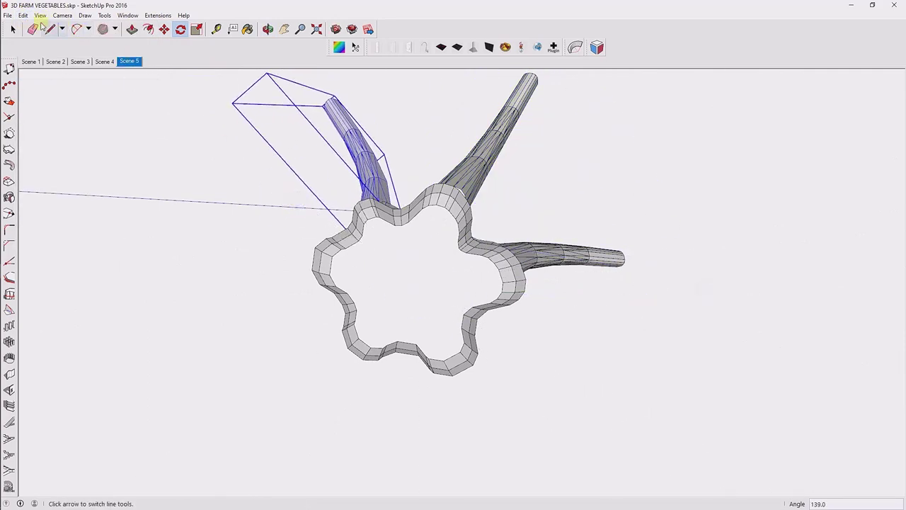
left_click(22, 15)
left_click(64, 79)
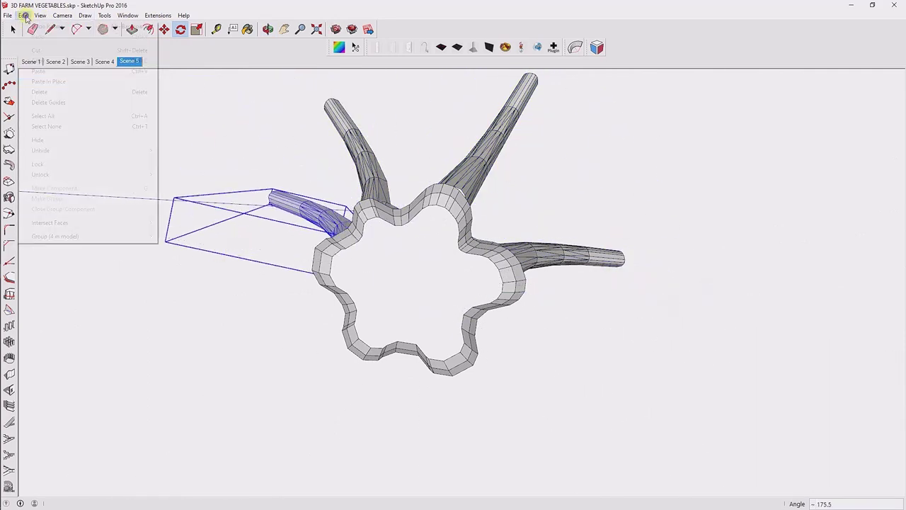
left_click(48, 82)
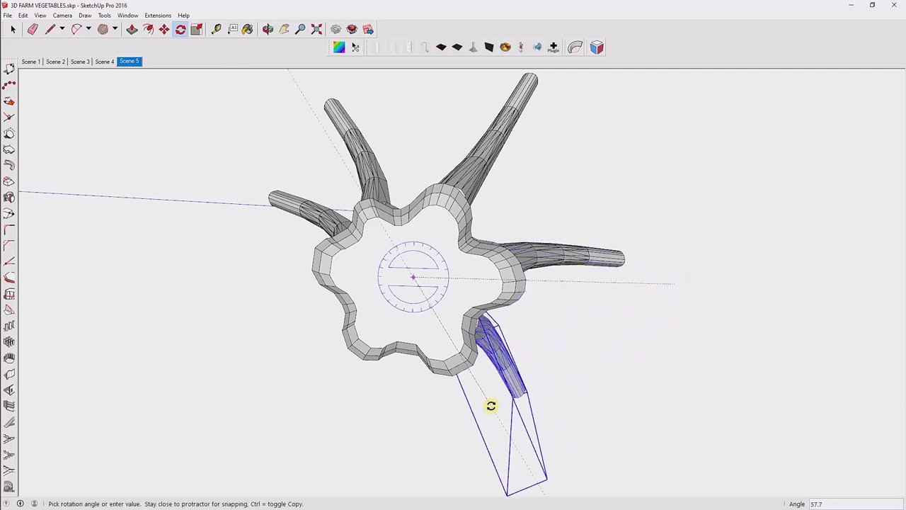
left_click(23, 15)
left_click(48, 81)
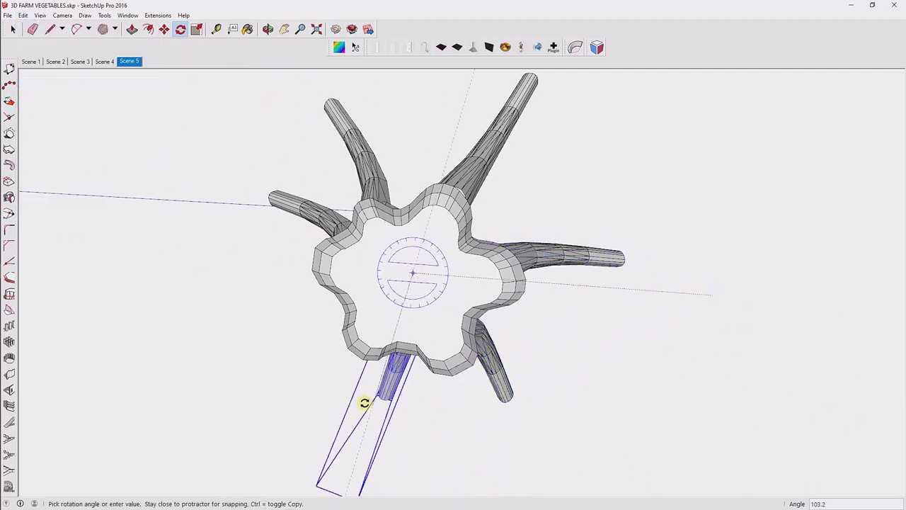
middle_click_drag(378, 330, 486, 279)
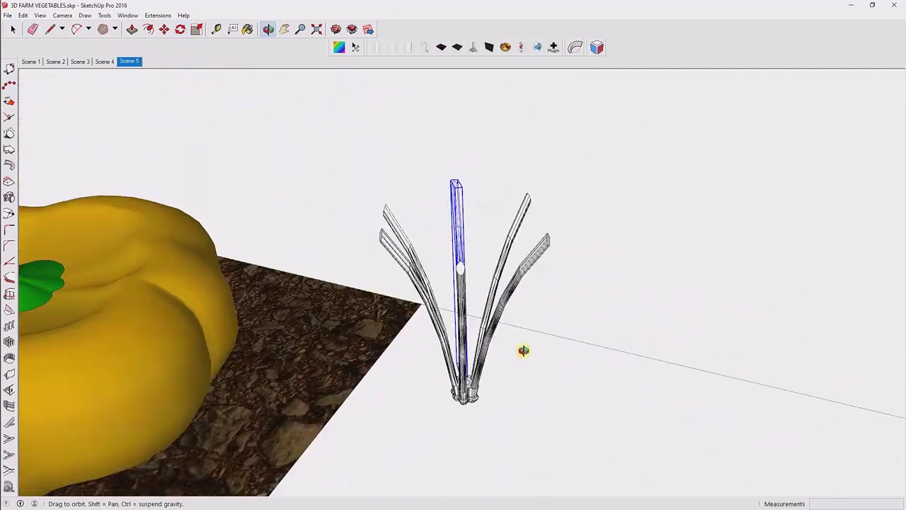
Step: Group all the stems, copy the group and paste it in place
middle_click_drag(524, 350, 476, 450)
key("q")
middle_click_drag(475, 348, 47, 66)
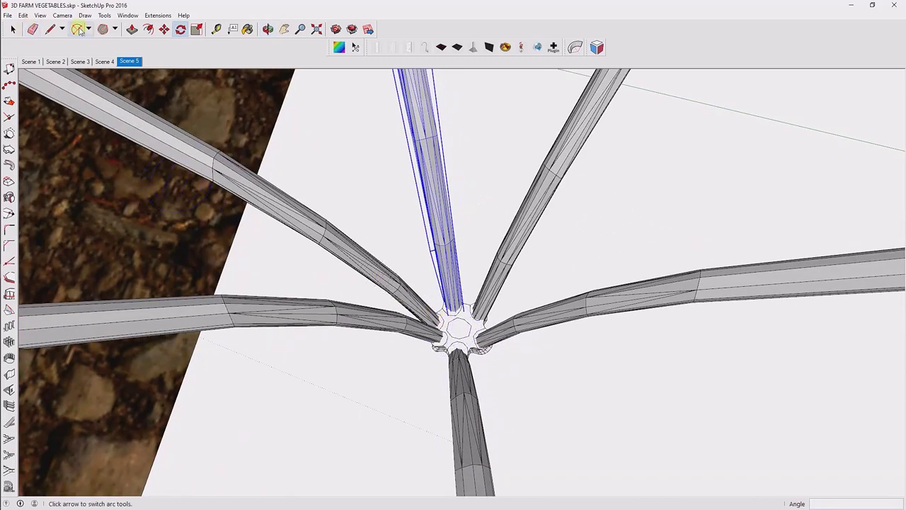
middle_click_drag(351, 250, 25, 41)
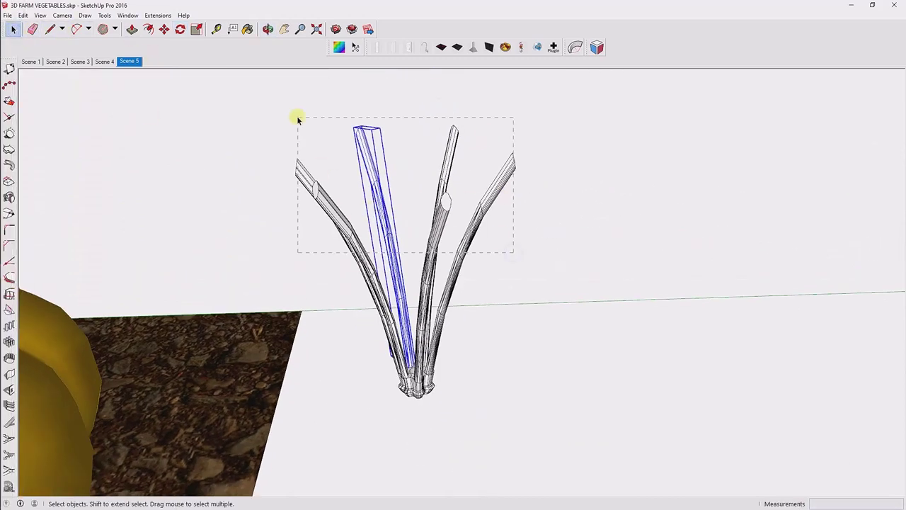
left_click(406, 274)
left_click(23, 15)
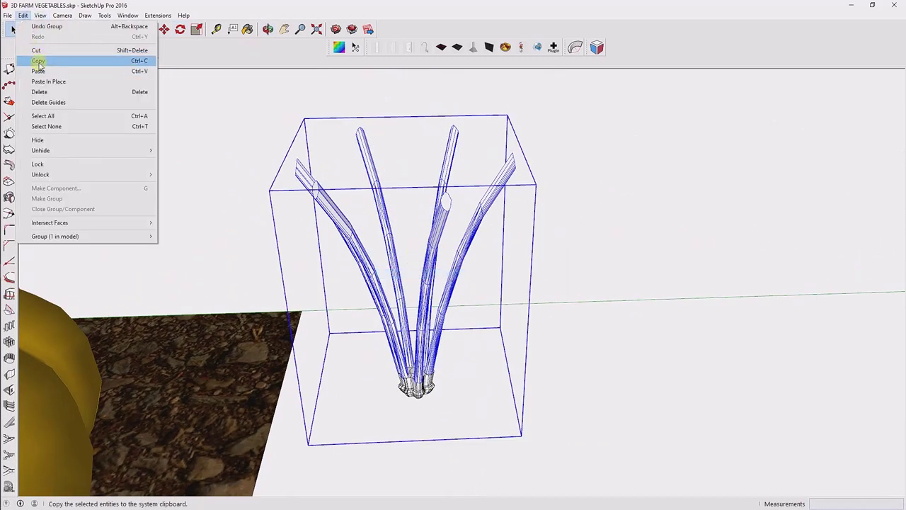
left_click(39, 62)
left_click(105, 16)
Step: Scale the copy to about three quarters size, stretch it taller, and move it among the stems
left_click(124, 135)
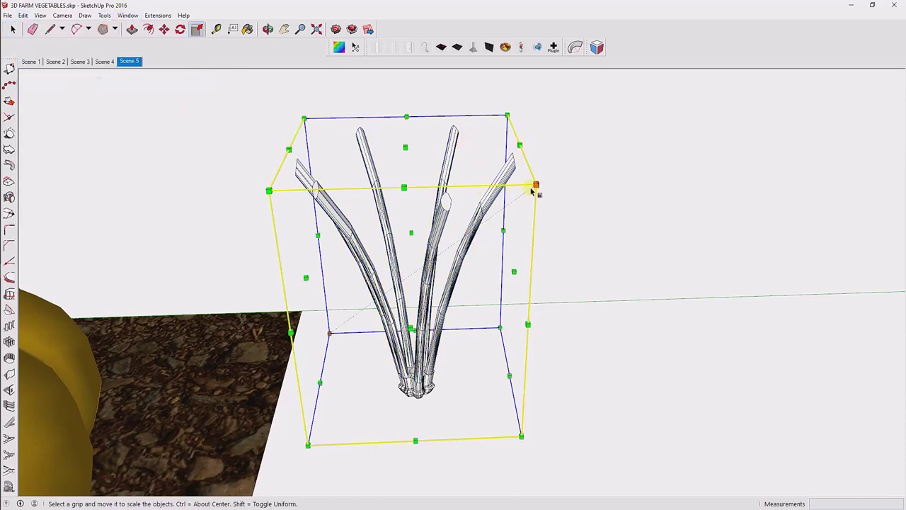
left_click_drag(532, 186, 504, 207)
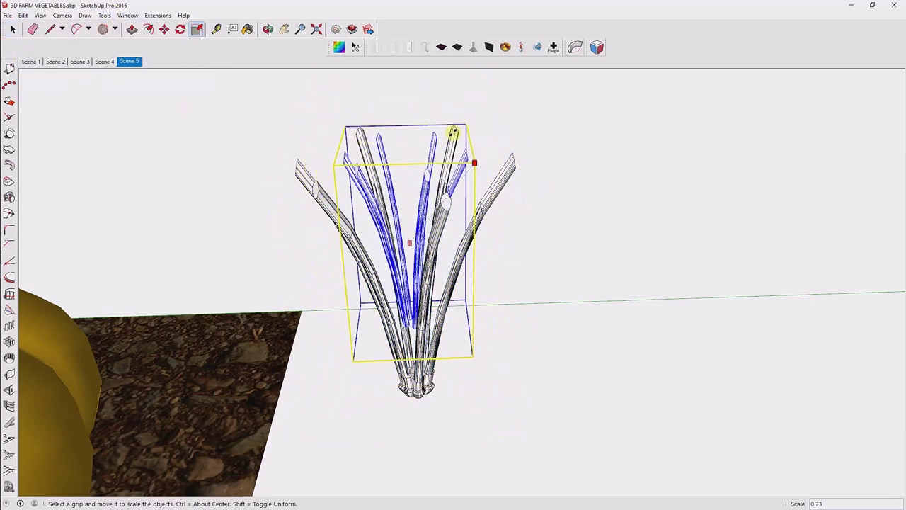
left_click_drag(402, 142, 403, 92)
key("m")
scroll(410, 182, "up", 3)
scroll(407, 199, "up", 2)
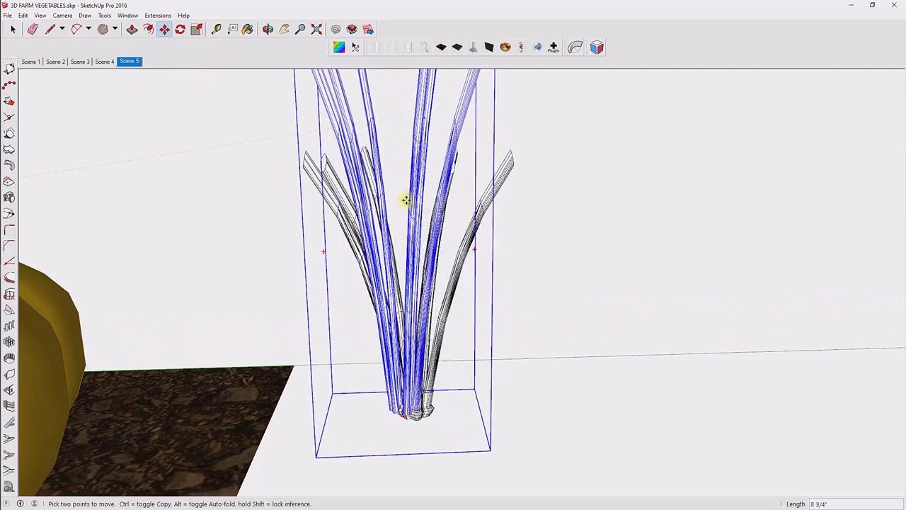
middle_click_drag(404, 158, 422, 199)
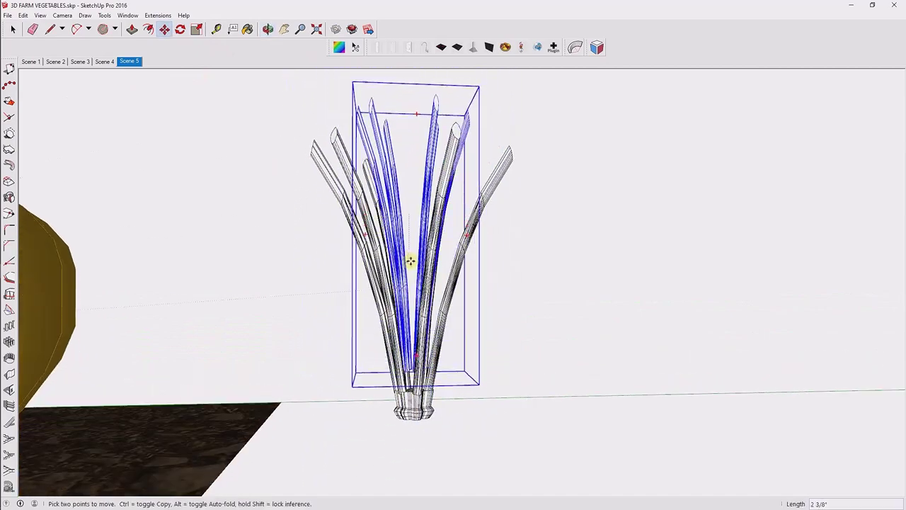
Step: Orbit around the plant to check the smaller copy's position
mouse_move(411, 261)
middle_mouse_down()
mouse_move(361, 376)
mouse_move(408, 151)
middle_mouse_up()
scroll(431, 200, "down", 5)
scroll(409, 244, "up", 5)
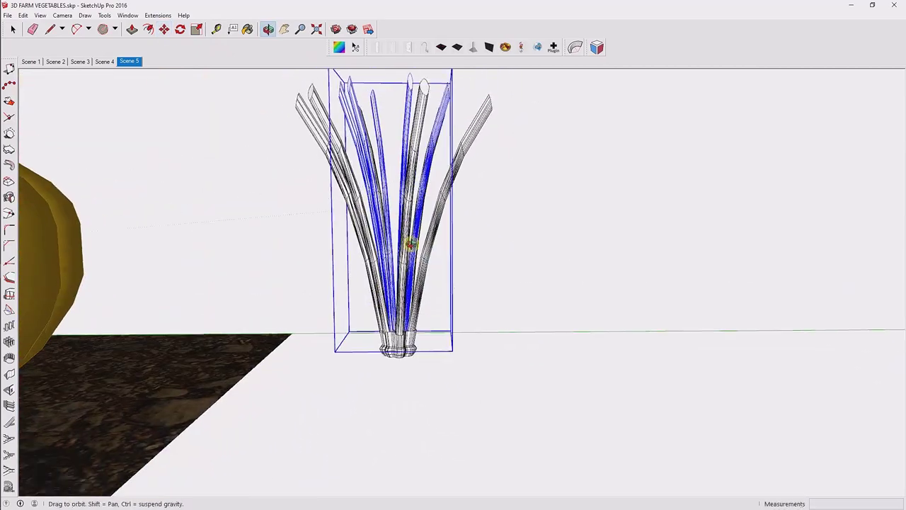
middle_click_drag(409, 245, 396, 241)
left_click(19, 30)
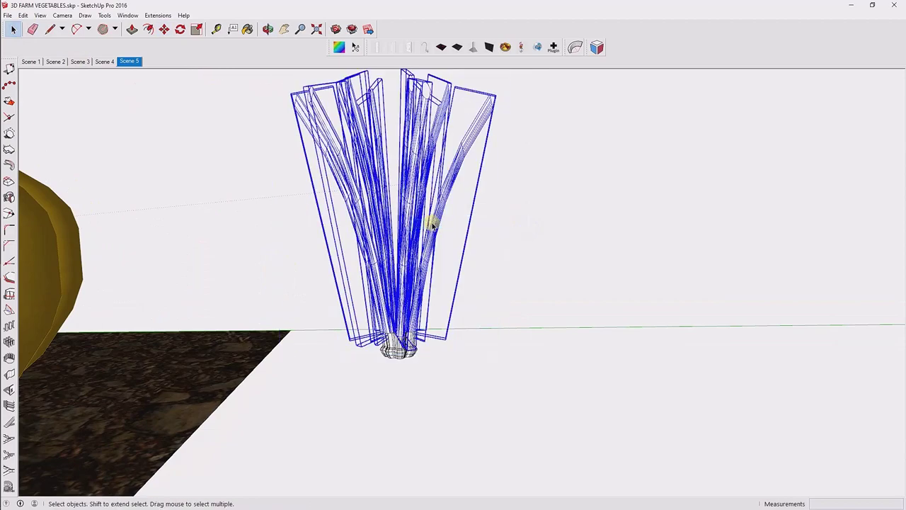
mouse_move(433, 124)
middle_mouse_down()
mouse_move(419, 302)
mouse_move(403, 323)
mouse_move(522, 290)
mouse_move(486, 299)
mouse_move(461, 125)
middle_mouse_up()
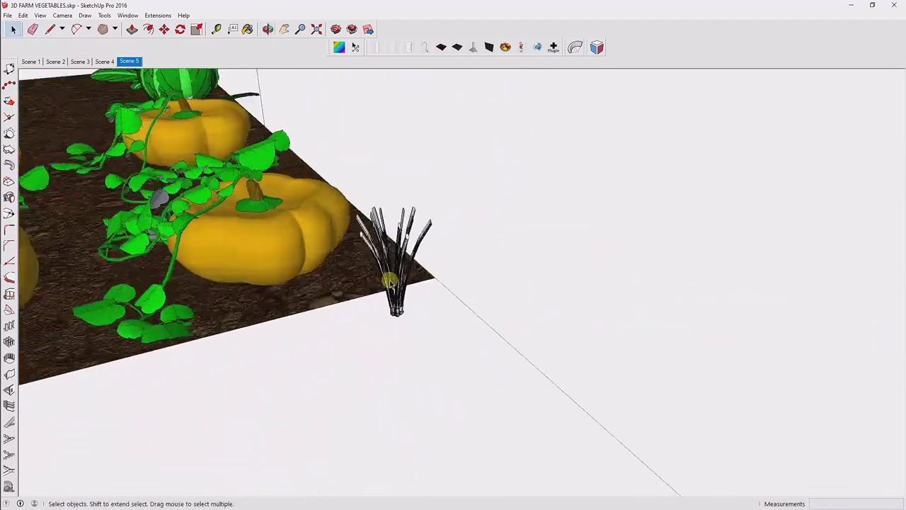
scroll(461, 125, "up", 5)
scroll(449, 127, "up", 3)
Step: Resize the stem bundle from a corner
right_click(446, 203)
right_click(507, 167)
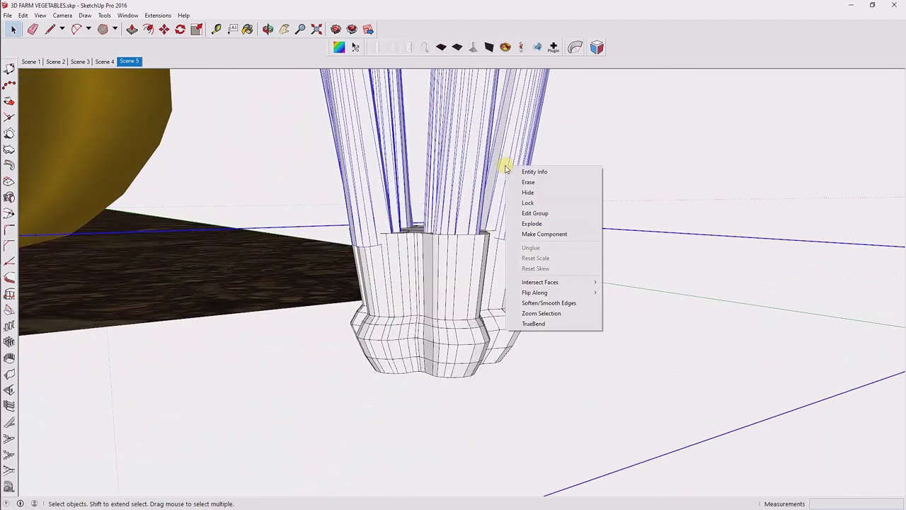
left_click(104, 15)
left_click(121, 85)
mouse_move(430, 299)
middle_mouse_down()
mouse_move(584, 209)
mouse_move(573, 262)
middle_mouse_up()
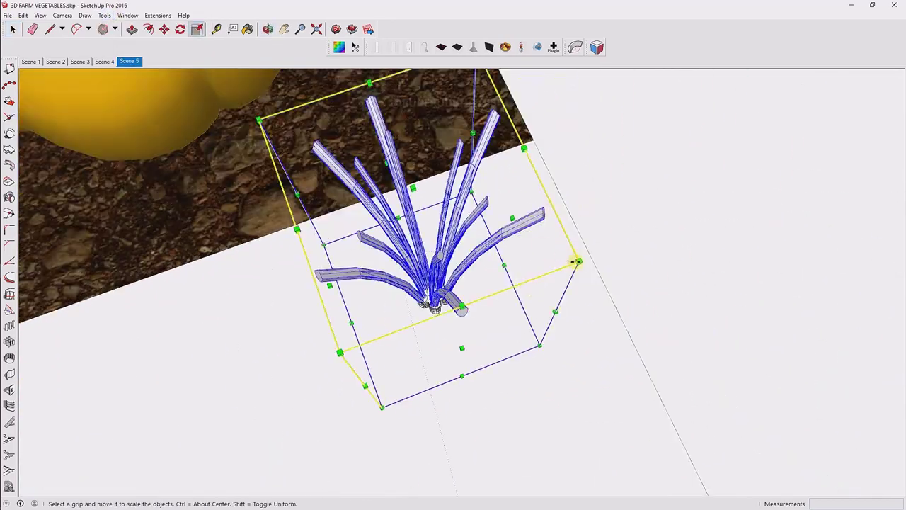
scroll(425, 298, "up", 5)
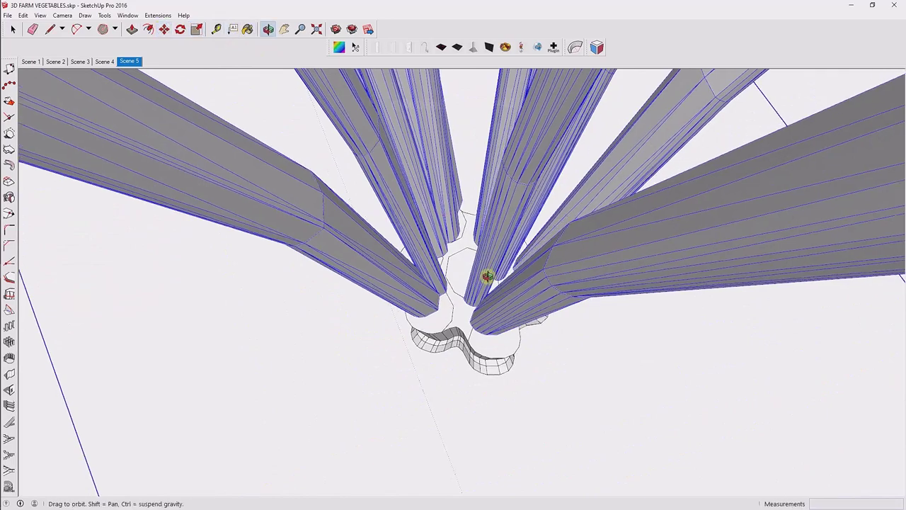
key("m")
Step: Turn the stems slightly around the centre of the flower-shaped base
mouse_move(486, 276)
middle_mouse_down()
mouse_move(474, 256)
mouse_move(557, 146)
mouse_move(531, 154)
mouse_move(501, 129)
middle_mouse_up()
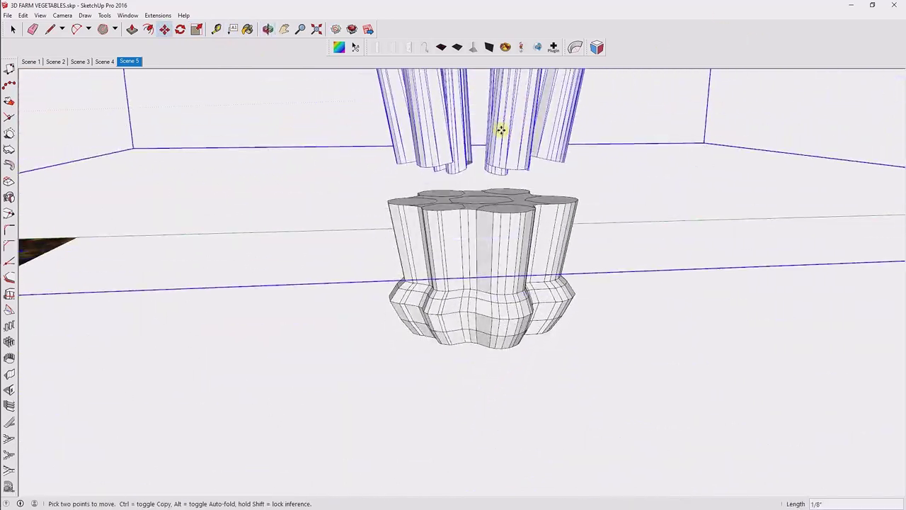
mouse_move(500, 186)
middle_mouse_down()
mouse_move(415, 328)
mouse_move(423, 301)
mouse_move(470, 283)
mouse_move(423, 269)
mouse_move(433, 205)
mouse_move(413, 257)
mouse_move(585, 252)
mouse_move(500, 276)
mouse_move(465, 357)
mouse_move(431, 356)
mouse_move(431, 328)
mouse_move(406, 269)
mouse_move(678, 261)
mouse_move(489, 299)
mouse_move(559, 265)
mouse_move(170, 29)
middle_mouse_up()
scroll(454, 287, "down", 5)
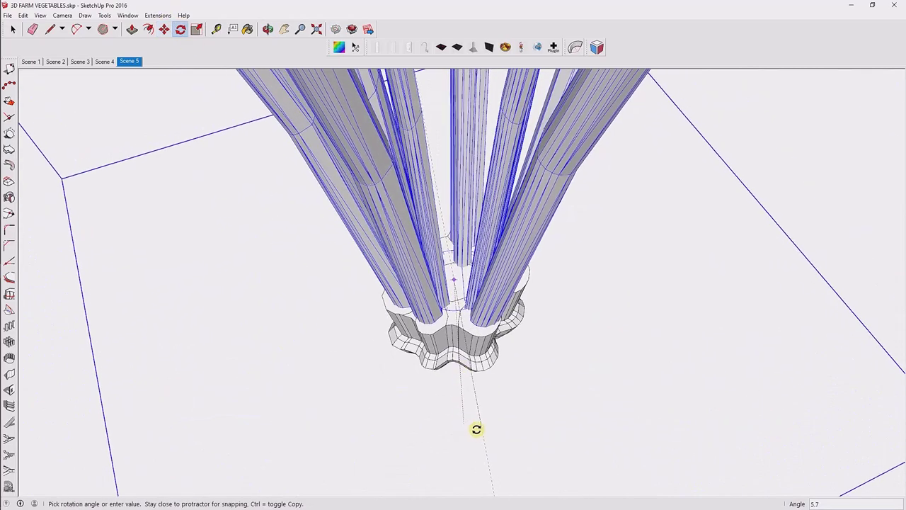
middle_click_drag(478, 429, 445, 259)
scroll(323, 147, "up", 3)
Step: Orbit between the stems and out to view the whole plant
middle_click_drag(322, 148, 465, 304)
scroll(465, 303, "up", 2)
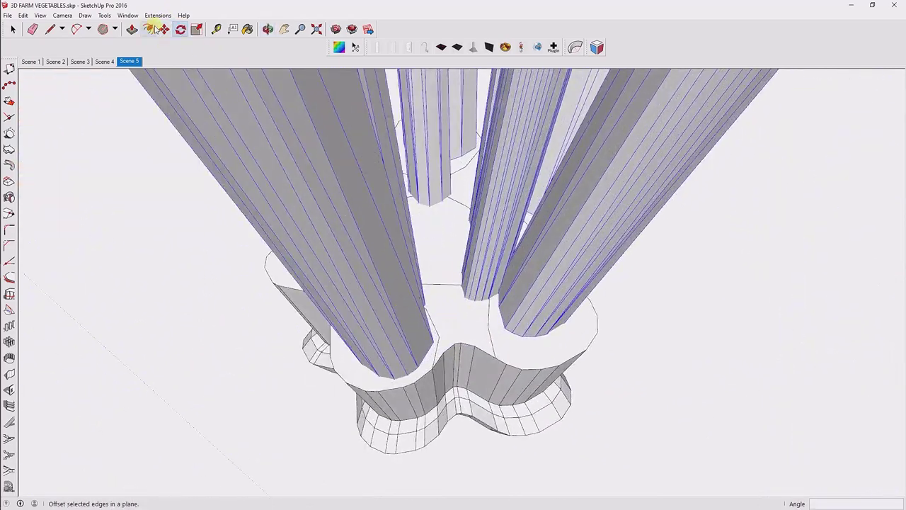
key("m")
scroll(434, 247, "up", 3)
scroll(422, 227, "down", 2)
scroll(425, 248, "up", 5)
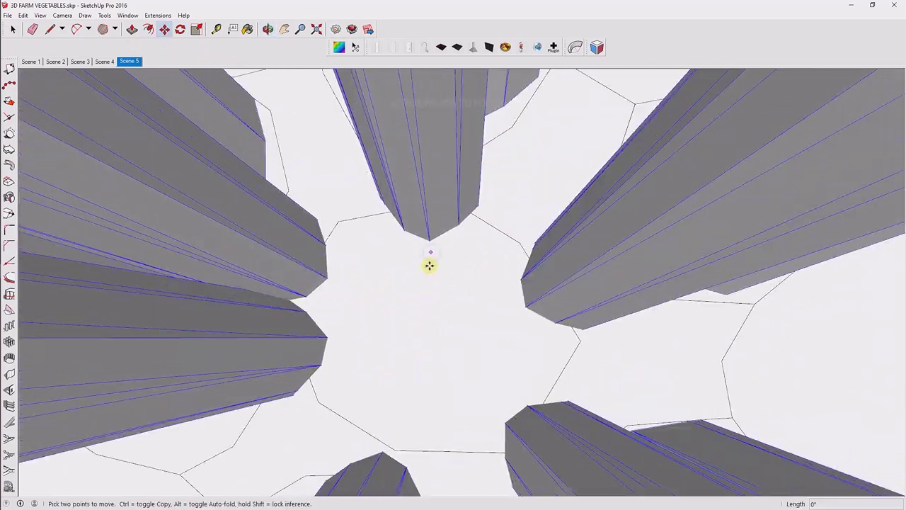
mouse_move(423, 275)
middle_mouse_down()
mouse_move(453, 197)
mouse_move(613, 368)
middle_mouse_up()
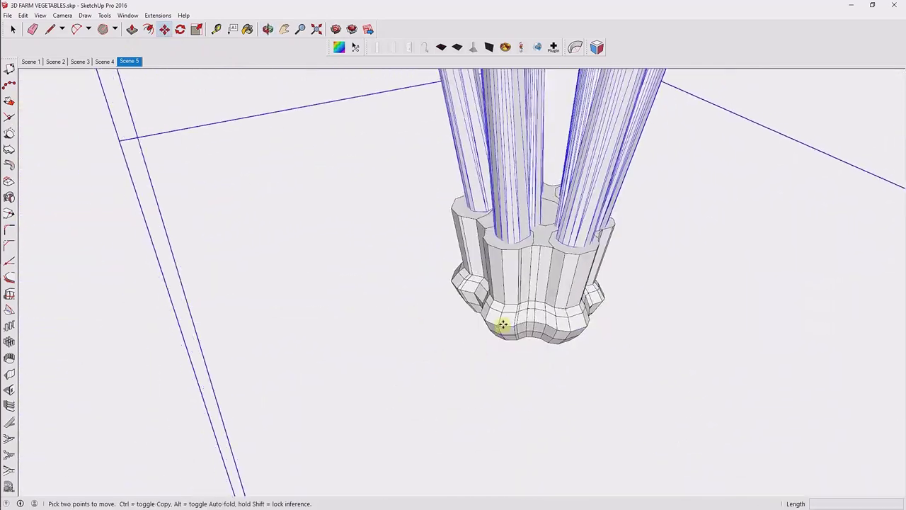
scroll(502, 319, "down", 5)
mouse_move(502, 320)
middle_mouse_down()
mouse_move(296, 298)
mouse_move(490, 314)
middle_mouse_up()
scroll(490, 313, "up", 2)
Step: Soften and smooth the plant group's edges with a 97.8-degree angle
scroll(488, 223, "up", 2)
right_click(521, 235)
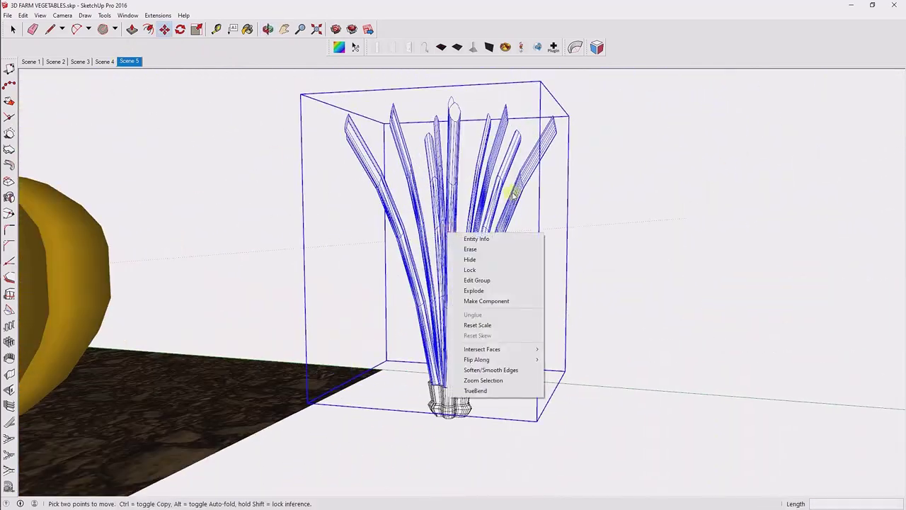
left_click(536, 368)
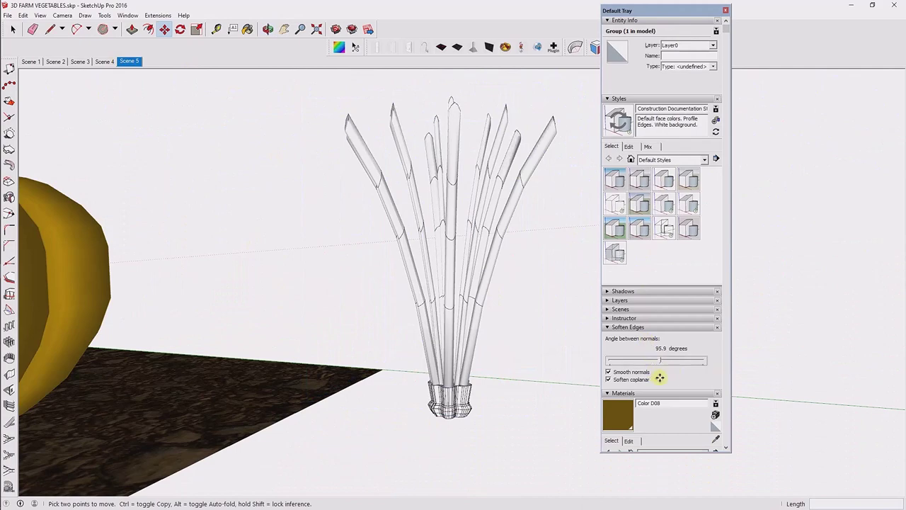
left_click_drag(659, 378, 662, 376)
left_click(12, 29)
key("Escape")
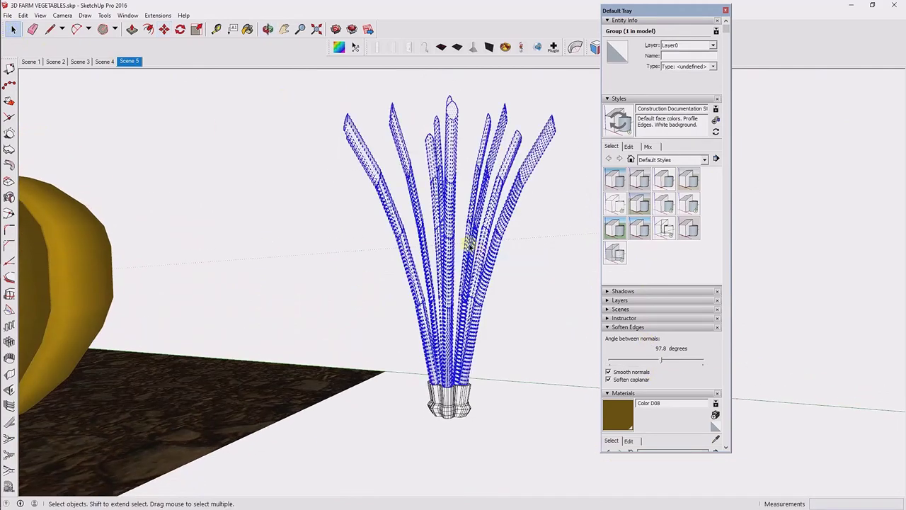
key("Escape")
Step: Erase the stray face among the stems
scroll(378, 172, "up", 5)
scroll(327, 128, "up", 3)
middle_click_drag(328, 128, 192, 150)
right_click(389, 290)
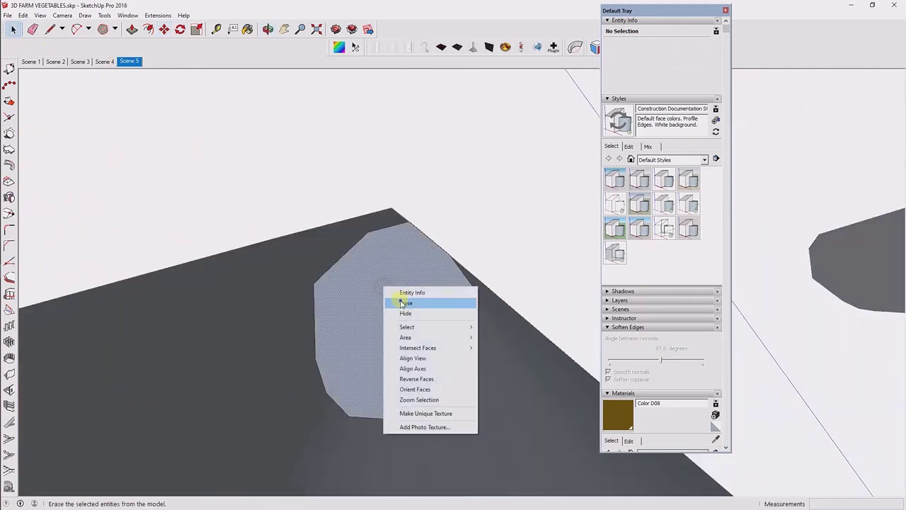
key("Escape")
scroll(375, 272, "down", 5)
Step: Inspect the smoothed stems from several angles and bring up a face's context menu
mouse_move(375, 271)
middle_mouse_down()
mouse_move(454, 291)
mouse_move(398, 373)
mouse_move(506, 263)
middle_mouse_up()
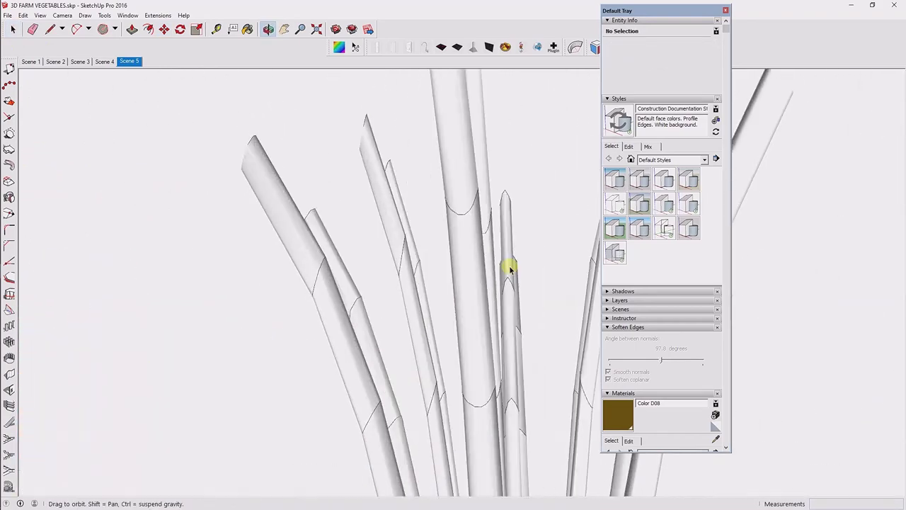
scroll(415, 442, "up", 3)
scroll(314, 284, "up", 3)
scroll(313, 283, "down", 3)
middle_click_drag(313, 284, 414, 500)
scroll(350, 222, "down", 5)
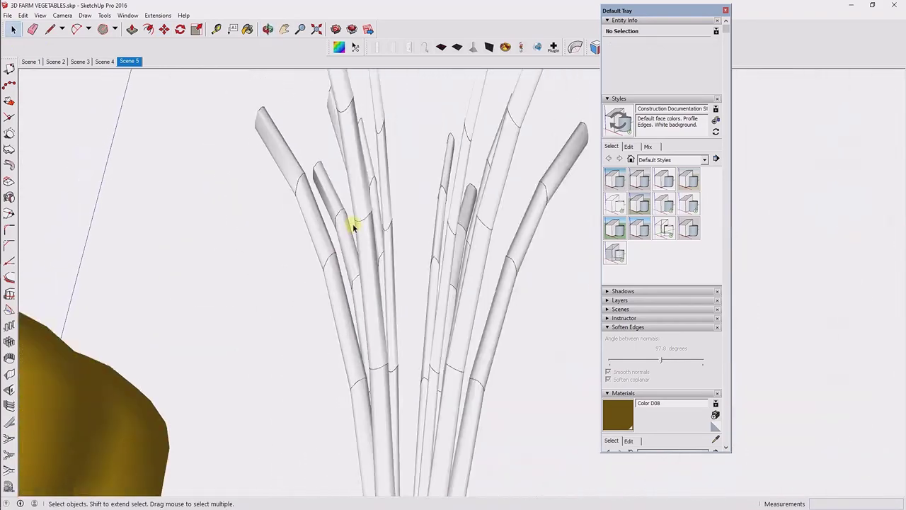
scroll(364, 336, "up", 5)
middle_click_drag(364, 336, 354, 162)
right_click(471, 347)
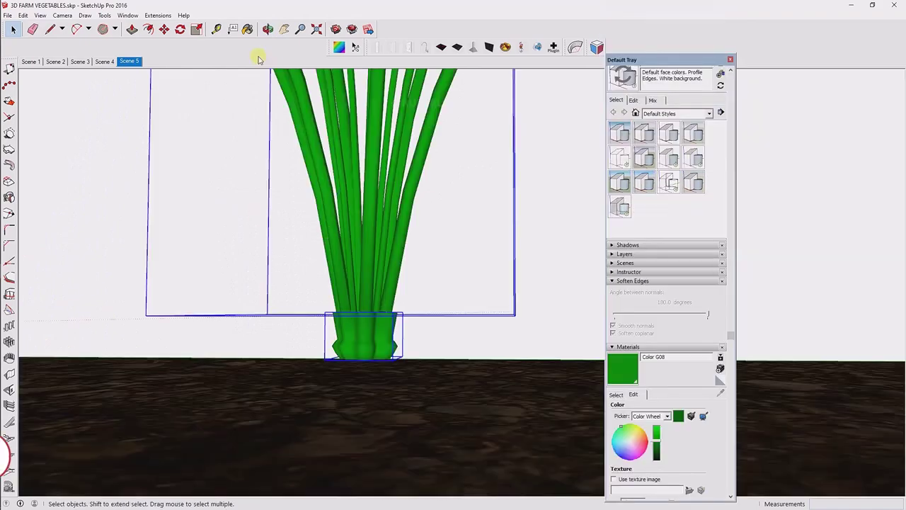
Step: Move the onion plant onto the soil beside the pumpkin and check its base
key("m")
scroll(399, 385, "down", 3)
mouse_move(399, 384)
middle_mouse_down()
mouse_move(313, 447)
mouse_move(401, 382)
middle_mouse_up()
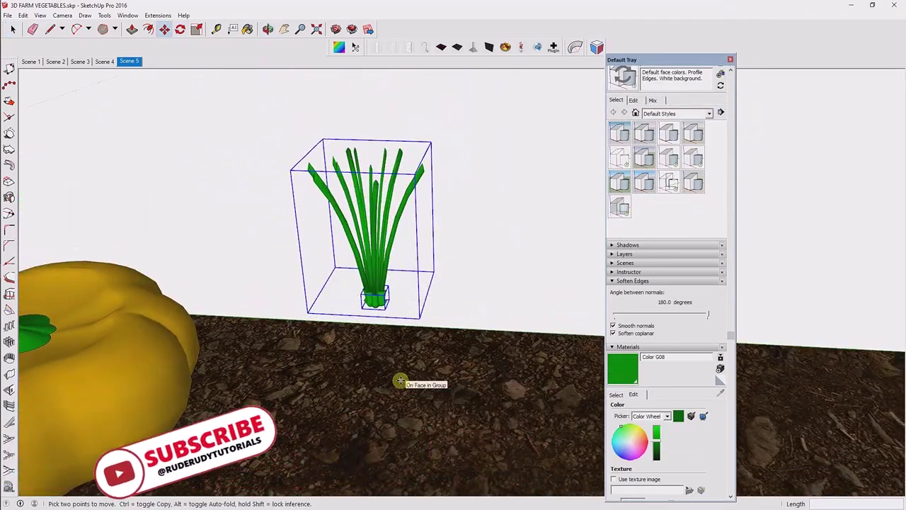
scroll(472, 357, "down", 5)
scroll(440, 325, "up", 3)
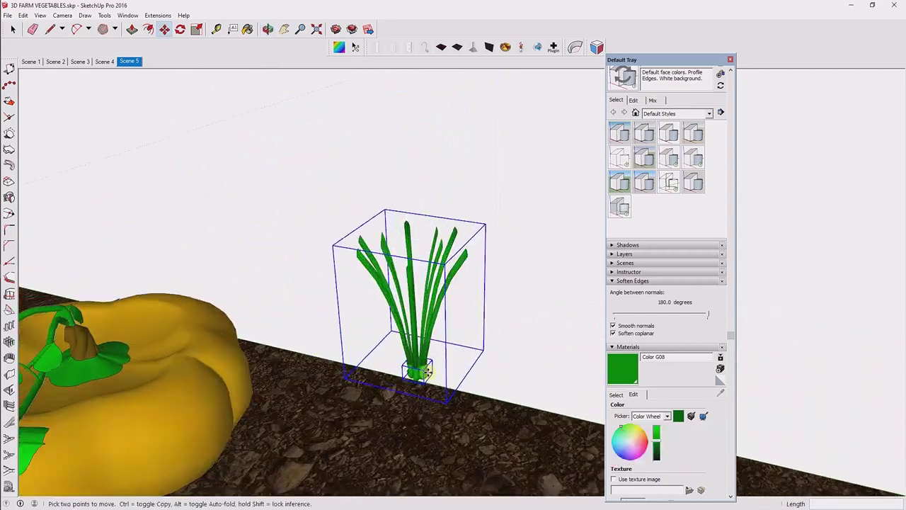
scroll(470, 152, "up", 3)
middle_click_drag(469, 151, 420, 244)
scroll(420, 244, "down", 5)
scroll(429, 320, "up", 3)
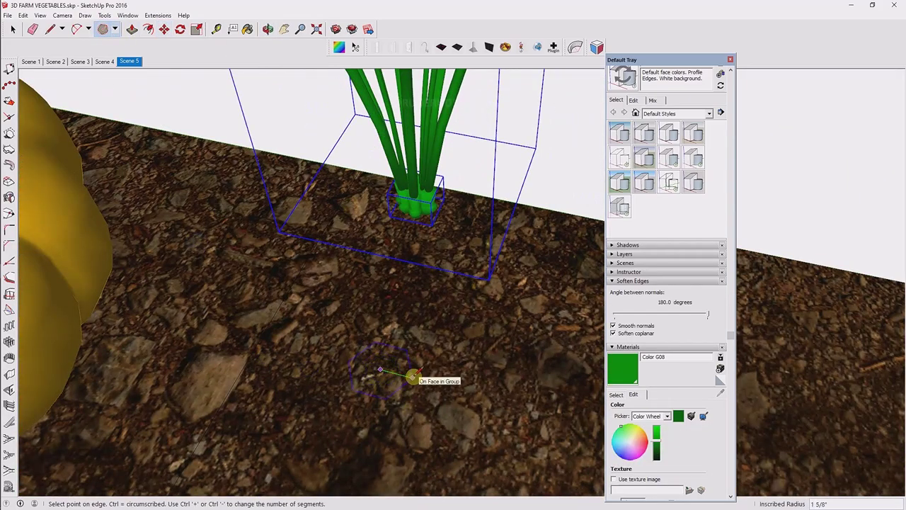
Step: Place an 11-sided polygon on the soil and push/pull it up into a short prism
left_click(422, 379)
right_click(419, 370)
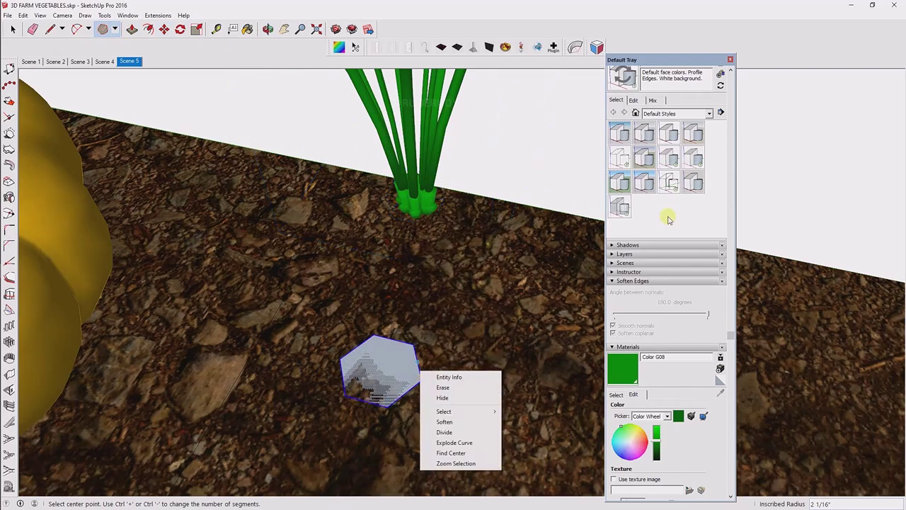
left_click(468, 377)
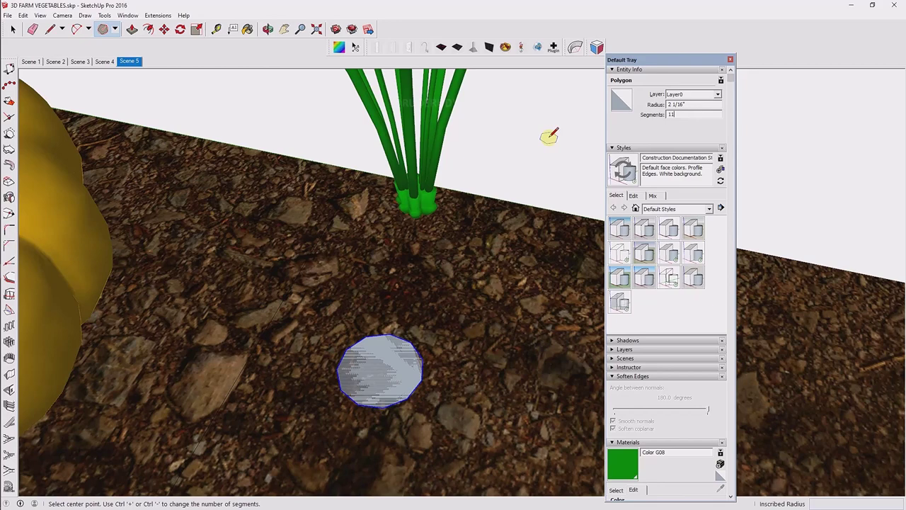
scroll(354, 385, "up", 3)
key("p")
left_click_drag(396, 355, 397, 311)
mouse_move(397, 311)
middle_mouse_down()
mouse_move(415, 249)
mouse_move(393, 332)
middle_mouse_up()
Step: Copy the prism's top face, paste it in place, and scale it into an inset ring
right_click(394, 356)
left_click(329, 288)
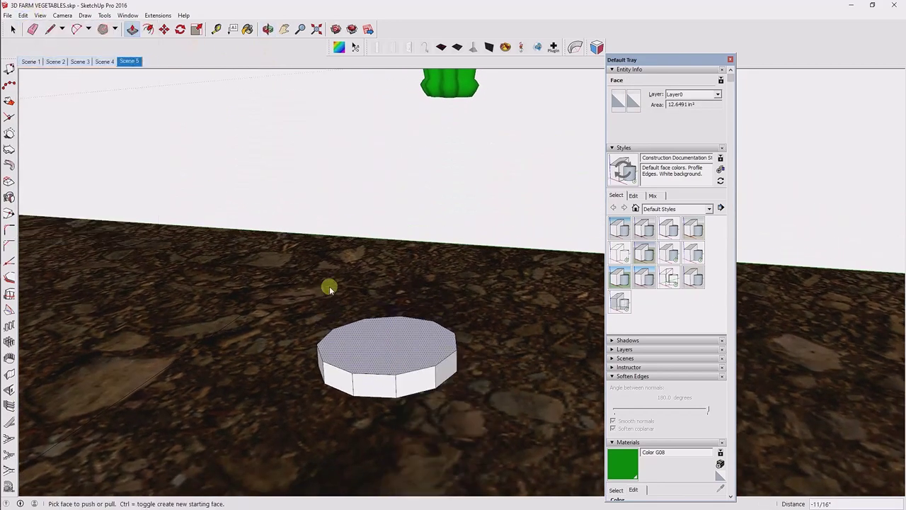
left_click(48, 81)
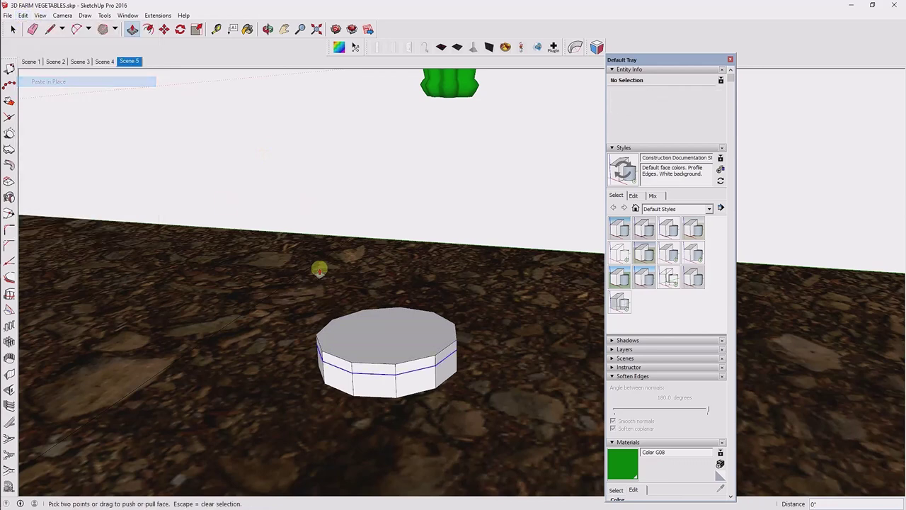
right_click(388, 340)
key("s")
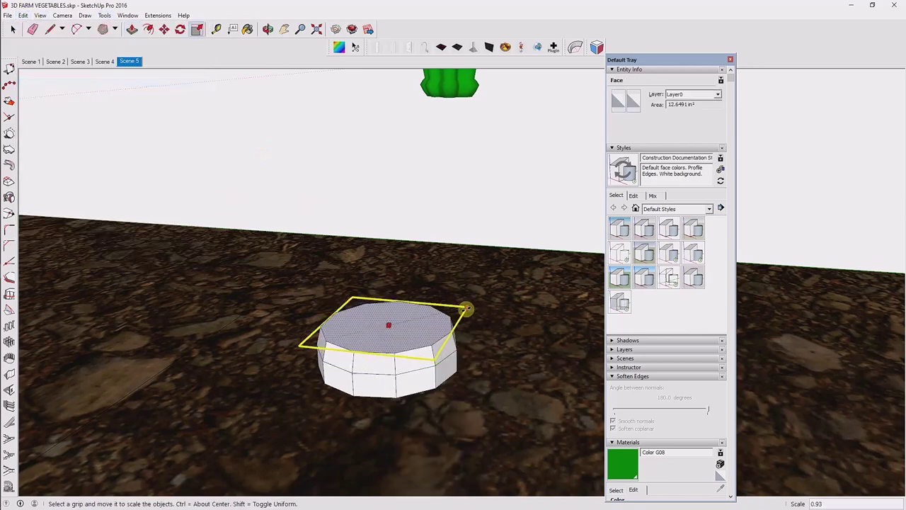
right_click(384, 327)
left_click(104, 14)
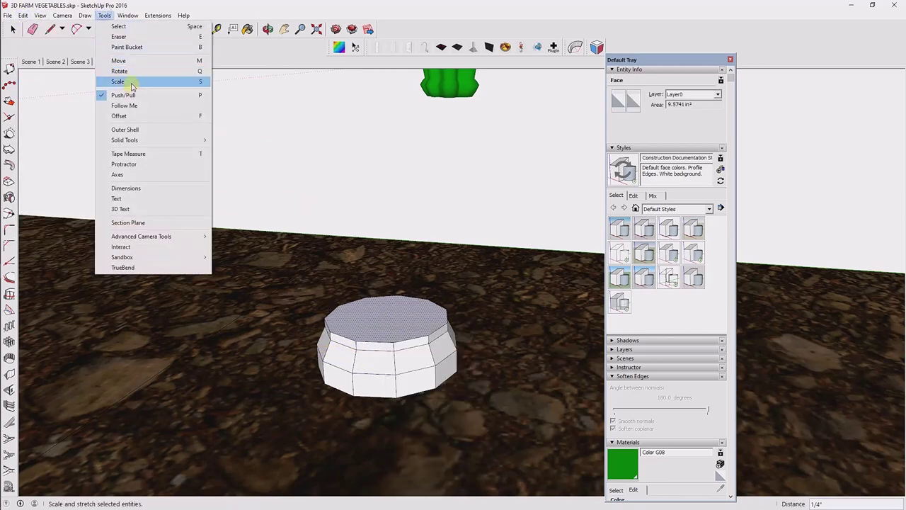
left_click(124, 81)
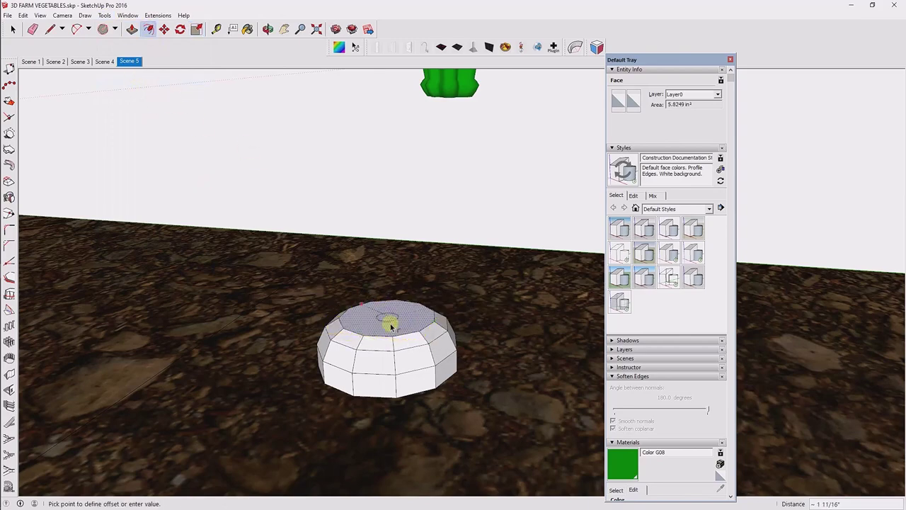
middle_click_drag(338, 354, 434, 382)
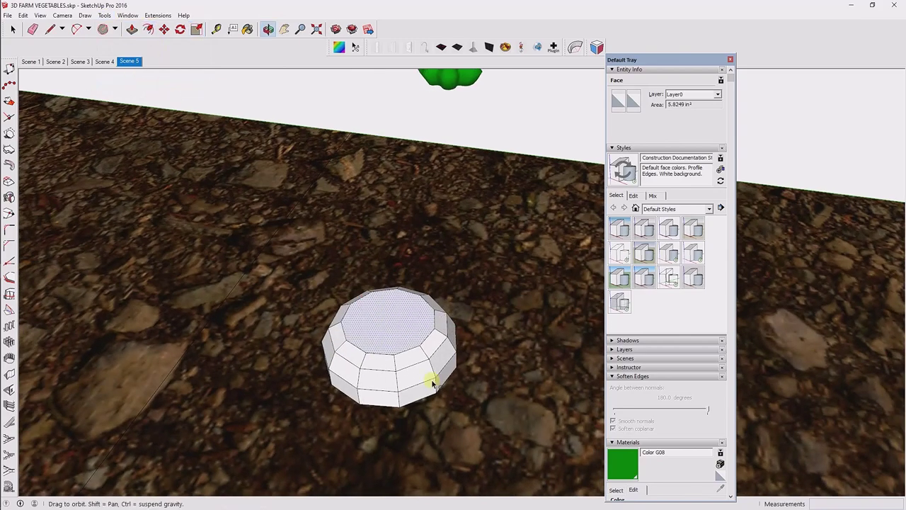
left_click(377, 299)
Step: Push the inner top face down and scale the sunken face smaller
scroll(377, 305, "up", 3)
key("p")
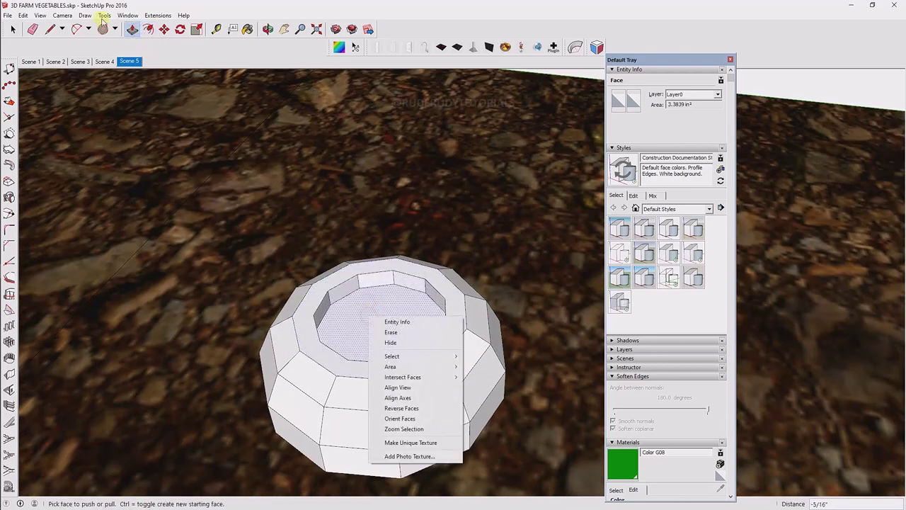
left_click(104, 14)
left_click(124, 81)
left_click(440, 325)
left_click(458, 295)
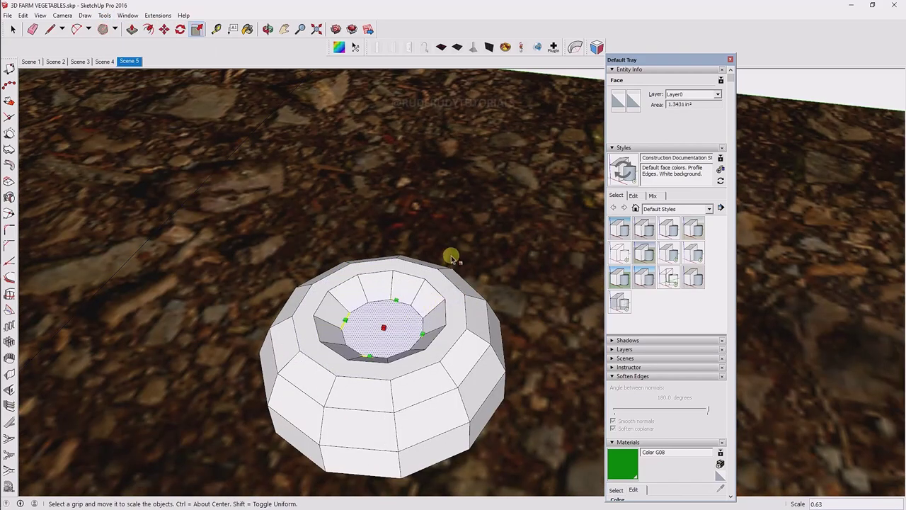
Step: Select all the connected bulb geometry and make it a group
middle_click_drag(451, 258, 200, 153)
left_click(511, 369)
right_click(441, 324)
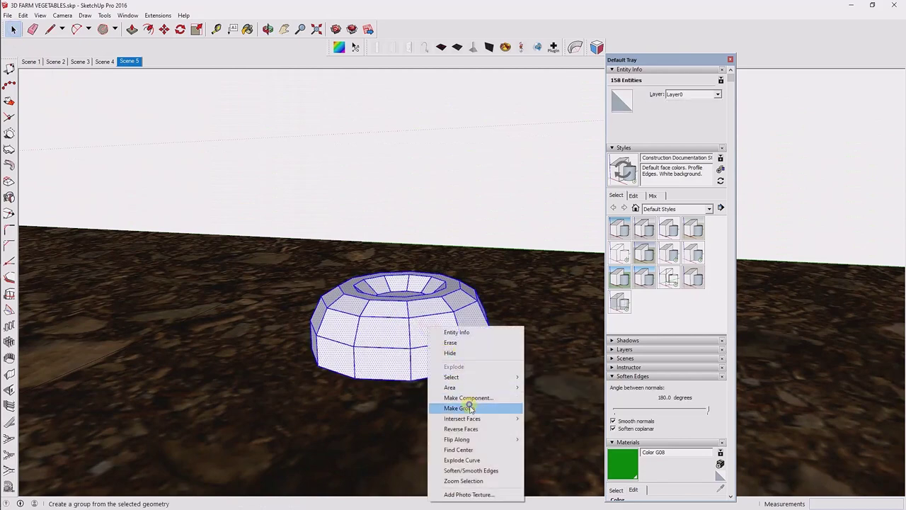
left_click(469, 405)
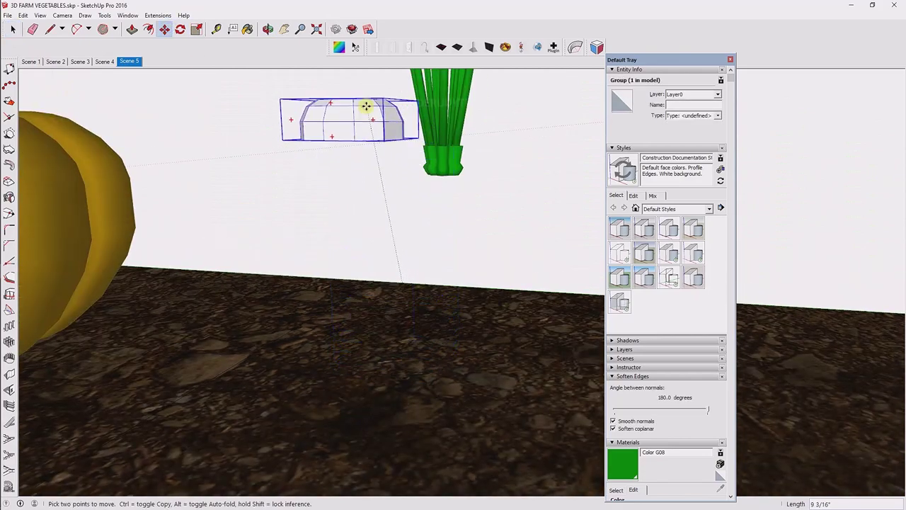
Step: Set the bulb group down beneath the green leaves
scroll(418, 244, "down", 3)
scroll(430, 271, "up", 5)
scroll(466, 429, "up", 2)
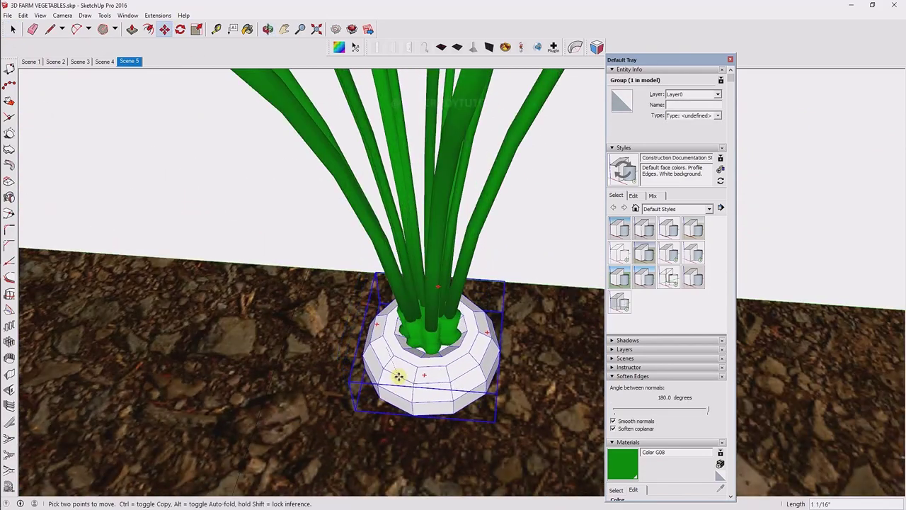
scroll(399, 374, "up", 2)
scroll(415, 247, "up", 2)
left_click(404, 273)
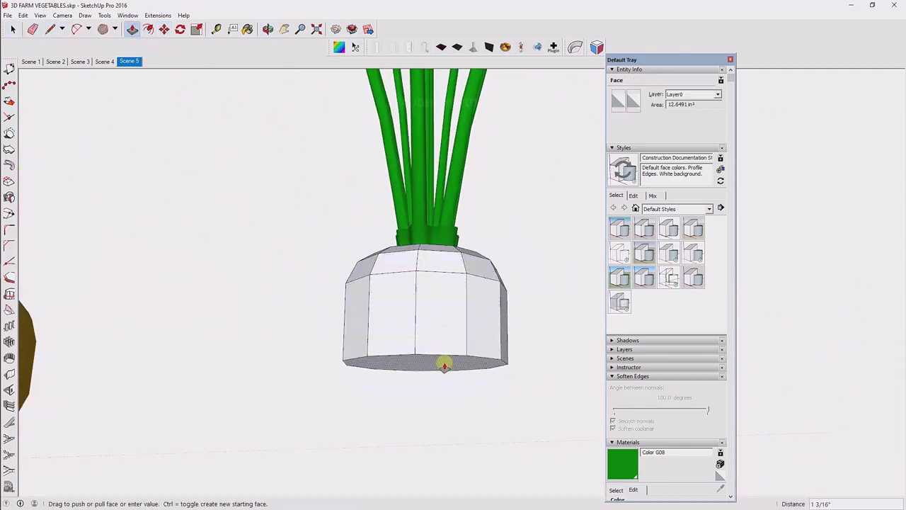
Step: Copy the bulb's bottom face, undo the extra extrusion, and paste it in place
right_click(440, 320)
left_click(24, 15)
left_click(23, 15)
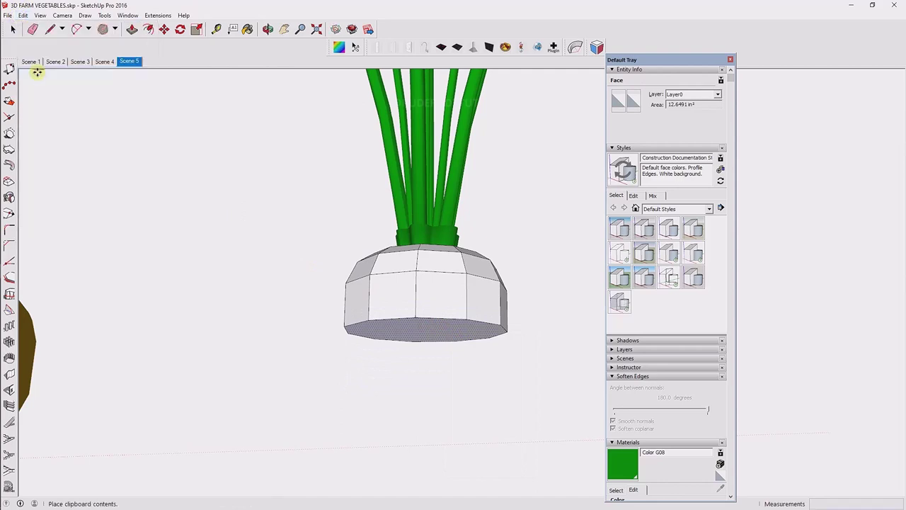
left_click(23, 15)
left_click(40, 61)
key("ctrl+v")
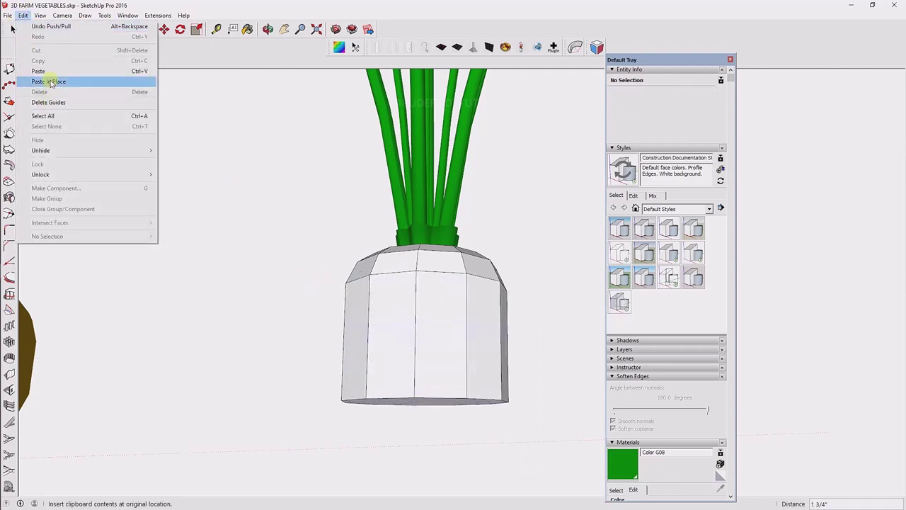
left_click(50, 82)
Step: Push/pull the base face further down to lengthen the carrot body
key("p")
left_click(105, 15)
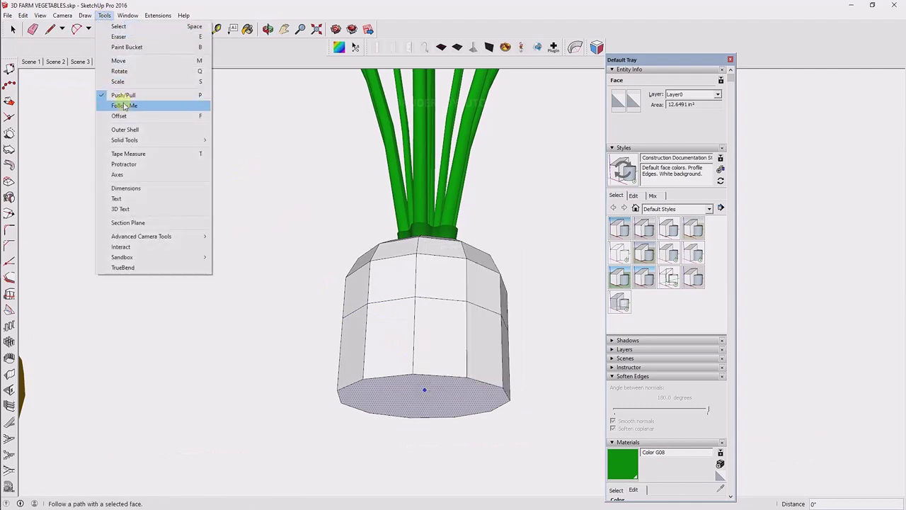
left_click(134, 107)
key("p")
middle_click_drag(430, 291, 427, 400)
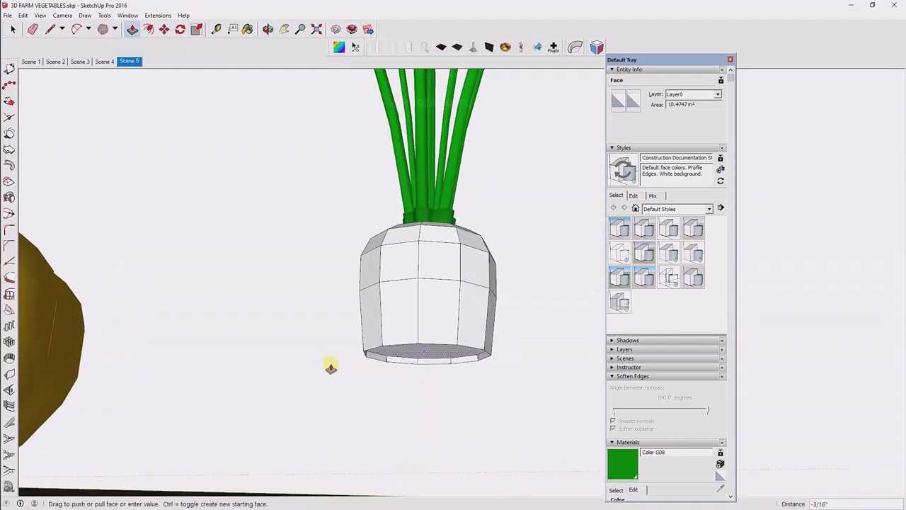
left_click(433, 449)
Step: Orbit beneath the ground to view the carrot's bottom face
right_click(434, 447)
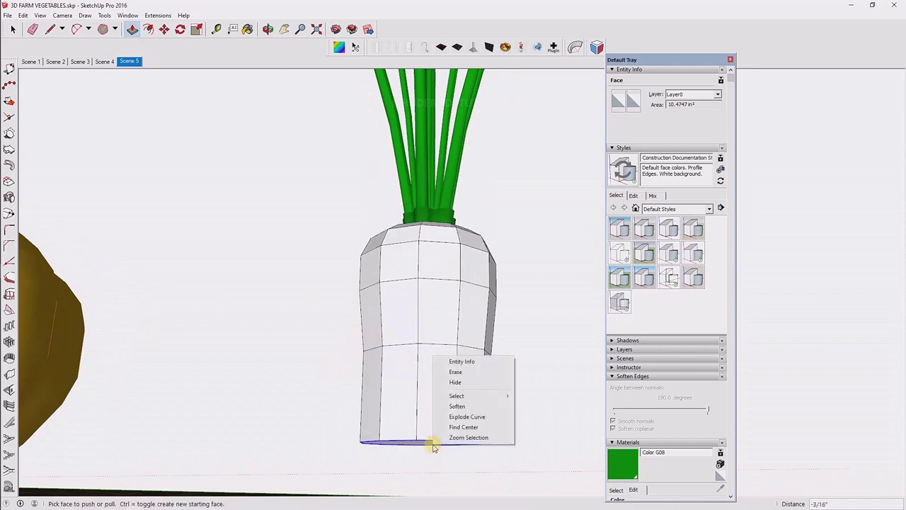
scroll(421, 437, "up", 3)
right_click(420, 439)
left_click(23, 15)
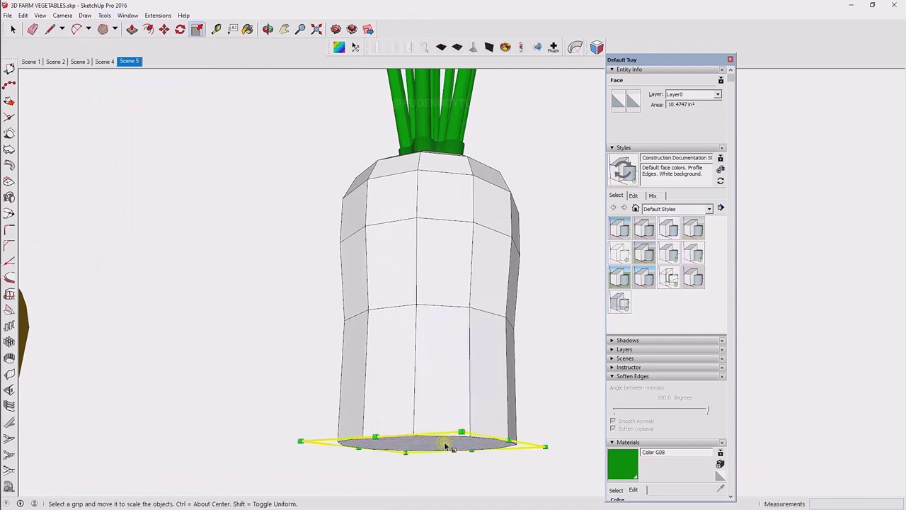
scroll(430, 384, "down", 4)
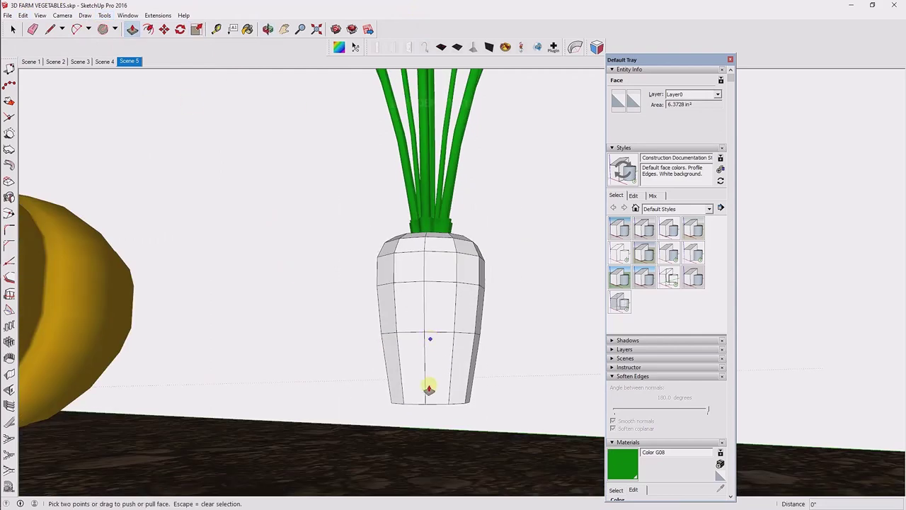
middle_click_drag(431, 384, 440, 357)
middle_click_drag(430, 482, 463, 309)
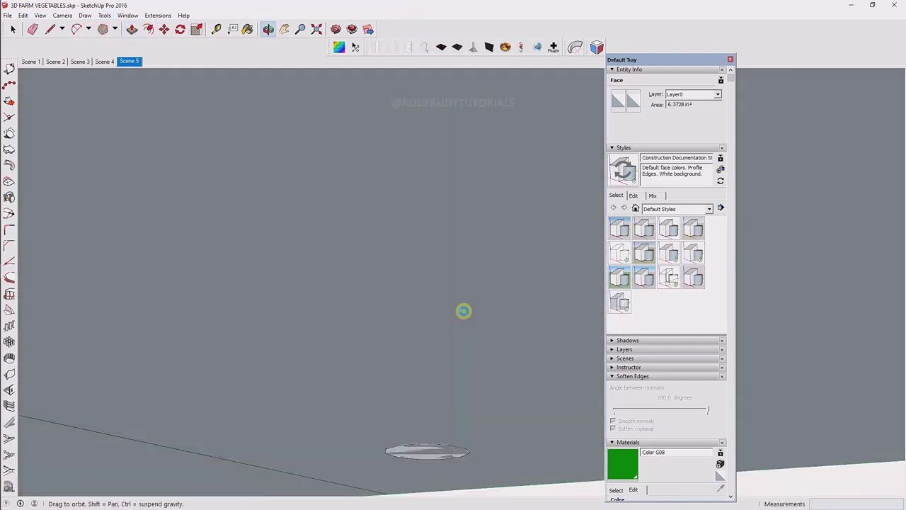
Step: Scale the carrot's bottom face smaller
right_click(437, 447)
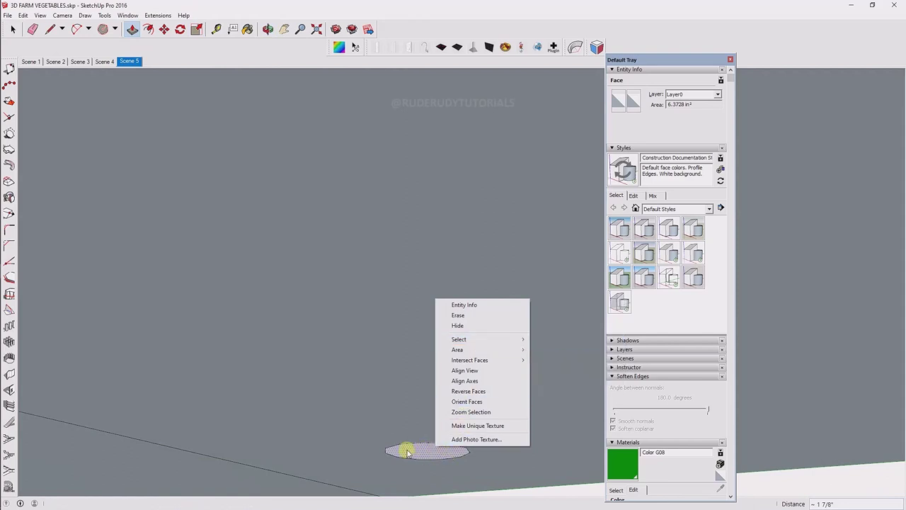
key("p")
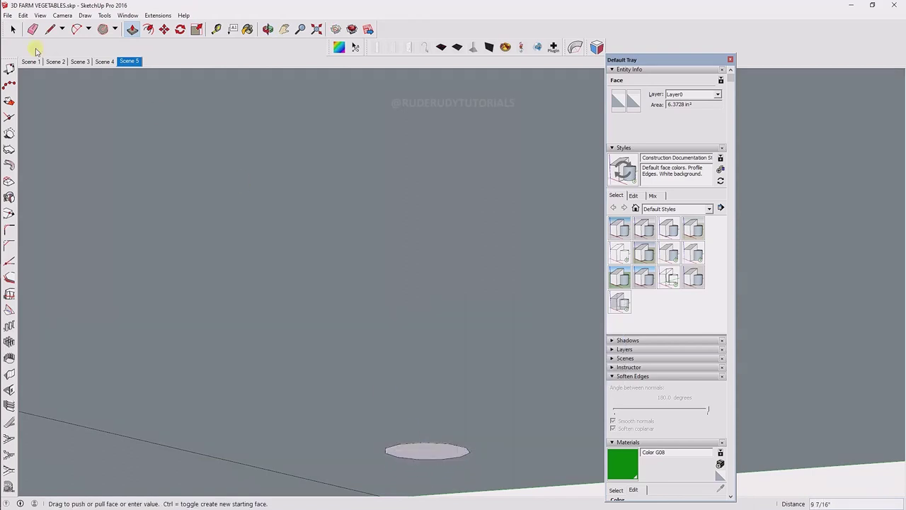
right_click(393, 450)
left_click(104, 15)
left_click(133, 82)
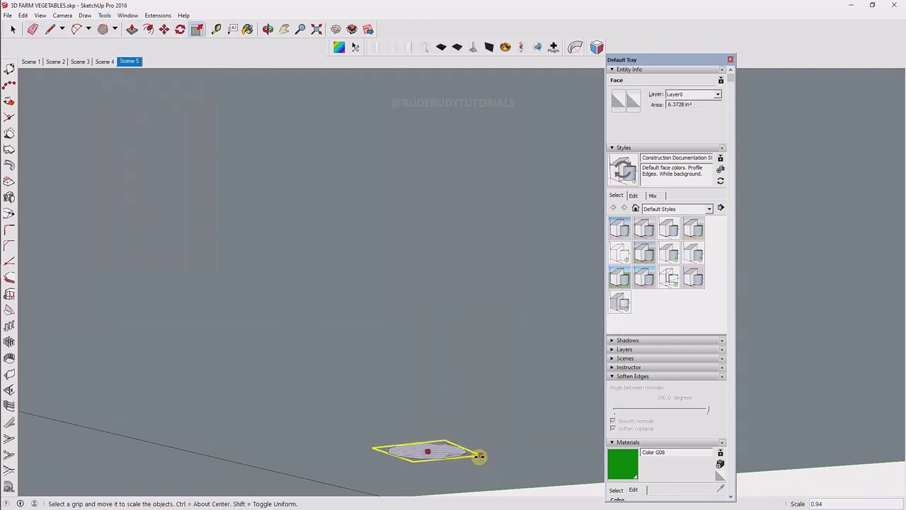
left_click_drag(480, 456, 471, 455)
Step: Pull the bottom out again and scale it down into a pointed tip
left_click(131, 29)
scroll(420, 413, "down", 2)
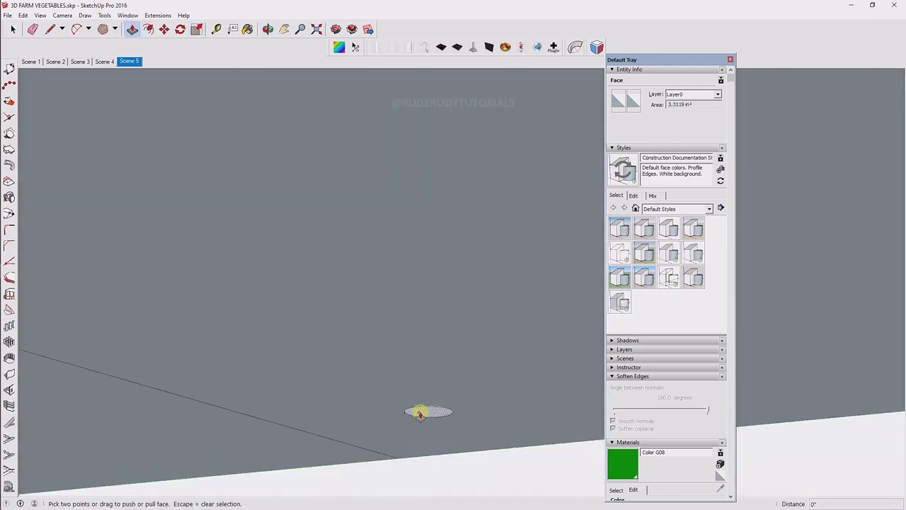
right_click(425, 464)
left_click(22, 15)
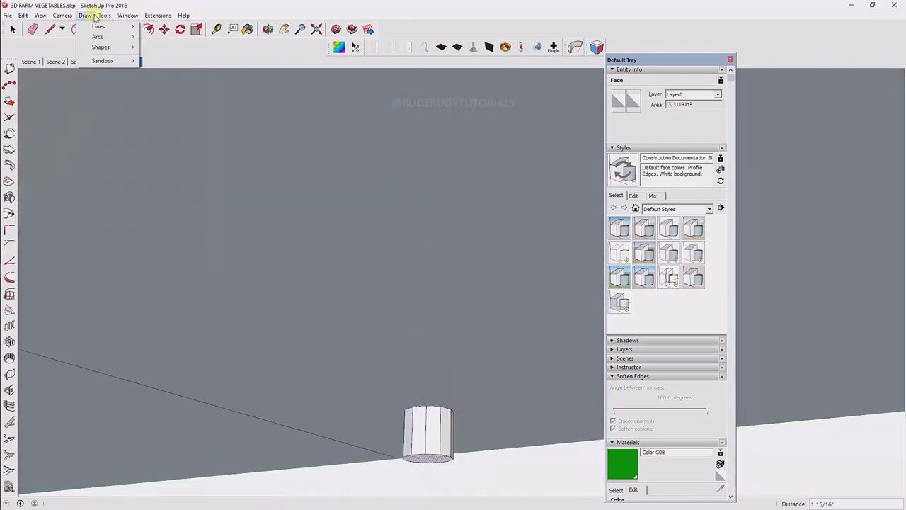
left_click(136, 84)
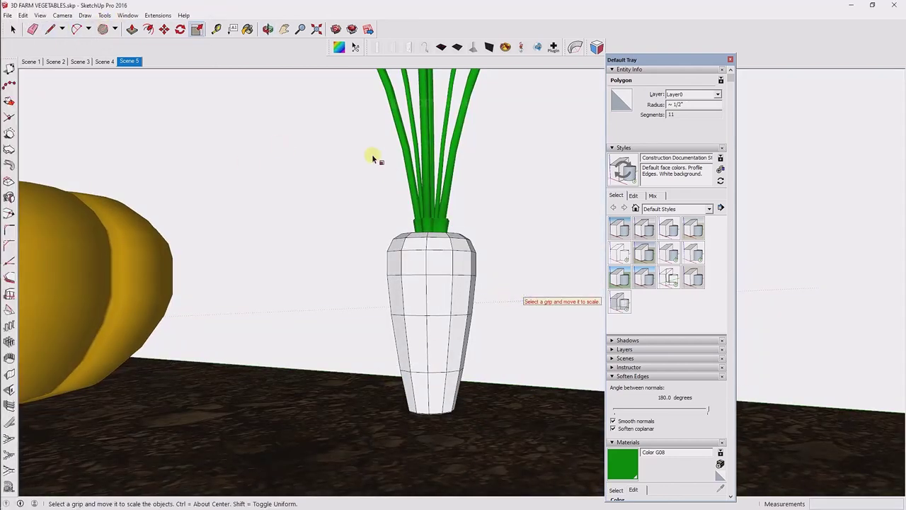
Step: Select all connected carrot body faces, make them a group, and add the leaves to the selection
right_click(440, 268)
left_click(532, 312)
right_click(446, 270)
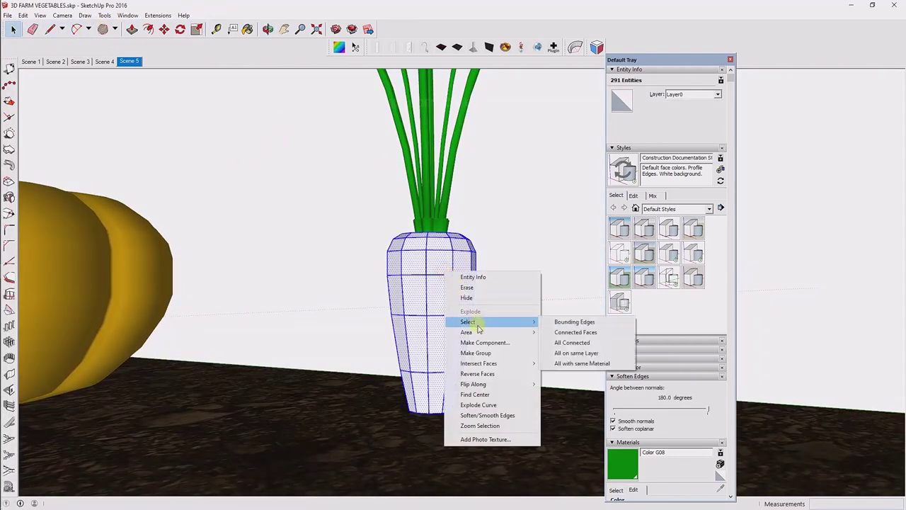
left_click(474, 354)
left_click(428, 212, "shift")
scroll(453, 241, "down", 5)
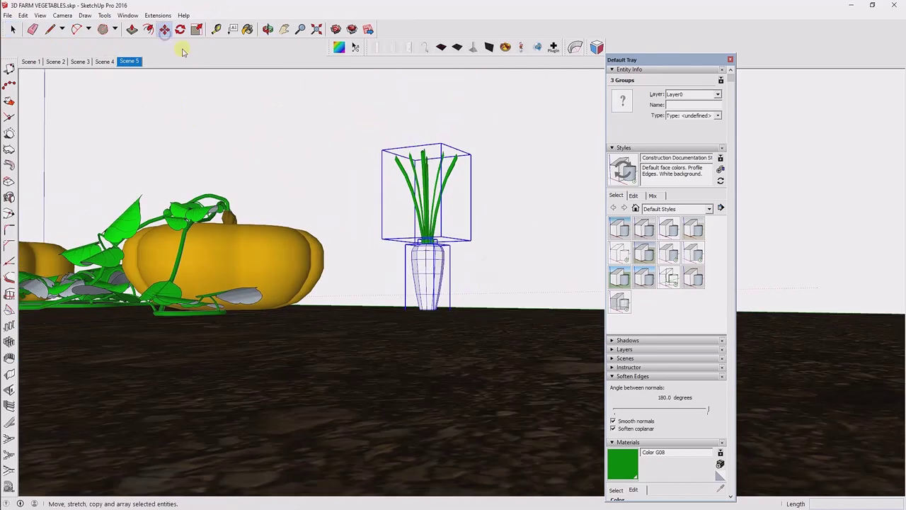
scroll(430, 243, "up", 2)
scroll(427, 248, "up", 3)
scroll(465, 298, "up", 3)
Step: Push/pull the carrot's bottom face down slightly
scroll(432, 262, "up", 3)
right_click(425, 244)
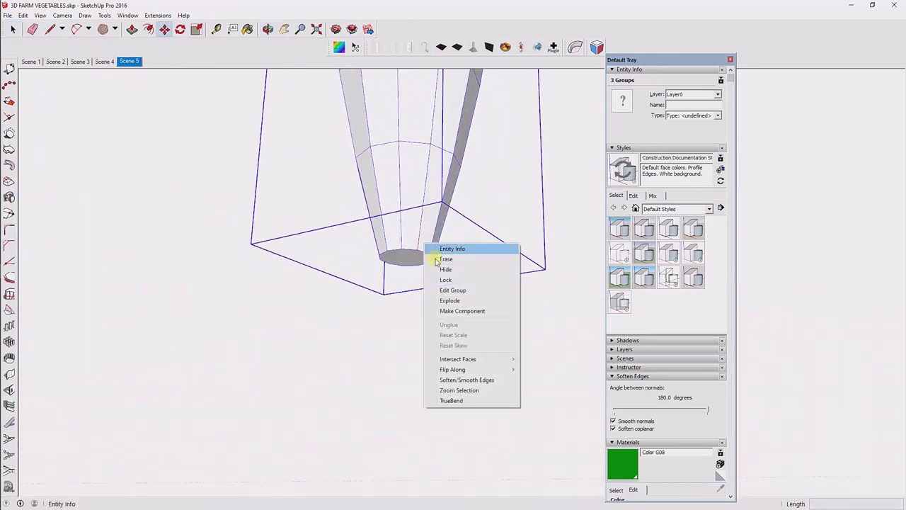
left_click(445, 269)
left_click(24, 14)
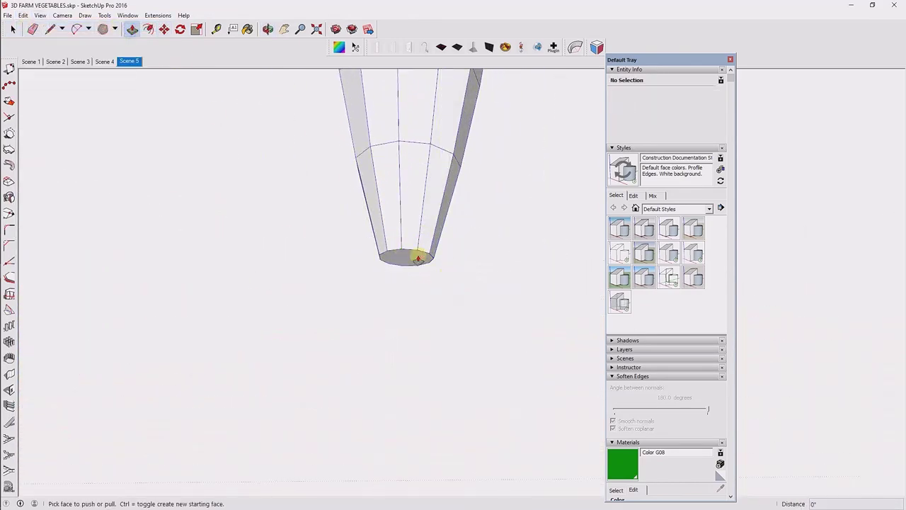
left_click_drag(419, 258, 413, 279)
Step: Scale the new bottom face down into a narrower tip
left_click(104, 15)
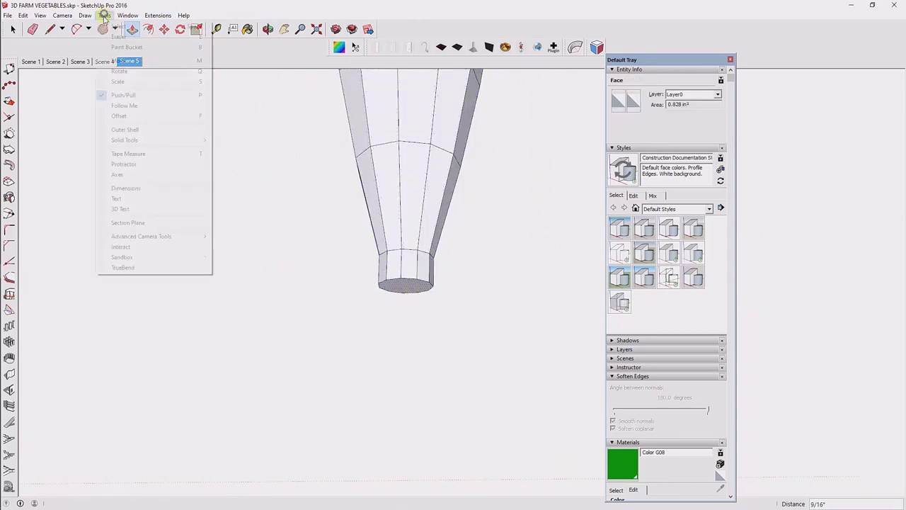
left_click(121, 105)
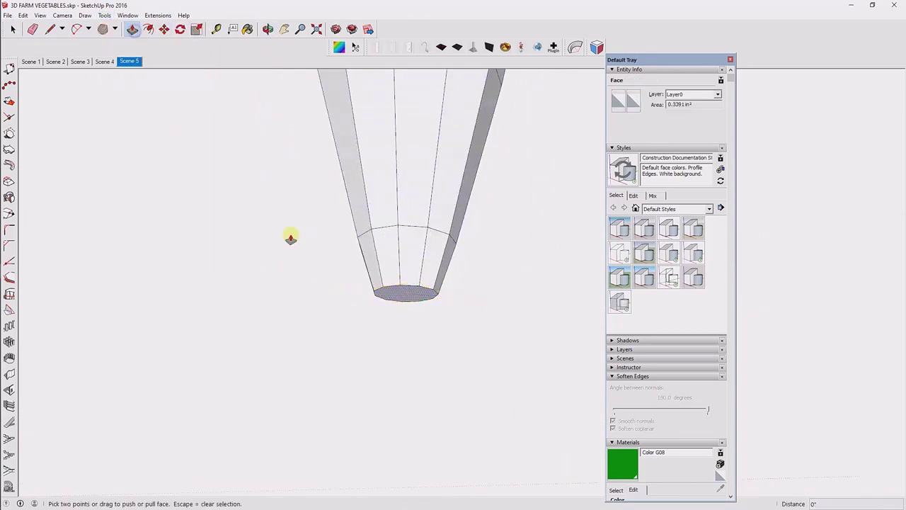
right_click(414, 319)
left_click(104, 15)
left_click(118, 82)
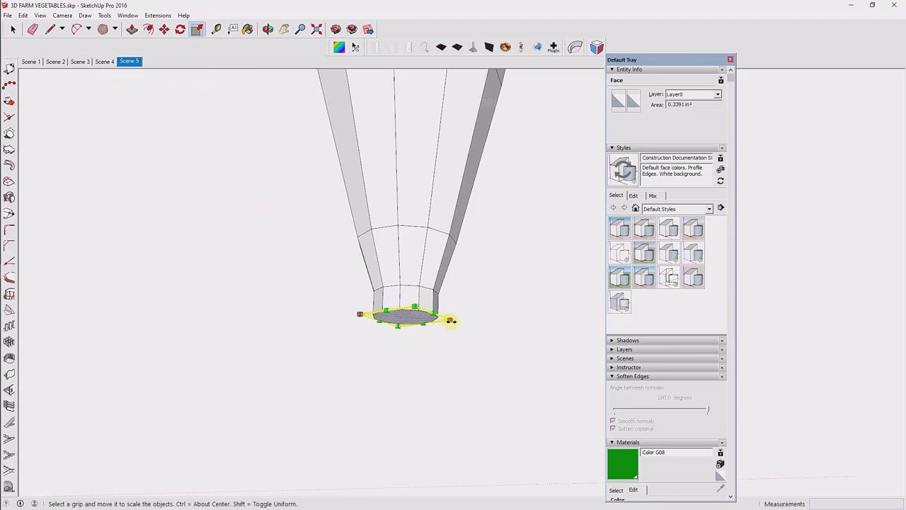
scroll(410, 320, "up", 2)
left_click(104, 14)
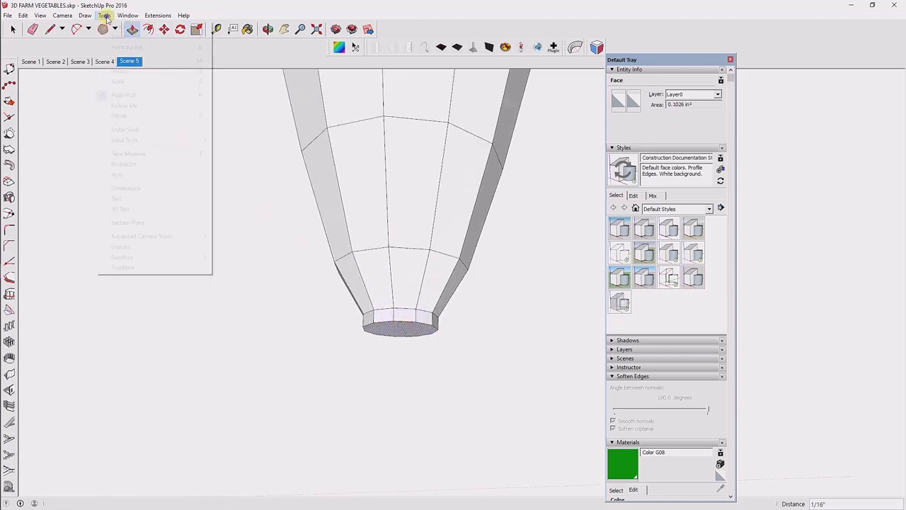
left_click(120, 105)
left_click(432, 331)
Step: Orbit out, select all the connected carrot geometry, then clear the selection
scroll(432, 331, "down", 5)
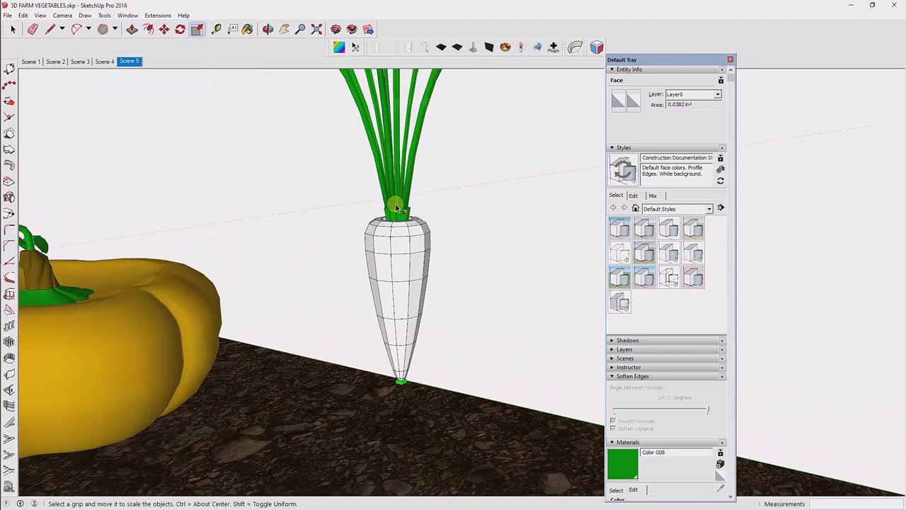
middle_click_drag(425, 234, 435, 182)
left_click(17, 30)
right_click(415, 282)
left_click(445, 310)
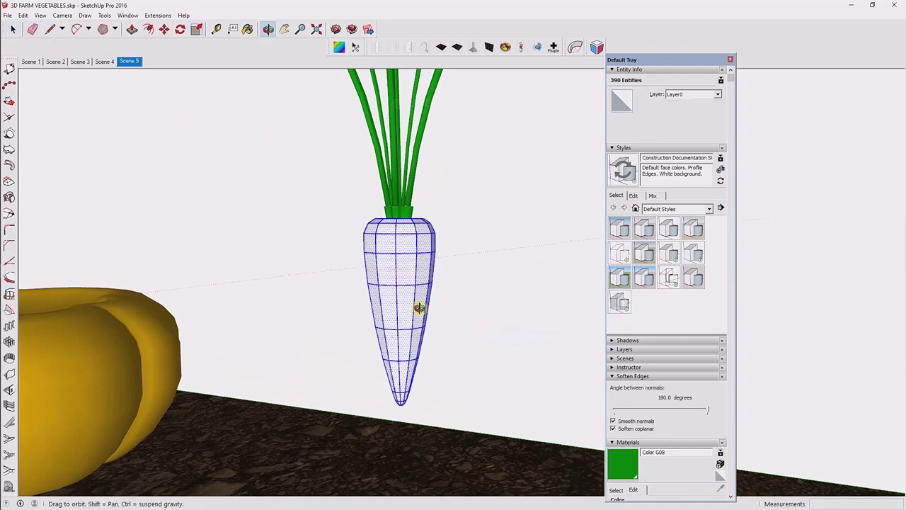
middle_click_drag(415, 307, 597, 338)
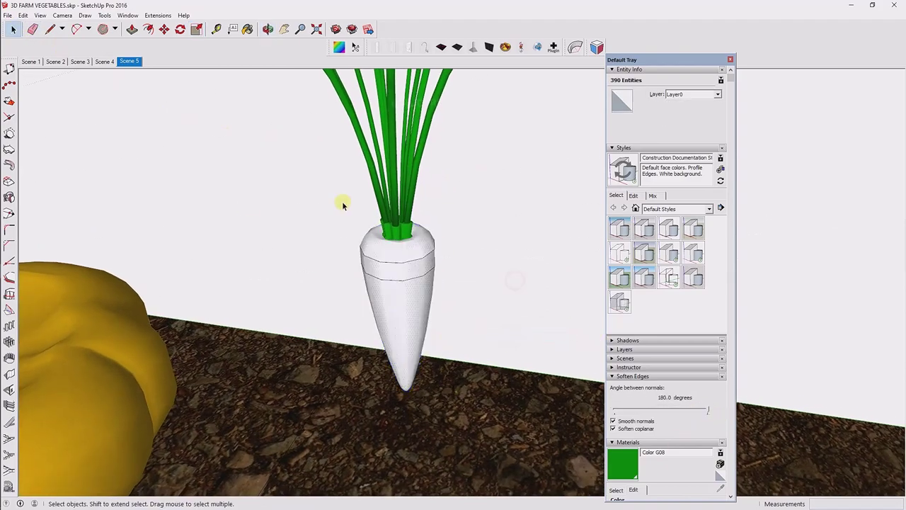
scroll(342, 205, "up", 5)
right_click(415, 265)
left_click(445, 356)
Step: Orbit around the carrot and select the whole carrot mesh
middle_click_drag(433, 176, 402, 314)
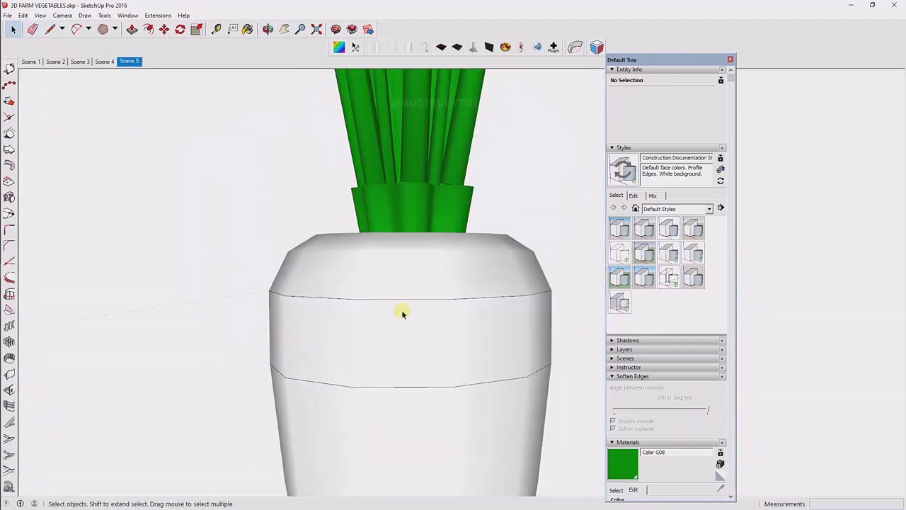
scroll(401, 314, "down", 5)
right_click(397, 301)
left_click(527, 355)
mouse_move(527, 356)
middle_mouse_down()
mouse_move(366, 397)
mouse_move(425, 337)
middle_mouse_up()
middle_click_drag(515, 360, 148, 46)
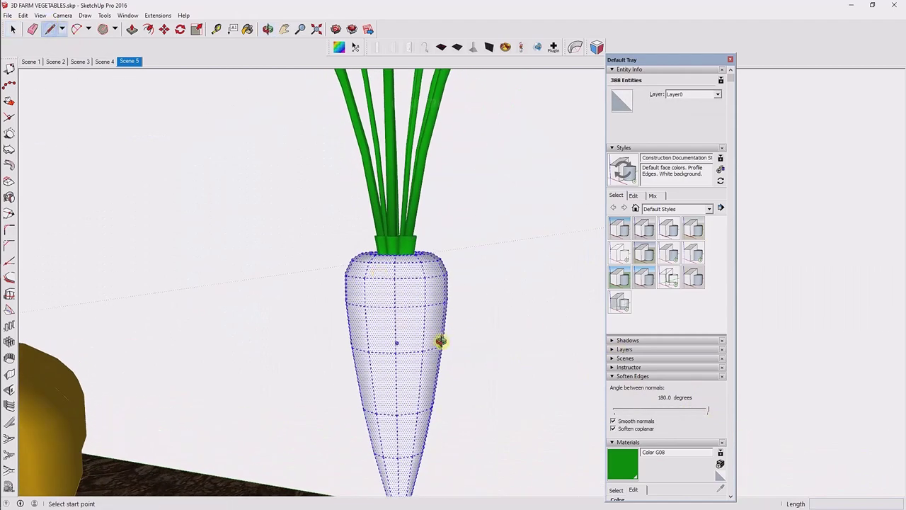
Step: Draw the first crease line across a carrot face with a notch segment
scroll(370, 338, "up", 3)
scroll(370, 339, "up", 3)
left_click(371, 340)
scroll(424, 348, "up", 3)
scroll(501, 345, "up", 2)
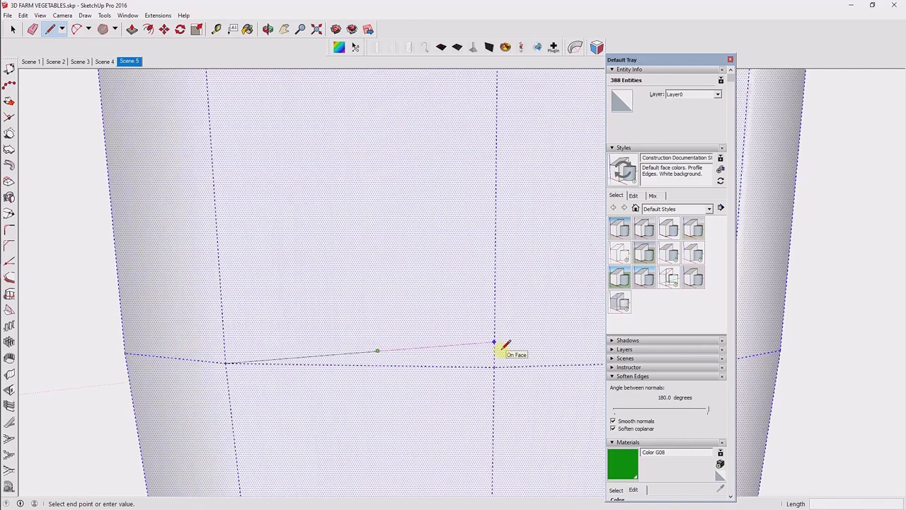
scroll(499, 343, "up", 2)
middle_click_drag(500, 344, 495, 326, "shift")
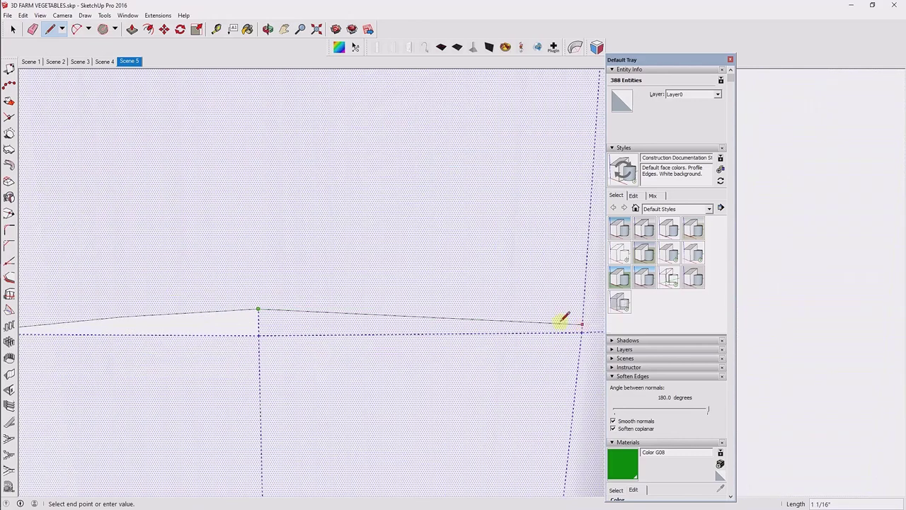
scroll(560, 320, "down", 3)
scroll(202, 274, "down", 3)
scroll(348, 307, "up", 3)
scroll(479, 293, "up", 2)
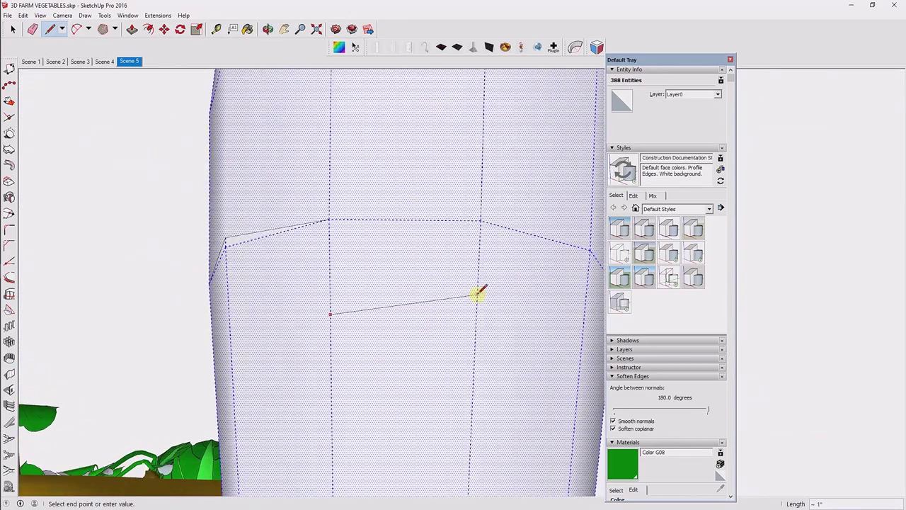
left_click(478, 293)
left_click(583, 327)
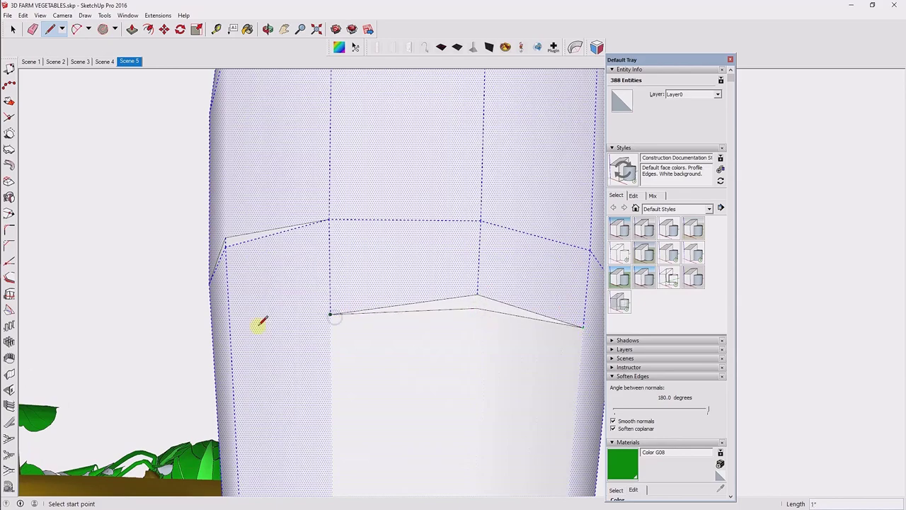
Step: Finish that crease and draw a V-shaped crease lower on the carrot
scroll(258, 326, "down", 3)
scroll(315, 470, "up", 3)
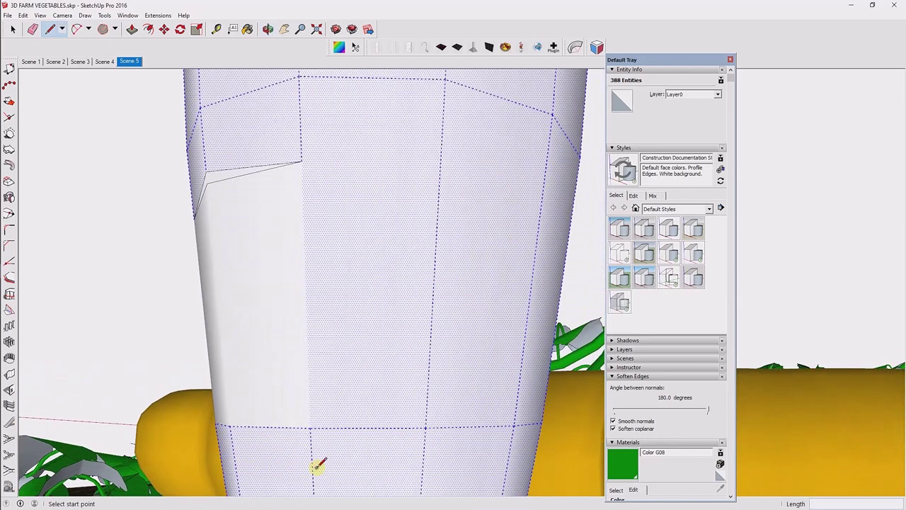
left_click(507, 462)
scroll(361, 360, "up", 2)
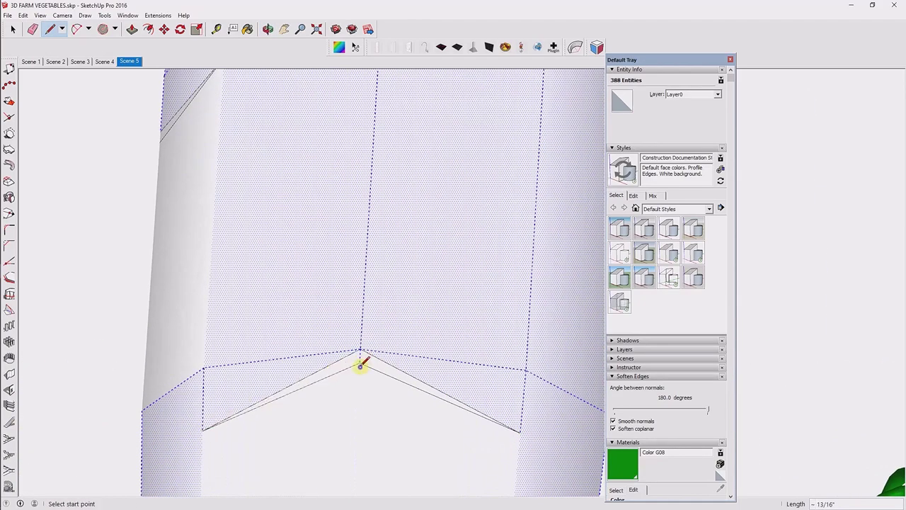
scroll(430, 257, "down", 2)
scroll(425, 415, "down", 2)
scroll(409, 364, "up", 2)
scroll(397, 372, "up", 1)
left_click(386, 379)
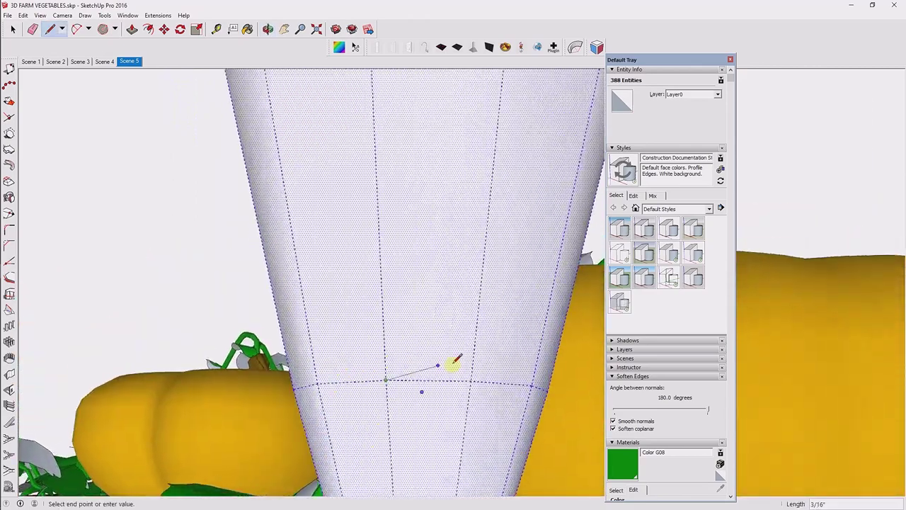
left_click(522, 383)
Step: Orbit to another side of the carrot and end a crease at its right edge
scroll(467, 365, "up", 2)
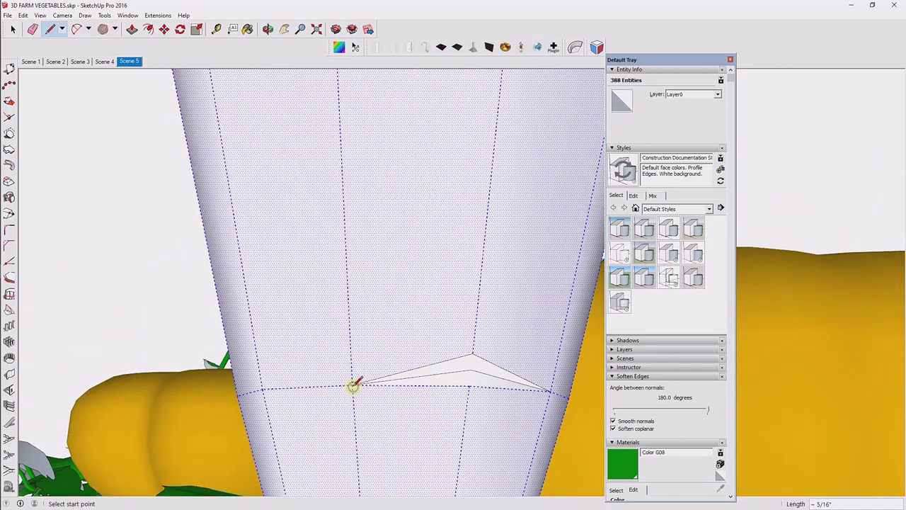
mouse_move(353, 386)
middle_mouse_down()
mouse_move(464, 349)
mouse_move(393, 423)
middle_mouse_up()
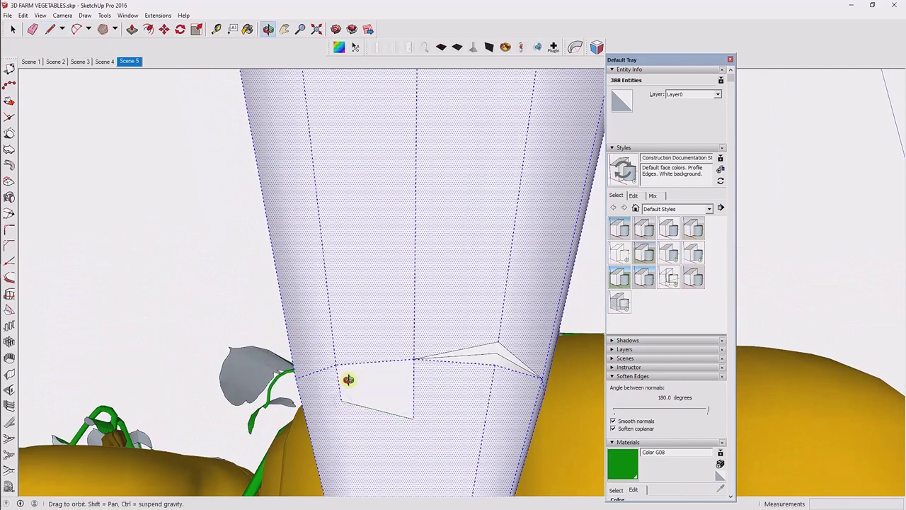
middle_click_drag(348, 376, 378, 411)
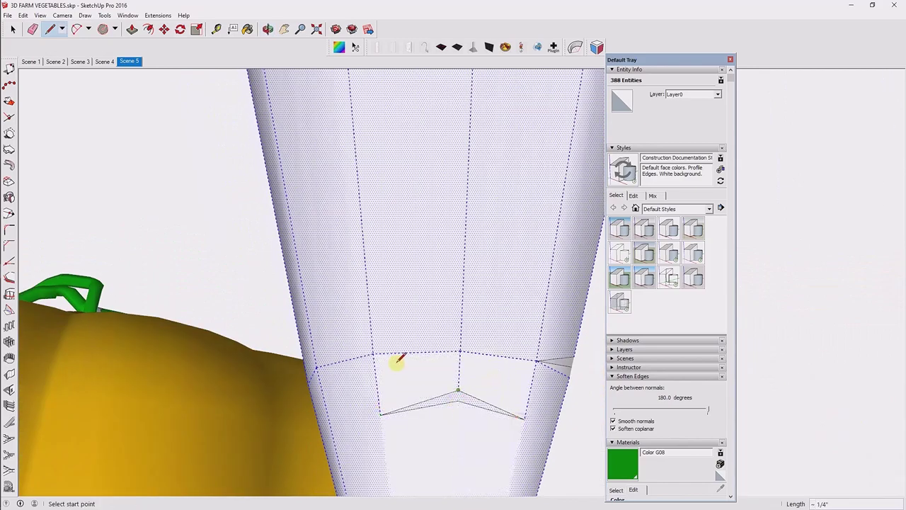
mouse_move(399, 359)
middle_mouse_down()
mouse_move(361, 358)
mouse_move(418, 312)
middle_mouse_up()
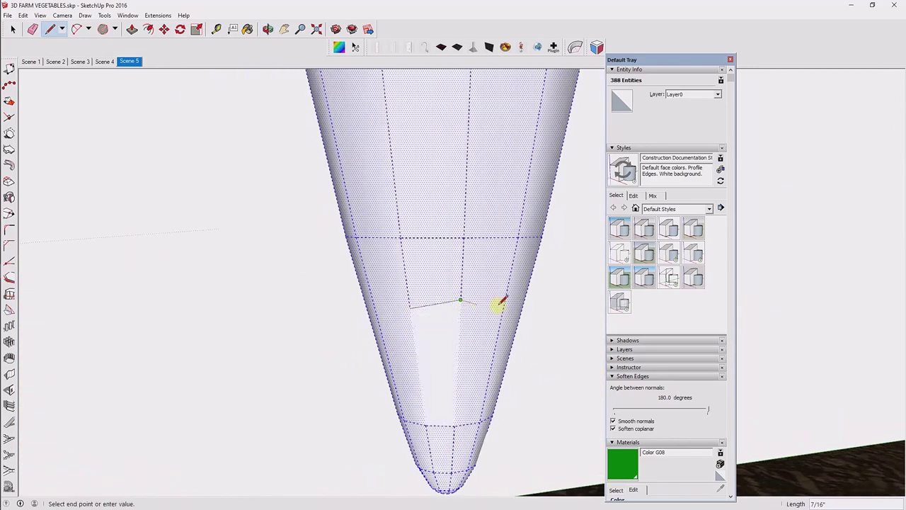
scroll(500, 303, "up", 3)
left_click(552, 310)
scroll(317, 317, "down", 3)
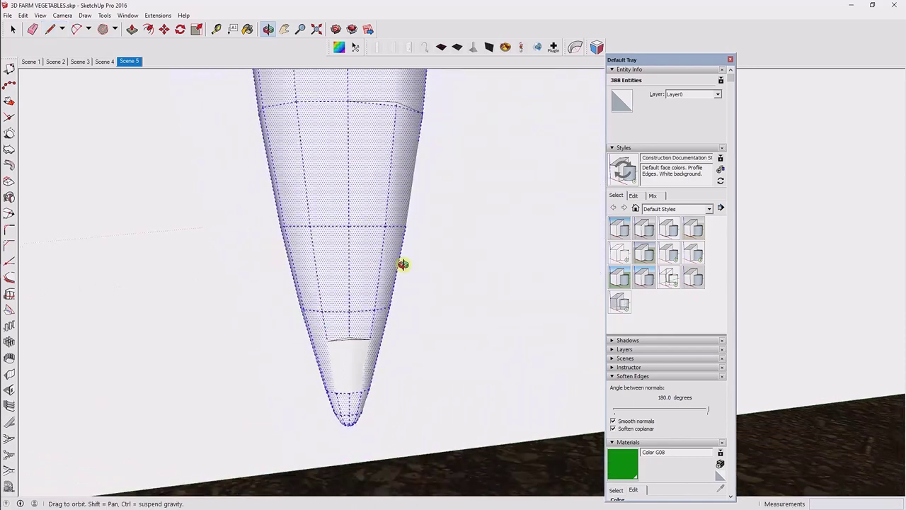
scroll(403, 263, "up", 3)
Step: Start another crease on the carrot edge, then select all connected carrot geometry
left_click(301, 248)
scroll(373, 241, "up", 1)
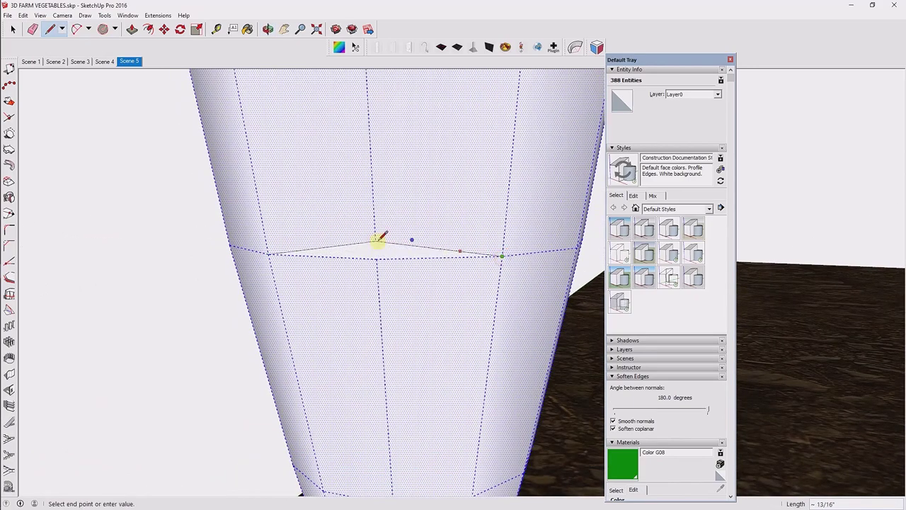
scroll(377, 240, "up", 2)
scroll(330, 304, "down", 3)
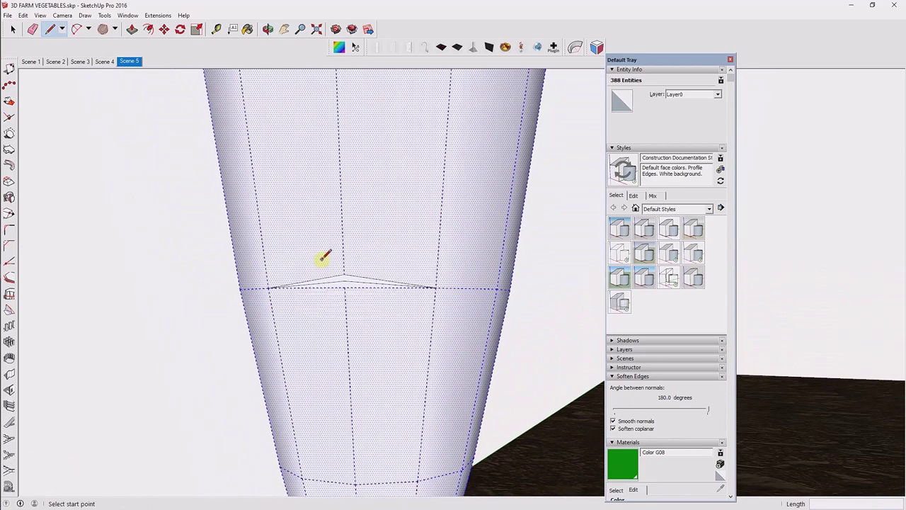
right_click(386, 262)
left_click(519, 325)
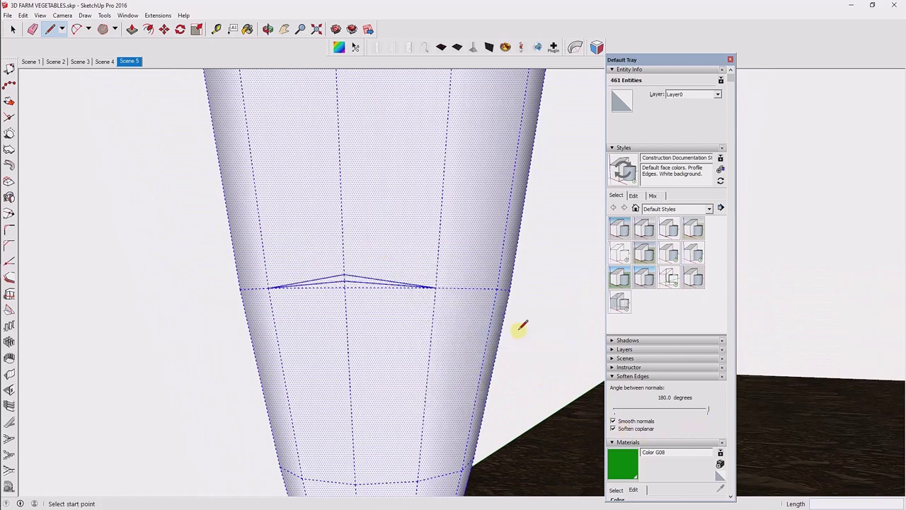
scroll(627, 461, "down", 2)
Step: Repaint the carrot body a brighter muted orange
scroll(659, 457, "down", 2)
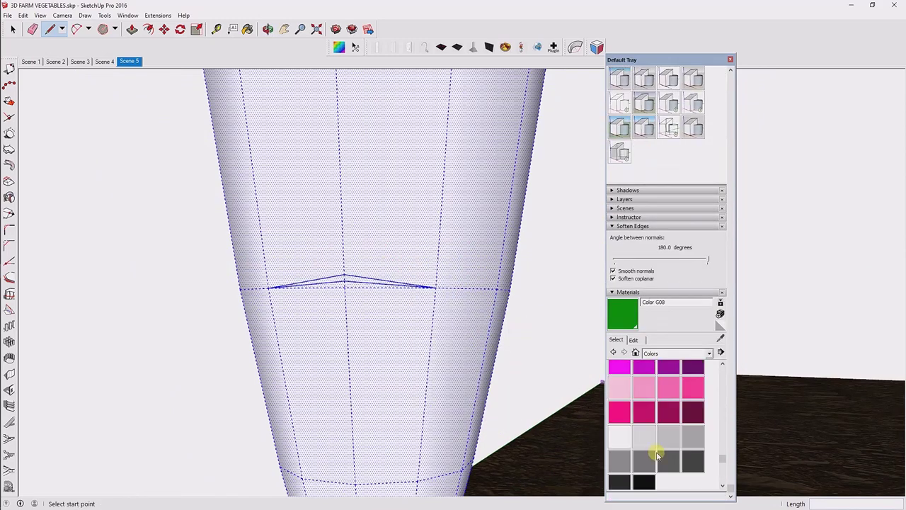
scroll(657, 454, "up", 5)
scroll(657, 454, "up", 3)
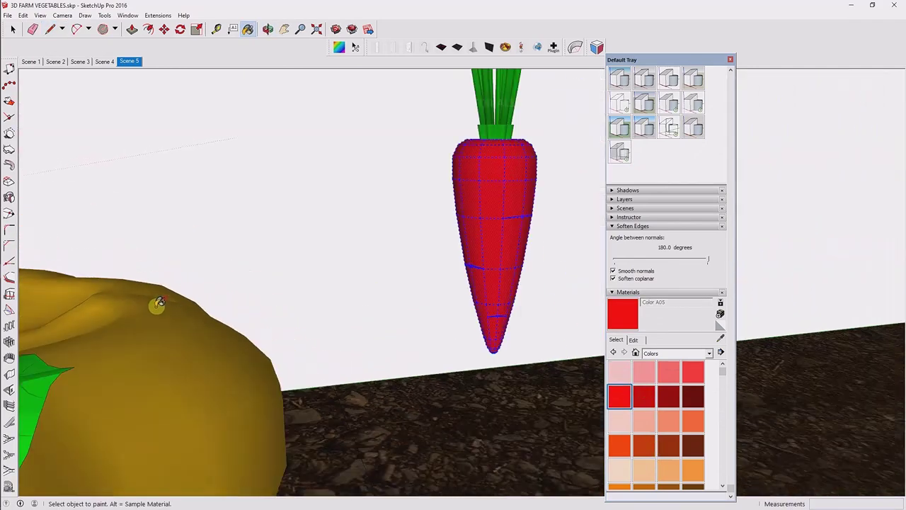
scroll(431, 359, "up", 2)
scroll(452, 275, "up", 3)
scroll(379, 323, "down", 3)
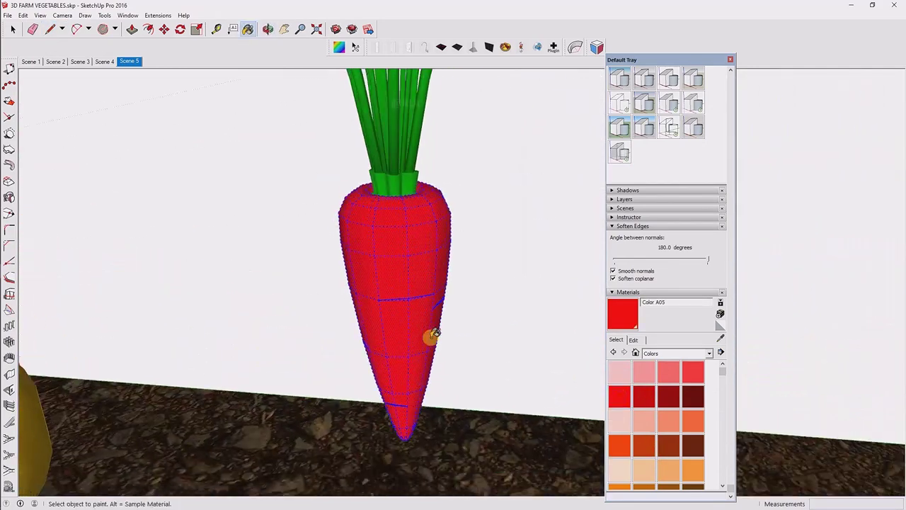
left_click(428, 295)
scroll(354, 354, "down", 5)
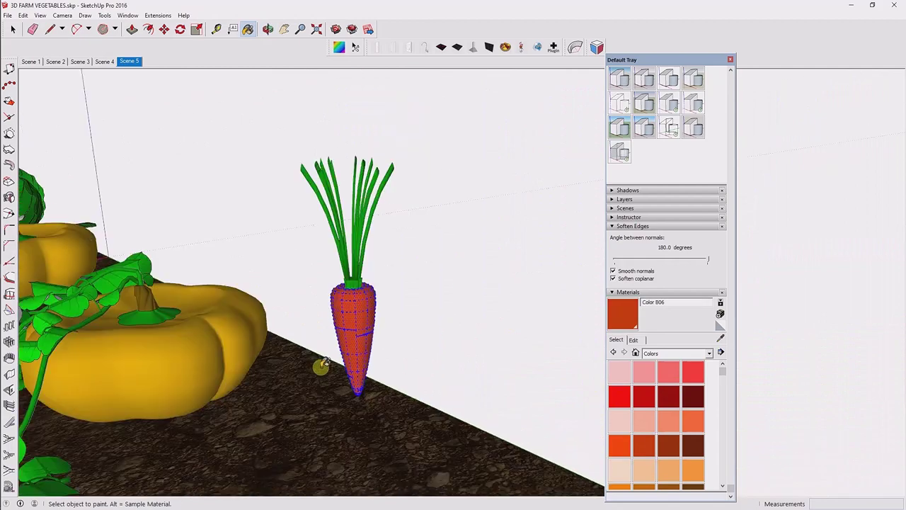
left_click(363, 342)
mouse_move(362, 342)
middle_mouse_down()
mouse_move(370, 370)
mouse_move(382, 375)
middle_mouse_up()
Step: Show hidden geometry as dashed lines and switch the Materials tray to the Colors swatch library
left_click(633, 340)
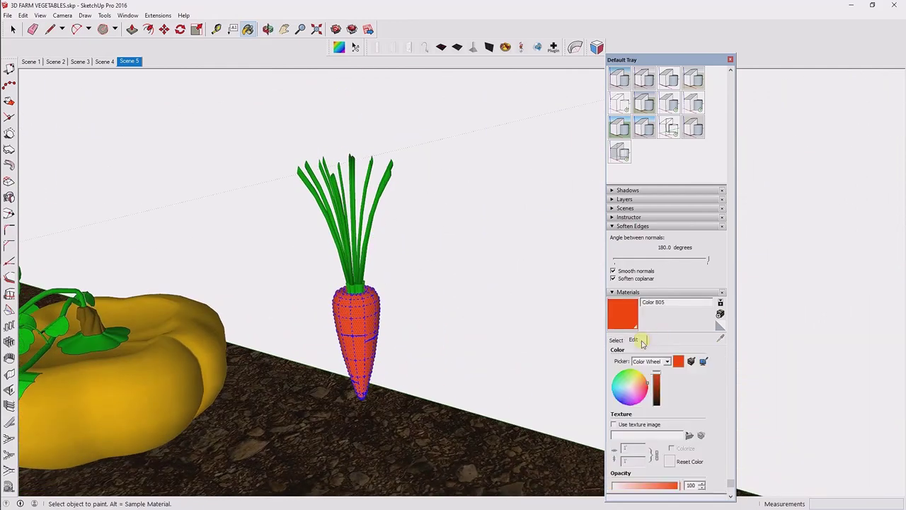
middle_click_drag(598, 379, 572, 373)
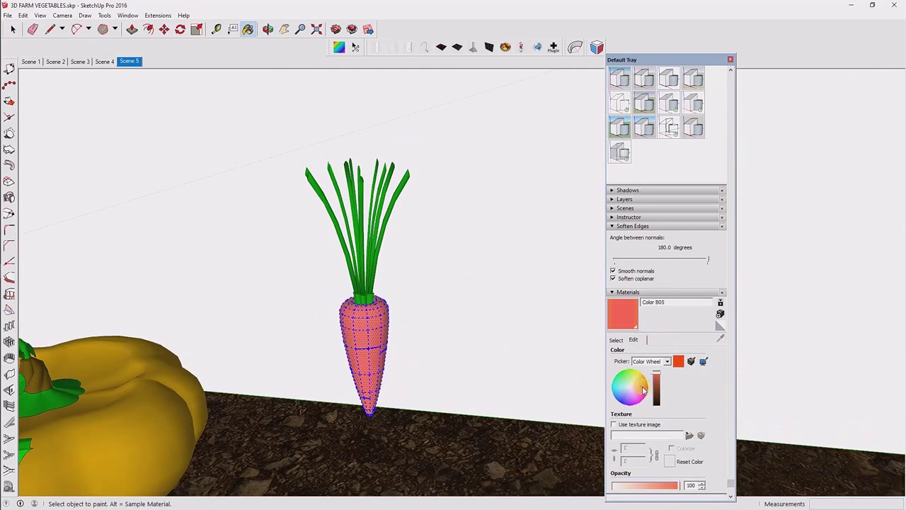
scroll(383, 318, "up", 3)
left_click_drag(657, 376, 656, 388)
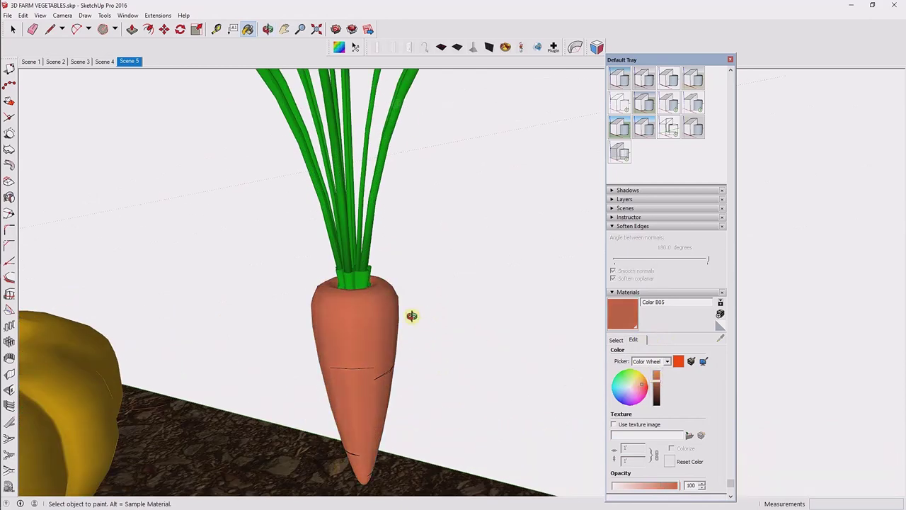
scroll(361, 377, "up", 3)
scroll(347, 375, "up", 3)
left_click(40, 15)
left_click(71, 46)
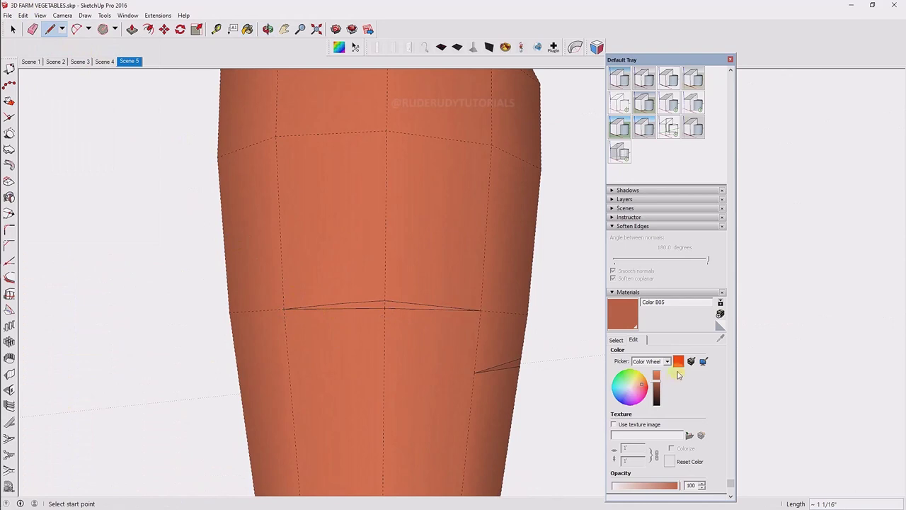
left_click(617, 340)
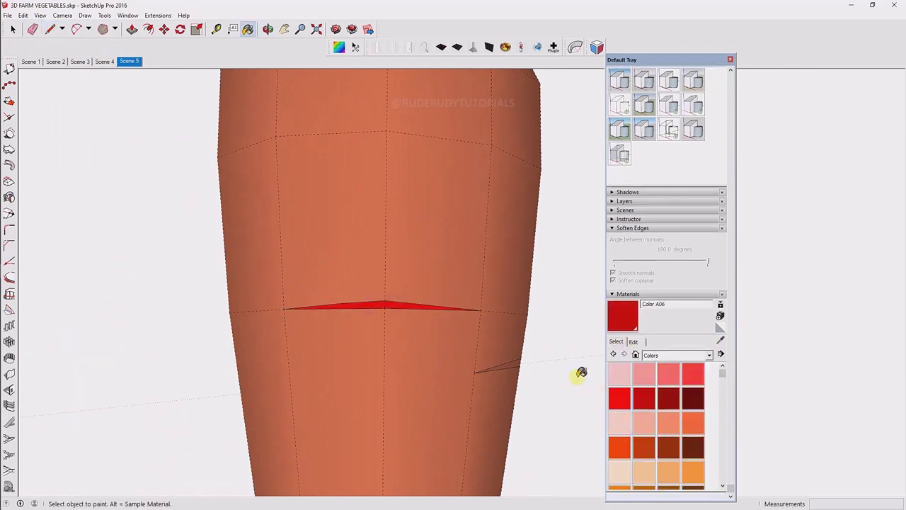
Step: Paint a thin crack face on the carrot with pinkish Color A03
scroll(294, 307, "down", 2)
scroll(429, 347, "up", 3)
left_click(424, 332)
scroll(422, 328, "down", 1)
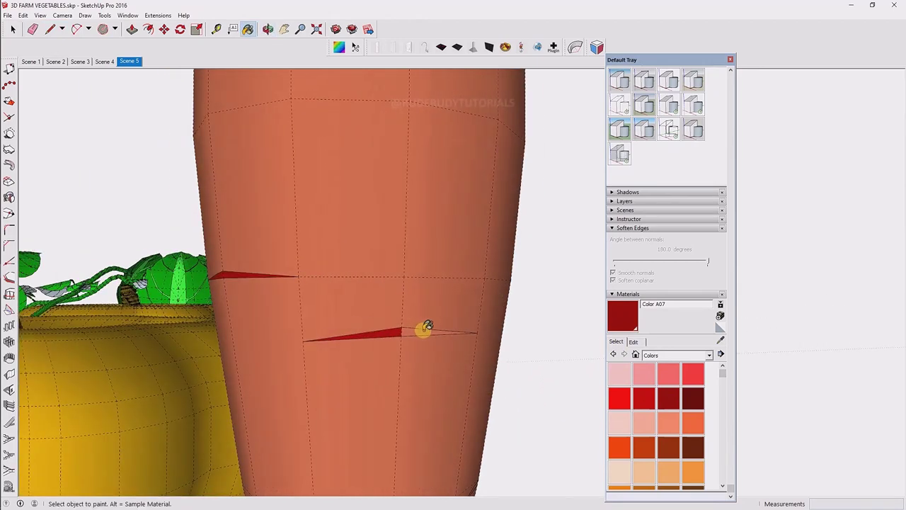
scroll(361, 314, "down", 2)
scroll(360, 313, "down", 2)
scroll(348, 370, "up", 3)
scroll(360, 396, "down", 1)
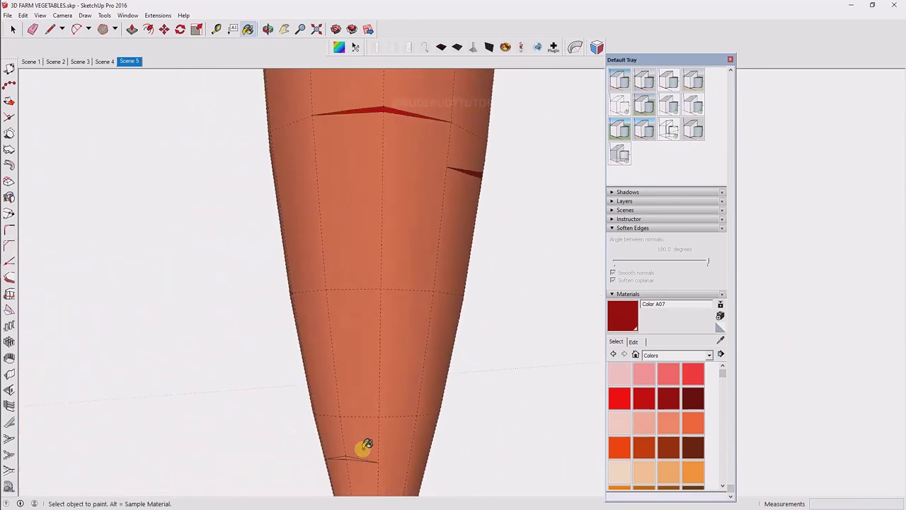
scroll(364, 445, "down", 1)
scroll(446, 351, "up", 2)
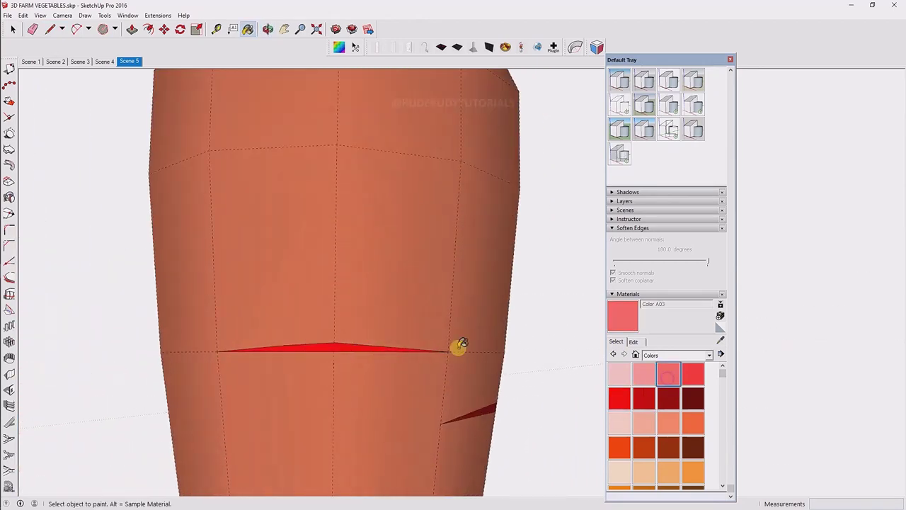
scroll(350, 344, "down", 2)
scroll(397, 389, "up", 2)
Step: Toggle View > Edge Style > Edges off and back on to inspect the painted cracks
left_click(40, 15)
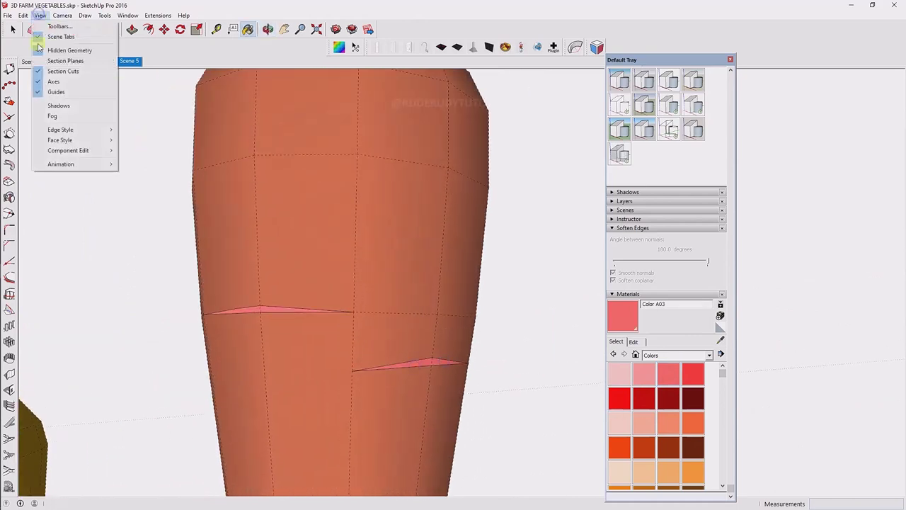
left_click(123, 132)
scroll(333, 182, "down", 2)
scroll(324, 227, "down", 1)
scroll(324, 226, "up", 3)
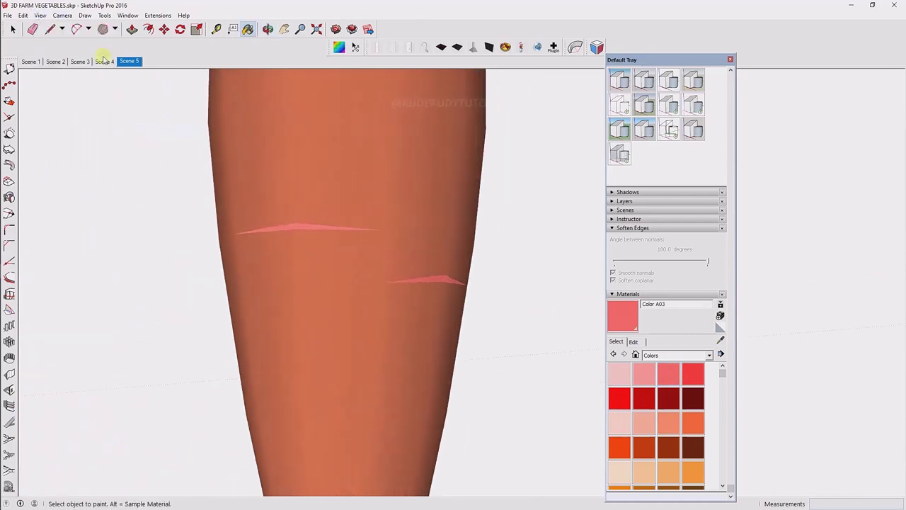
left_click(40, 15)
left_click(40, 14)
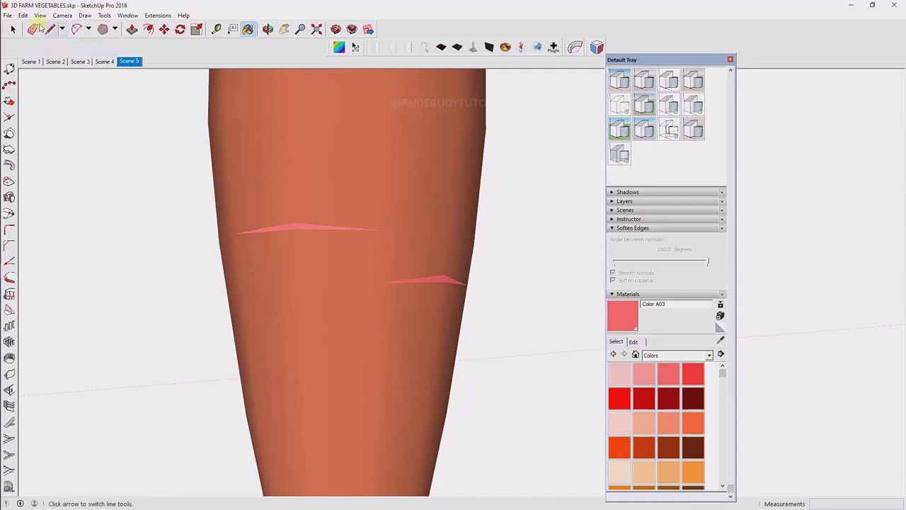
left_click(39, 14)
left_click(142, 129)
scroll(141, 243, "down", 2)
scroll(472, 390, "up", 3)
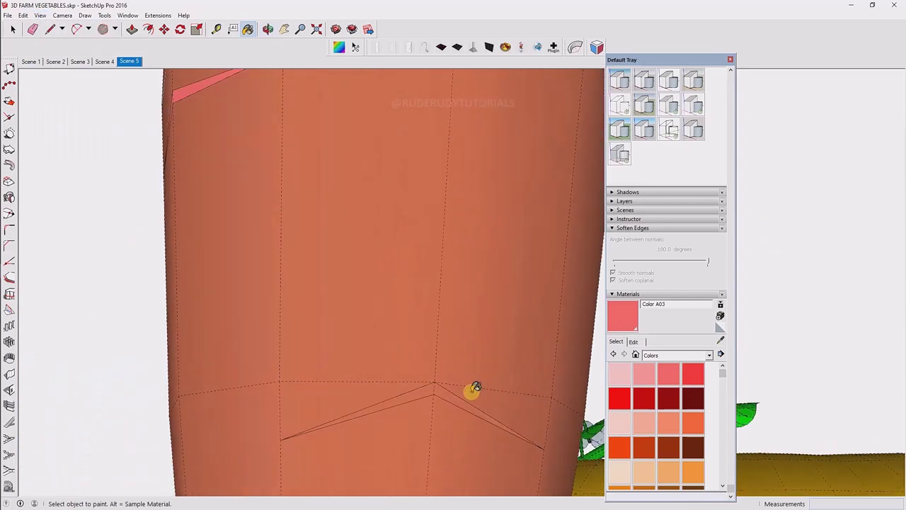
scroll(410, 324, "up", 1)
scroll(390, 291, "down", 3)
scroll(407, 333, "up", 2)
scroll(473, 271, "up", 2)
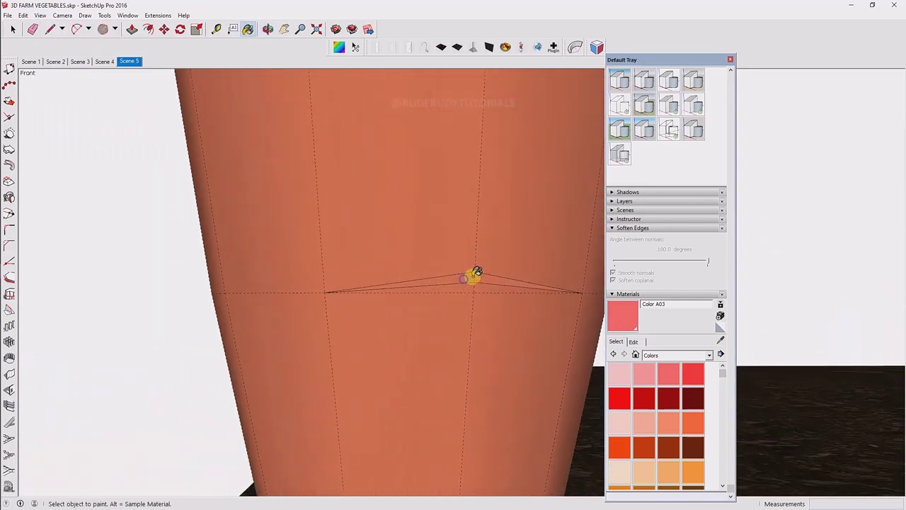
scroll(281, 222, "down", 3)
scroll(444, 330, "up", 3)
scroll(203, 348, "down", 3)
scroll(324, 318, "down", 3)
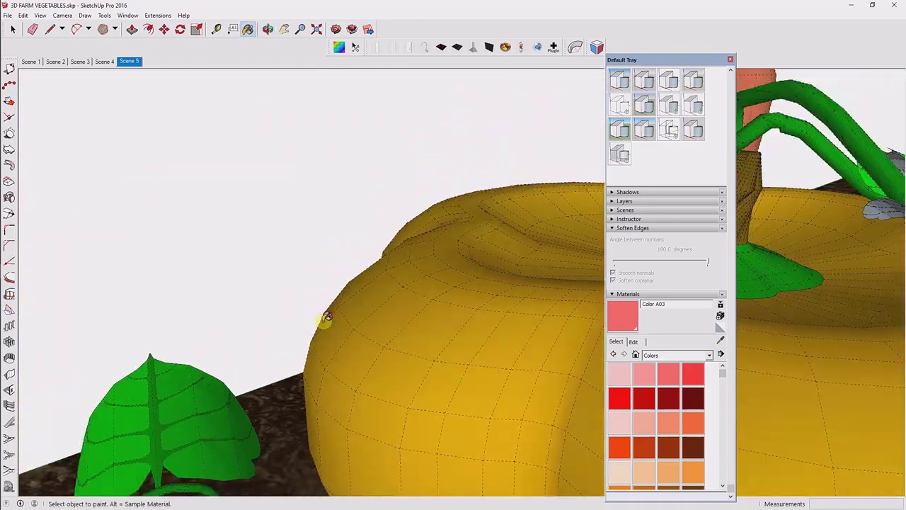
scroll(323, 318, "down", 2)
Step: Close the materials panel and swing the view so the pumpkins sit before the carrot
left_click(730, 59)
scroll(448, 306, "down", 2)
scroll(448, 306, "down", 5)
scroll(457, 383, "up", 3)
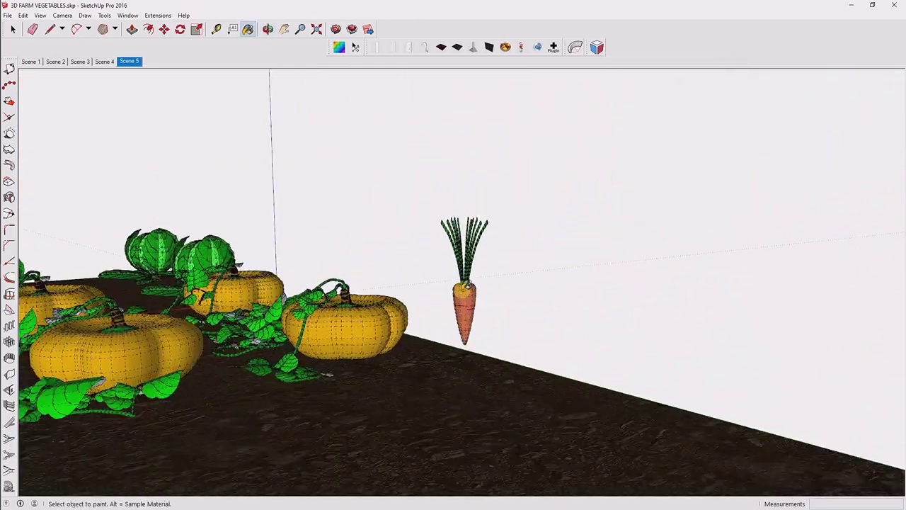
scroll(461, 407, "up", 3)
scroll(420, 369, "up", 2)
scroll(480, 348, "up", 3)
scroll(366, 337, "up", 2)
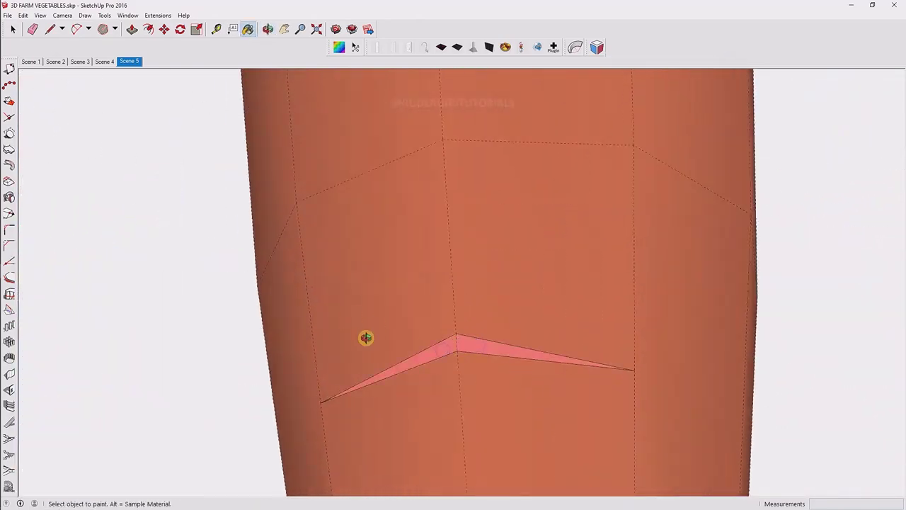
scroll(425, 257, "down", 2)
scroll(406, 260, "down", 1)
scroll(407, 260, "down", 1)
middle_click_drag(429, 359, 471, 366)
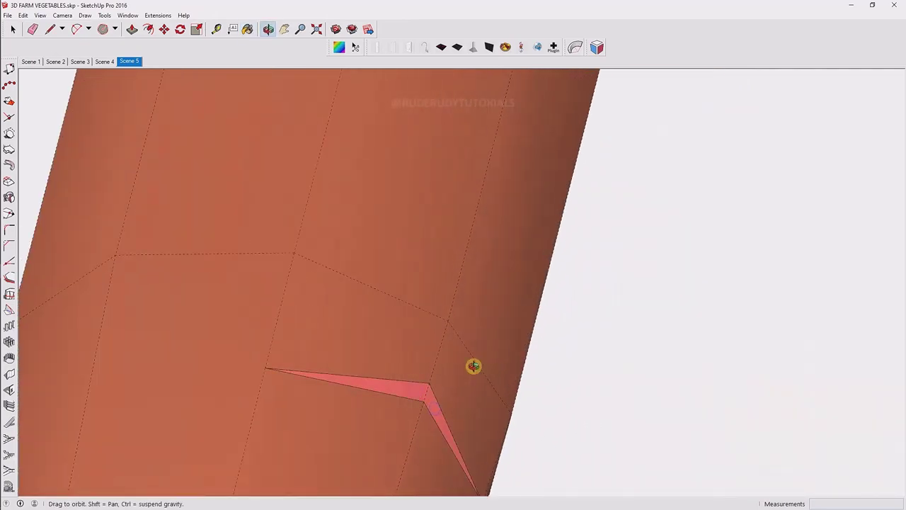
scroll(644, 338, "down", 3)
scroll(553, 310, "down", 2)
mouse_move(553, 310)
middle_mouse_down()
mouse_move(469, 421)
mouse_move(471, 230)
mouse_move(400, 306)
middle_mouse_up()
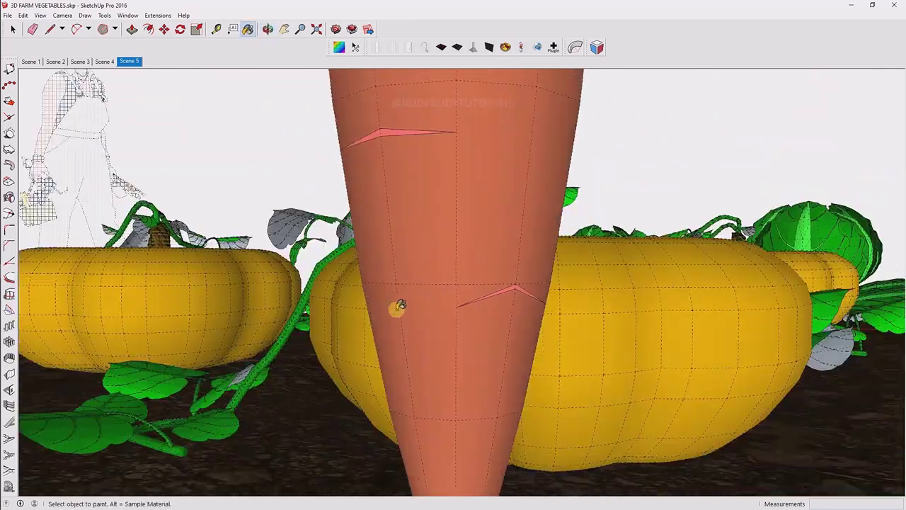
Step: Draw V-shaped crease lines across the carrot from existing crack endpoints to its left edge
left_click(50, 30)
scroll(420, 226, "up", 3)
scroll(556, 237, "up", 1)
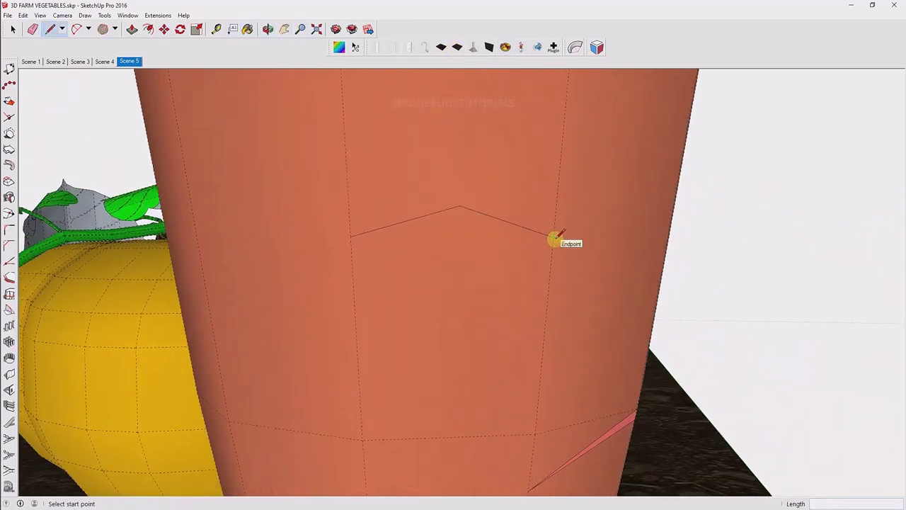
left_click(556, 237)
scroll(457, 220, "up", 2)
left_click(263, 259)
scroll(404, 239, "down", 3)
mouse_move(404, 239)
middle_mouse_down()
mouse_move(300, 284)
mouse_move(320, 277)
middle_mouse_up()
scroll(388, 283, "up", 3)
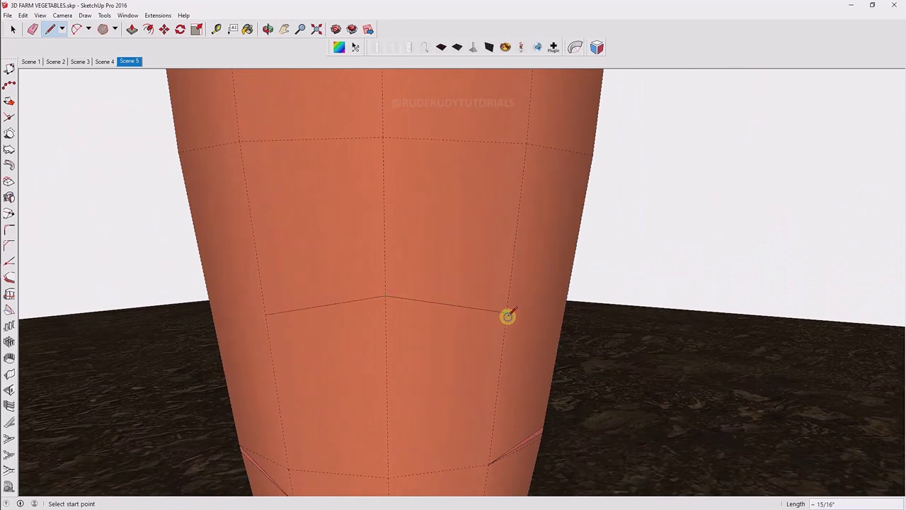
left_click(508, 316)
scroll(397, 234, "up", 2)
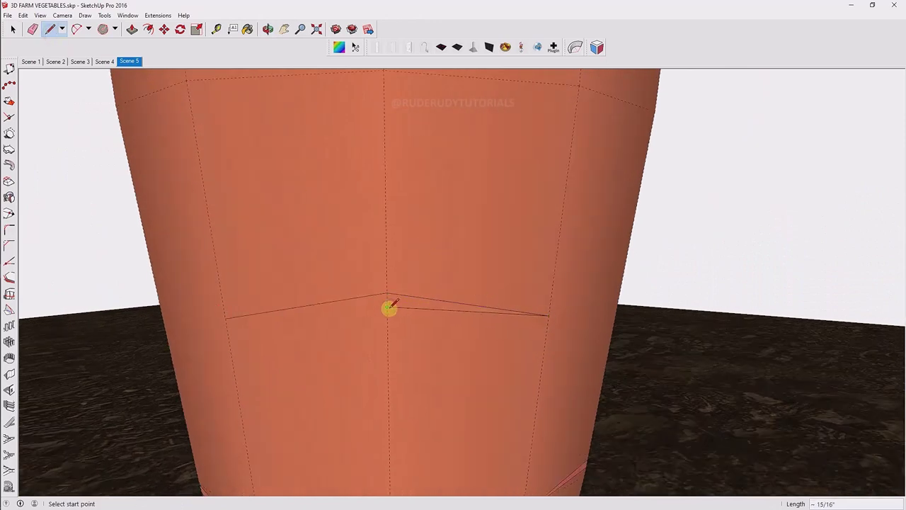
Step: Bring up the Materials panel with Paint Bucket and return to the Scene 5 camera view
left_click(249, 29)
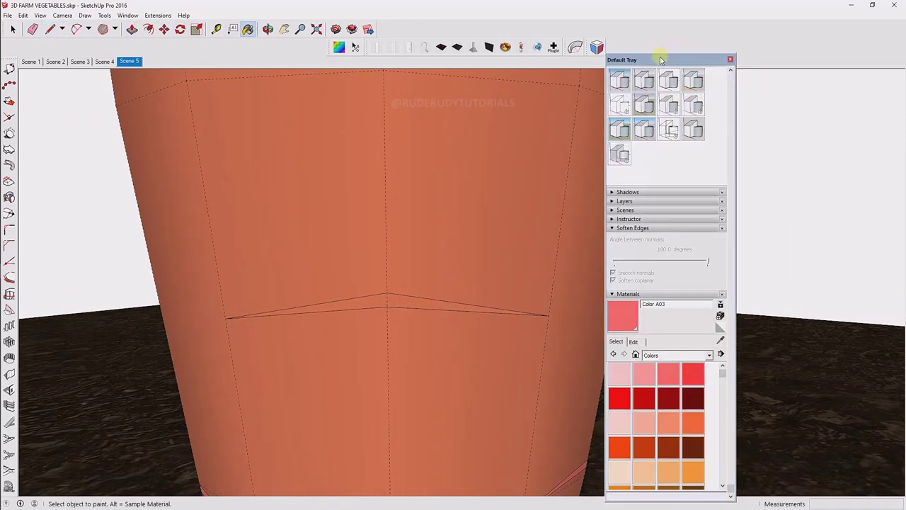
scroll(399, 318, "down", 2)
mouse_move(425, 350)
middle_mouse_down()
mouse_move(383, 316)
mouse_move(512, 299)
mouse_move(417, 307)
mouse_move(461, 333)
mouse_move(450, 324)
middle_mouse_up()
scroll(451, 344, "down", 3)
scroll(361, 212, "up", 2)
scroll(431, 314, "up", 3)
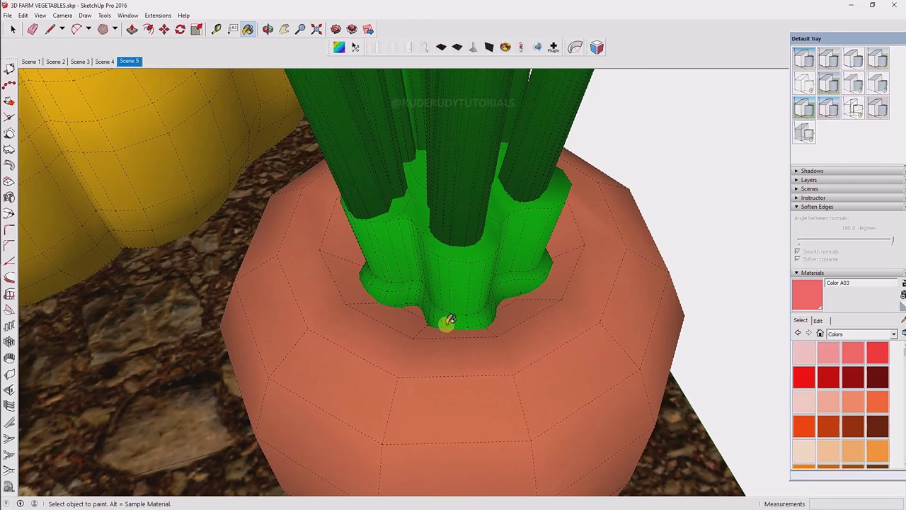
mouse_move(813, 38)
left_mouse_down()
mouse_move(680, 35)
mouse_move(836, 59)
left_mouse_up()
scroll(582, 283, "down", 2)
scroll(480, 289, "down", 3)
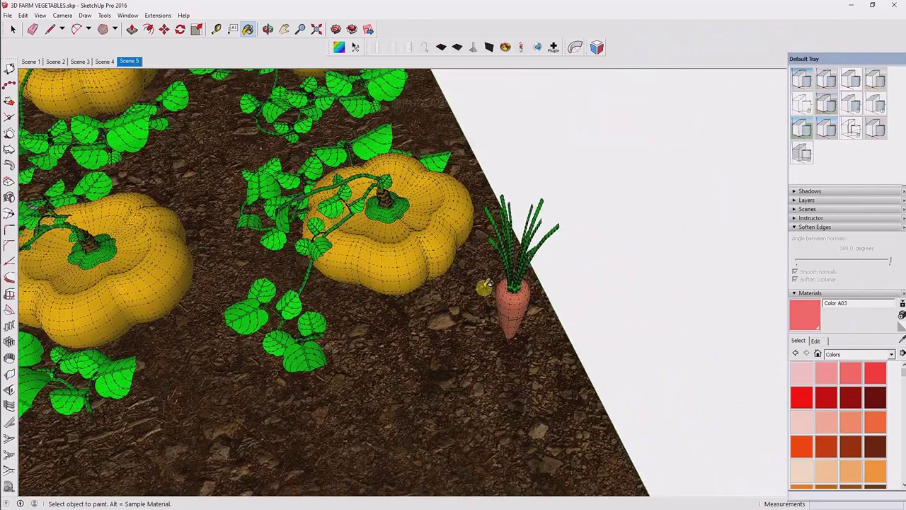
scroll(326, 99, "up", 3)
scroll(550, 345, "up", 3)
left_click(139, 61)
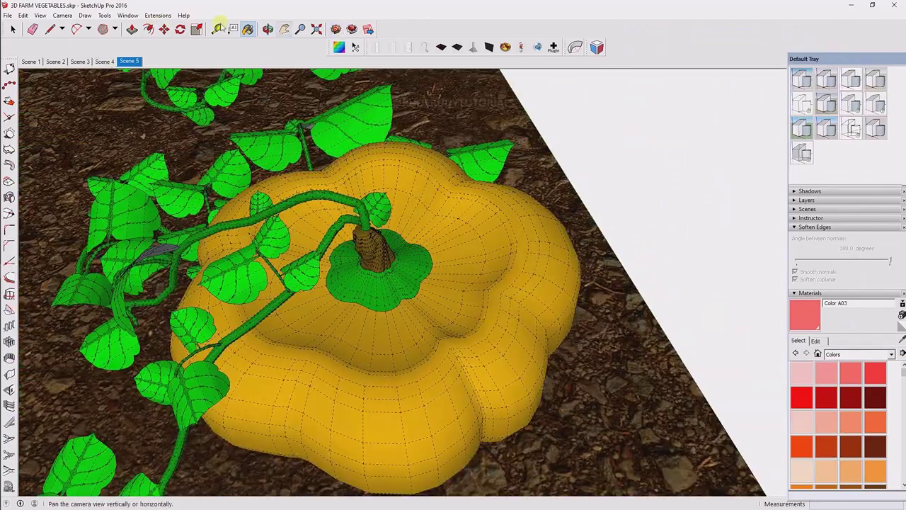
double_click(825, 60)
Step: Paint the hollow ring around the carrot's leaf base dark brown Color D08
left_click(383, 253, "alt")
scroll(383, 253, "down", 3)
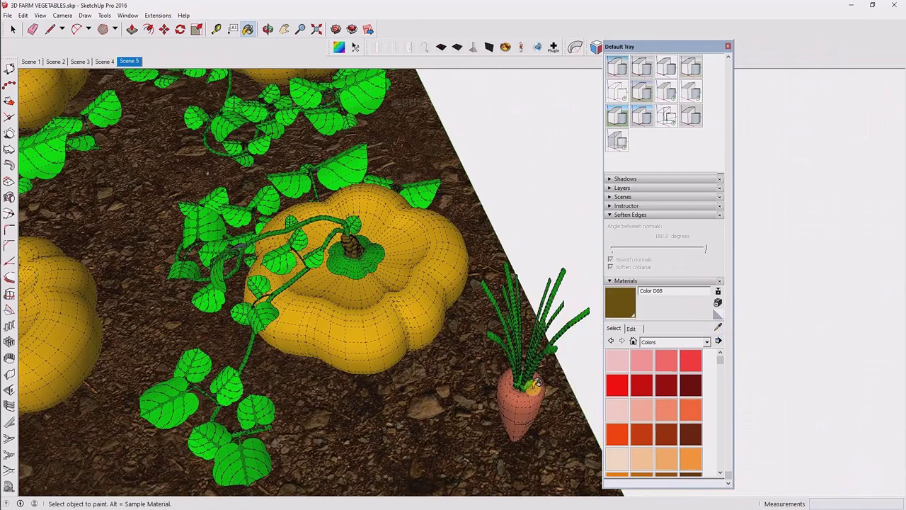
scroll(444, 361, "up", 4)
middle_click_drag(388, 324, 408, 363)
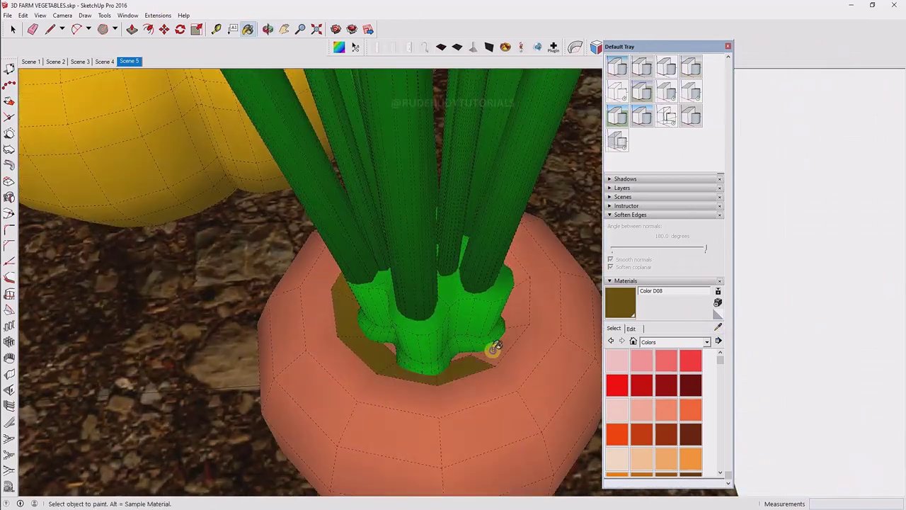
middle_click_drag(495, 347, 391, 263)
scroll(390, 263, "up", 3)
scroll(369, 243, "up", 3)
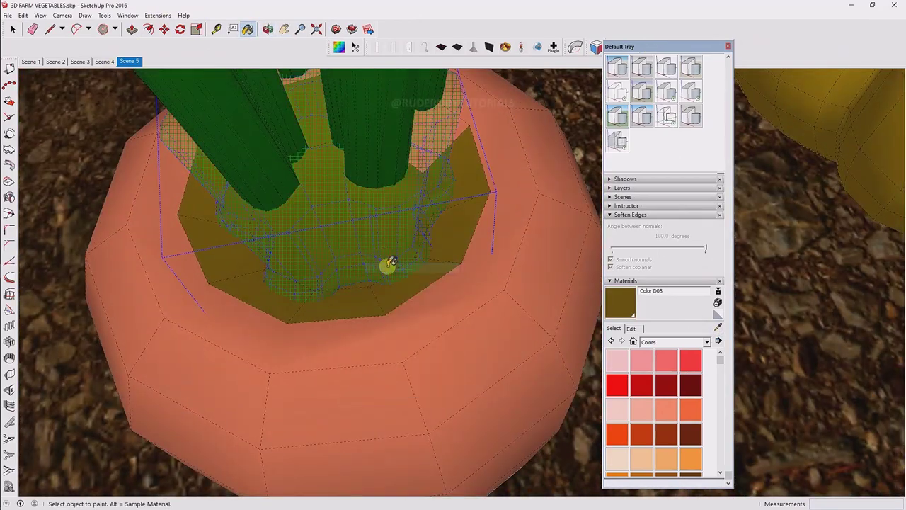
scroll(348, 238, "up", 2)
mouse_move(348, 238)
middle_mouse_down()
mouse_move(158, 257)
mouse_move(499, 343)
middle_mouse_up()
scroll(499, 343, "down", 5)
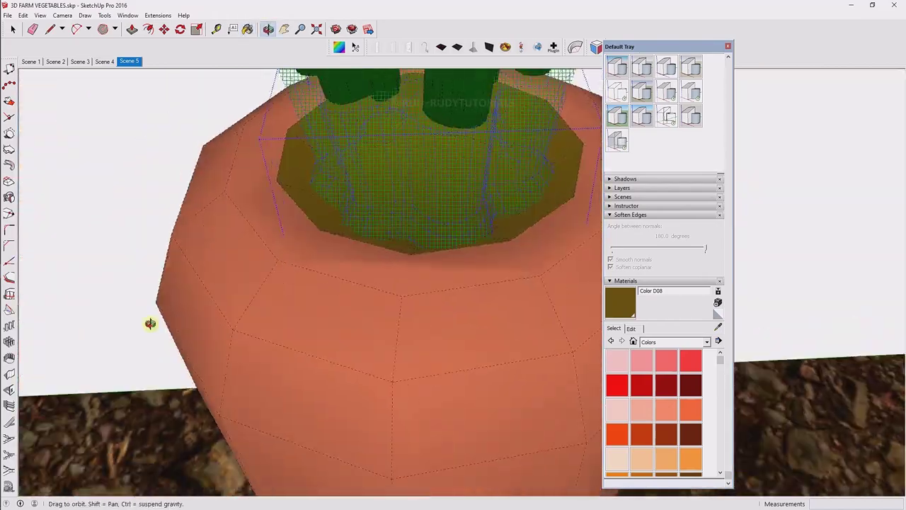
middle_click_drag(151, 319, 373, 340)
scroll(347, 283, "down", 3)
scroll(386, 308, "up", 3)
middle_click_drag(386, 308, 443, 297)
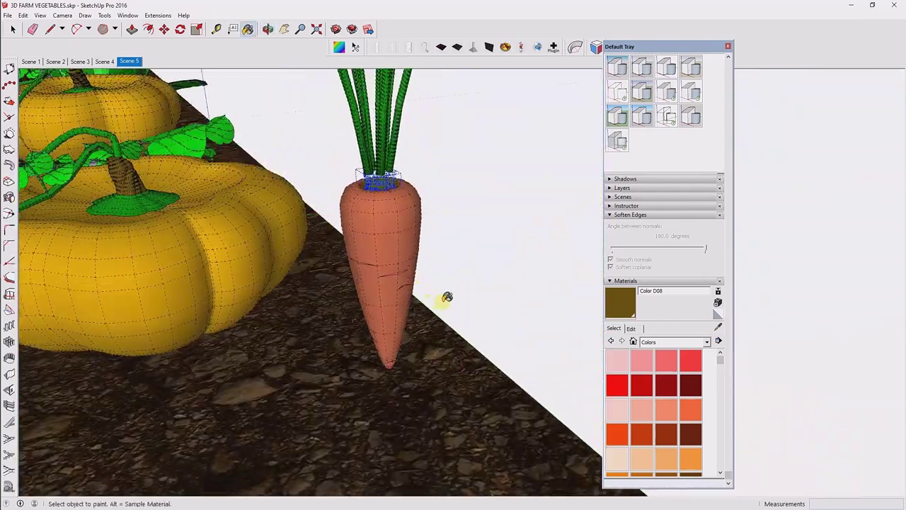
scroll(386, 162, "up", 3)
Step: Uncheck View > Hidden Geometry so the dashed edges disappear
left_click(24, 15)
left_click(180, 150)
scroll(325, 210, "up", 2)
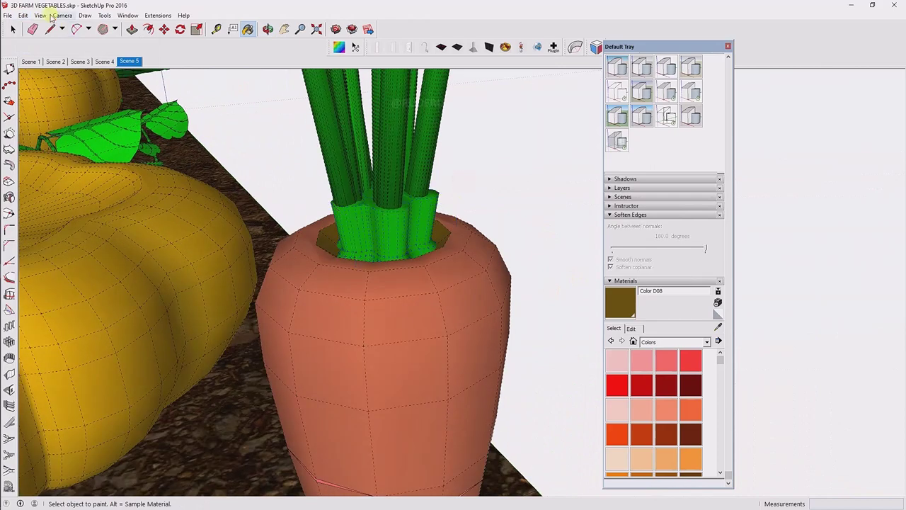
left_click(63, 54)
scroll(364, 289, "down", 3)
scroll(384, 239, "down", 2)
scroll(384, 239, "up", 3)
left_click(36, 16)
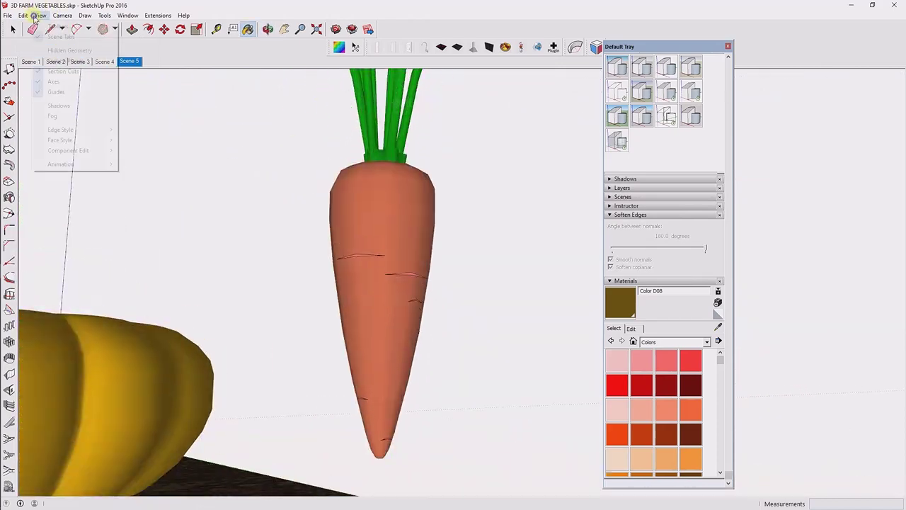
scroll(383, 297, "down", 3)
scroll(386, 319, "down", 1)
Step: Inspect the carrot and soil, opening and dismissing the carrot's context menu
key("space")
right_click(385, 343)
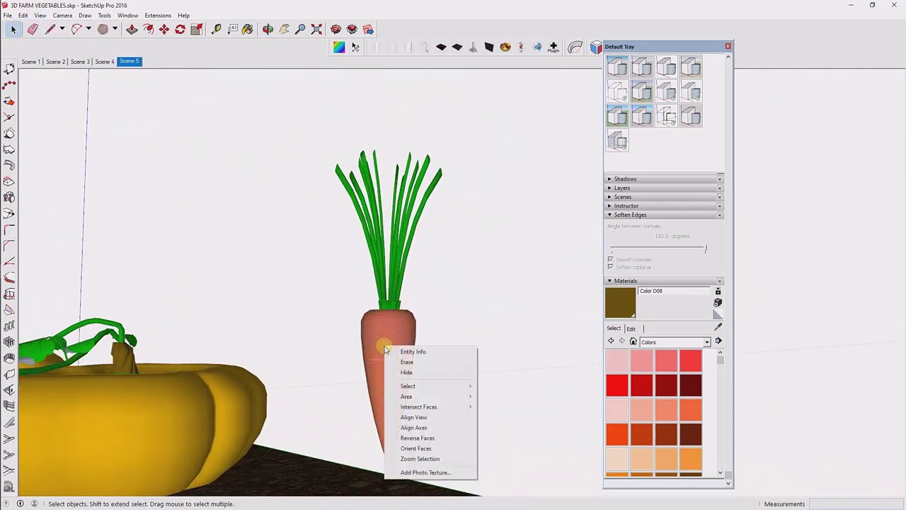
key("Escape")
scroll(392, 349, "up", 2)
right_click(393, 347)
key("Escape")
scroll(443, 243, "up", 3)
mouse_move(443, 243)
middle_mouse_down()
mouse_move(475, 170)
mouse_move(371, 172)
mouse_move(340, 283)
mouse_move(374, 338)
mouse_move(404, 318)
middle_mouse_up()
scroll(361, 370, "up", 2)
scroll(361, 370, "down", 3)
right_click(363, 365)
key("Escape")
scroll(404, 318, "up", 3)
Step: Select all faces connected to the carrot, then clear the selection
right_click(387, 259)
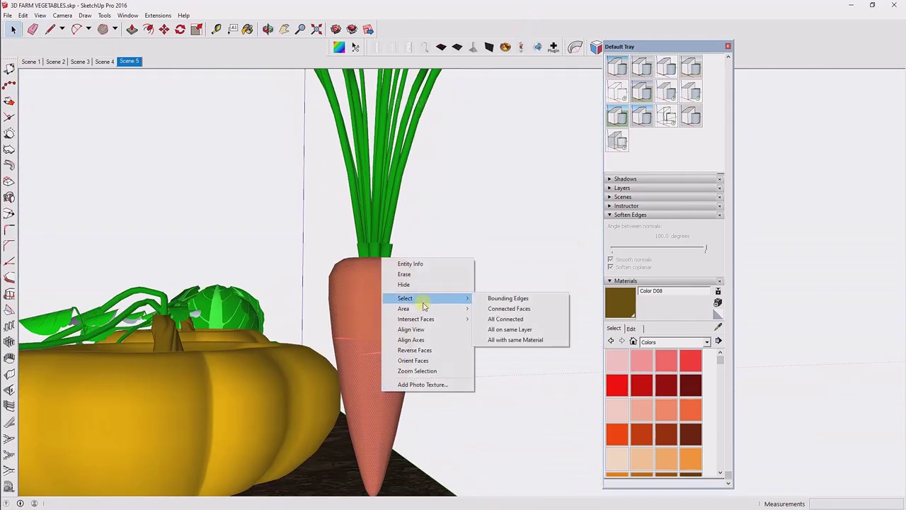
left_click(524, 317)
scroll(360, 356, "up", 3)
scroll(378, 346, "up", 3)
scroll(415, 184, "up", 2)
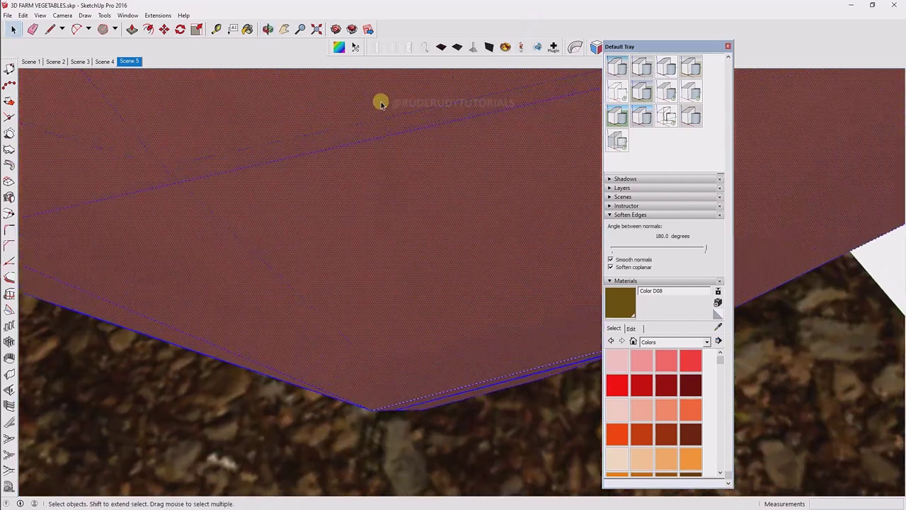
scroll(379, 99, "up", 2)
scroll(392, 179, "up", 2)
left_click(22, 14)
Step: Erase the stray face near the carrot
scroll(471, 202, "down", 3)
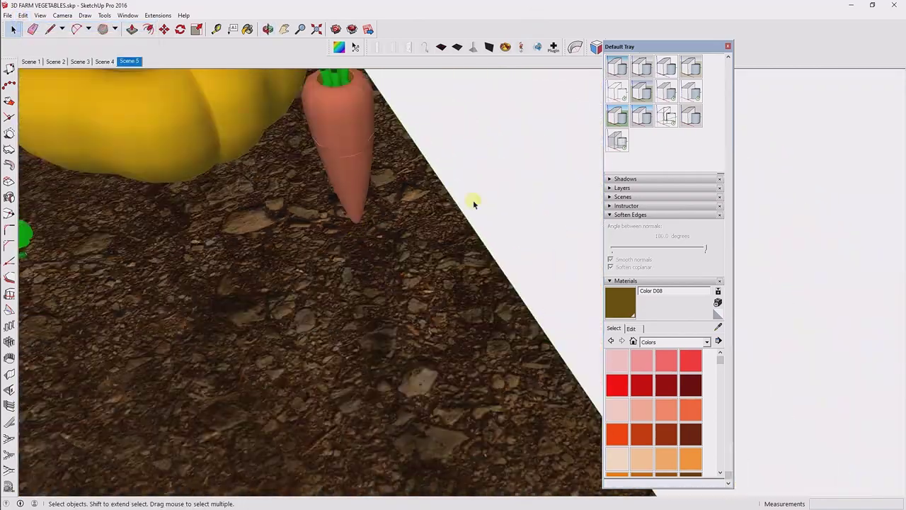
scroll(375, 253, "down", 2)
scroll(375, 252, "up", 3)
scroll(468, 244, "up", 2)
scroll(382, 240, "up", 3)
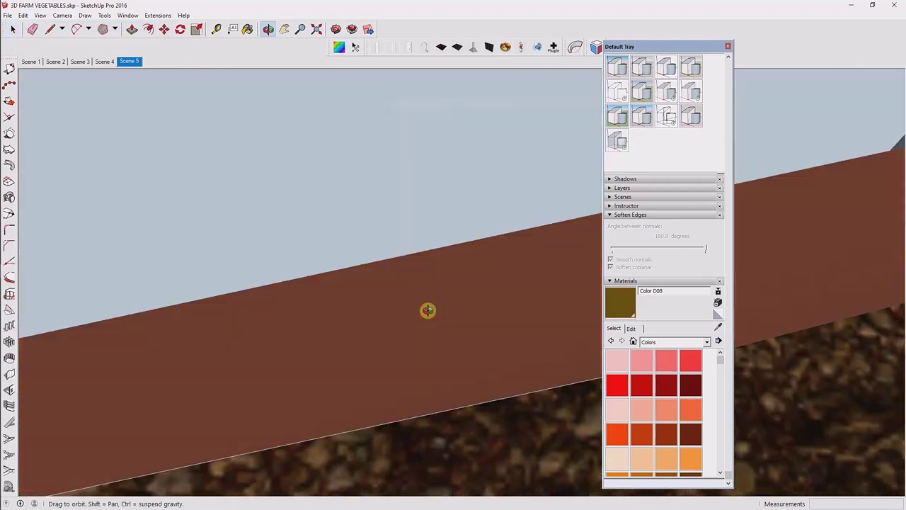
scroll(429, 309, "up", 2)
right_click(362, 205)
left_click(383, 220)
Step: Reselect everything connected to the carrot, then clear that selection
scroll(378, 213, "down", 3)
scroll(409, 247, "down", 2)
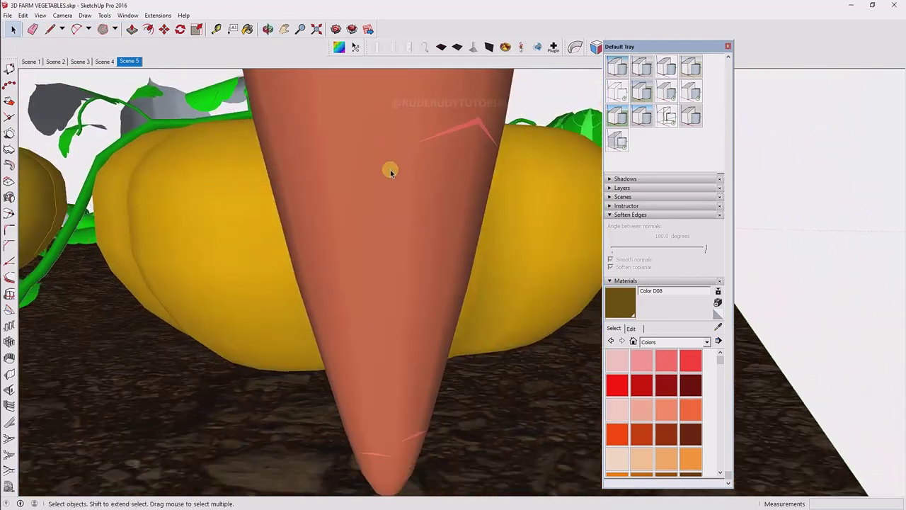
scroll(484, 312, "up", 3)
scroll(484, 312, "down", 3)
scroll(368, 319, "down", 2)
right_click(380, 277)
left_click(496, 333)
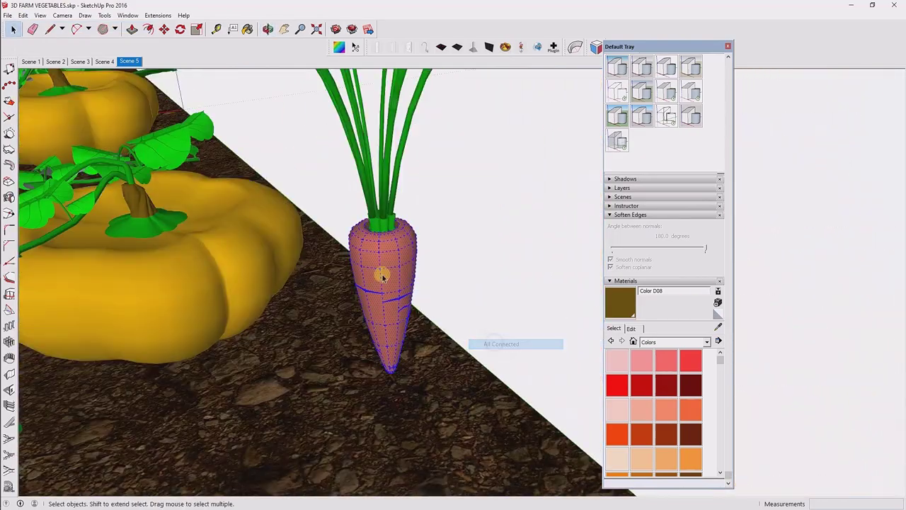
scroll(383, 263, "up", 2)
right_click(383, 263)
key("Escape")
Step: Turn on Hidden Geometry to reveal the carrot's hidden edges
scroll(421, 314, "up", 3)
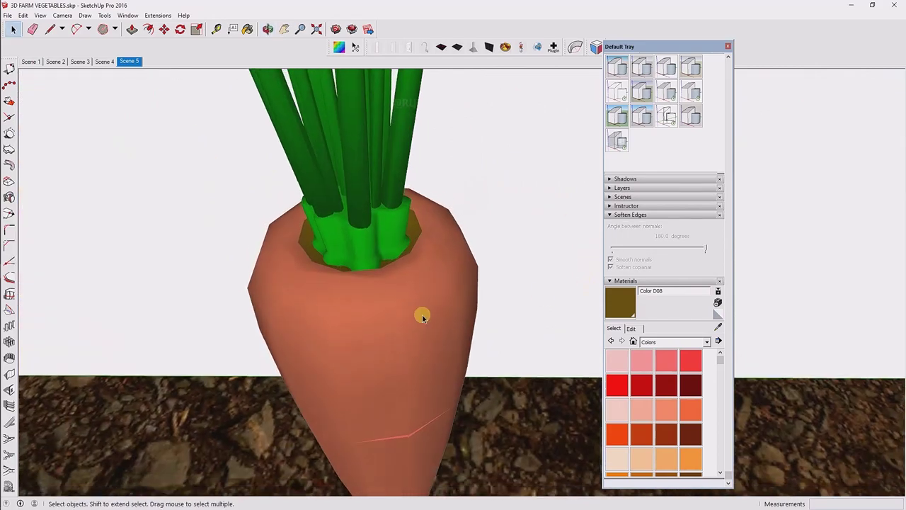
scroll(421, 313, "up", 2)
right_click(313, 318)
key("Escape")
left_click(39, 15)
Step: Draw the first V-notch line across a carrot face to its corner
left_click(67, 59)
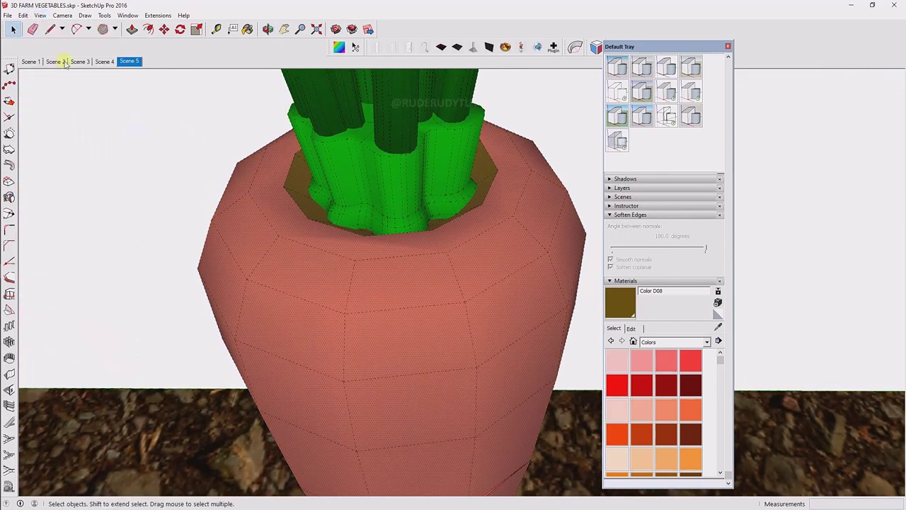
left_click(50, 29)
scroll(257, 277, "up", 2)
left_click(238, 276)
scroll(389, 319, "up", 1)
middle_click_drag(332, 304, 545, 309)
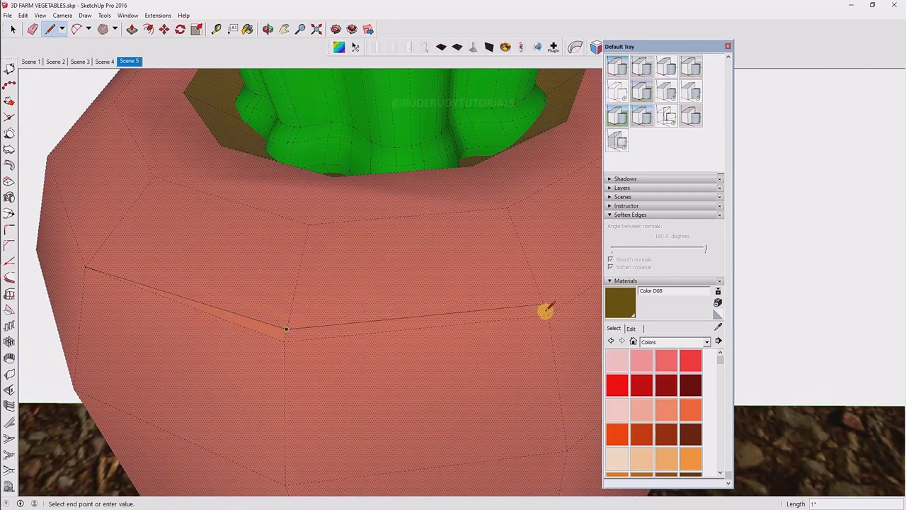
left_click(82, 267)
middle_click_drag(82, 266, 276, 318)
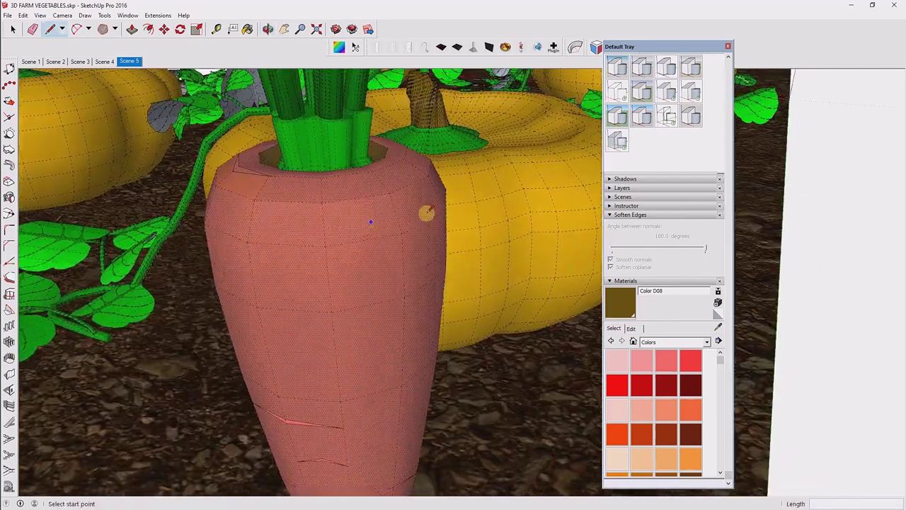
scroll(370, 219, "up", 2)
Step: Draw a second notch line across the carrot's side face to its right edge
left_click(263, 216)
scroll(354, 234, "up", 2)
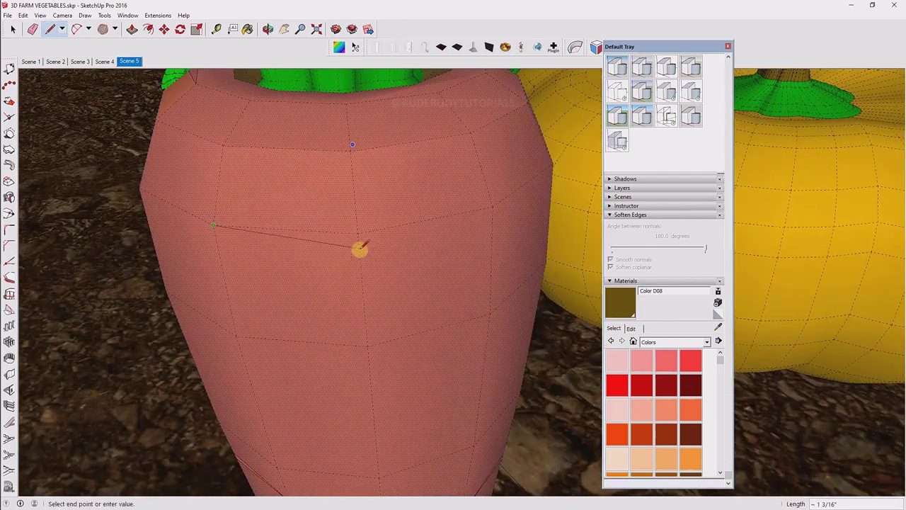
left_click(497, 206)
scroll(359, 269, "up", 1)
middle_click_drag(155, 193, 387, 241)
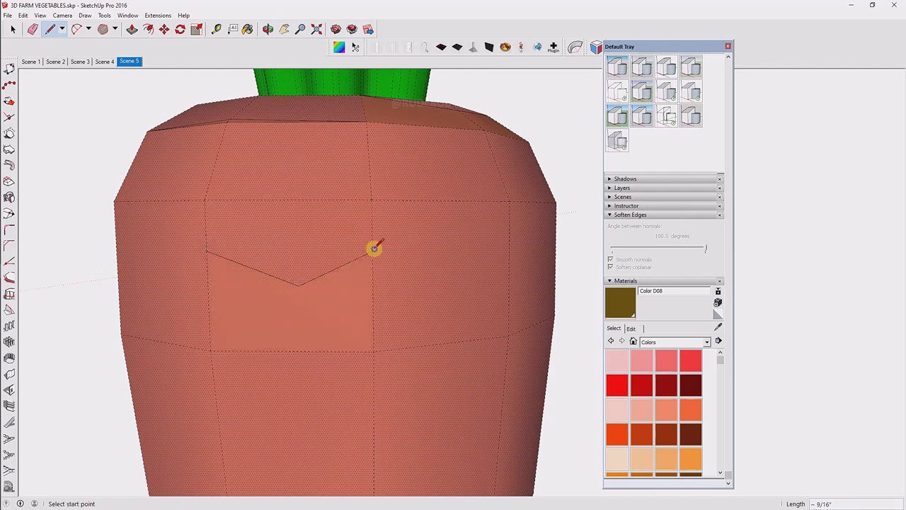
scroll(374, 247, "up", 2)
left_click(391, 242)
scroll(287, 303, "up", 2)
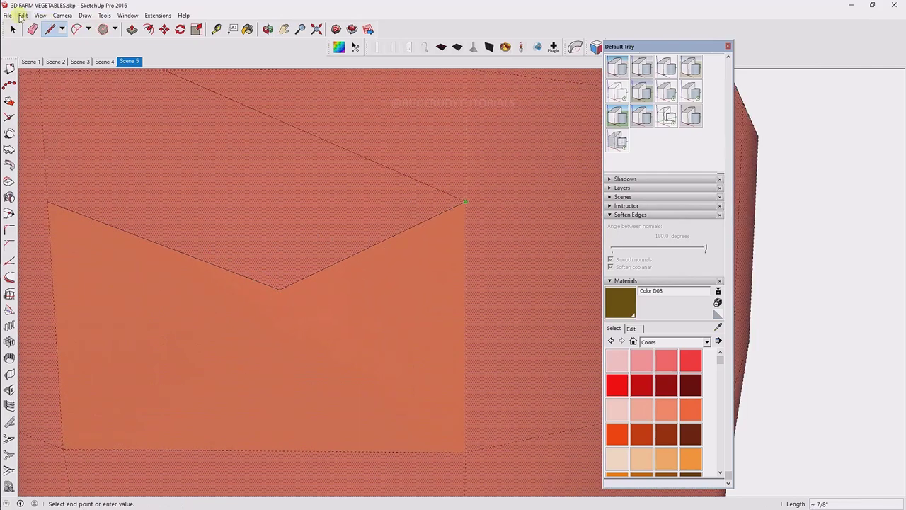
Step: Undo the misplaced notch lines and restart the notch at its right corner
left_click(22, 15)
left_click(56, 150)
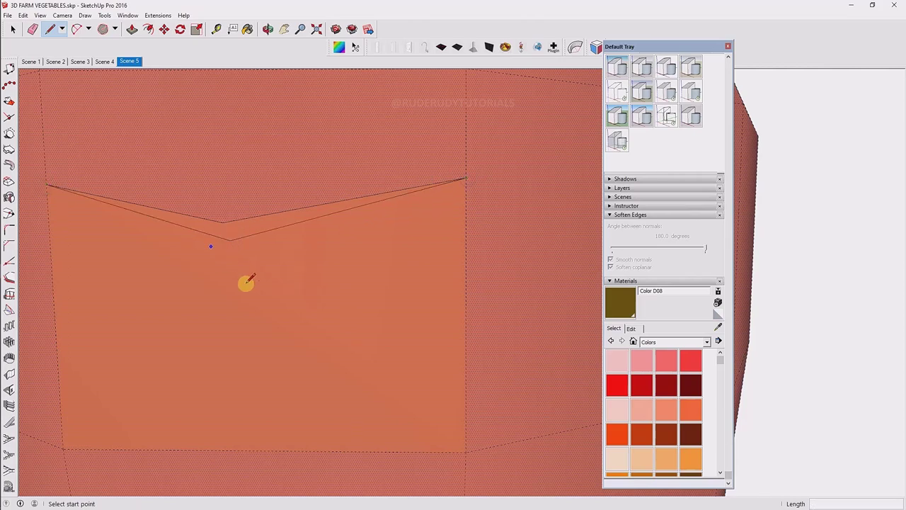
scroll(246, 283, "down", 5)
scroll(259, 306, "up", 2)
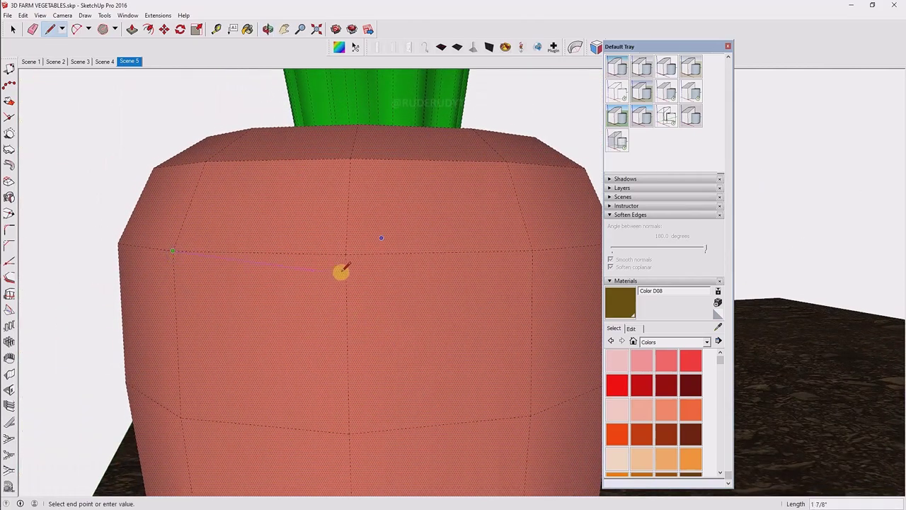
left_click(534, 252)
scroll(382, 237, "up", 1)
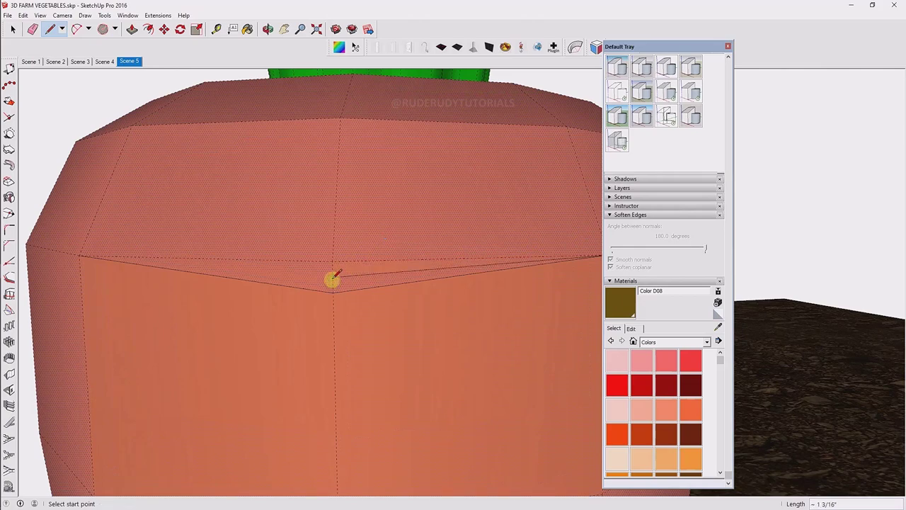
Step: Paint the notch face pink with Color A03, undoing the accidental whole-body fill
key("b")
middle_click_drag(380, 247, 429, 217)
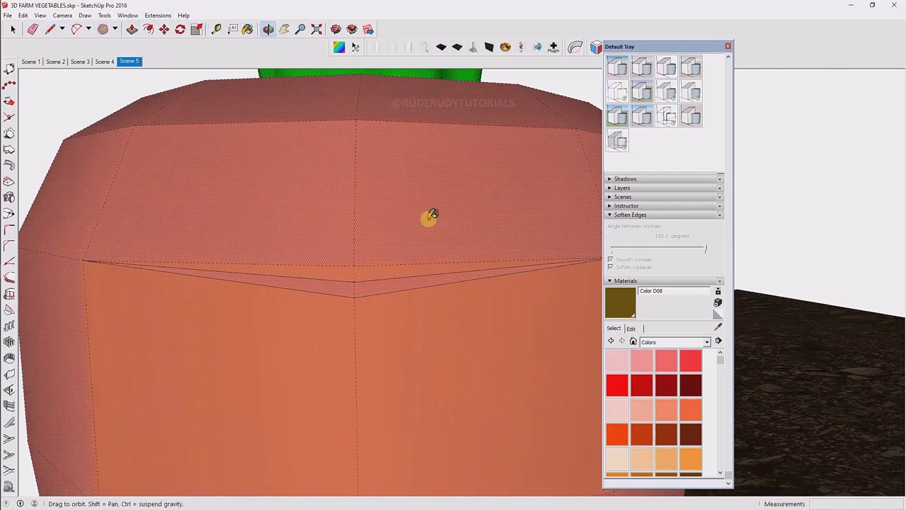
scroll(354, 318, "down", 5)
scroll(283, 413, "up", 5)
scroll(340, 308, "down", 5)
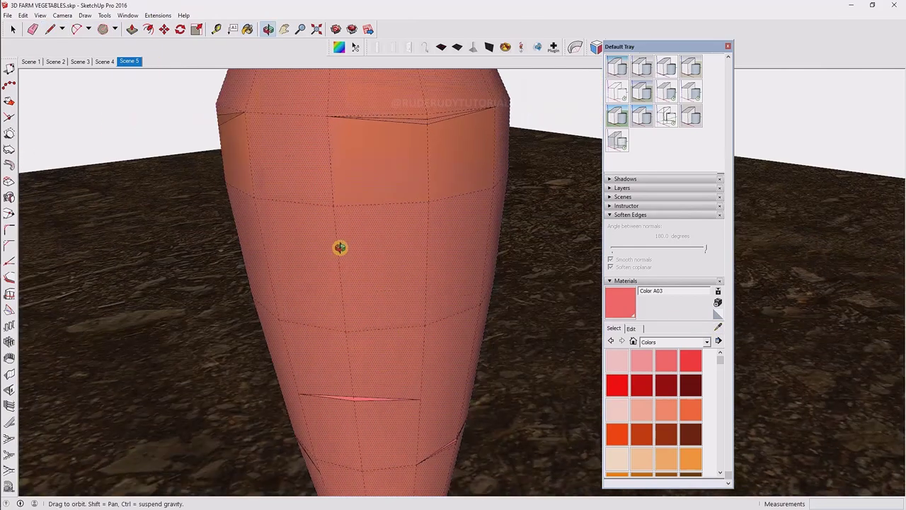
scroll(464, 115, "up", 5)
scroll(281, 302, "down", 5)
key("ctrl+z")
scroll(352, 152, "up", 5)
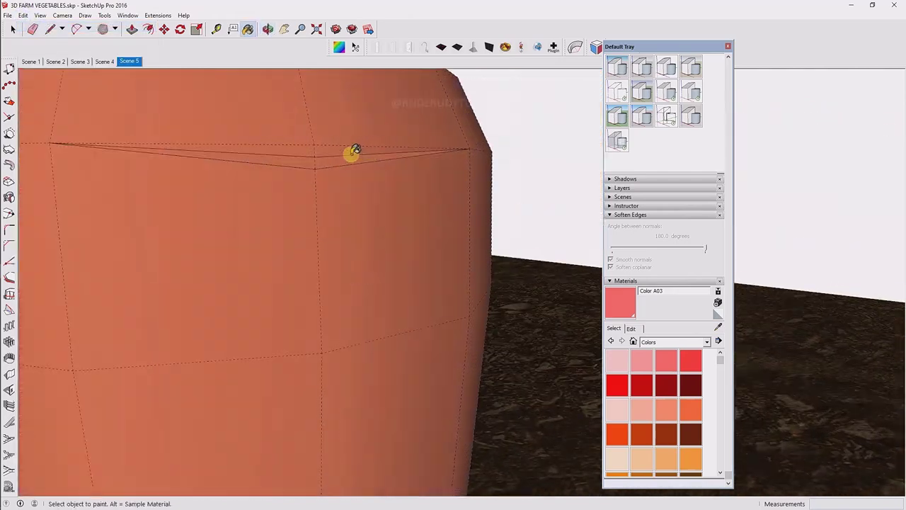
scroll(397, 194, "down", 3)
scroll(283, 234, "up", 3)
left_click(282, 234)
scroll(423, 236, "down", 3)
Step: Orbit around the carrot's top and lower body to inspect the pink creases
mouse_move(422, 236)
middle_mouse_down()
mouse_move(310, 263)
mouse_move(399, 259)
middle_mouse_up()
scroll(369, 312, "down", 1)
scroll(369, 313, "down", 2)
scroll(302, 229, "down", 3)
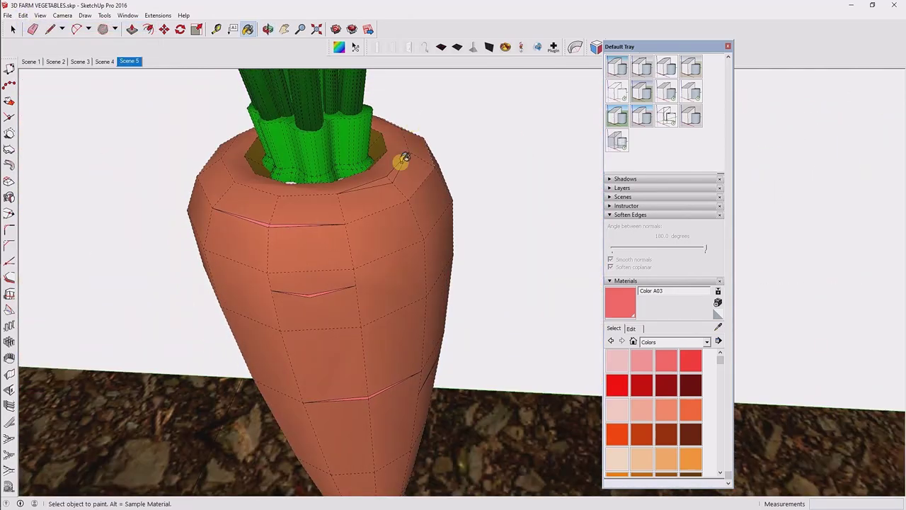
scroll(419, 215, "down", 2)
middle_click_drag(268, 248, 340, 234)
scroll(411, 318, "up", 4)
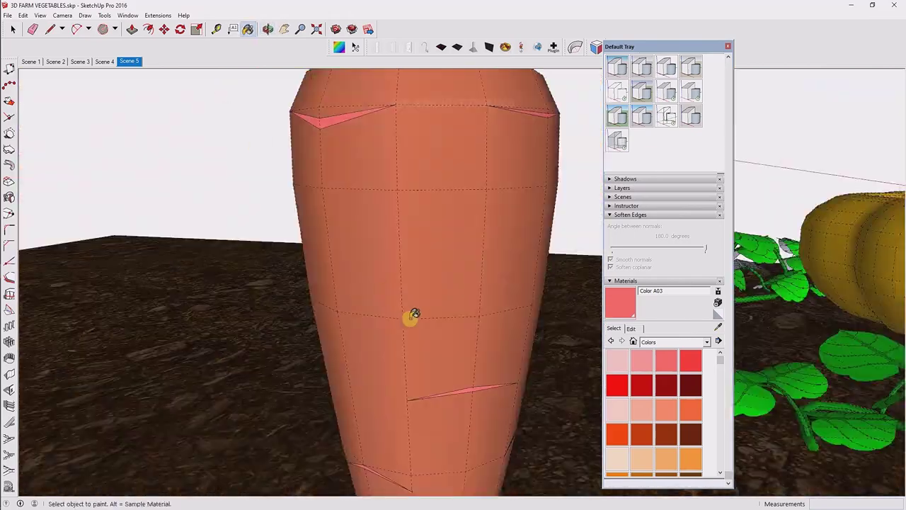
scroll(399, 199, "up", 3)
middle_click_drag(399, 198, 630, 400)
scroll(340, 311, "down", 3)
scroll(281, 162, "up", 4)
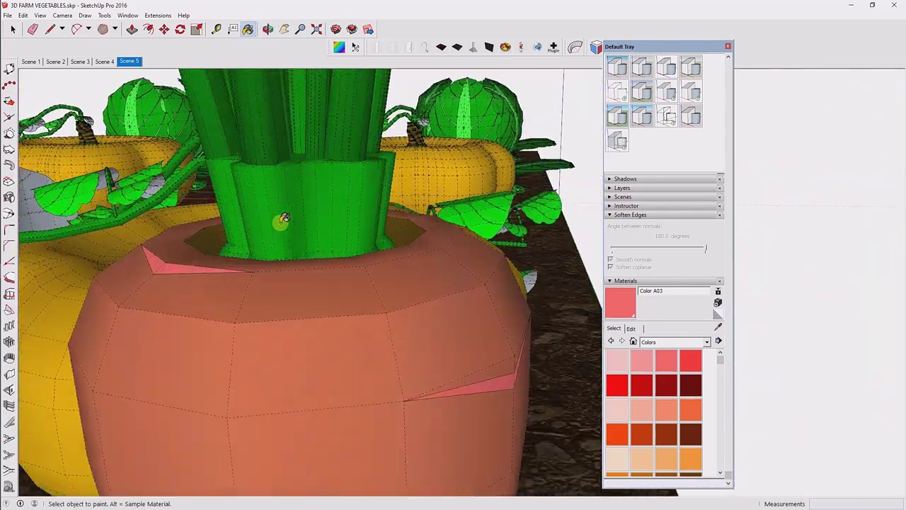
scroll(317, 427, "up", 3)
scroll(347, 301, "up", 2)
mouse_move(347, 301)
middle_mouse_down()
mouse_move(425, 142)
mouse_move(333, 371)
middle_mouse_up()
Step: Deselect the leaf group and orbit to a side view of the carrot
right_click(370, 256)
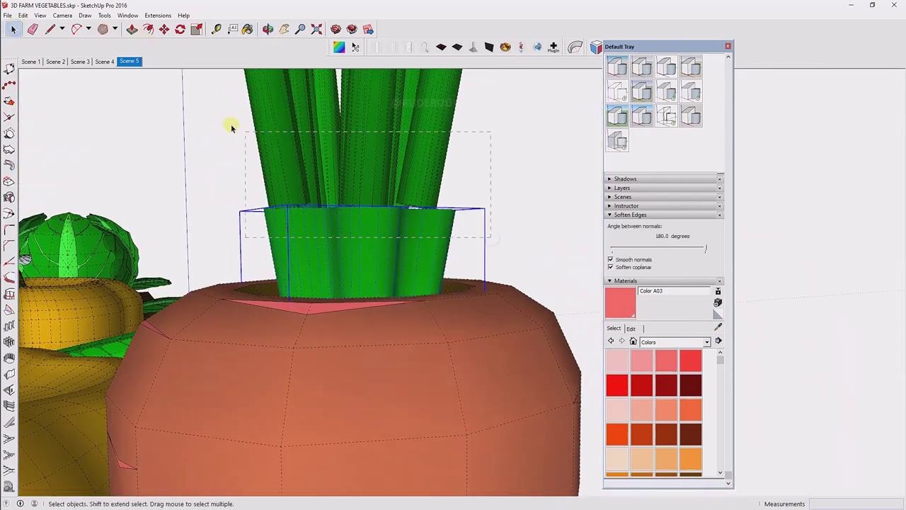
left_click(550, 154)
left_click(162, 29)
scroll(364, 305, "up", 2)
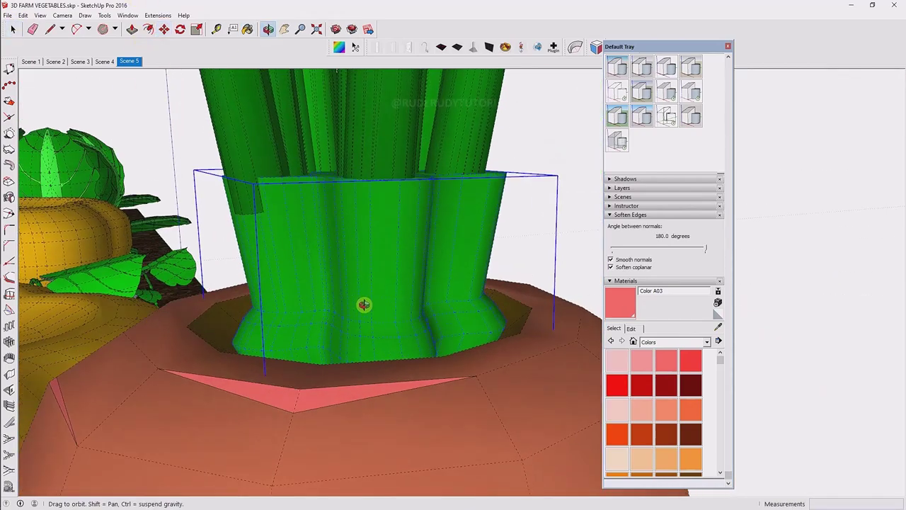
middle_click_drag(364, 306, 423, 274)
right_click(328, 224)
mouse_move(328, 223)
middle_mouse_down()
mouse_move(326, 267)
mouse_move(442, 236)
middle_mouse_up()
scroll(303, 184, "down", 3)
left_click(50, 29)
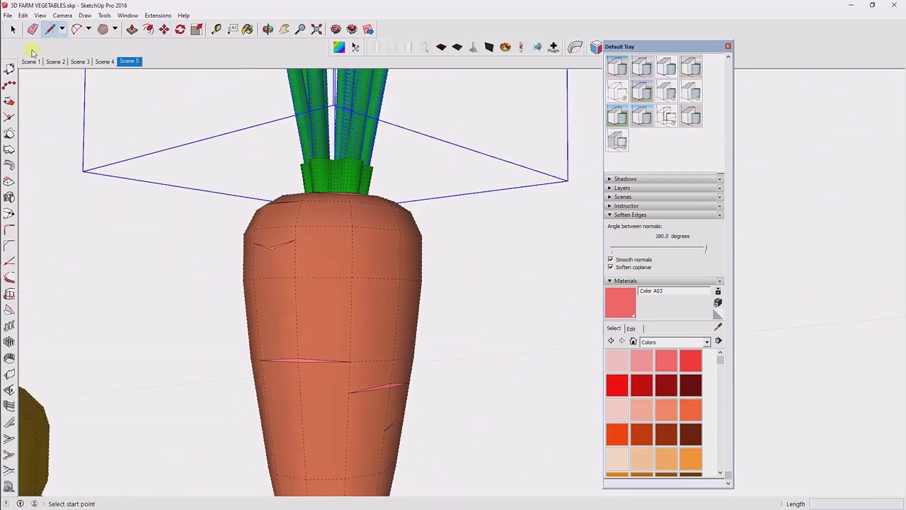
Step: Select the carrot together with its leaves using All Connected
right_click(376, 300)
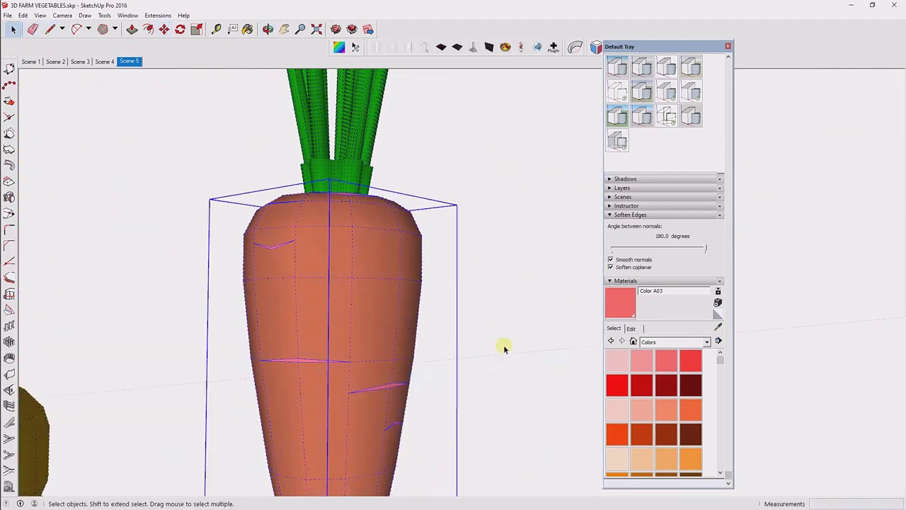
right_click(300, 236)
left_click(333, 288)
scroll(463, 184, "down", 5)
Step: Move the carrot and its leaves onto the soil beside the pumpkins
left_click(164, 29)
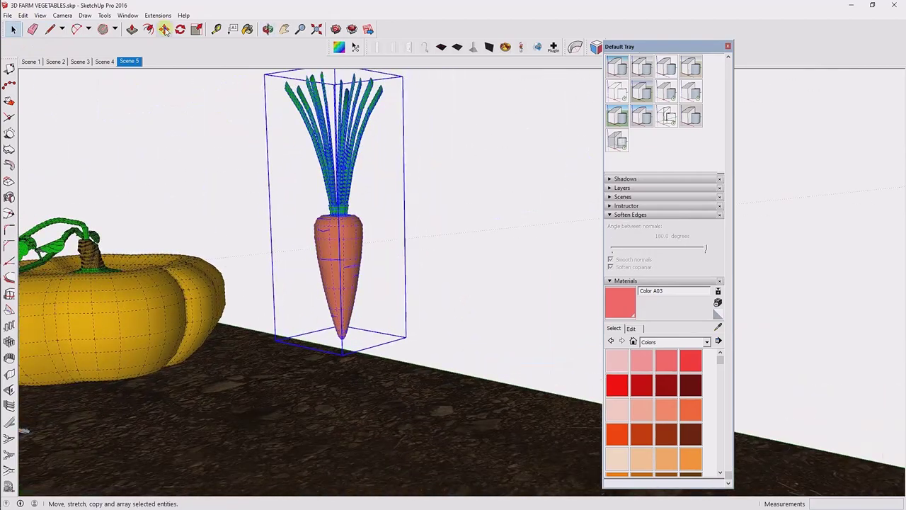
scroll(344, 298, "down", 2)
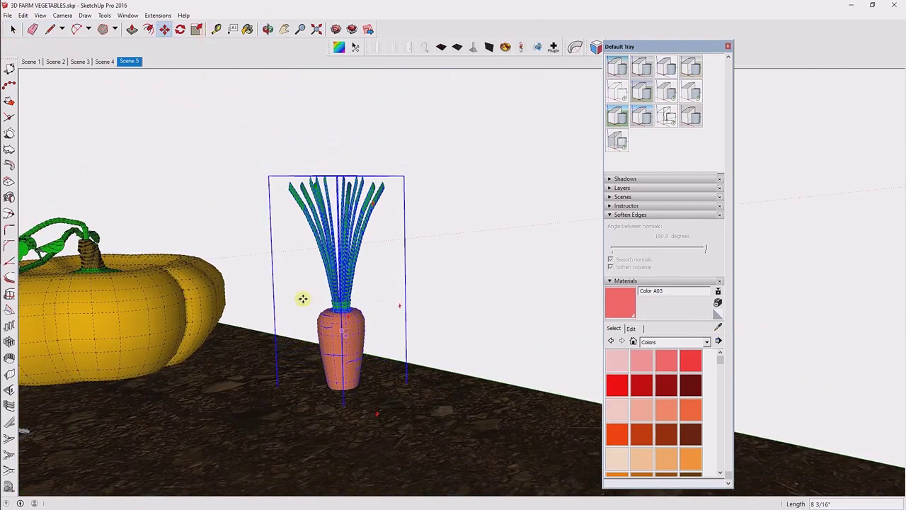
scroll(312, 300, "down", 4)
scroll(359, 318, "down", 3)
scroll(347, 340, "up", 2)
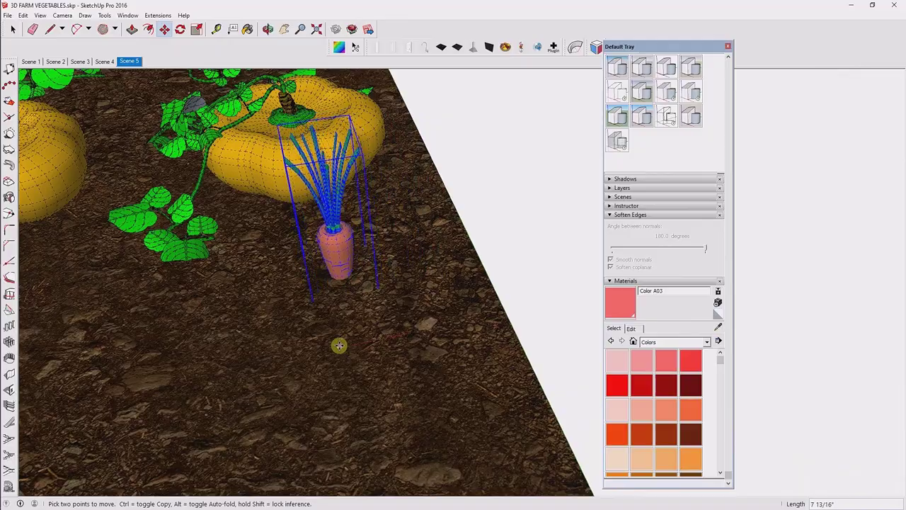
scroll(239, 334, "down", 5)
scroll(401, 314, "down", 3)
scroll(401, 315, "up", 5)
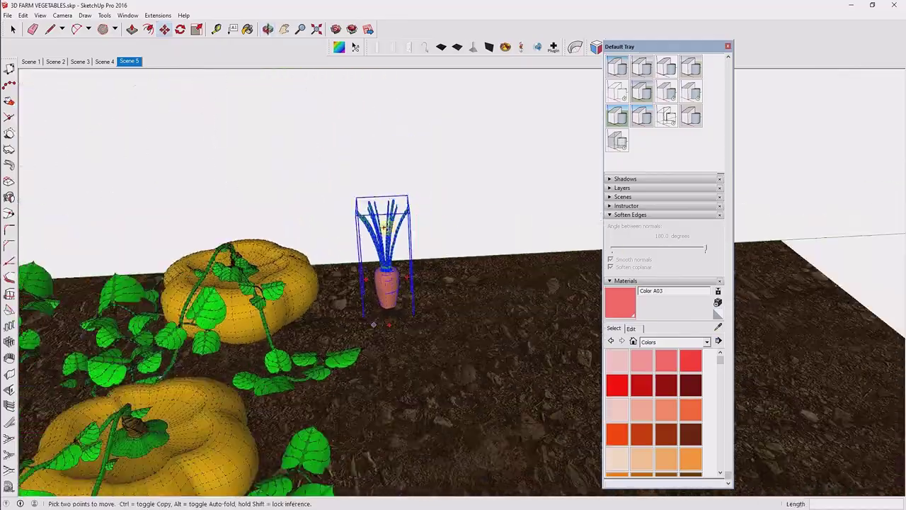
middle_click_drag(470, 245, 424, 262)
scroll(203, 279, "up", 3)
middle_click_drag(203, 279, 283, 396)
scroll(286, 427, "up", 3)
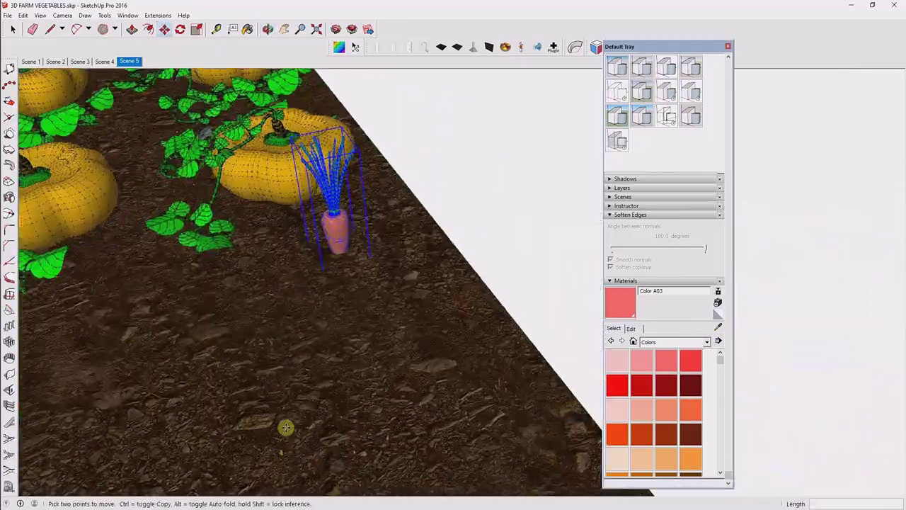
scroll(216, 379, "up", 3)
Step: Draw a rectangle and reverse its face so it shows white
scroll(217, 378, "up", 2)
left_click(114, 29)
left_click(121, 44)
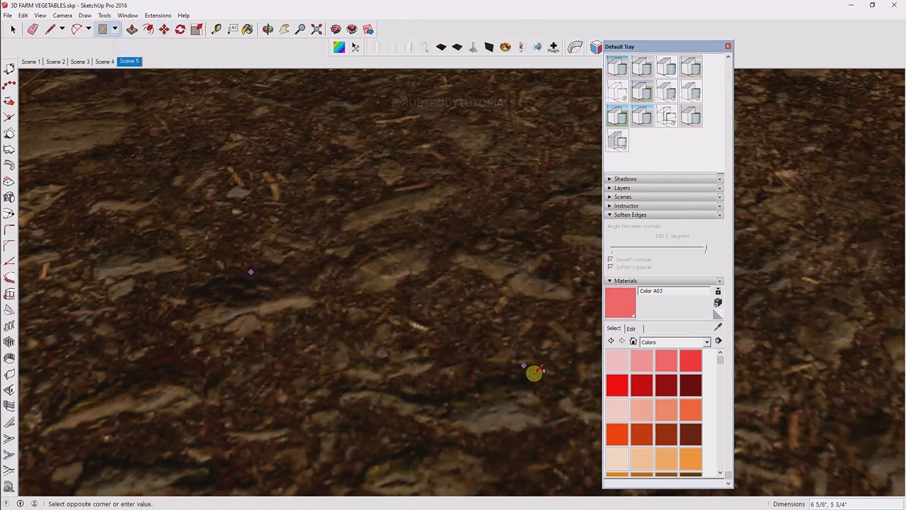
left_click(541, 394)
right_click(418, 318)
left_click(454, 411)
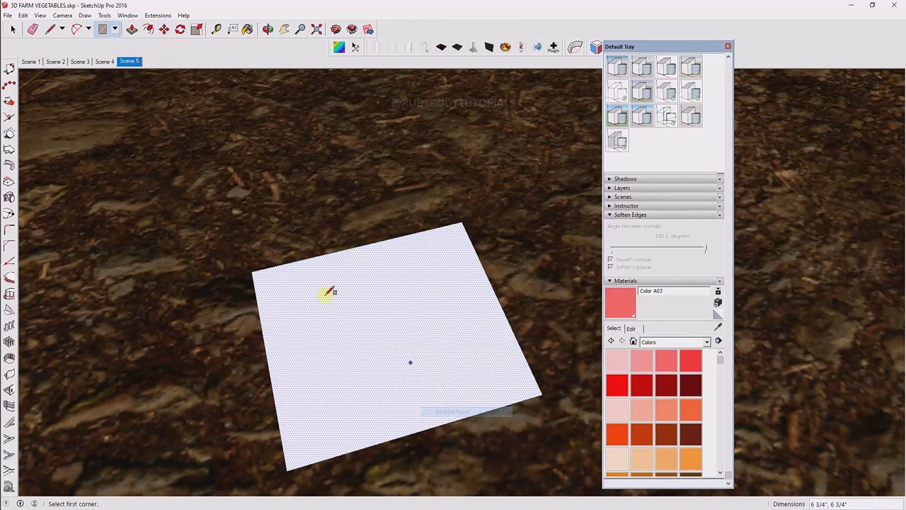
Step: Hide the soil ground and draw a dividing line across the rectangle
right_click(273, 218)
left_click(294, 243)
key("l")
left_click(40, 14)
left_click(68, 51)
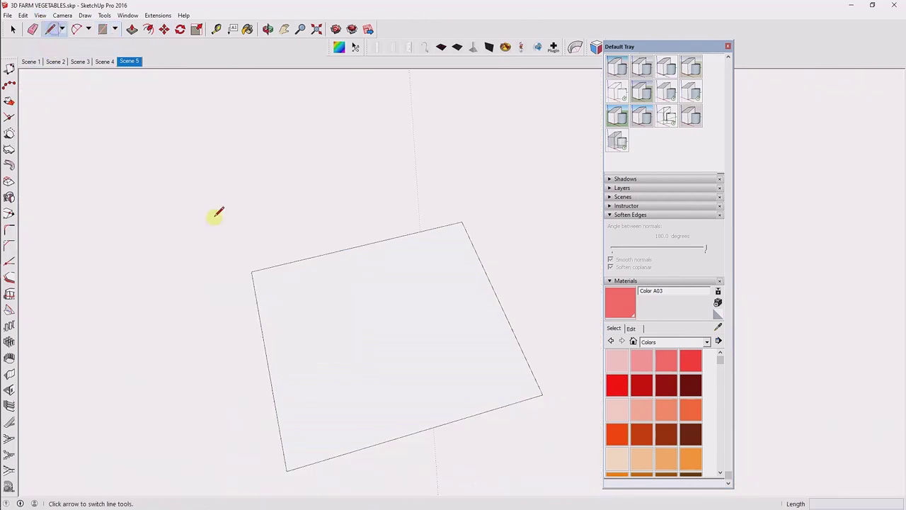
Step: Sketch a wavy fern frond outline freehand along the stem, undoing the last strokes
scroll(297, 375, "up", 2)
left_click(85, 15)
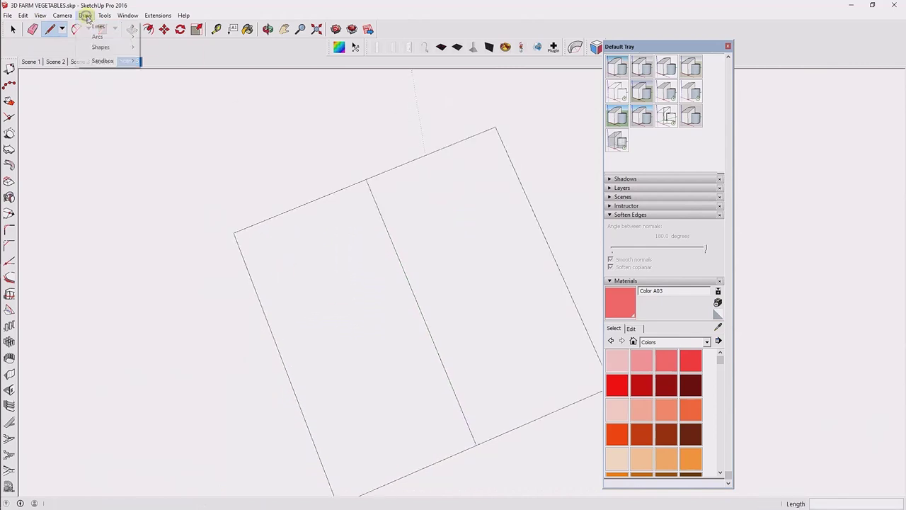
left_click(153, 37)
scroll(362, 181, "up", 3)
scroll(362, 181, "up", 1)
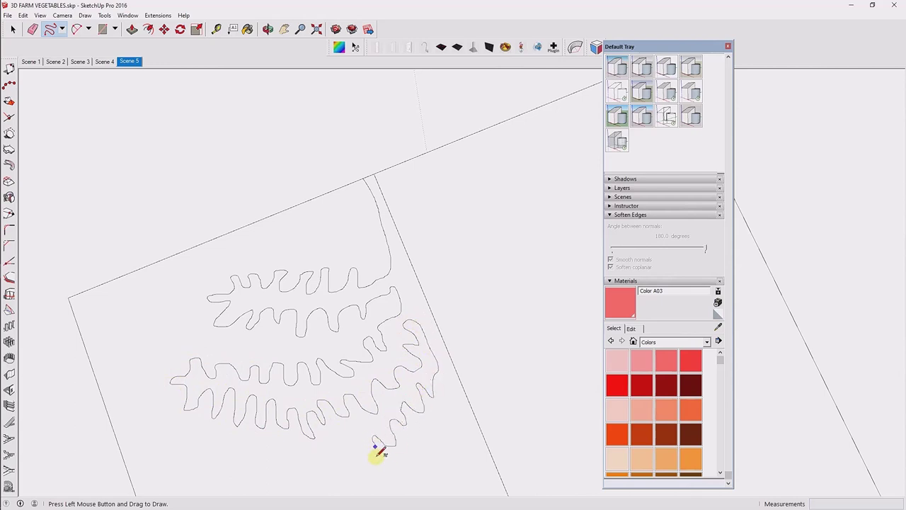
left_click_drag(328, 470, 358, 440)
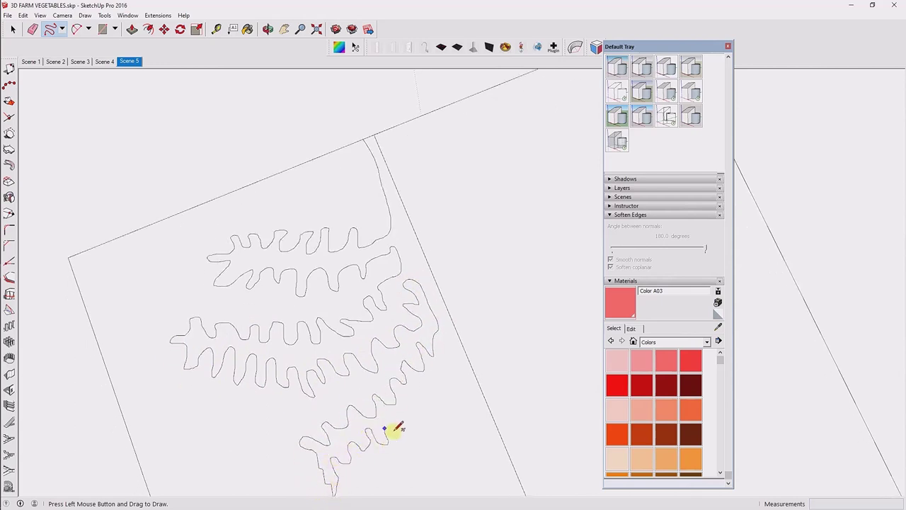
scroll(470, 402, "down", 3)
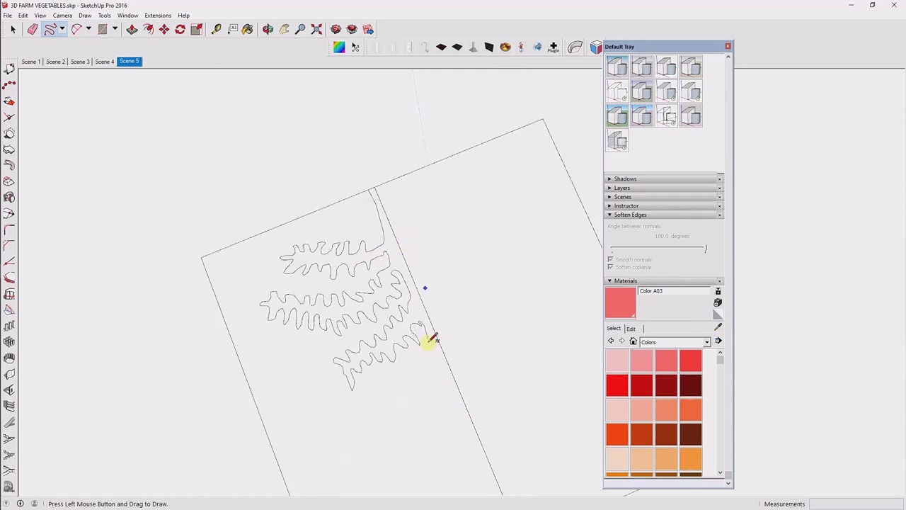
scroll(442, 227, "up", 3)
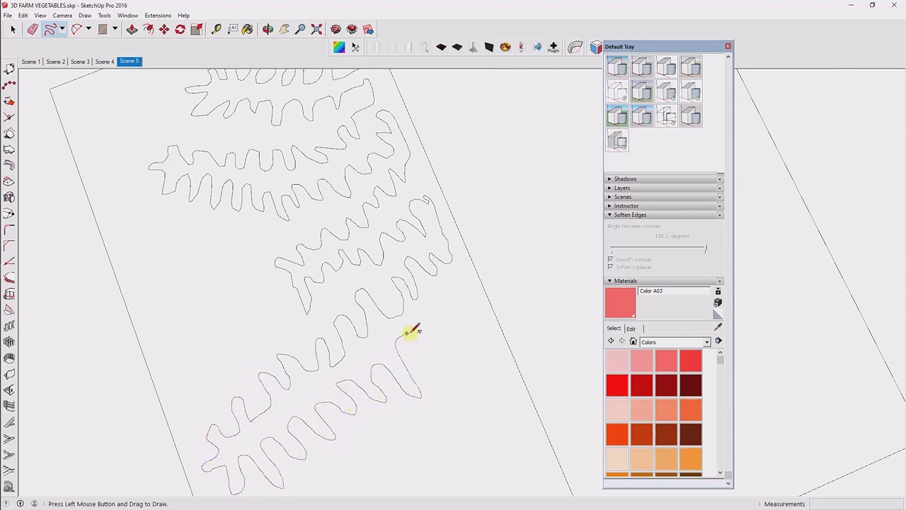
right_click(454, 436)
key("Escape")
scroll(429, 262, "up", 2)
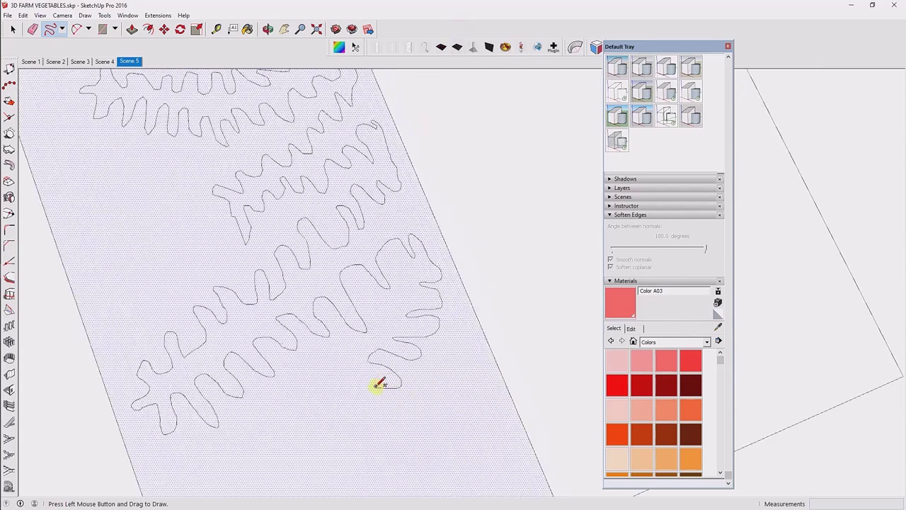
key("ctrl+z")
key("ctrl+z")
key("ctrl+z")
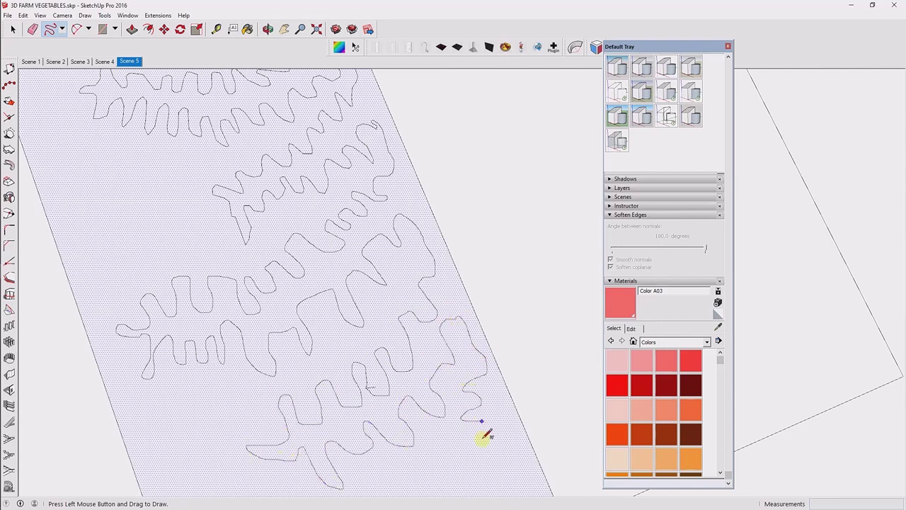
scroll(364, 344, "down", 6)
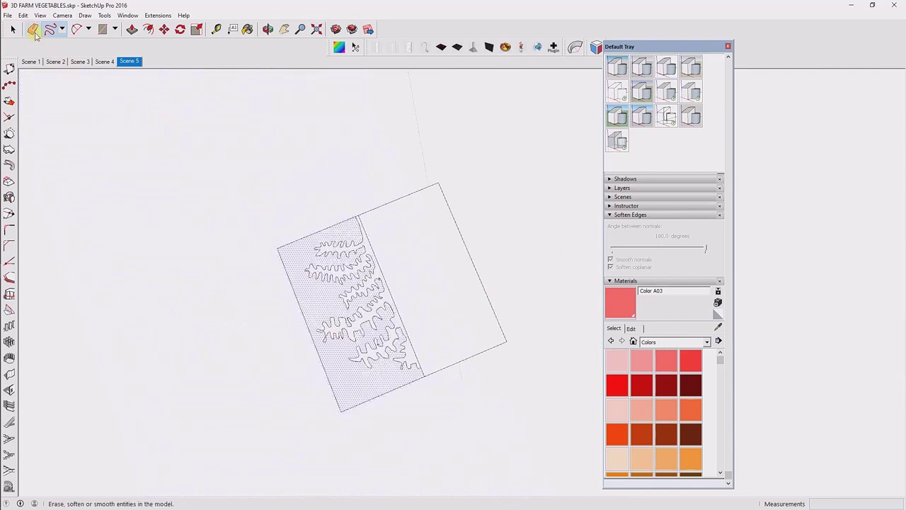
Step: Erase the leftover face and edges, then paint the fern leaf Color G07 green
left_click_drag(329, 394, 366, 158)
left_click_drag(499, 411, 429, 307)
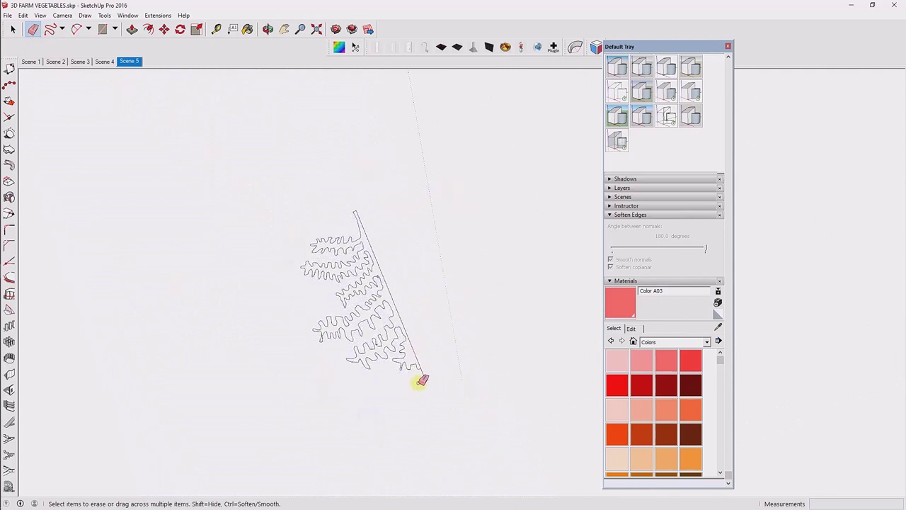
scroll(406, 290, "up", 2)
scroll(653, 402, "down", 5)
scroll(654, 403, "up", 2)
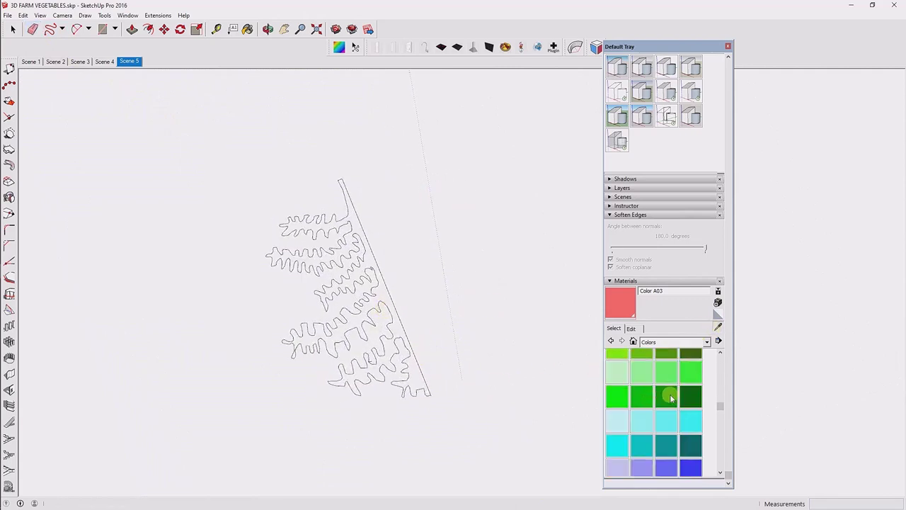
left_click(671, 399)
left_click(394, 328)
mouse_move(394, 328)
middle_mouse_down()
mouse_move(489, 303)
mouse_move(320, 397)
mouse_move(517, 407)
mouse_move(433, 232)
mouse_move(460, 308)
mouse_move(172, 323)
mouse_move(403, 264)
middle_mouse_up()
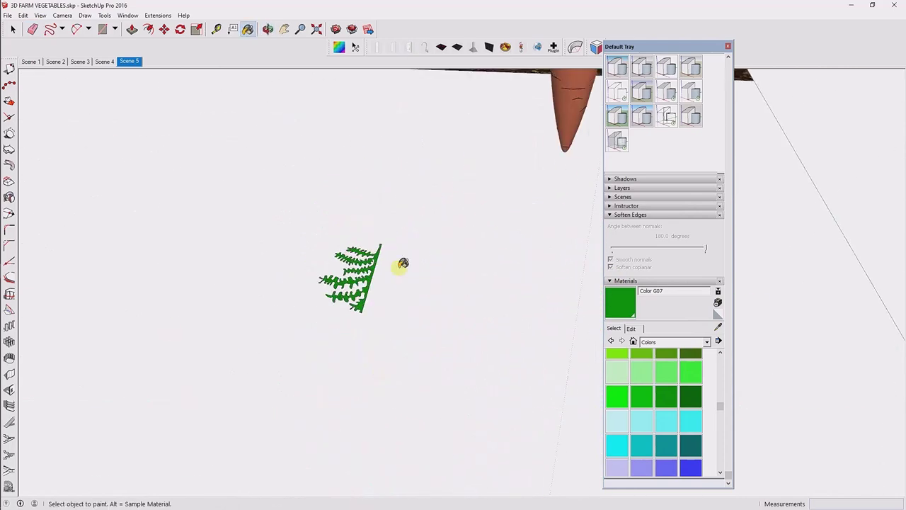
scroll(403, 264, "up", 5)
Step: Select the whole connected fern and make it a group
right_click(411, 289)
left_click(527, 327)
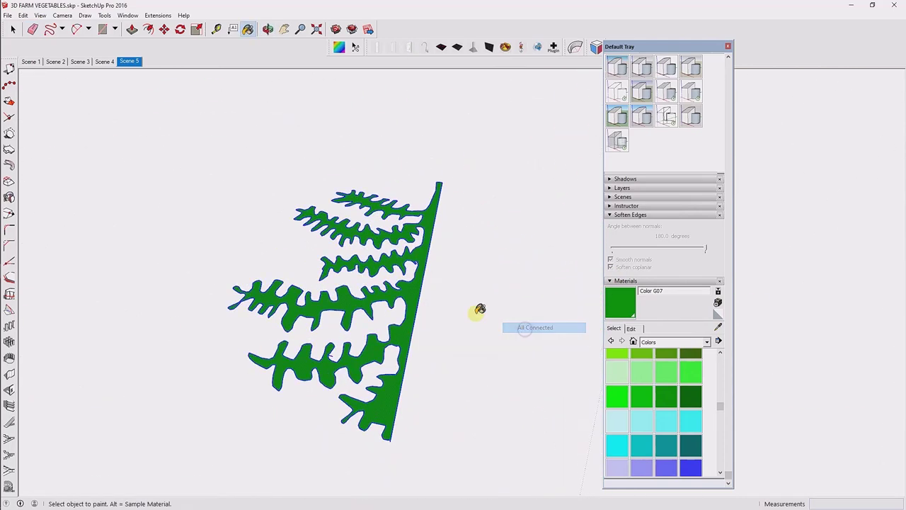
right_click(424, 293)
left_click(453, 373)
Step: Paste a copy of the fern, flip it along red, and place it against the original stem
double_click(23, 15)
left_click(23, 14)
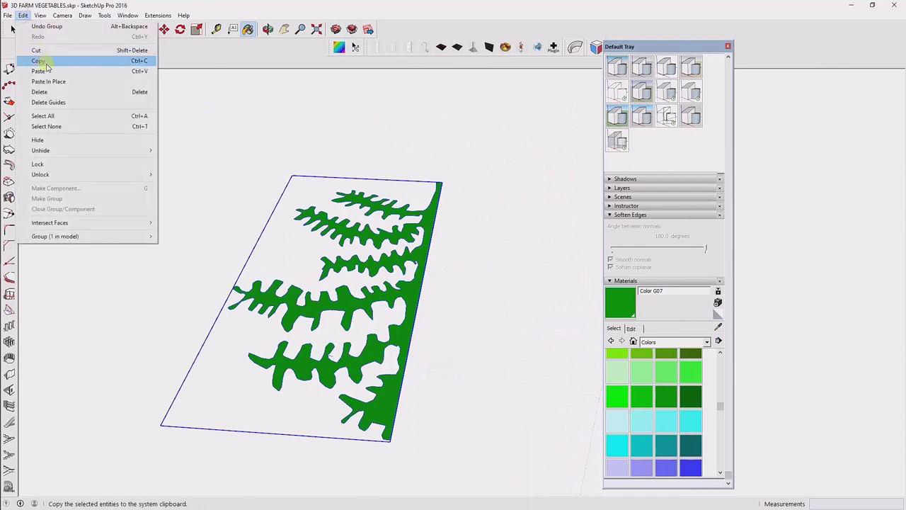
left_click(48, 82)
right_click(423, 278)
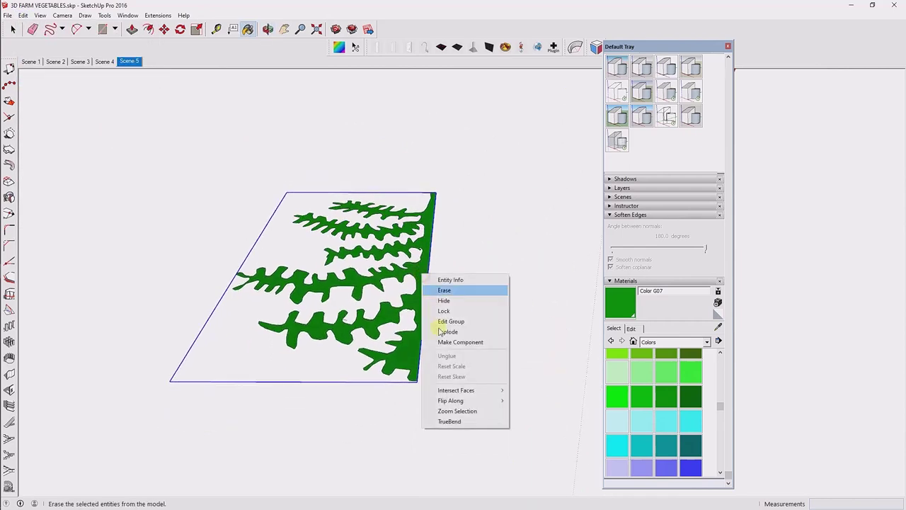
left_click(539, 401)
left_click(163, 29)
left_click(172, 374)
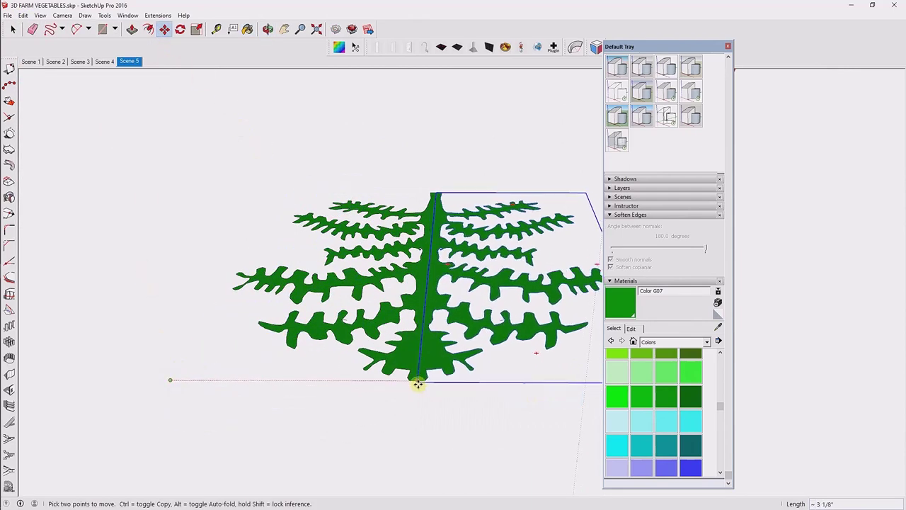
left_click(419, 378)
Step: Rotate the fern halves apart about the stem, roughly 62 degrees
mouse_move(419, 378)
middle_mouse_down()
mouse_move(450, 186)
mouse_move(435, 258)
middle_mouse_up()
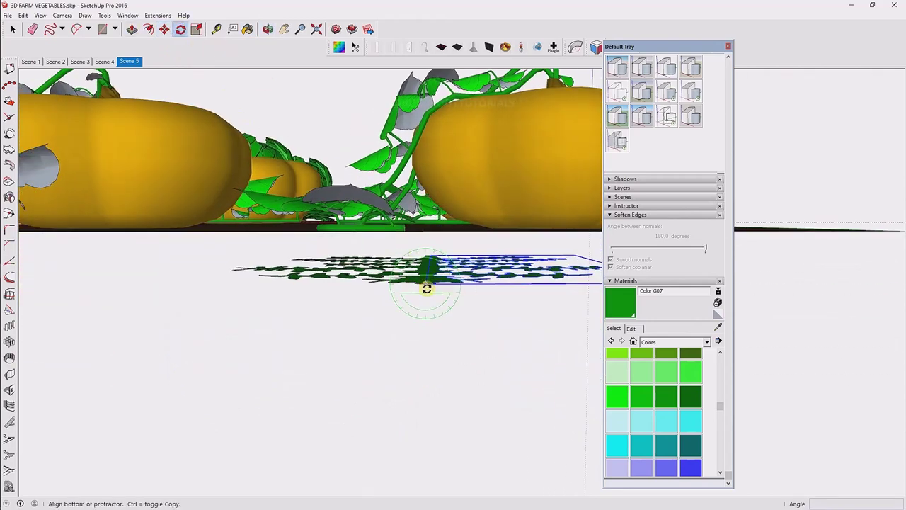
left_click(477, 379)
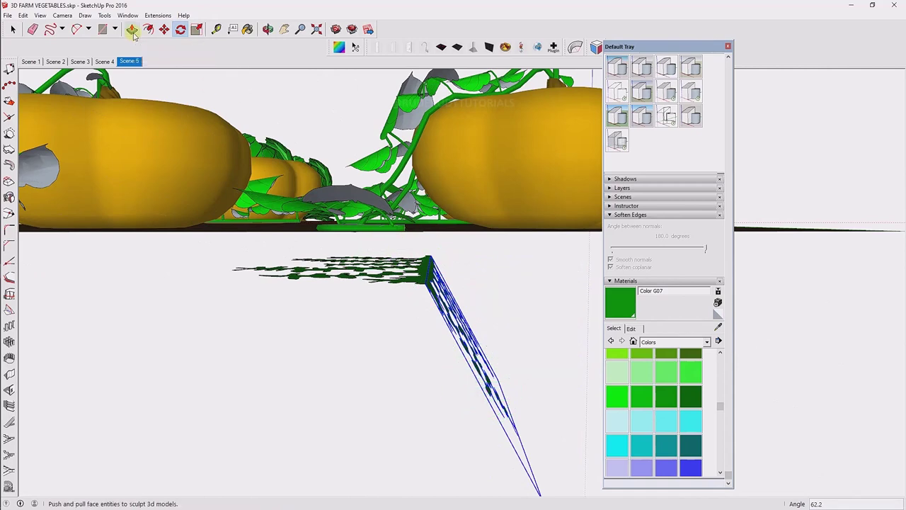
right_click(424, 281)
key("Escape")
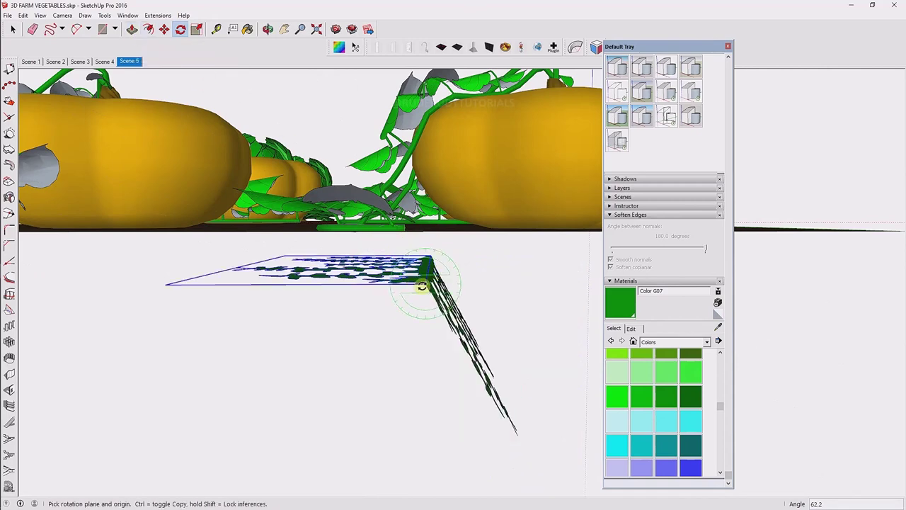
left_click(426, 282)
left_click(240, 284)
left_click(346, 408)
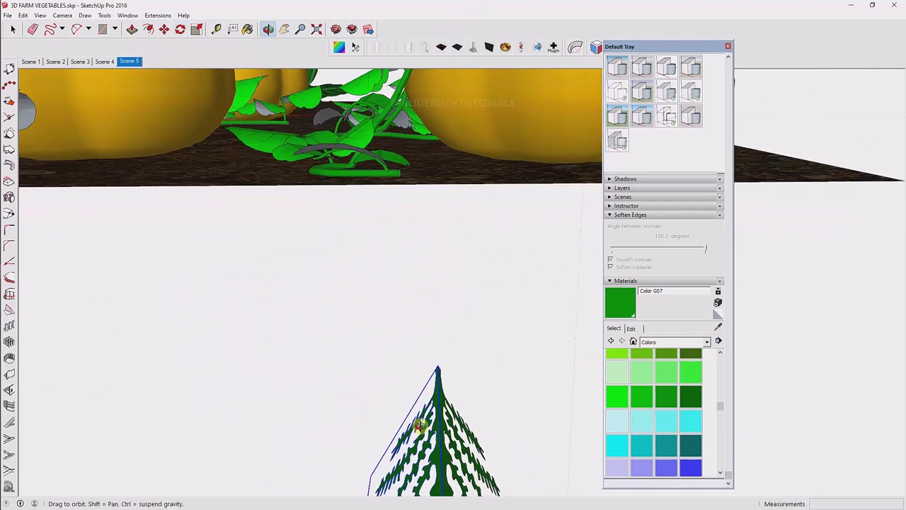
Step: Orbit to view the fern face-on and select both fern halves together
mouse_move(347, 408)
middle_mouse_down()
mouse_move(431, 319)
mouse_move(289, 291)
mouse_move(354, 239)
mouse_move(349, 136)
mouse_move(366, 145)
middle_mouse_up()
scroll(442, 292, "up", 2)
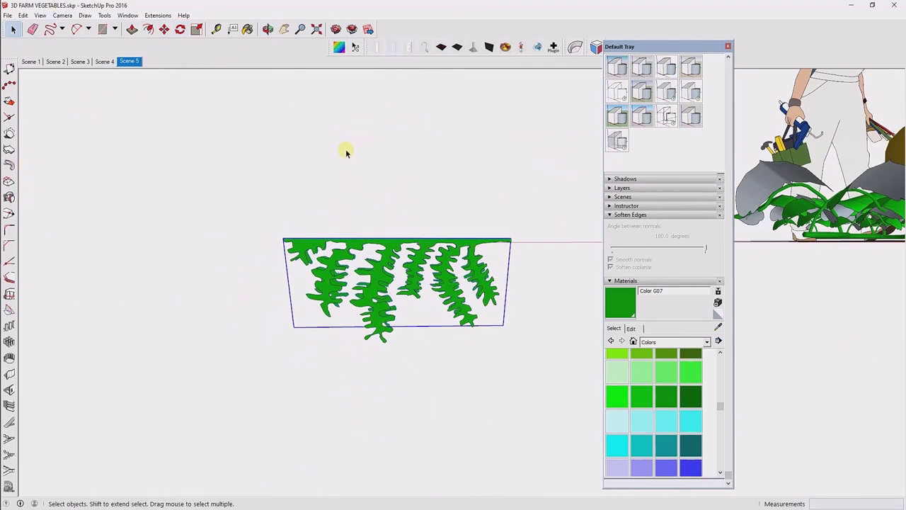
left_click(164, 29)
middle_click_drag(425, 234, 502, 177)
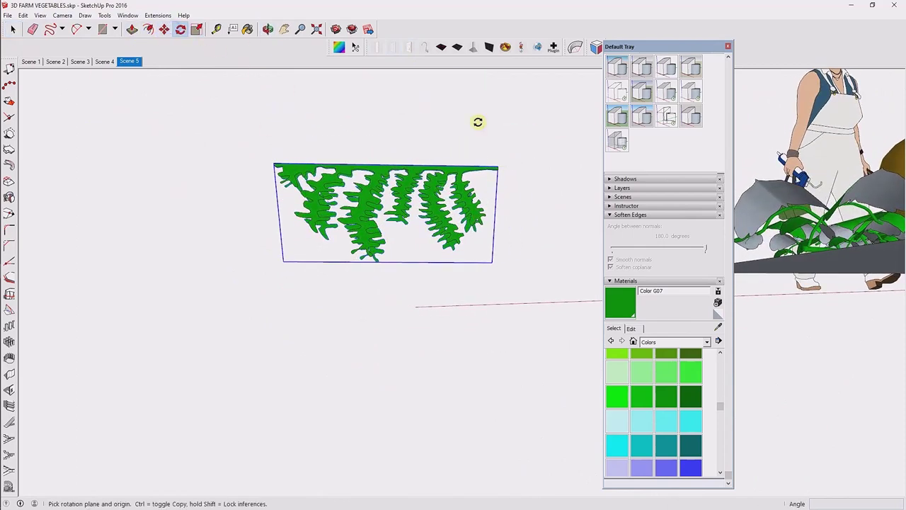
key("space")
left_click_drag(510, 251, 177, 126)
Step: Rotate the fern halves about the top of the stem
key("q")
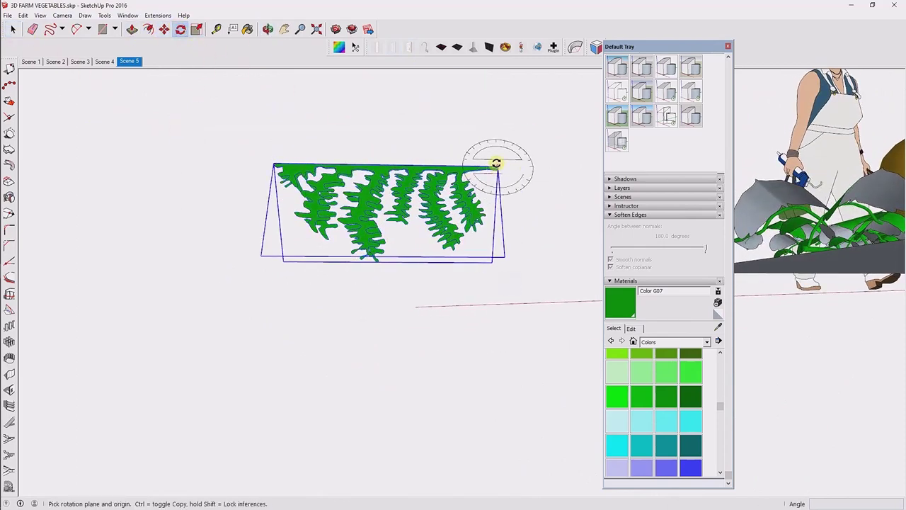
left_click(498, 168)
left_click(560, 171)
middle_click_drag(500, 231, 471, 257)
Step: Bring the fern over beside the carrot leaves, clearing the side panel from view
left_click(472, 257)
key("m")
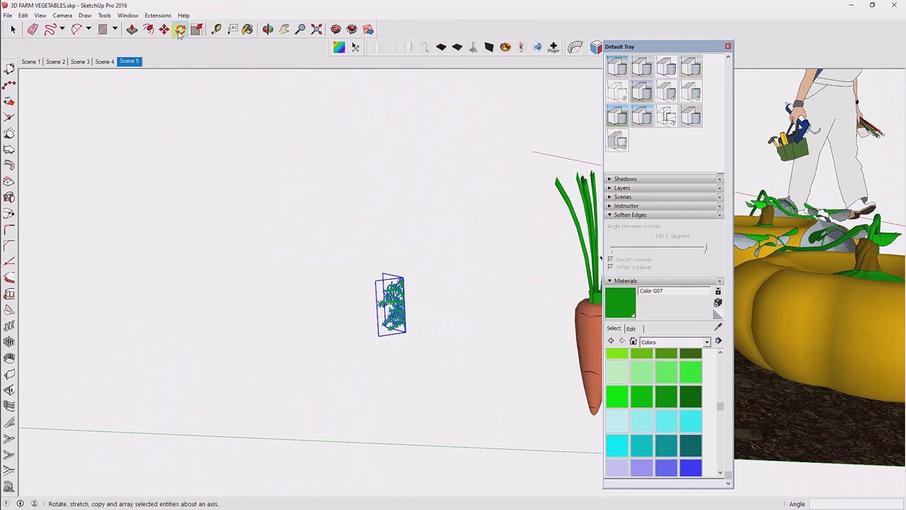
scroll(361, 327, "up", 5)
scroll(405, 338, "down", 4)
scroll(370, 317, "down", 1)
left_click(383, 325)
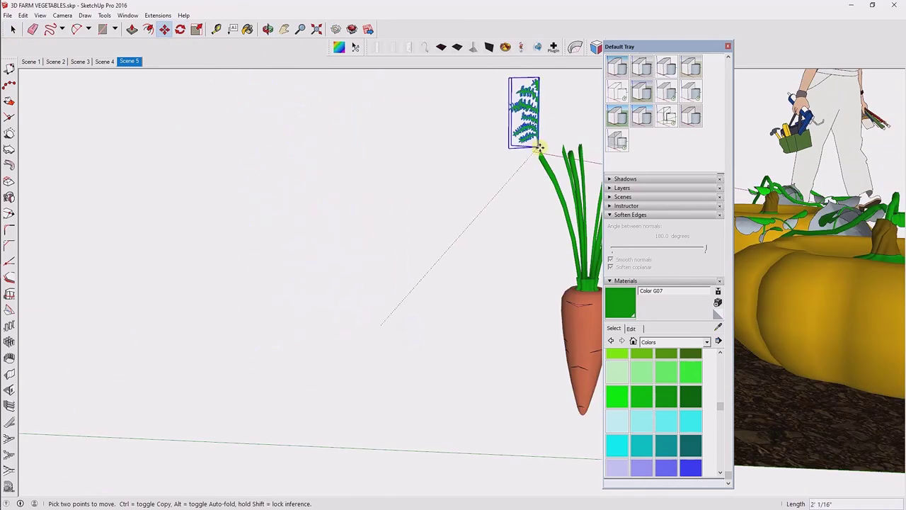
mouse_move(543, 151)
middle_mouse_down()
mouse_move(213, 324)
mouse_move(374, 229)
middle_mouse_up()
scroll(472, 203, "up", 5)
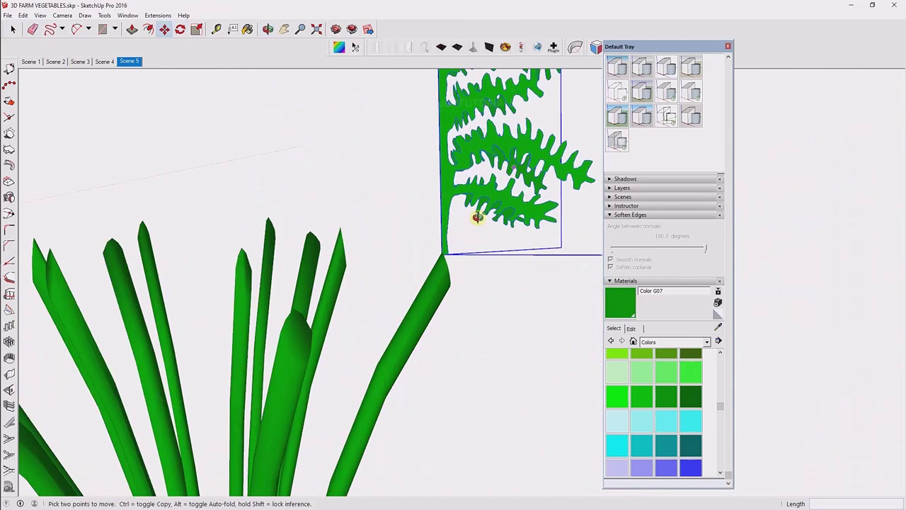
mouse_move(669, 49)
left_mouse_down()
mouse_move(806, 51)
mouse_move(839, 39)
left_mouse_up()
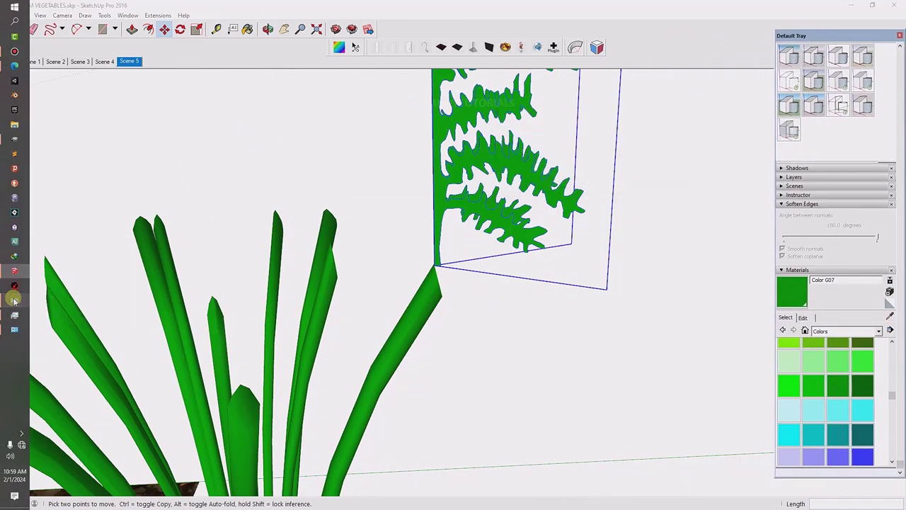
mouse_move(425, 354)
middle_mouse_down()
mouse_move(450, 361)
mouse_move(368, 233)
middle_mouse_up()
Step: Copy the fern frond and tilt the panel about 40.2 degrees
left_click(23, 15)
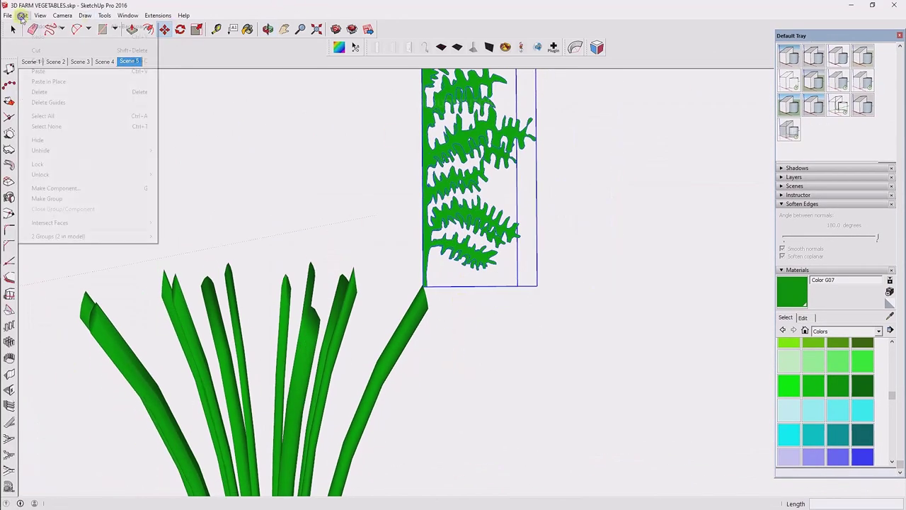
left_click(39, 60)
left_click(180, 29)
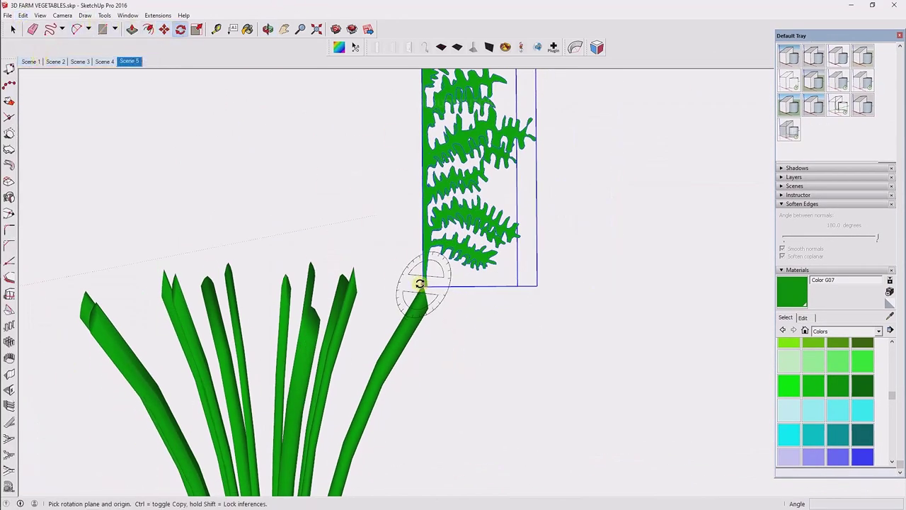
left_click(592, 280)
left_click(572, 400)
Step: Scale the fern panel up about 1.21 times from its corner grip
left_click(164, 29)
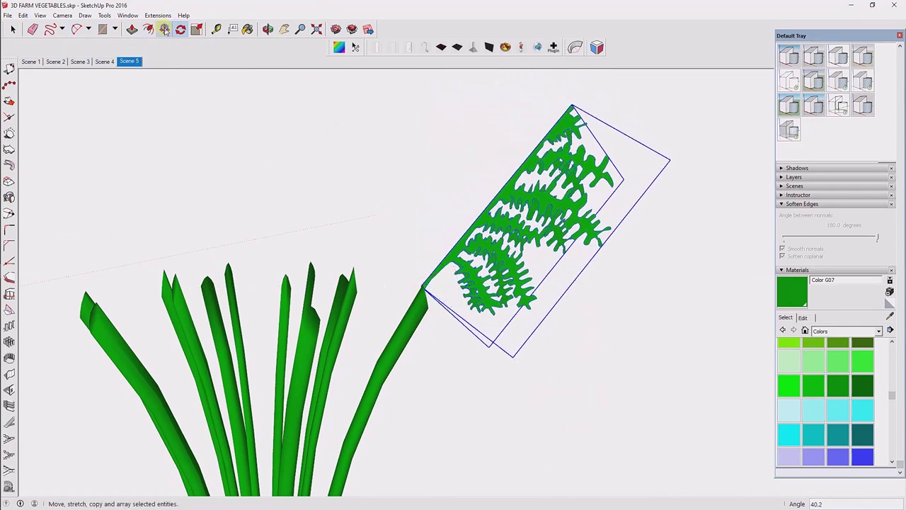
scroll(421, 298, "up", 2)
scroll(421, 298, "up", 2)
left_click(104, 15)
left_click(121, 107)
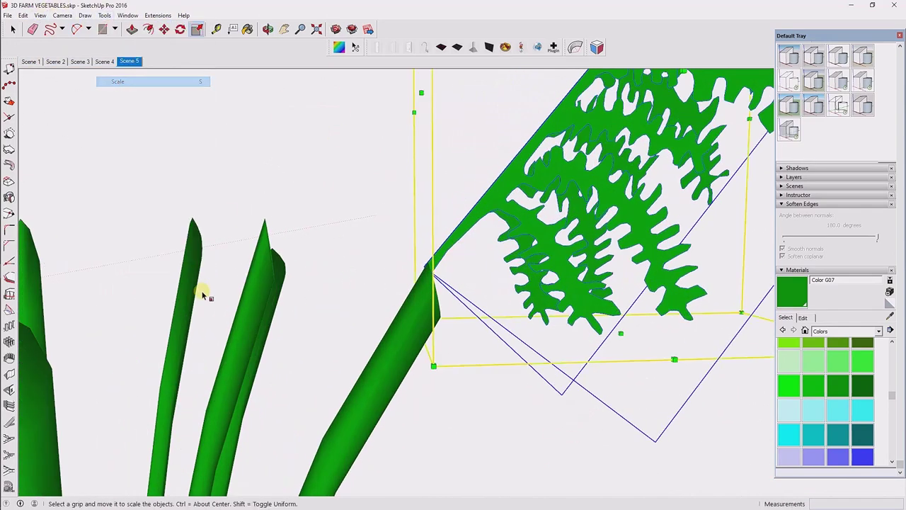
scroll(371, 348, "down", 3)
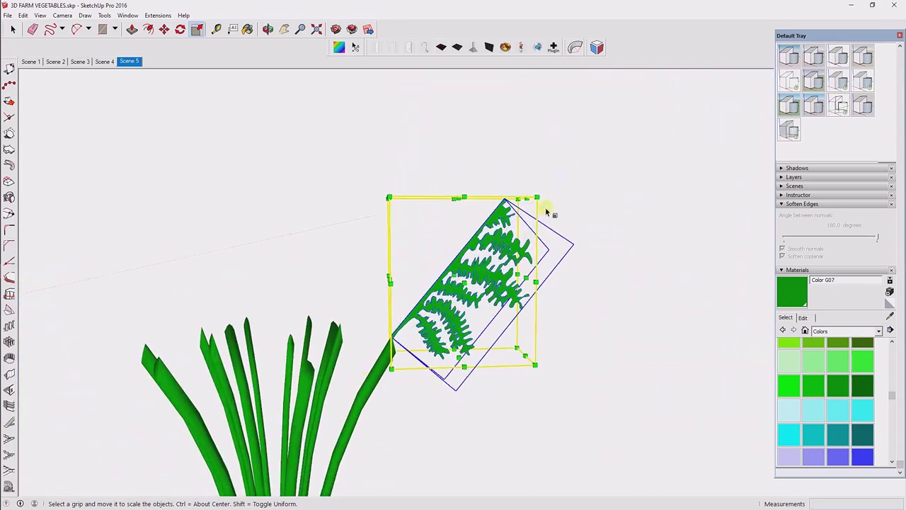
mouse_move(535, 200)
left_mouse_down()
mouse_move(614, 180)
mouse_move(582, 203)
left_mouse_up()
Step: Move the fern panel onto the tip of the outermost carrot stalk
key("m")
scroll(397, 413, "down", 1)
scroll(400, 407, "down", 2)
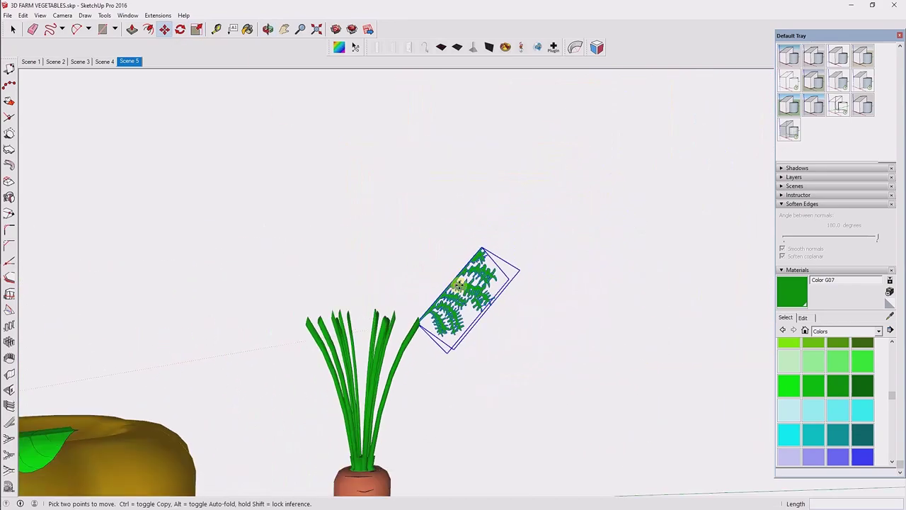
scroll(413, 375, "down", 3)
scroll(454, 315, "up", 5)
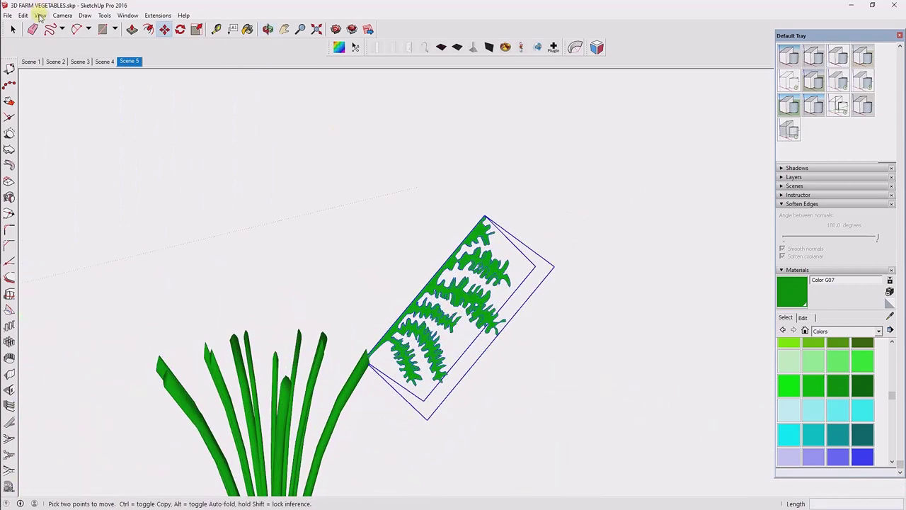
Step: Undo the fern's last move and group the fern geometry
left_click(23, 15)
left_click(29, 26)
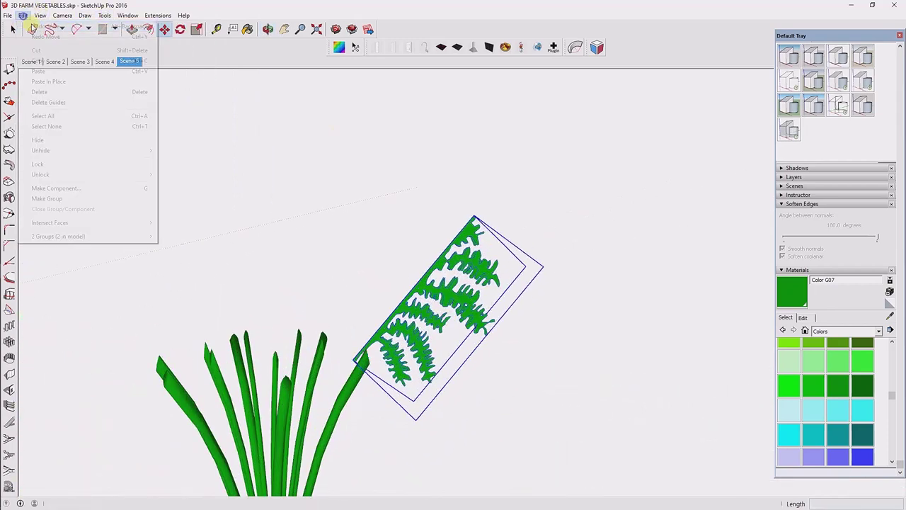
left_click(23, 14)
right_click(400, 259)
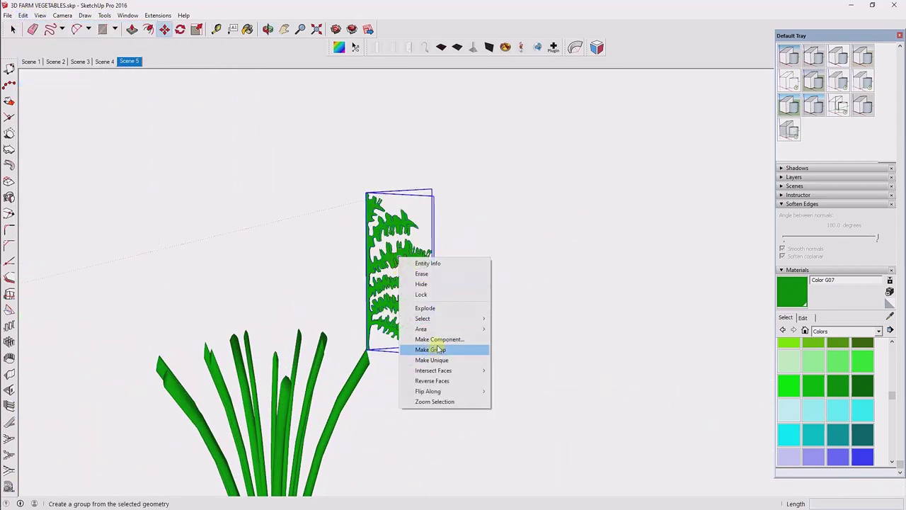
left_click(504, 391)
Step: Copy the fern group and flip the copy along its blue axis
scroll(401, 241, "up", 3)
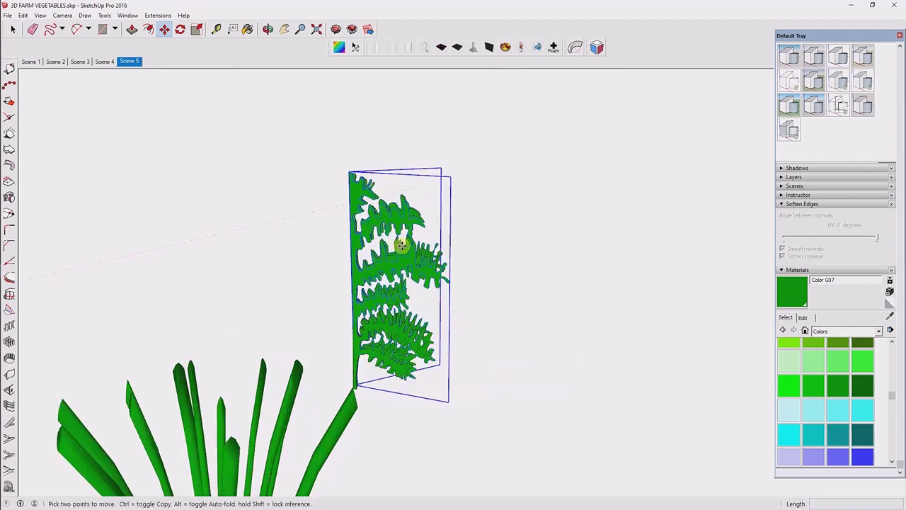
left_click(41, 15)
right_click(376, 259)
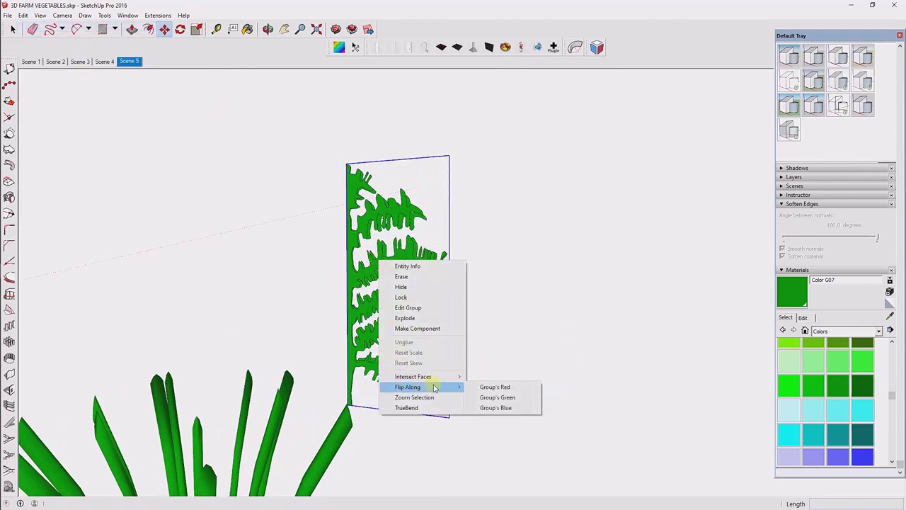
left_click(499, 397)
mouse_move(371, 239)
middle_mouse_down()
mouse_move(293, 259)
mouse_move(257, 245)
mouse_move(329, 273)
middle_mouse_up()
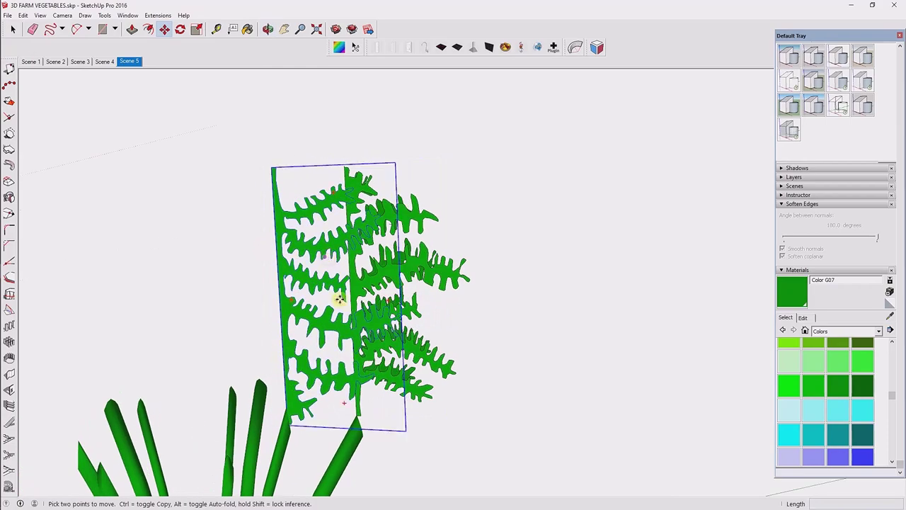
right_click(328, 254)
key("Escape")
right_click(315, 230)
key("Escape")
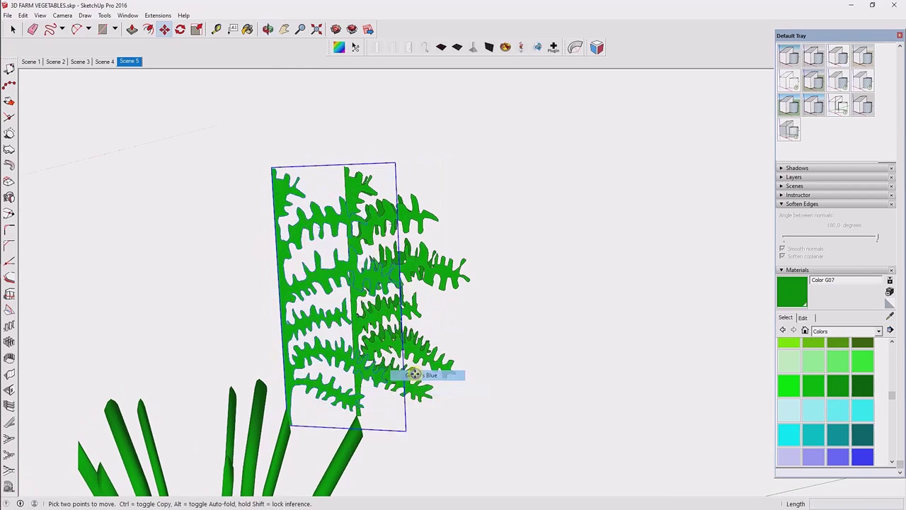
right_click(322, 221)
left_click(436, 349)
Step: Move the fern group into place and orbit around to check both fronds
mouse_move(389, 202)
middle_mouse_down()
mouse_move(391, 384)
mouse_move(404, 317)
middle_mouse_up()
left_click(407, 319)
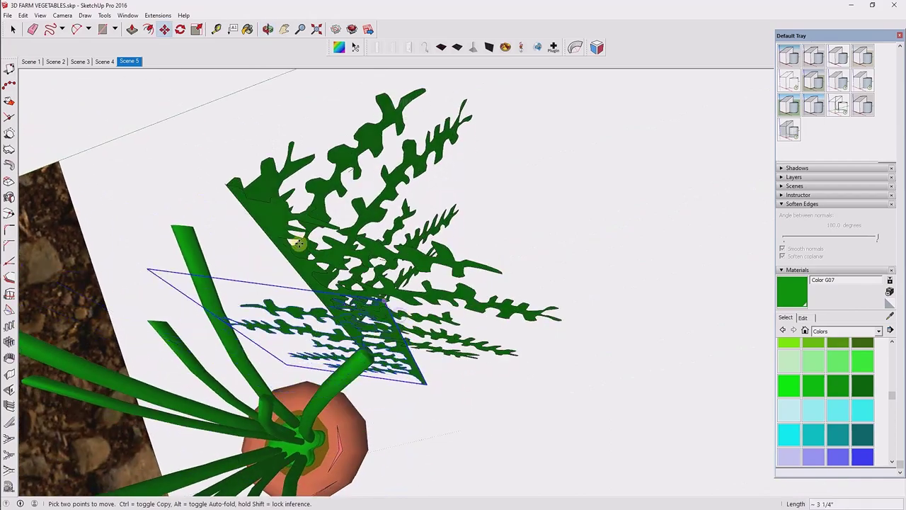
mouse_move(228, 184)
middle_mouse_down()
mouse_move(429, 236)
mouse_move(429, 223)
middle_mouse_up()
scroll(429, 222, "up", 3)
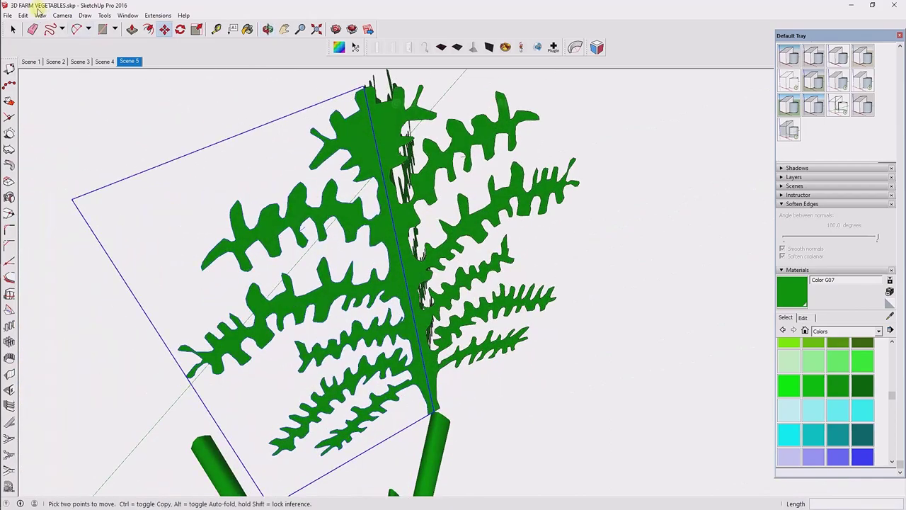
left_click(39, 15)
mouse_move(146, 196)
middle_mouse_down()
mouse_move(723, 176)
mouse_move(487, 201)
mouse_move(259, 257)
mouse_move(354, 212)
middle_mouse_up()
Step: Rotate the fern frond copy about the stalk tip, roughly 56.5 degrees
left_click(24, 15)
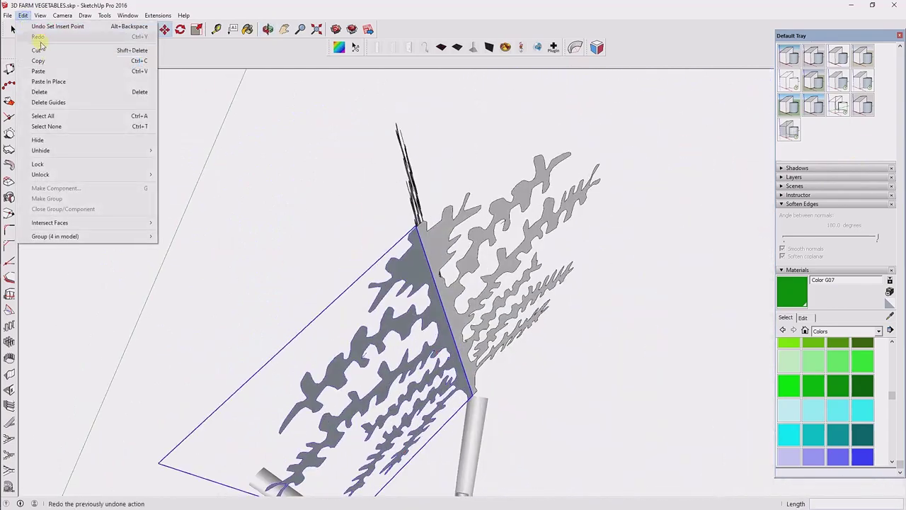
left_click(28, 18)
left_click(27, 15)
left_click(56, 79)
key("q")
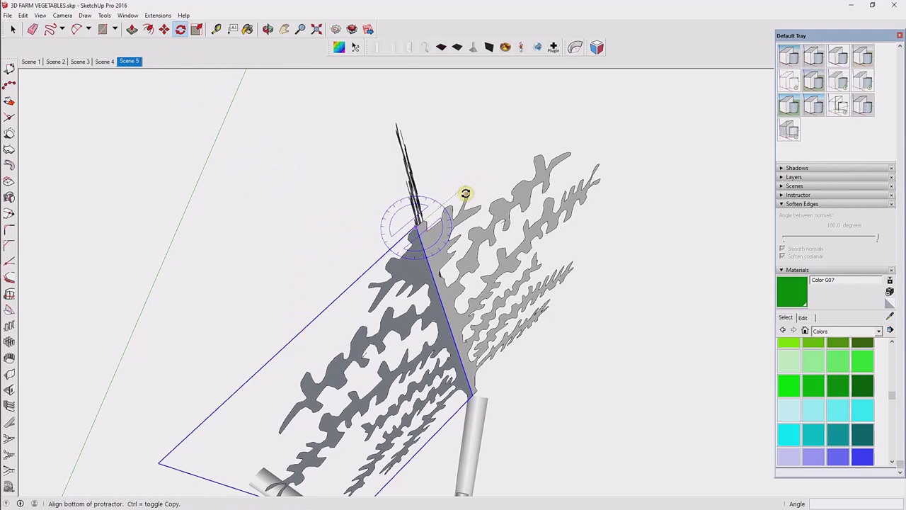
left_click(466, 192)
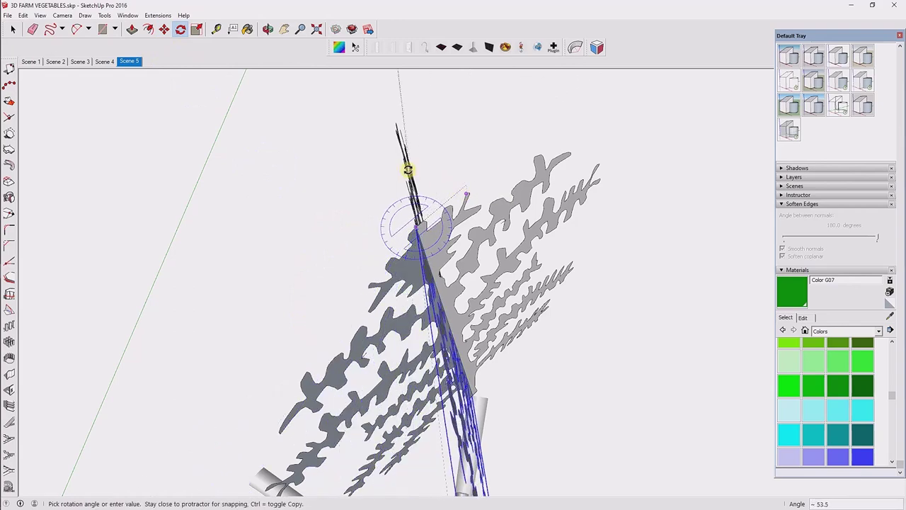
left_click(390, 132)
Step: Explode the fern group and regroup its loose geometry
mouse_move(390, 132)
middle_mouse_down()
mouse_move(217, 227)
mouse_move(300, 267)
middle_mouse_up()
right_click(340, 338)
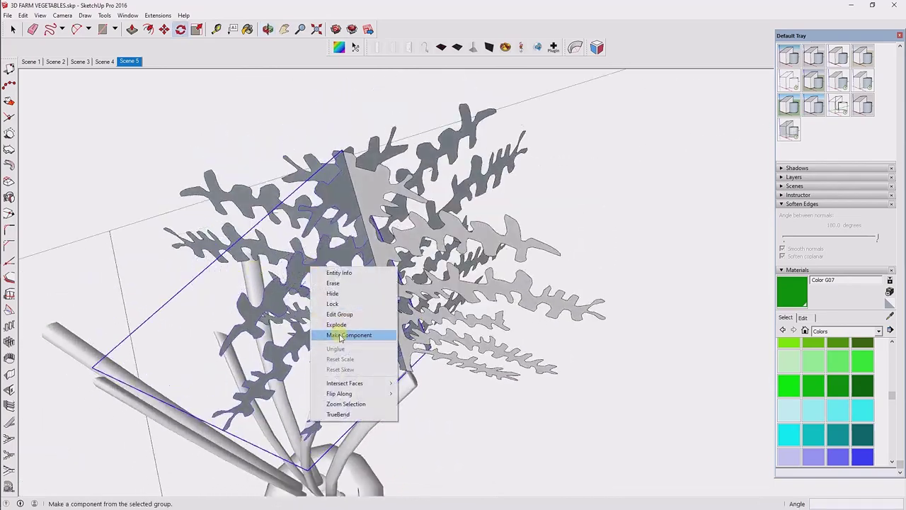
left_click(336, 325)
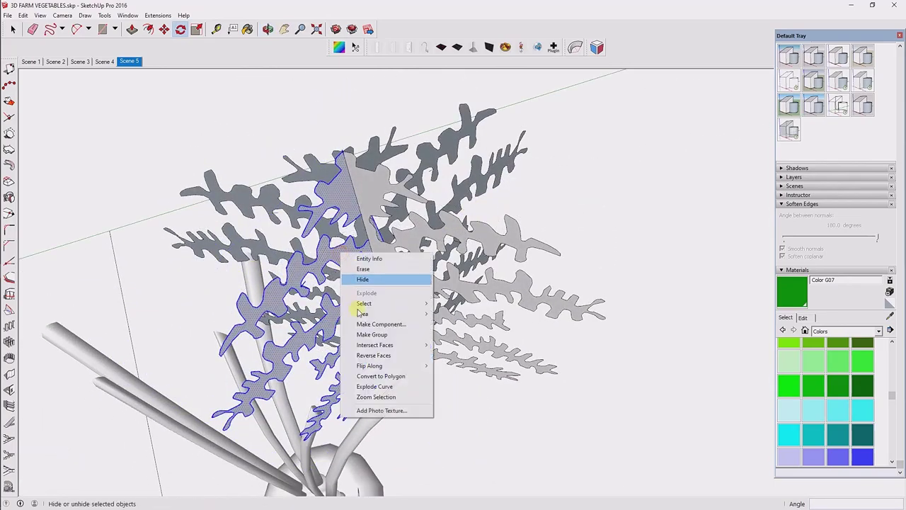
left_click(374, 338)
mouse_move(435, 247)
middle_mouse_down()
mouse_move(461, 289)
mouse_move(526, 261)
mouse_move(572, 178)
middle_mouse_up()
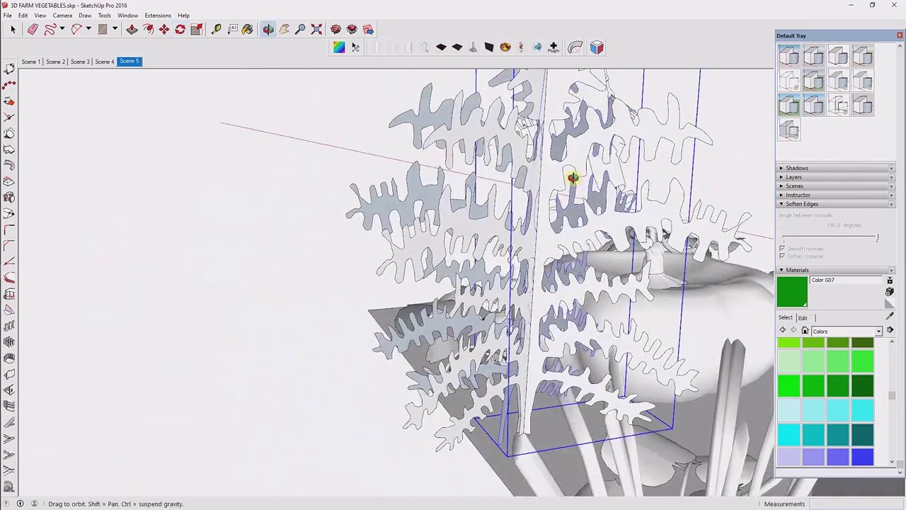
scroll(572, 178, "down", 3)
Step: Group the whole fern cluster into one object and orbit around the carrot plant
left_click(180, 29)
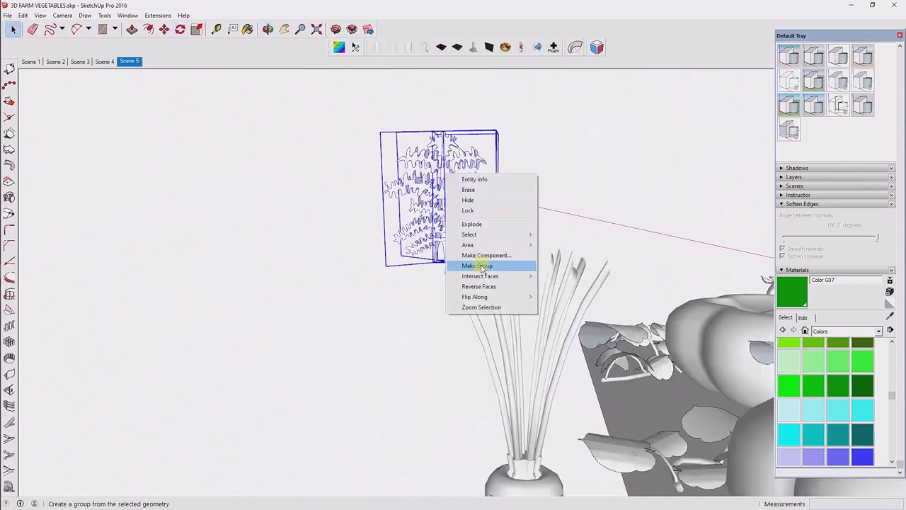
right_click(435, 177)
left_click(471, 255)
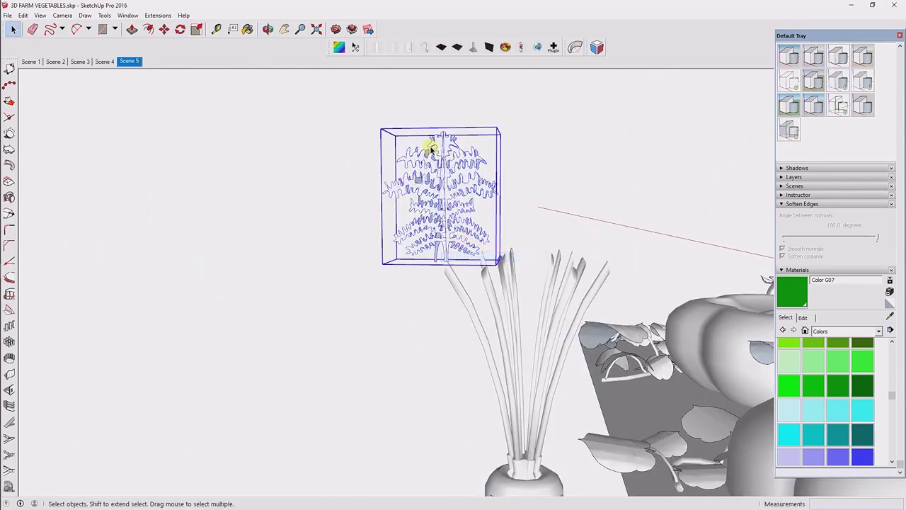
middle_click_drag(432, 146, 449, 335)
scroll(443, 299, "up", 5)
middle_click_drag(443, 299, 397, 234)
Step: Undo the last grouping and the pasted fern copy, then copy the fern group
left_click(23, 15)
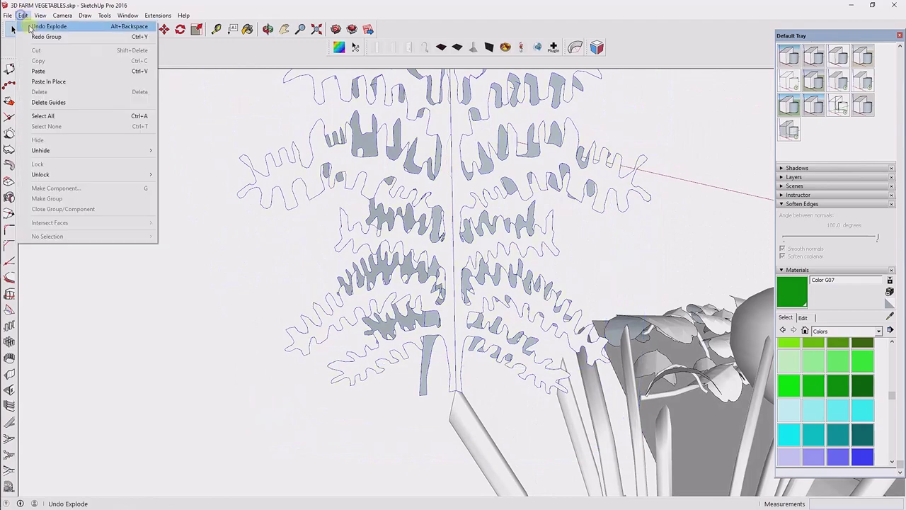
left_click(23, 16)
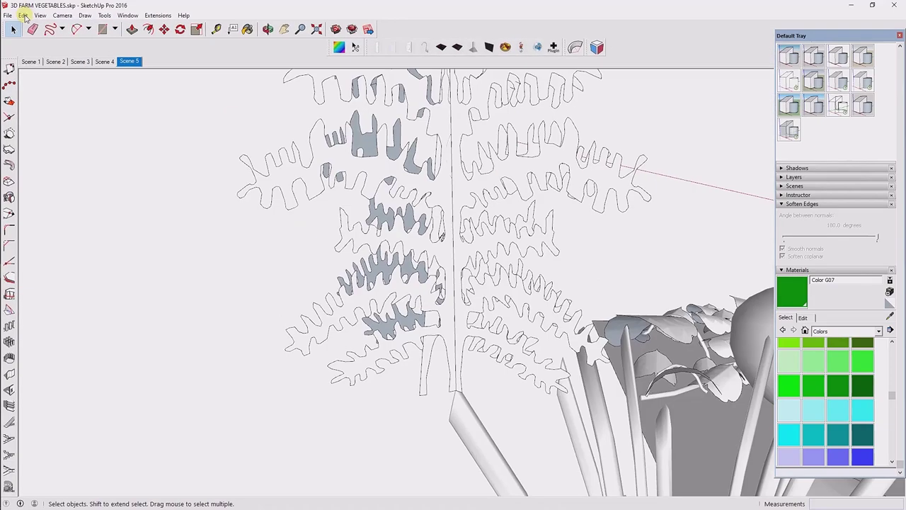
left_click(23, 15)
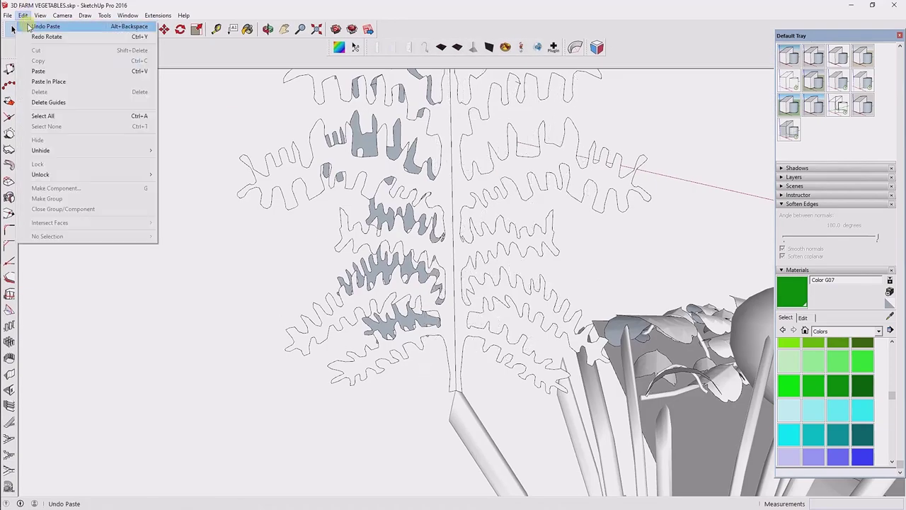
mouse_move(439, 213)
middle_mouse_down()
mouse_move(446, 379)
mouse_move(444, 243)
middle_mouse_up()
right_click(444, 243)
left_click(23, 15)
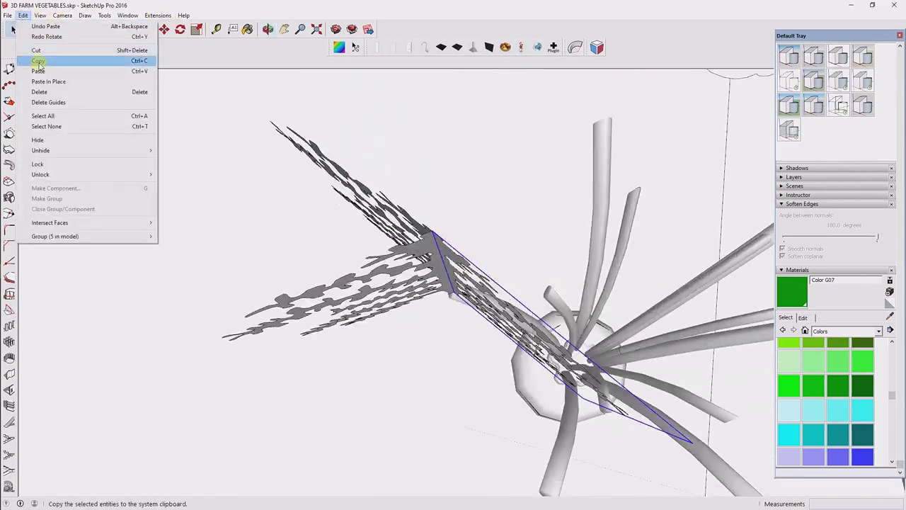
left_click(39, 61)
Step: Flip the fern group along its green axis
middle_click_drag(273, 293, 401, 262)
scroll(474, 240, "up", 3)
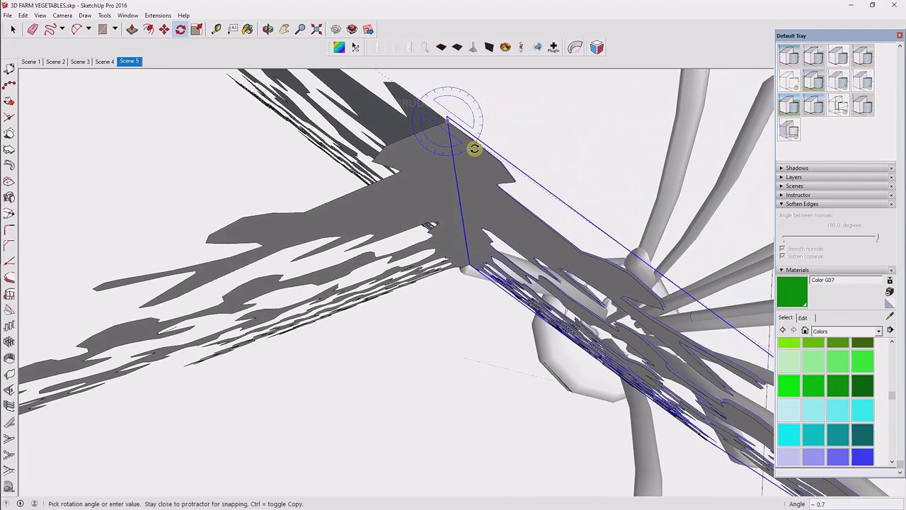
scroll(430, 301, "down", 5)
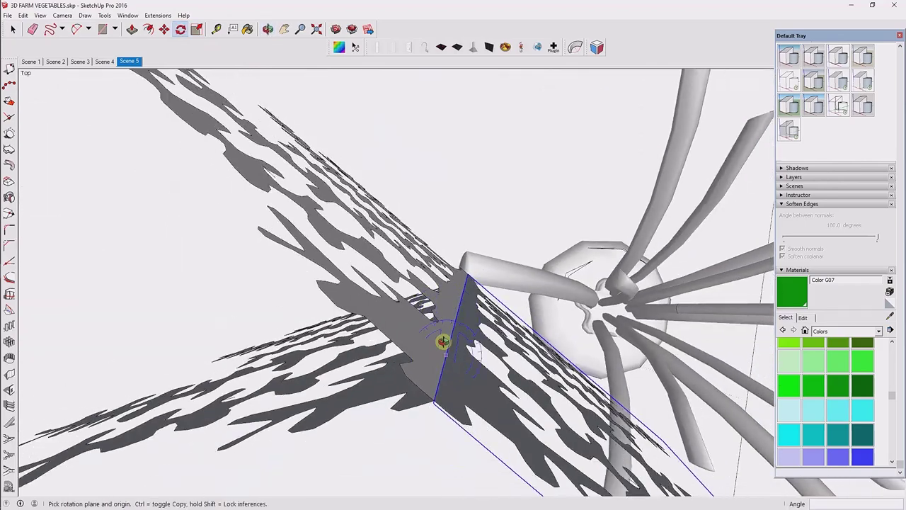
right_click(469, 303)
left_click(581, 439)
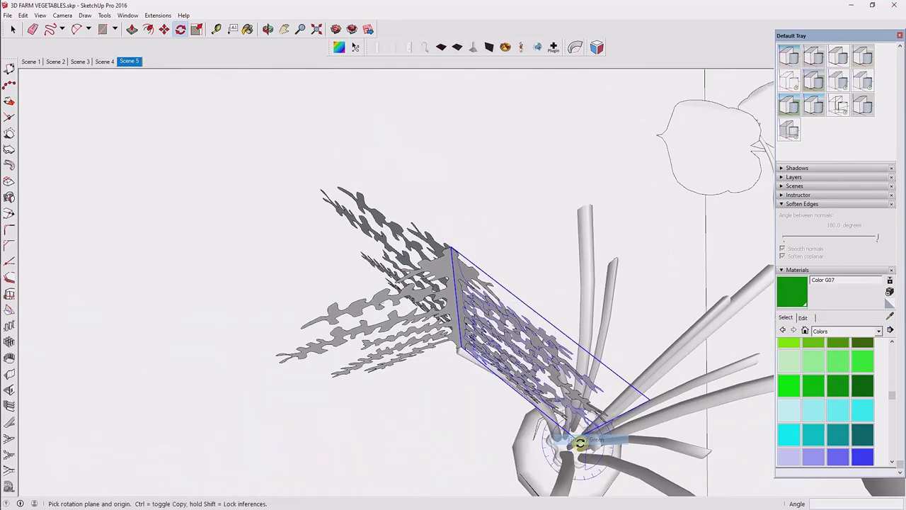
Step: Move the fern group about 3 1/8" up onto the carrot stalk tip
right_click(483, 279)
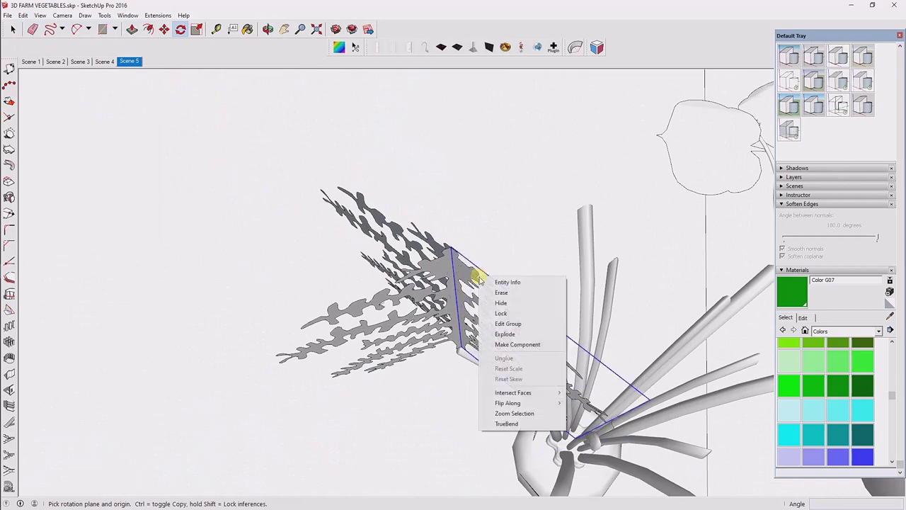
scroll(468, 264, "up", 2)
right_click(468, 264)
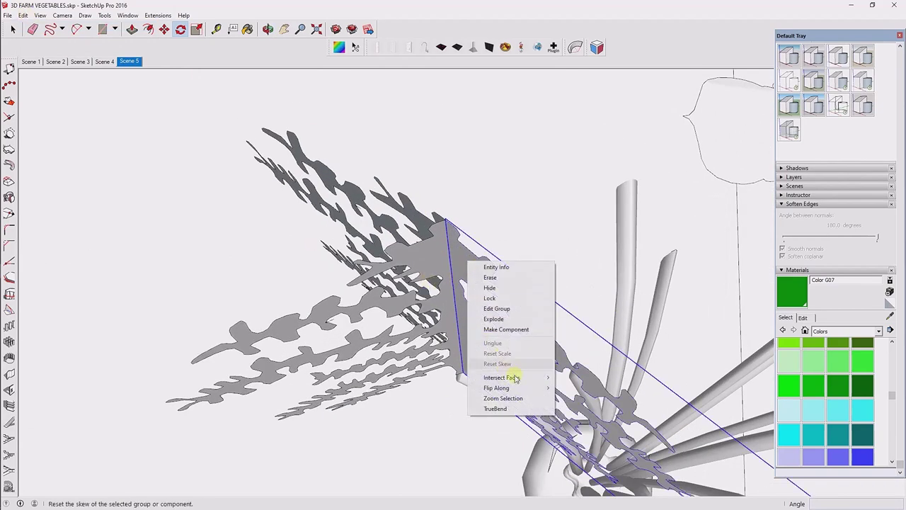
mouse_move(516, 379)
middle_mouse_down()
mouse_move(576, 385)
mouse_move(597, 415)
mouse_move(531, 370)
middle_mouse_up()
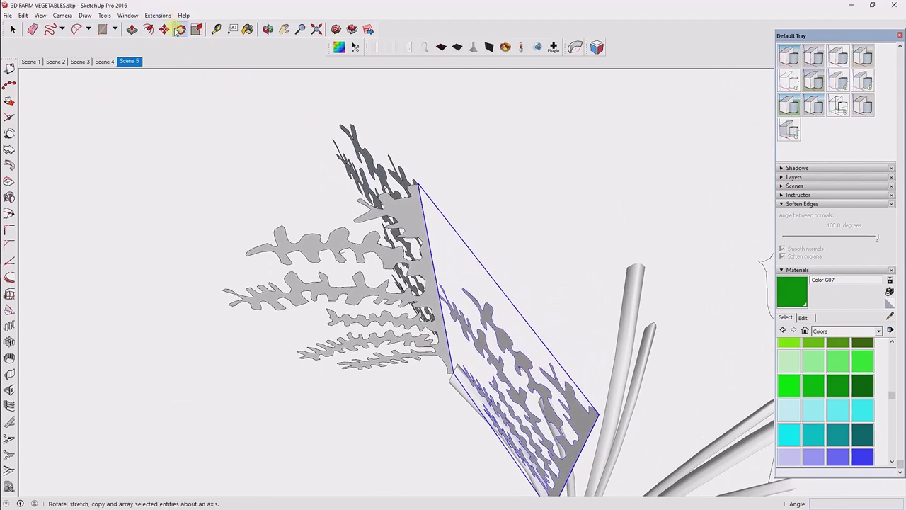
left_click(597, 413)
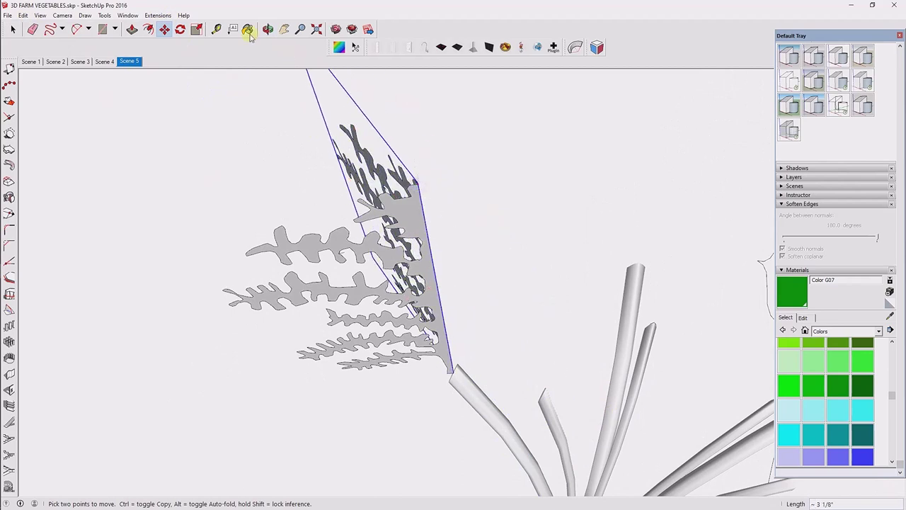
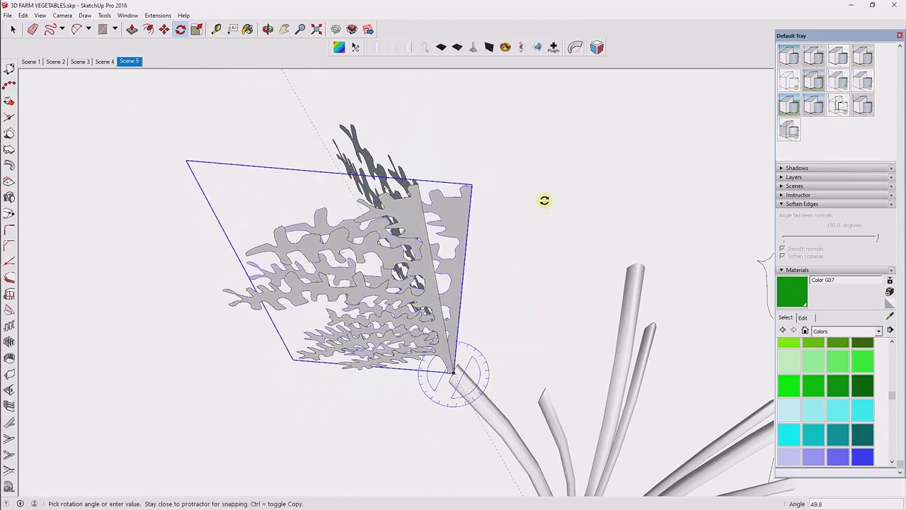
Step: Explode the fern group and regroup its loose leaves into one group
key("m")
middle_click_drag(516, 260, 169, 102)
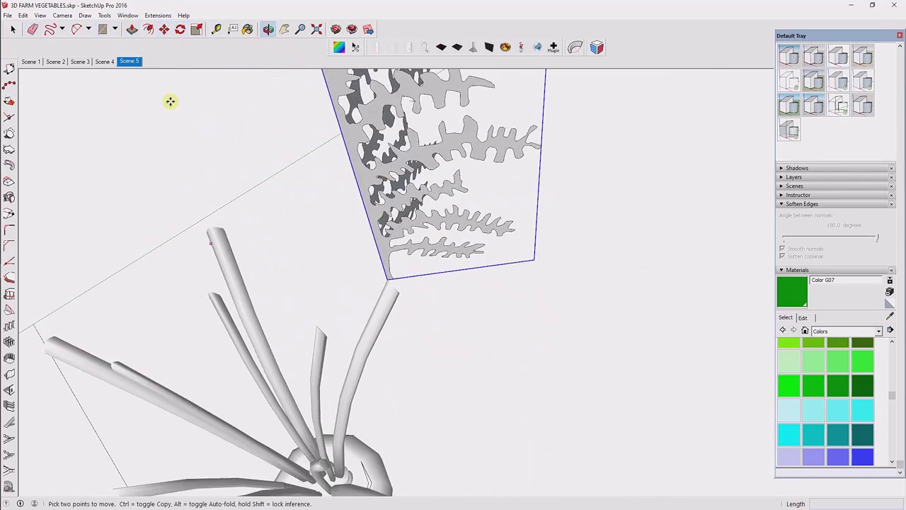
scroll(435, 241, "down", 5)
scroll(497, 242, "down", 5)
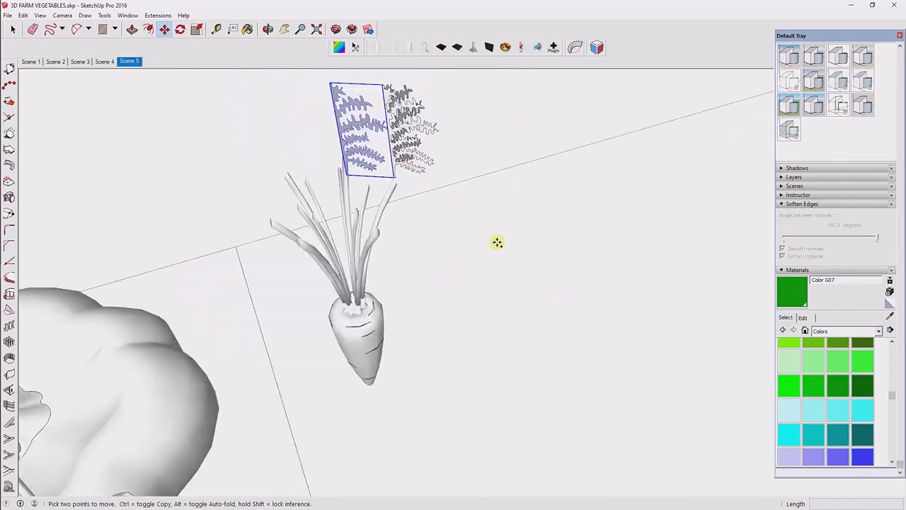
middle_click_drag(629, 373, 409, 293)
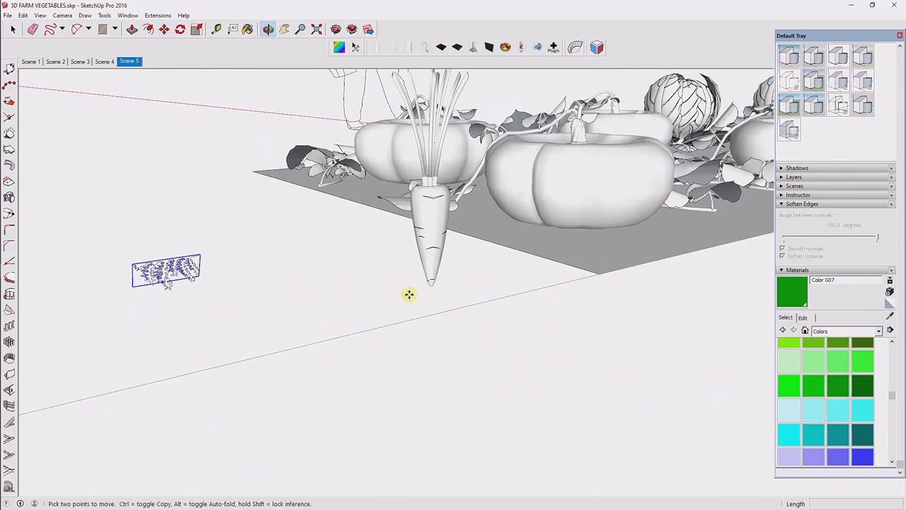
scroll(293, 290, "up", 3)
scroll(110, 135, "up", 2)
right_click(270, 272)
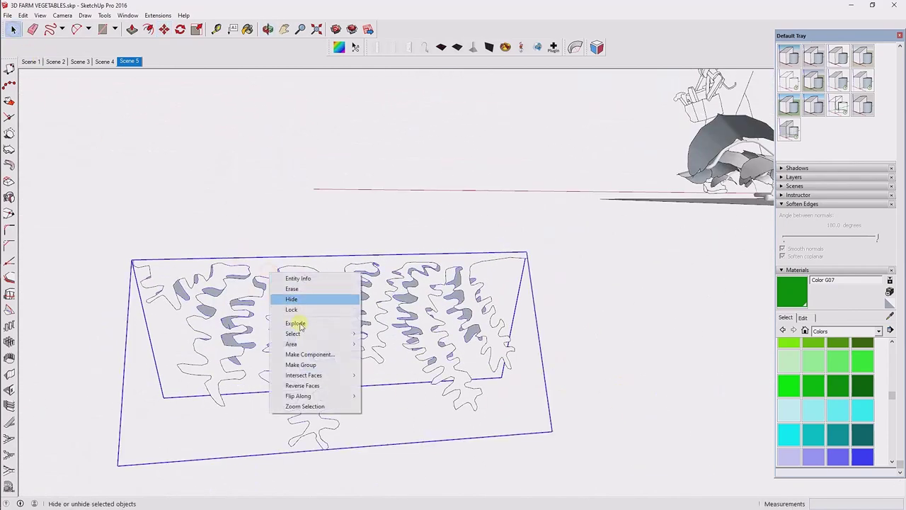
left_click(295, 323)
right_click(330, 268)
left_click(351, 349)
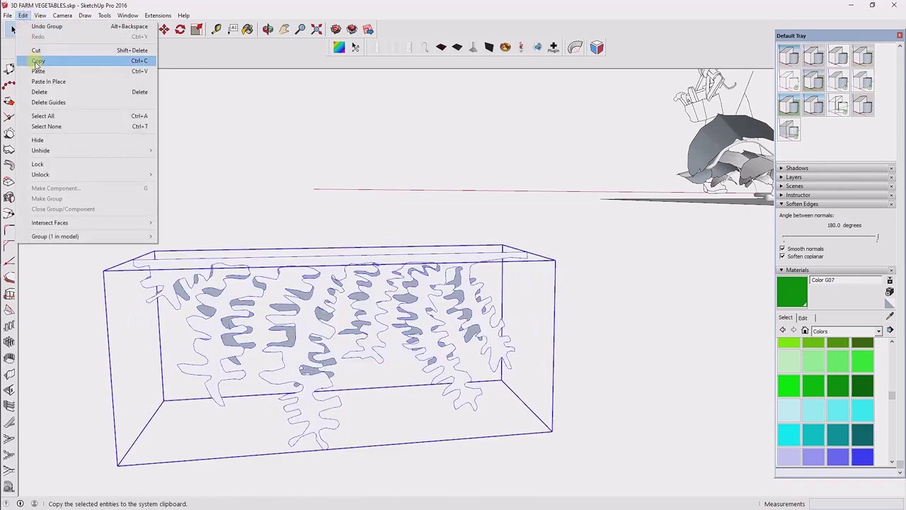
Step: Copy the fern group, flip the copy, and lift it above the original as a second layer
left_click(48, 82)
right_click(338, 262)
left_click(487, 390)
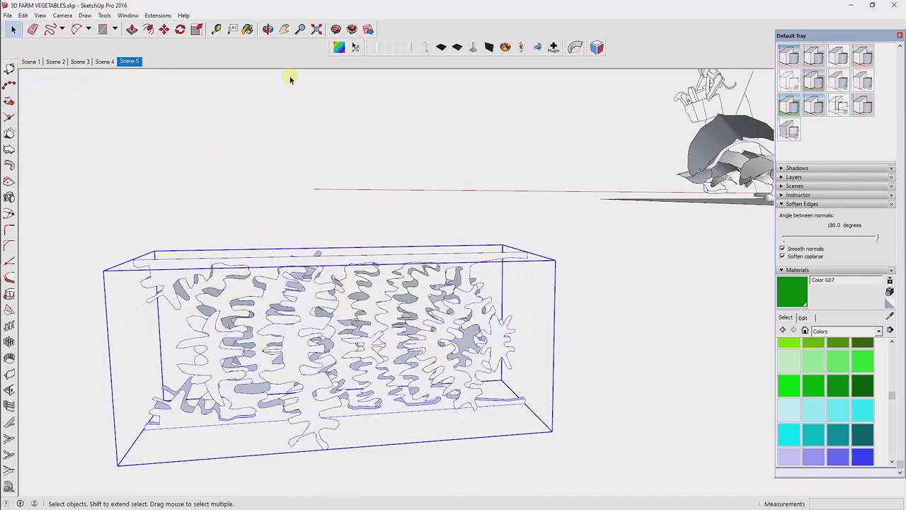
left_click_drag(554, 310, 569, 110)
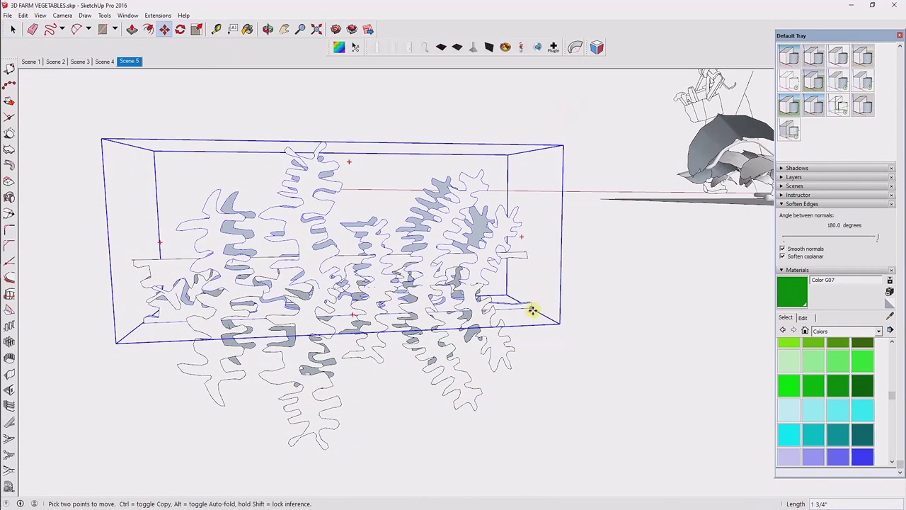
left_click(521, 249)
Step: Select all, then scale both fern layers down together into one smaller cluster
left_click(23, 15)
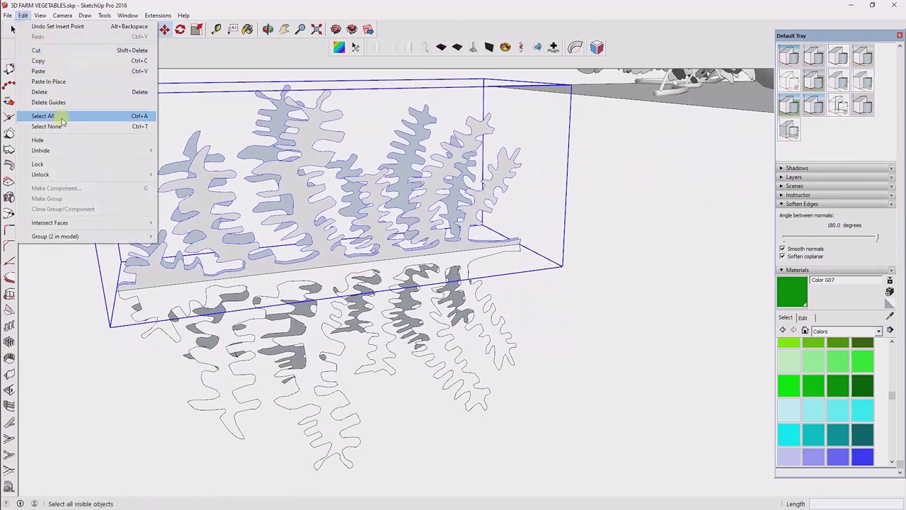
left_click(120, 61)
left_click(104, 15)
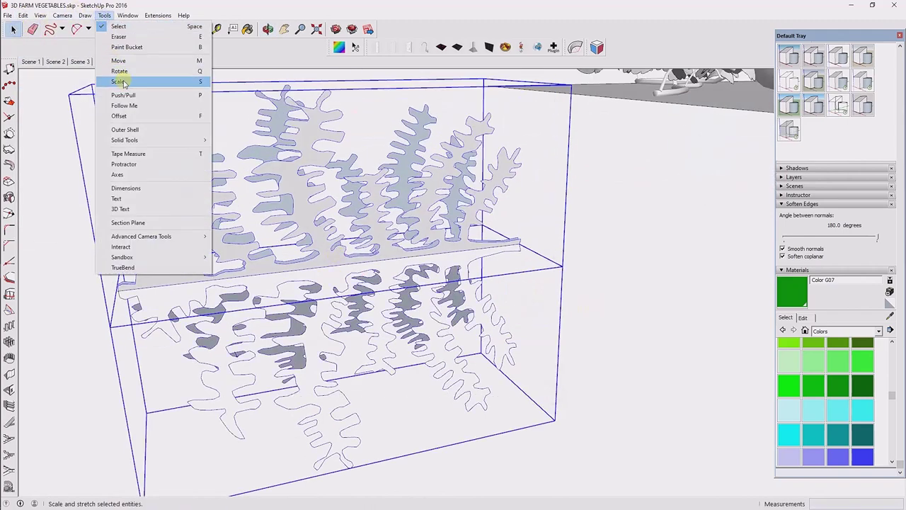
left_click(142, 74)
scroll(495, 237, "down", 5)
scroll(419, 233, "up", 3)
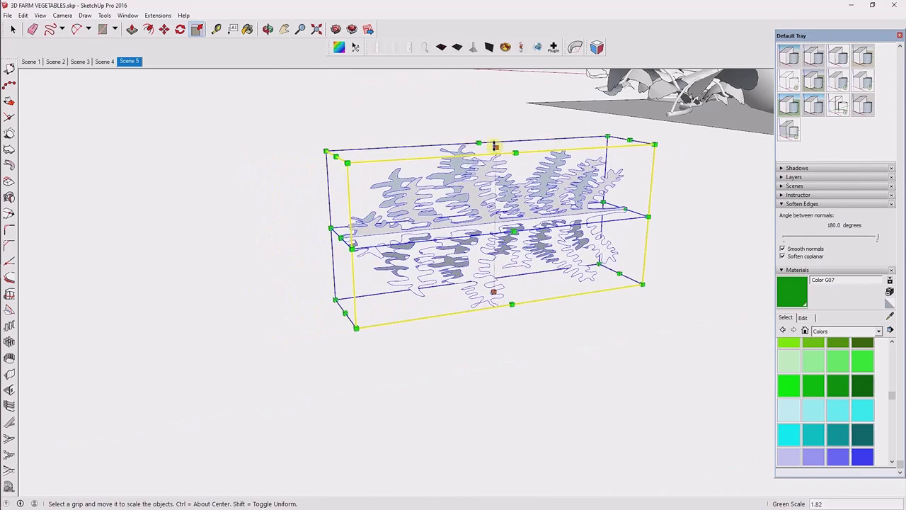
left_click_drag(492, 146, 617, 154)
scroll(577, 133, "up", 3)
mouse_move(577, 133)
middle_mouse_down()
mouse_move(513, 239)
mouse_move(550, 247)
mouse_move(270, 236)
middle_mouse_up()
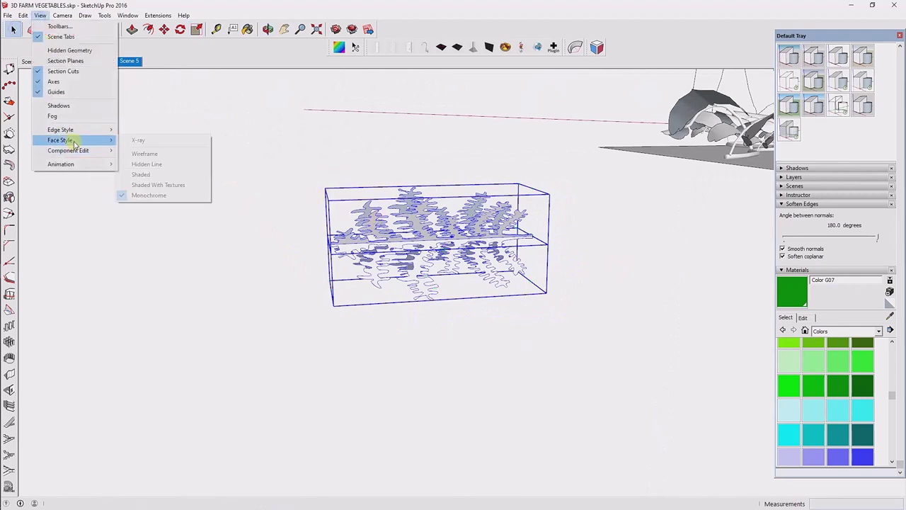
Step: Switch to Shaded face style and explode, then regroup, the fern leaves
left_click(142, 174)
right_click(473, 240)
left_click(497, 288)
right_click(456, 241)
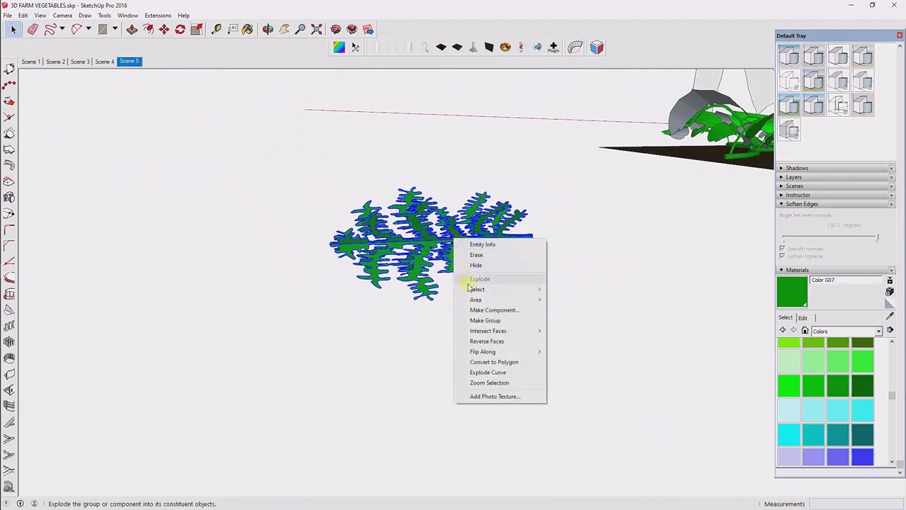
left_click(485, 320)
left_click(23, 15)
left_click(22, 15)
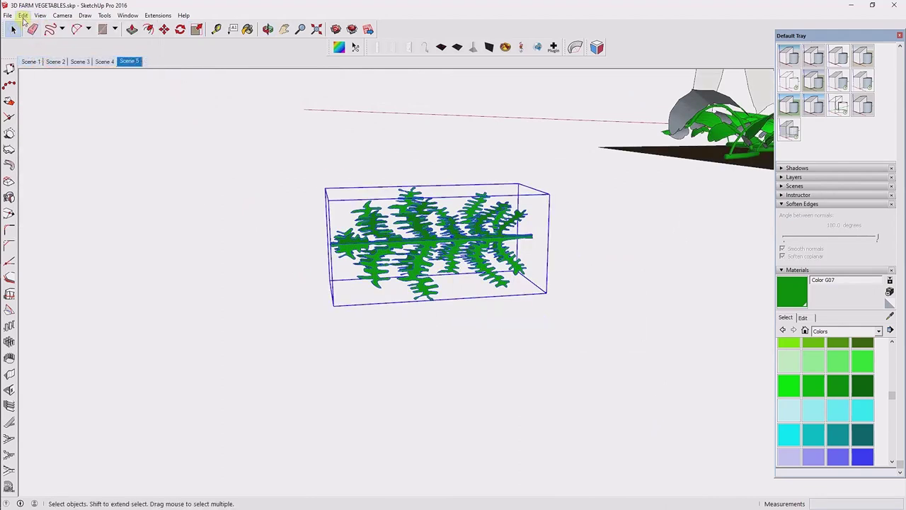
Step: Move the fern by its stem end onto the carrot stalk tip and delete the guides
left_click(164, 30)
left_click(489, 248)
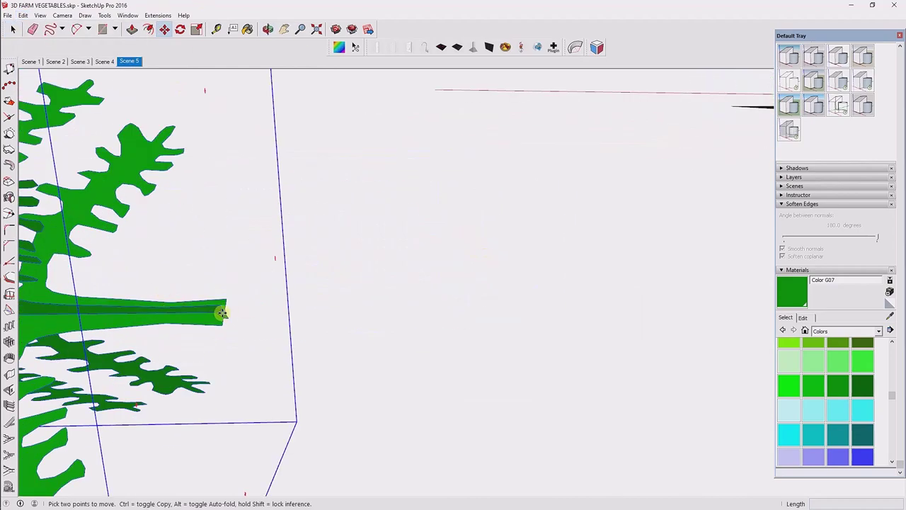
scroll(261, 283, "down", 3)
scroll(388, 154, "up", 3)
scroll(390, 157, "down", 1)
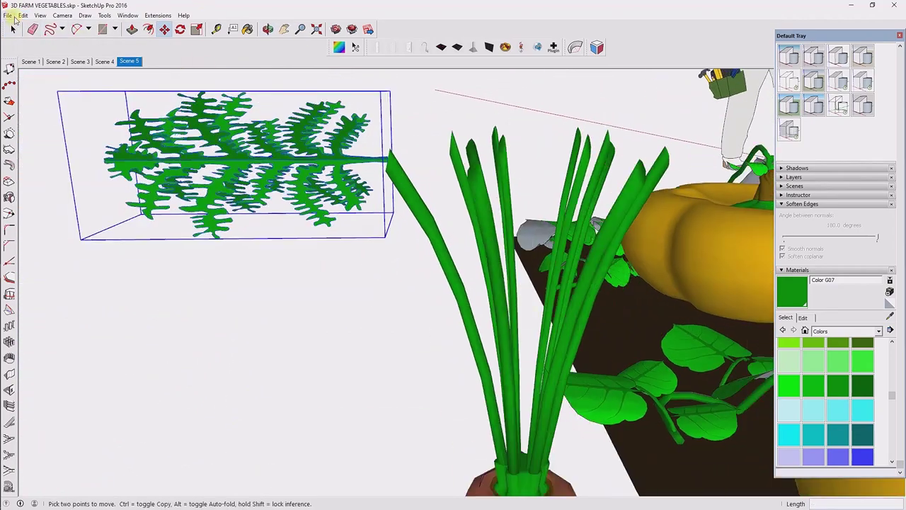
left_click(22, 14)
left_click(71, 102)
Step: Select the fern and set the rotation pivot at its stem end
middle_click_drag(393, 178, 247, 75)
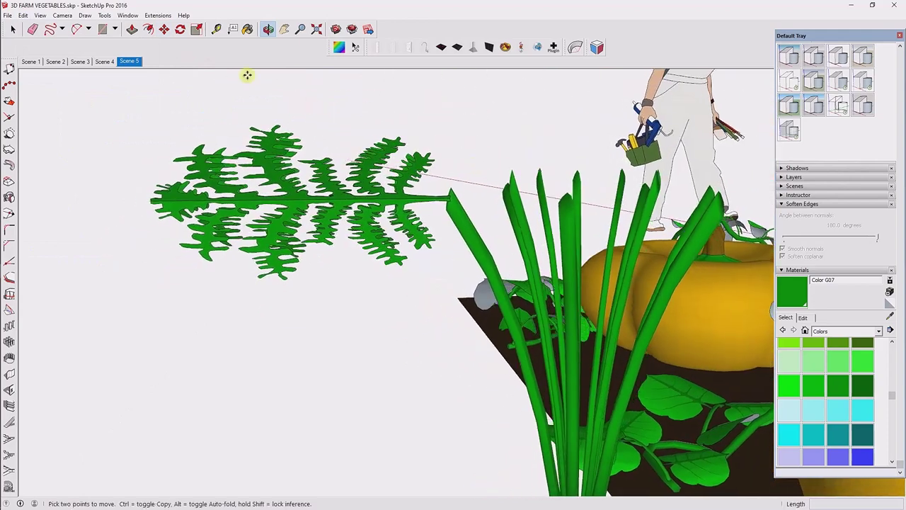
left_click(401, 189)
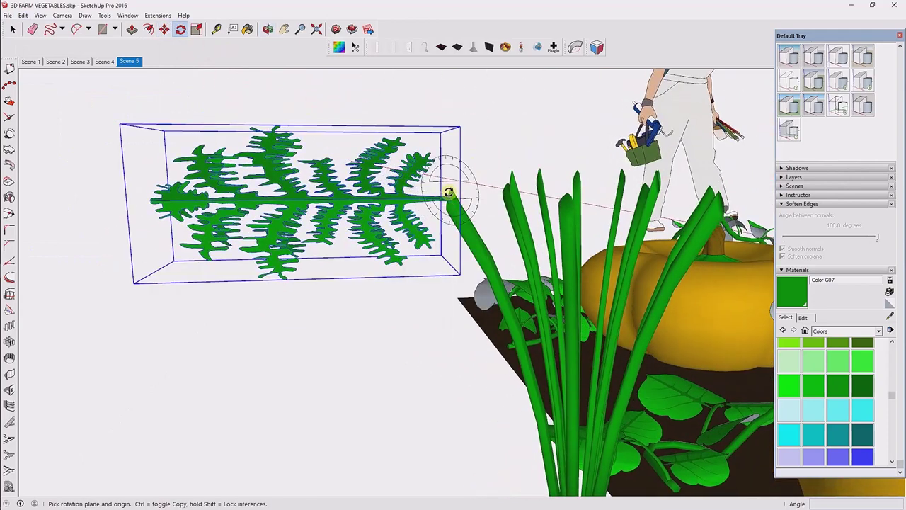
left_click(159, 187)
scroll(142, 152, "down", 2)
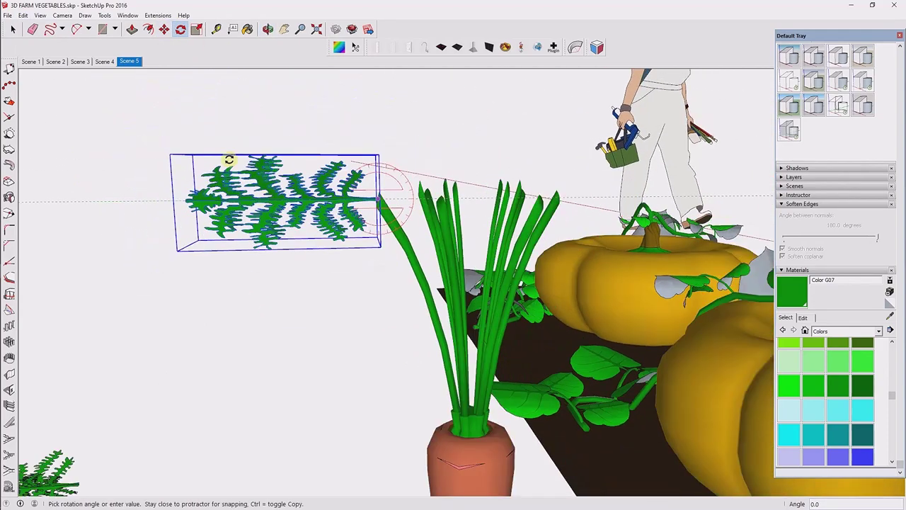
middle_click_drag(355, 170, 372, 298)
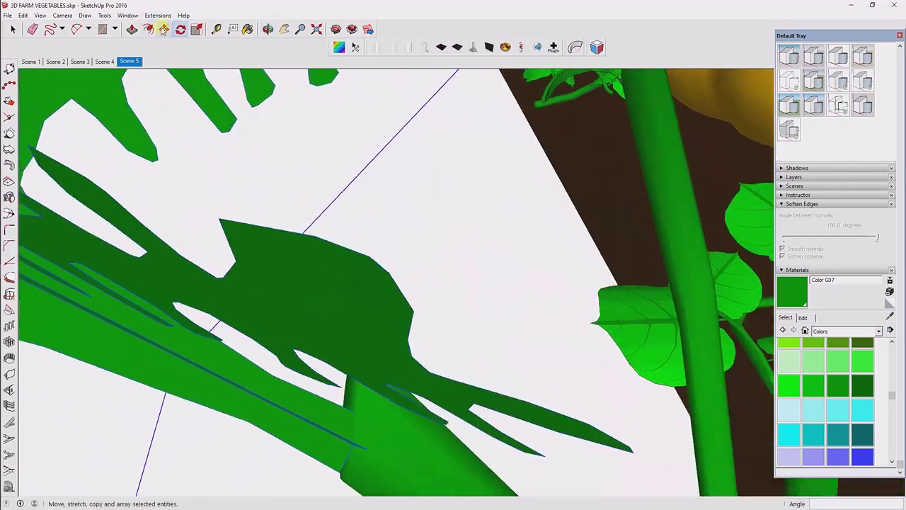
Step: Scale the fern cluster up uniformly about its centre by 1.63
key("m")
scroll(331, 362, "down", 3)
scroll(331, 362, "up", 3)
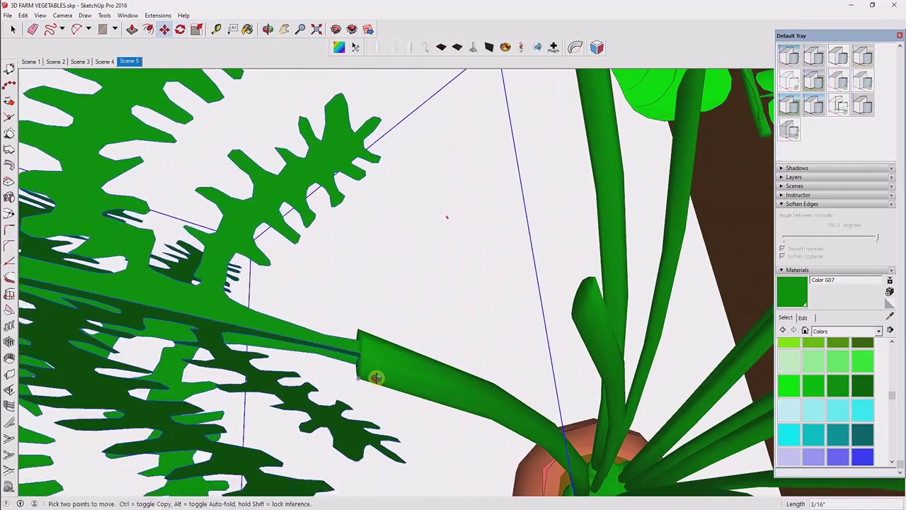
scroll(374, 376, "down", 3)
scroll(425, 284, "down", 2)
scroll(502, 190, "up", 5)
scroll(502, 189, "down", 1)
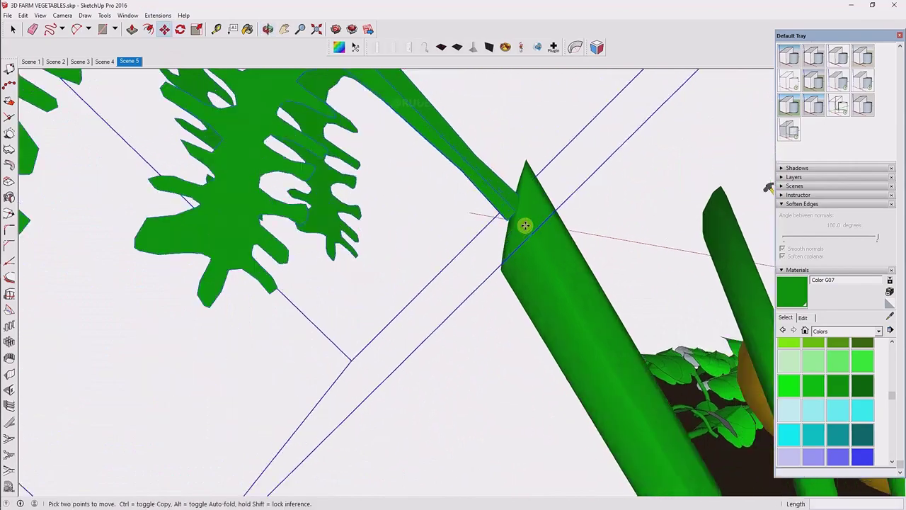
scroll(522, 222, "down", 2)
scroll(440, 136, "down", 1)
scroll(482, 186, "down", 3)
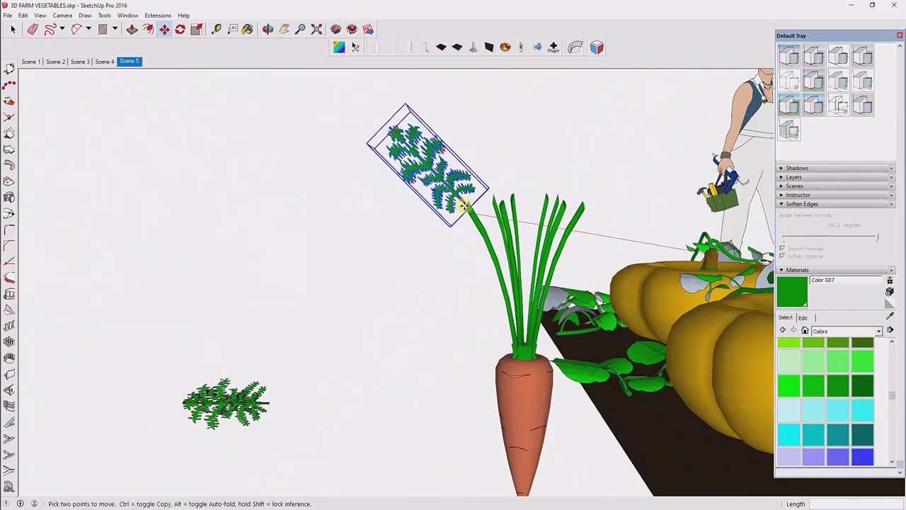
scroll(465, 205, "up", 2)
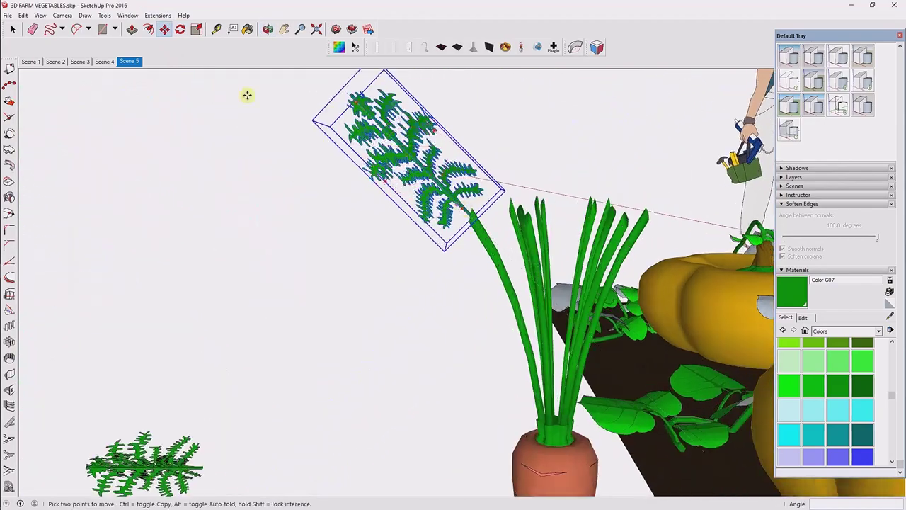
left_click(105, 15)
middle_click_drag(424, 269, 467, 280)
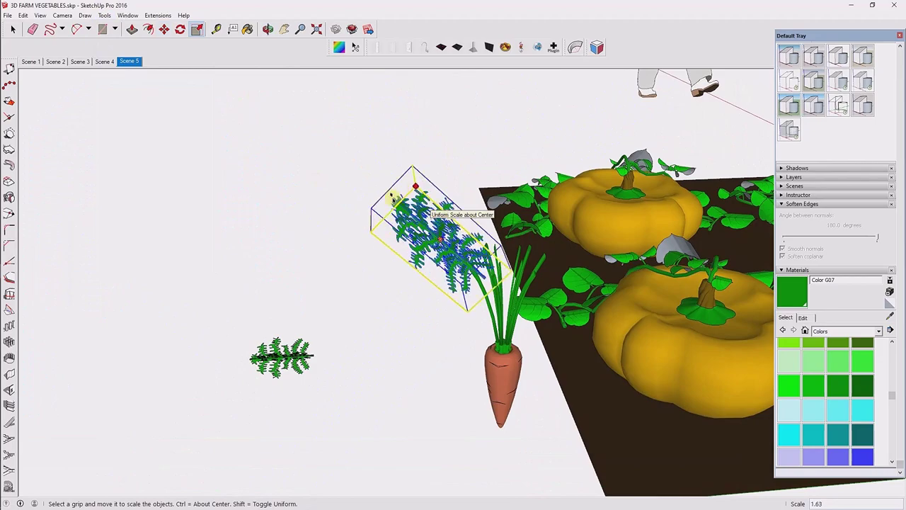
Step: Rotate the fern so its stem angles toward the carrot's leaf stalk end
scroll(439, 239, "up", 5)
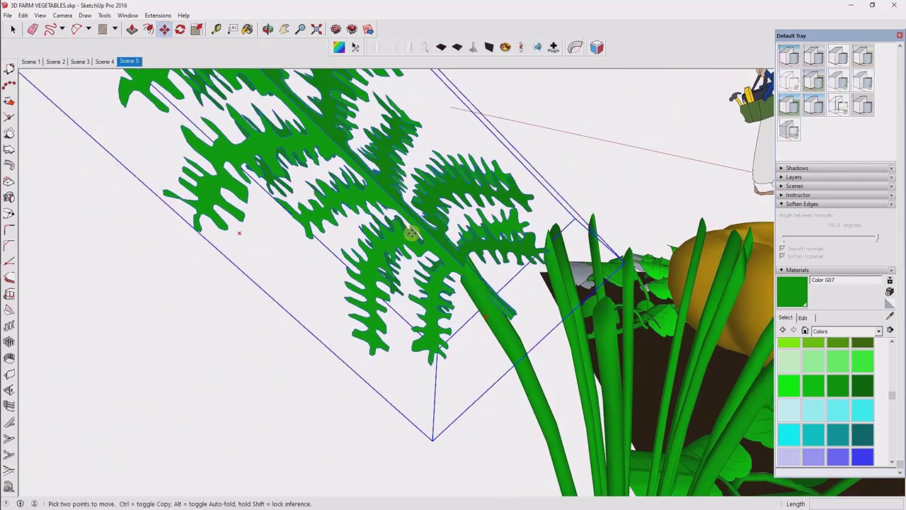
scroll(409, 228, "up", 1)
scroll(410, 238, "up", 1)
scroll(422, 247, "up", 1)
scroll(428, 238, "up", 1)
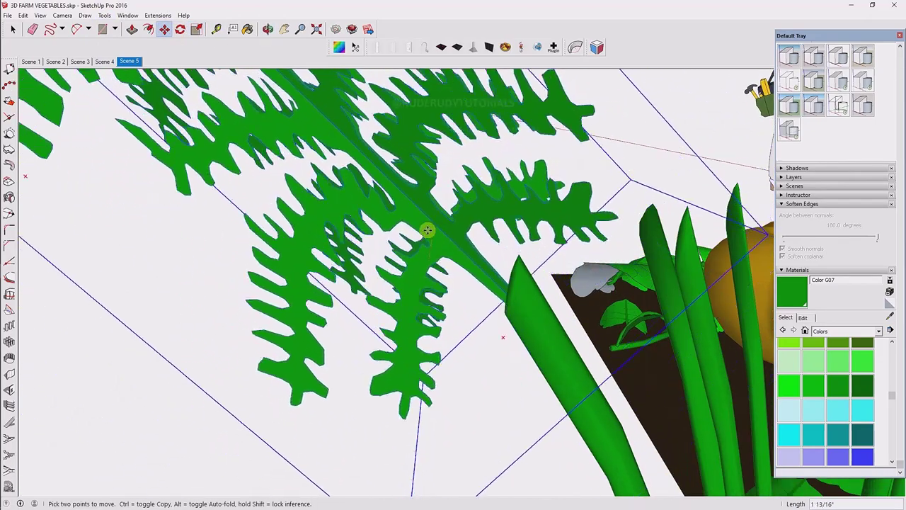
mouse_move(428, 230)
middle_mouse_down()
mouse_move(425, 217)
mouse_move(506, 278)
mouse_move(484, 399)
mouse_move(553, 319)
mouse_move(210, 399)
mouse_move(417, 263)
mouse_move(437, 409)
middle_mouse_up()
left_click(180, 29)
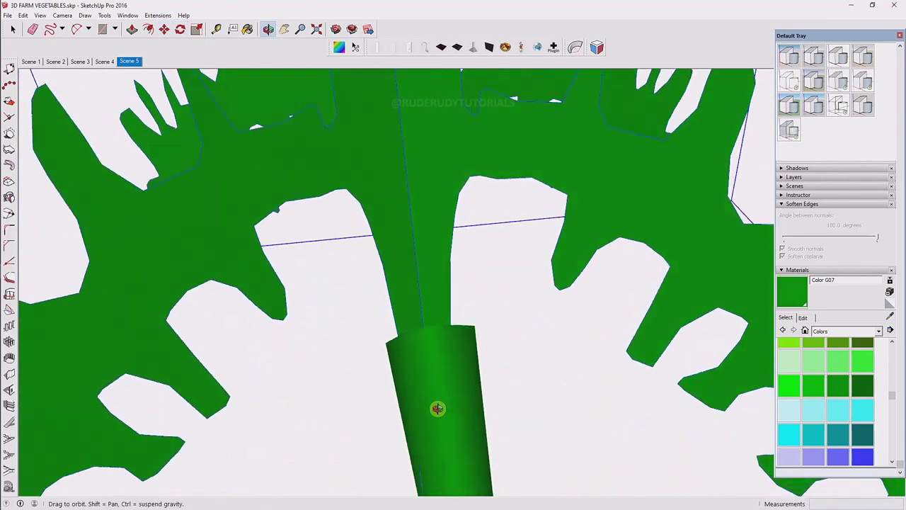
mouse_move(497, 418)
middle_mouse_down()
mouse_move(508, 425)
mouse_move(454, 391)
mouse_move(370, 257)
middle_mouse_up()
Step: Fine-tune the fern's position on the stalk end and return to the Scene 5 view
key("m")
scroll(404, 325, "up", 3)
scroll(409, 333, "up", 2)
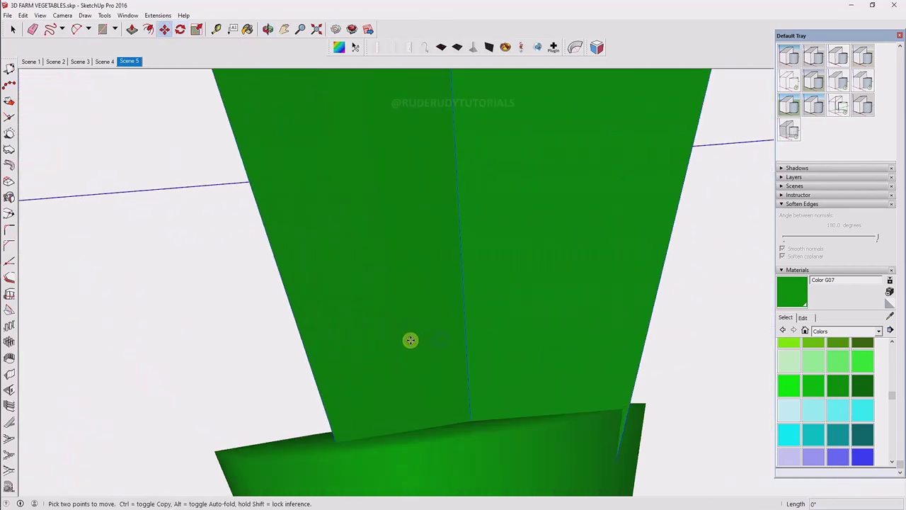
scroll(460, 316, "down", 5)
scroll(482, 293, "down", 5)
mouse_move(474, 287)
middle_mouse_down()
mouse_move(437, 265)
mouse_move(425, 200)
mouse_move(585, 205)
mouse_move(510, 255)
middle_mouse_up()
scroll(470, 235, "up", 3)
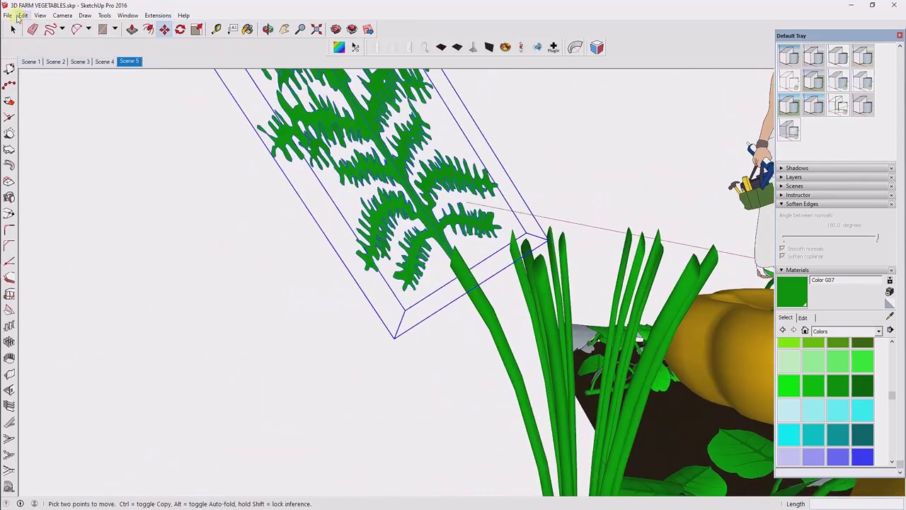
left_click(22, 14)
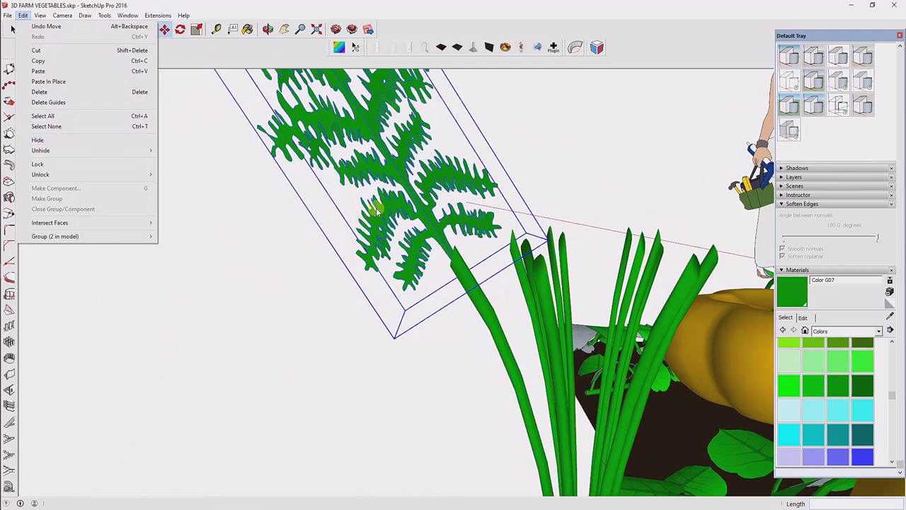
left_click(129, 61)
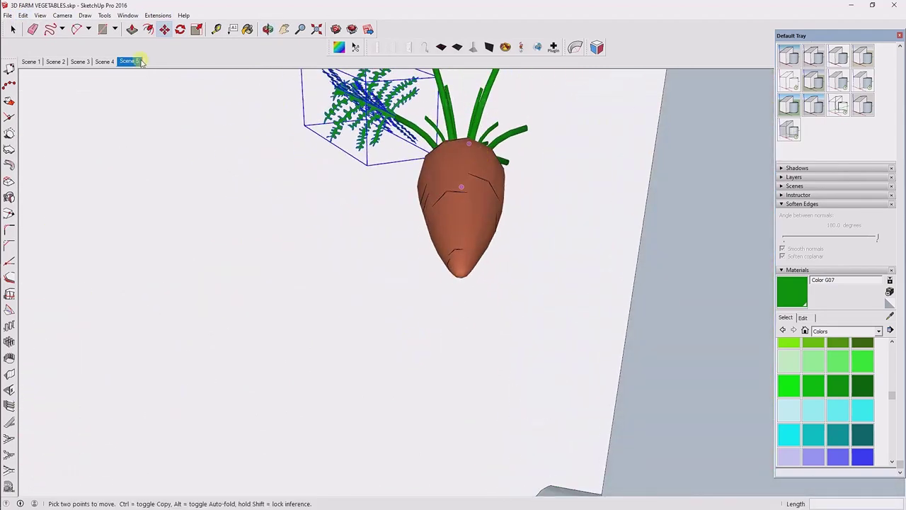
Step: Paste two copies of the fern leaf in place over the original
left_click(22, 15)
left_click(53, 82)
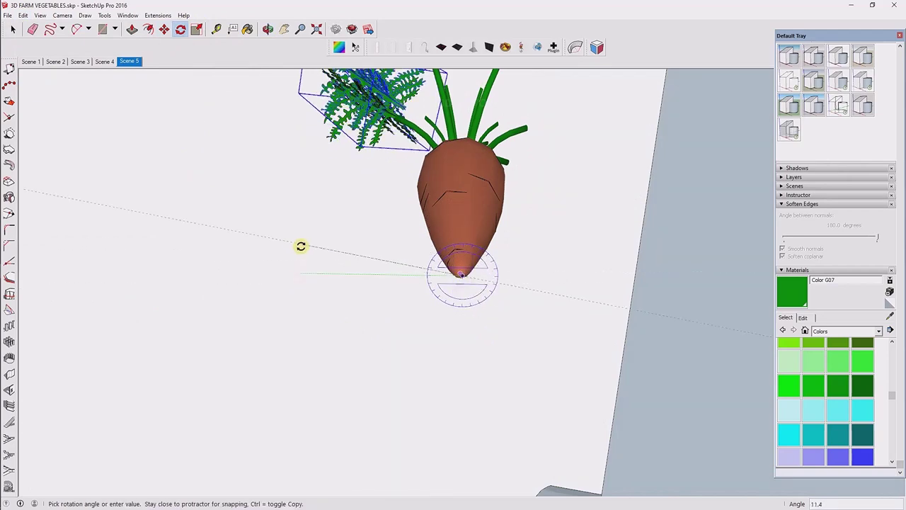
scroll(301, 245, "down", 3)
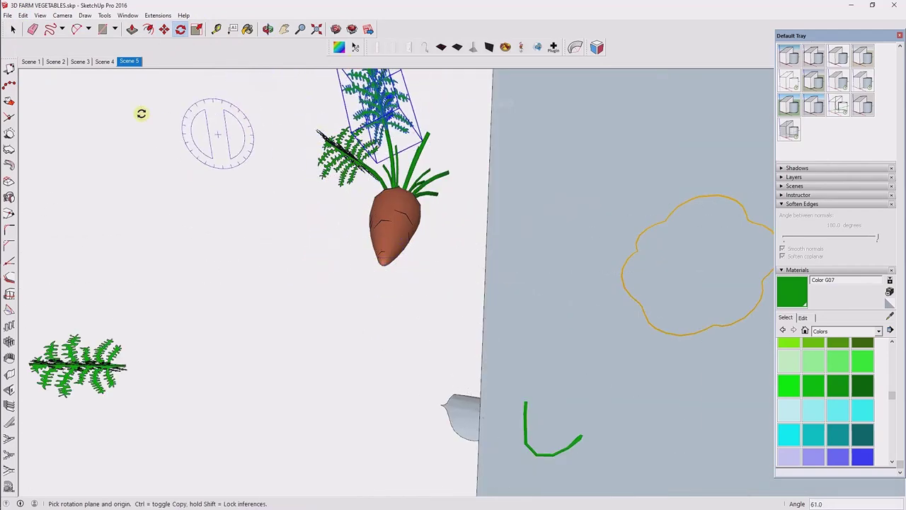
left_click(22, 15)
left_click(52, 72)
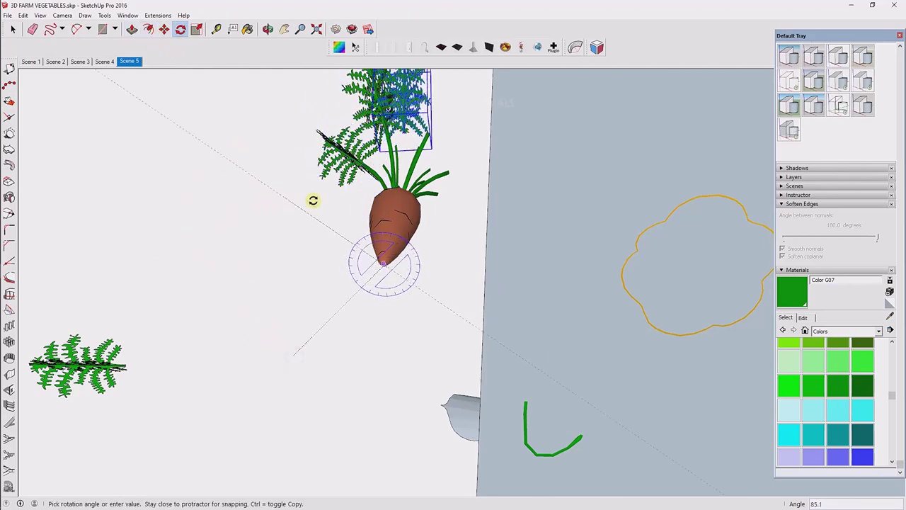
Step: Paste another leaf copy, clear the guides, and rotate it to a new angle about the carrot tip
middle_click_drag(380, 73, 335, 188)
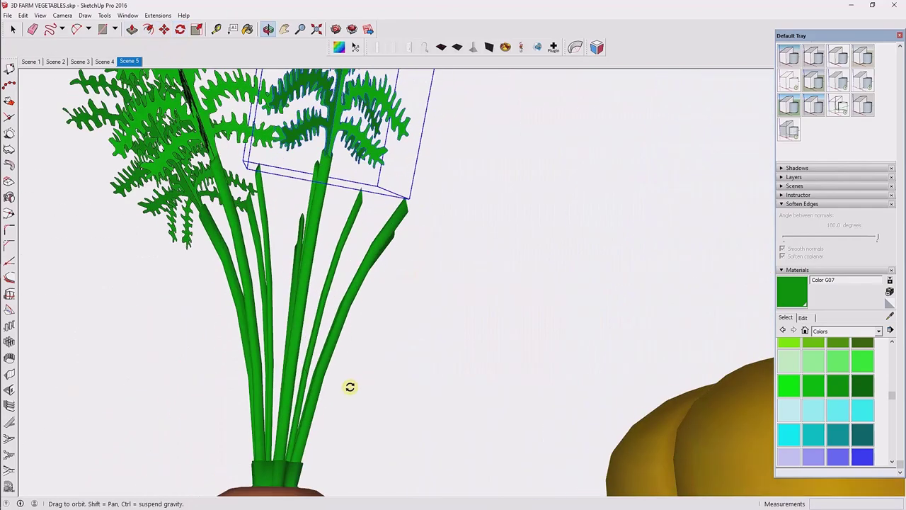
scroll(335, 188, "up", 5)
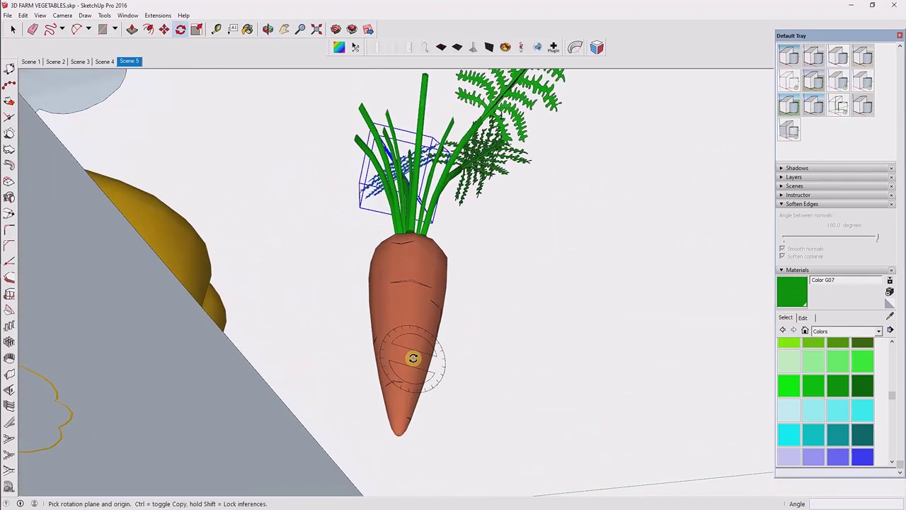
middle_click_drag(431, 399, 360, 241)
left_click(24, 15)
left_click(42, 81)
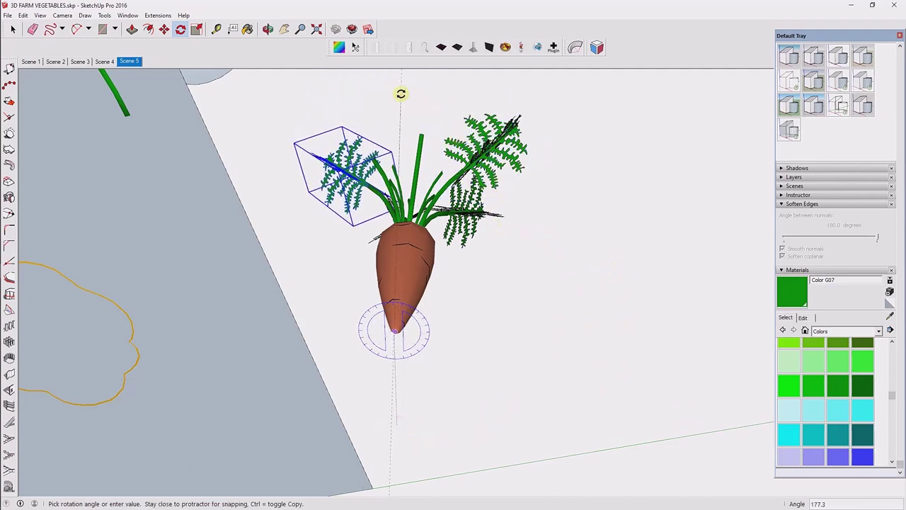
left_click(23, 14)
left_click(54, 83)
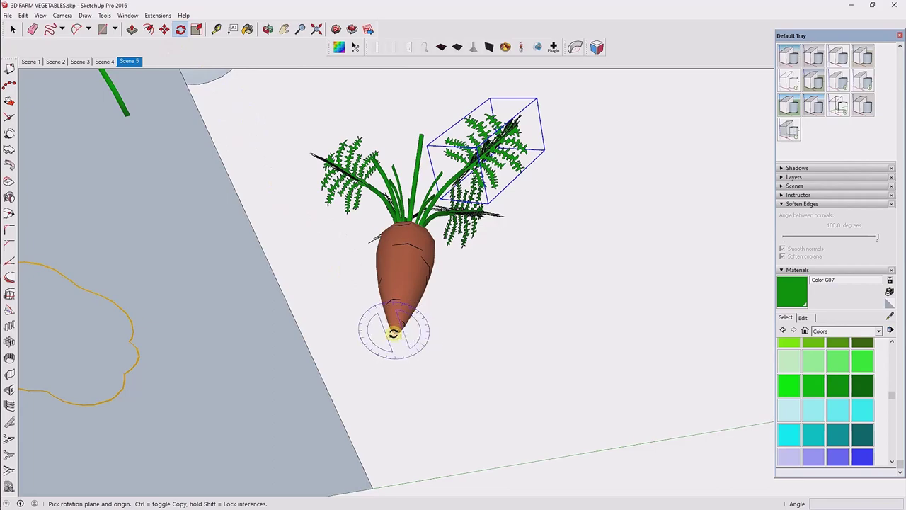
left_click(393, 333)
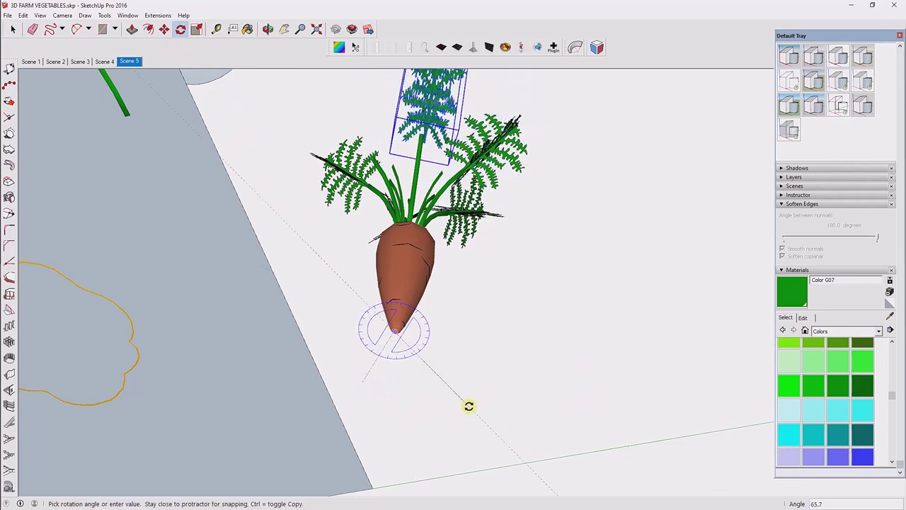
left_click(384, 262)
middle_click_drag(385, 263, 369, 297)
Step: Paste another leaf copy in place, commit its rotation, and orbit close to the carrot stems
left_click(23, 14)
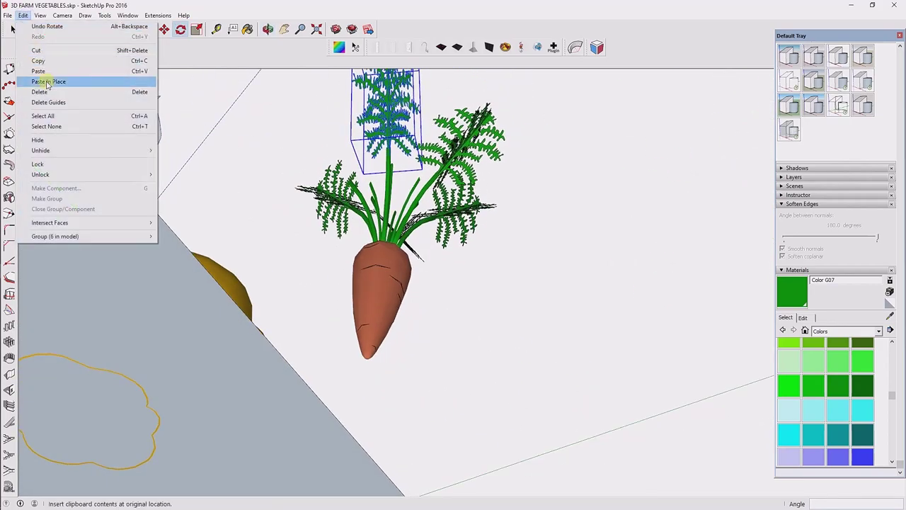
left_click(55, 79)
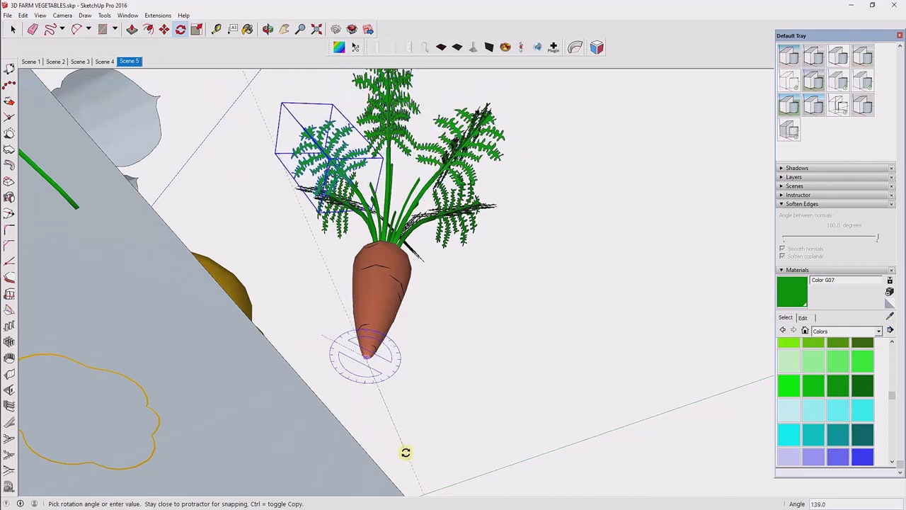
left_click(406, 452)
middle_click_drag(406, 452, 324, 375)
scroll(324, 375, "down", 3)
mouse_move(247, 182)
middle_mouse_down()
mouse_move(364, 204)
mouse_move(162, 121)
mouse_move(470, 153)
mouse_move(305, 168)
mouse_move(275, 15)
middle_mouse_up()
scroll(349, 200, "down", 5)
scroll(351, 201, "down", 3)
scroll(460, 158, "down", 3)
scroll(629, 110, "down", 3)
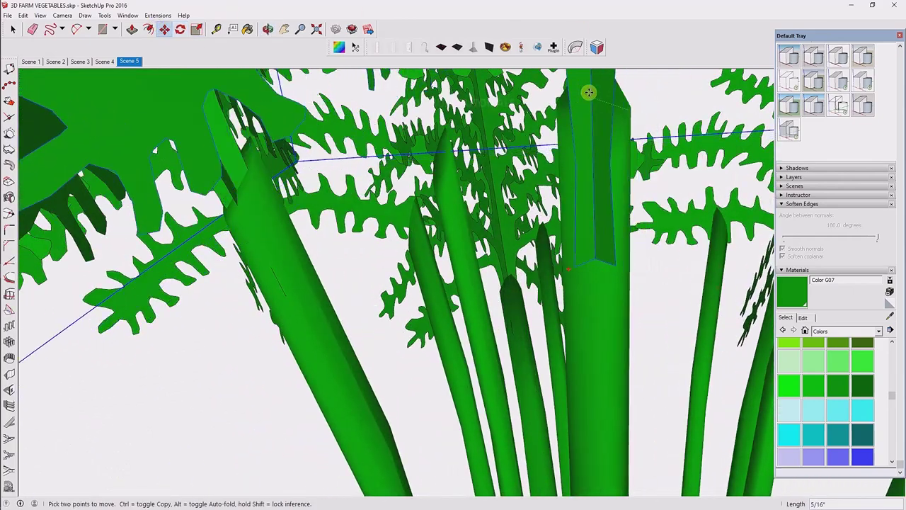
mouse_move(590, 91)
middle_mouse_down()
mouse_move(425, 196)
mouse_move(249, 243)
mouse_move(314, 157)
mouse_move(307, 111)
mouse_move(543, 118)
mouse_move(271, 138)
middle_mouse_up()
scroll(273, 220, "down", 2)
Step: Nudge the selected stem 3/4" up and left, then view the carrot from a low side angle
left_click_drag(271, 138, 236, 106)
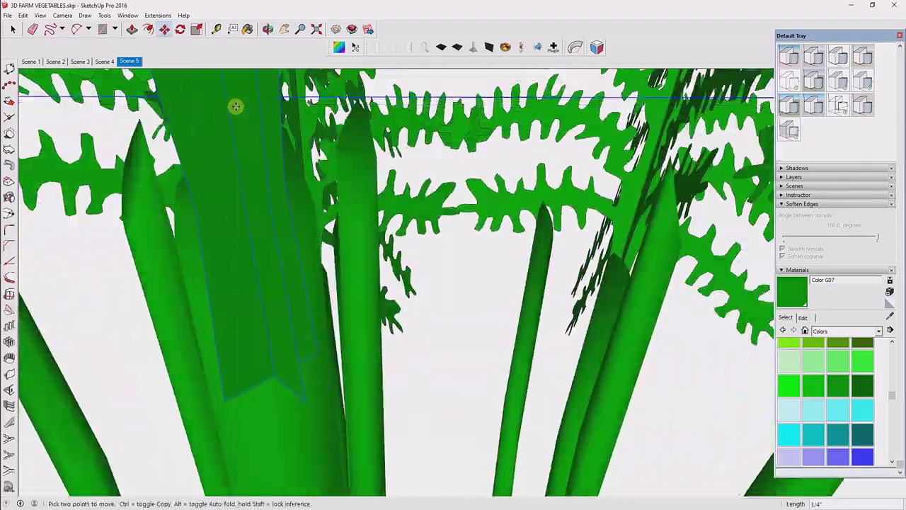
scroll(300, 186, "up", 3)
mouse_move(300, 186)
middle_mouse_down()
mouse_move(474, 217)
mouse_move(304, 202)
middle_mouse_up()
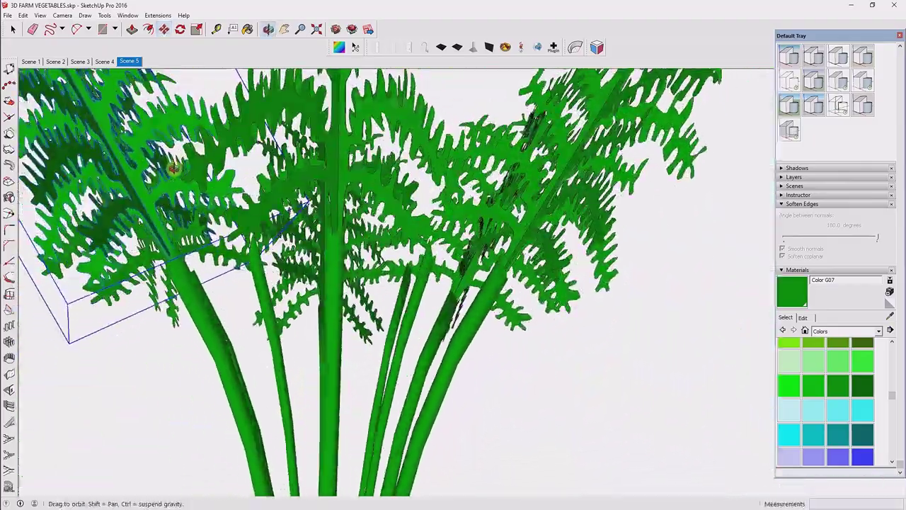
scroll(561, 244, "up", 2)
scroll(561, 244, "down", 3)
middle_click_drag(466, 307, 489, 305)
scroll(417, 283, "up", 5)
scroll(418, 283, "down", 2)
scroll(417, 283, "up", 1)
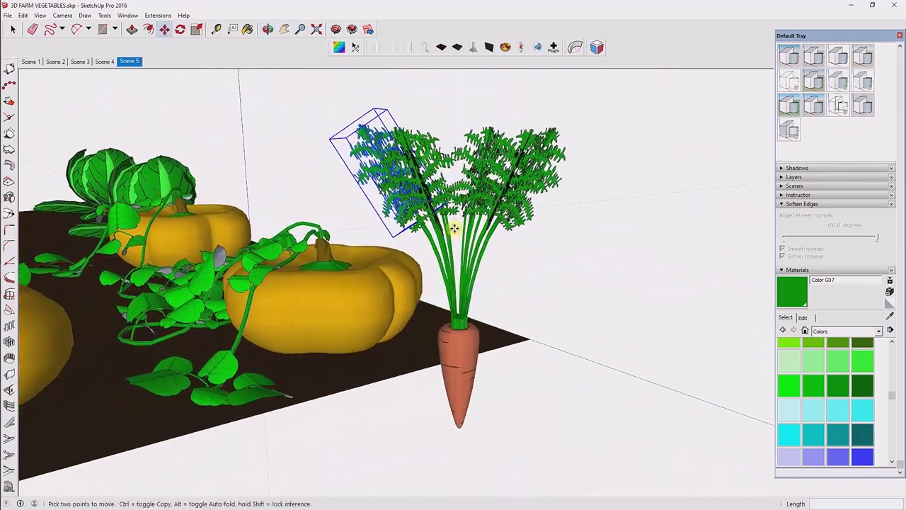
mouse_move(418, 283)
middle_mouse_down()
mouse_move(342, 323)
mouse_move(562, 323)
middle_mouse_up()
scroll(572, 317, "up", 2)
Step: Rotate the leaf upright to 90°, then undo that rotation
right_click(571, 317)
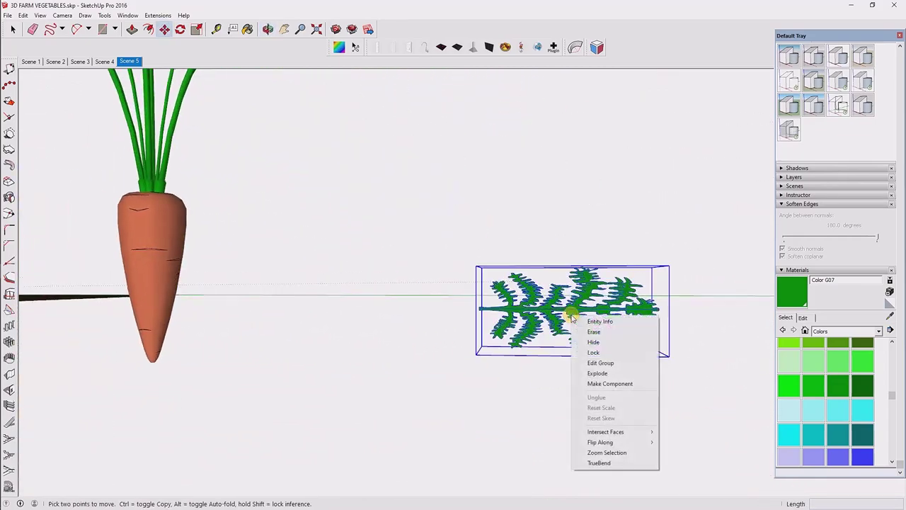
left_click(181, 29)
left_click(493, 308)
left_click(494, 382)
left_click(609, 307)
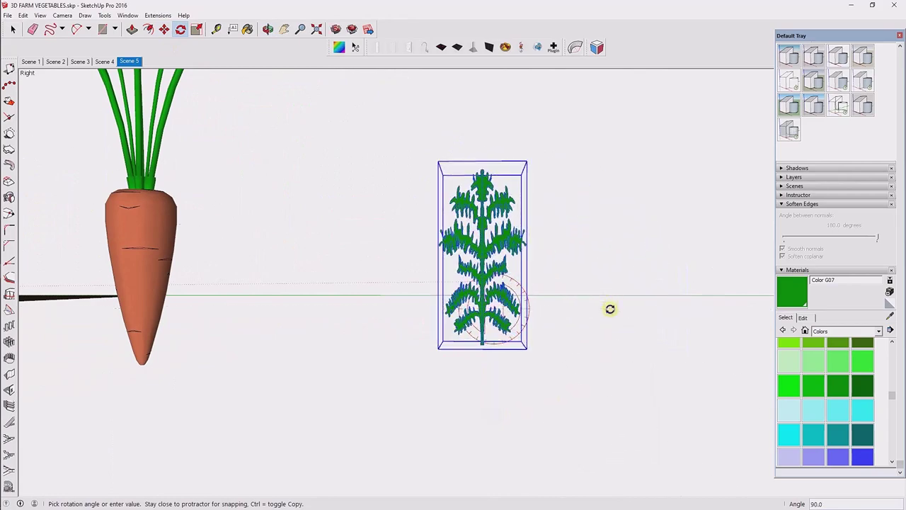
left_click(23, 15)
left_click(28, 26)
Step: Paste a leaf copy and move it onto the carrot top
left_click(23, 15)
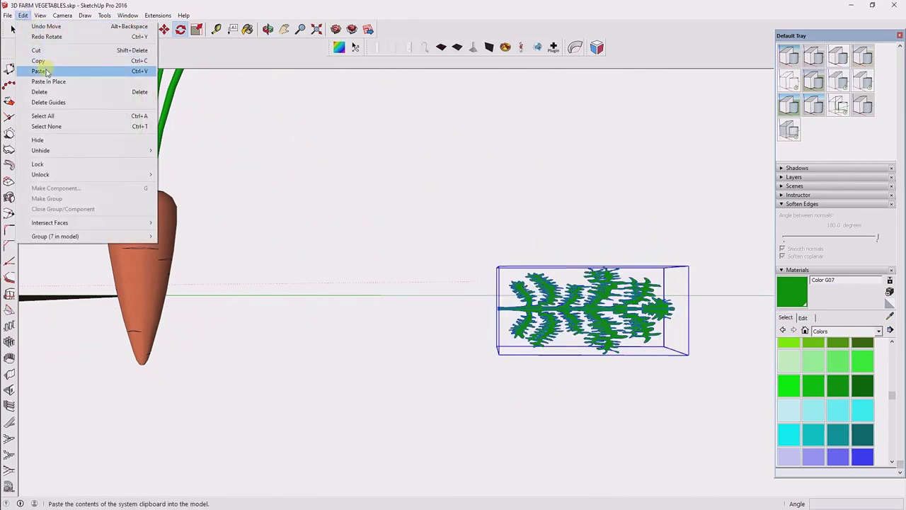
left_click(306, 273)
scroll(279, 256, "down", 3)
middle_click_drag(279, 256, 75, 202)
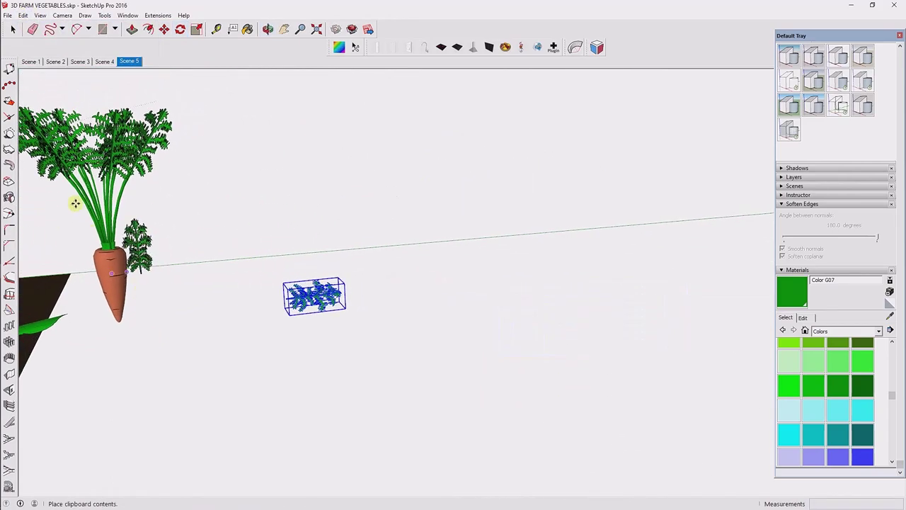
scroll(107, 267, "up", 5)
left_click(126, 304)
key("m")
left_click(192, 304)
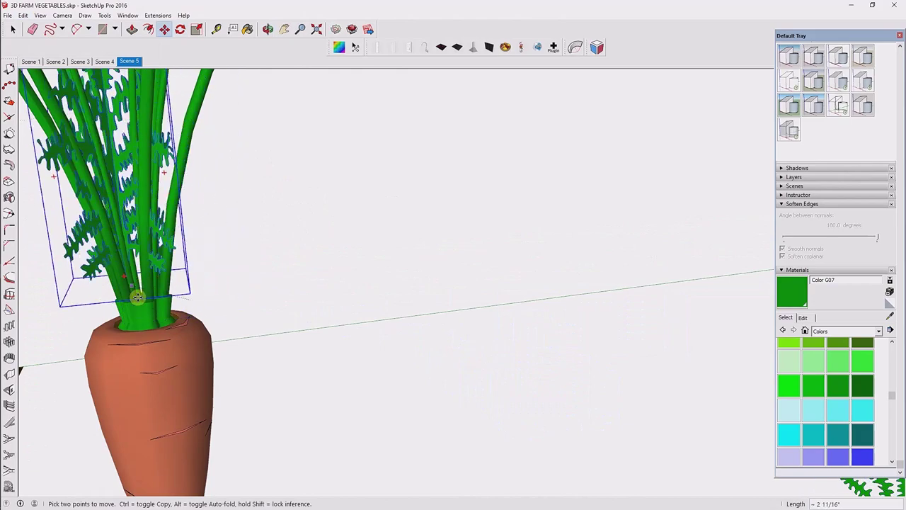
left_click(211, 335)
scroll(211, 335, "down", 3)
Step: Shrink the pasted leaf vertically to 0.57 with the Scale tool
left_click(104, 15)
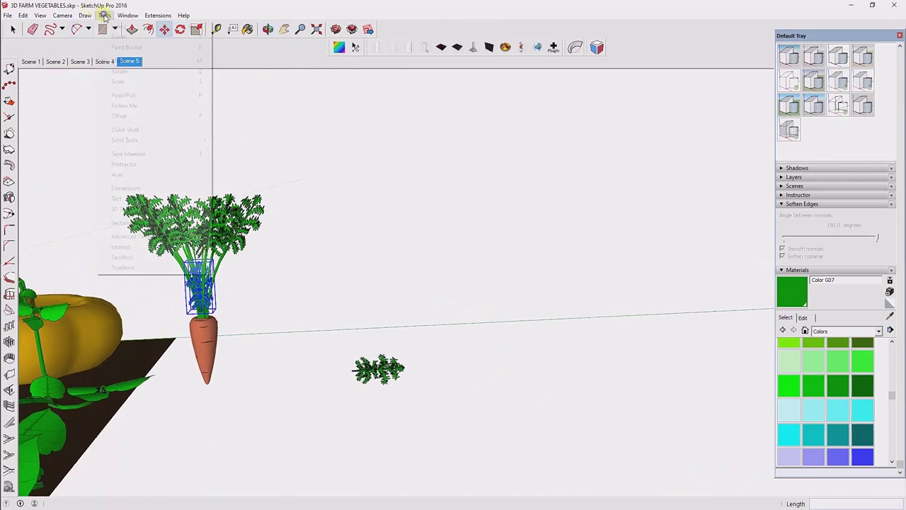
left_click(124, 135)
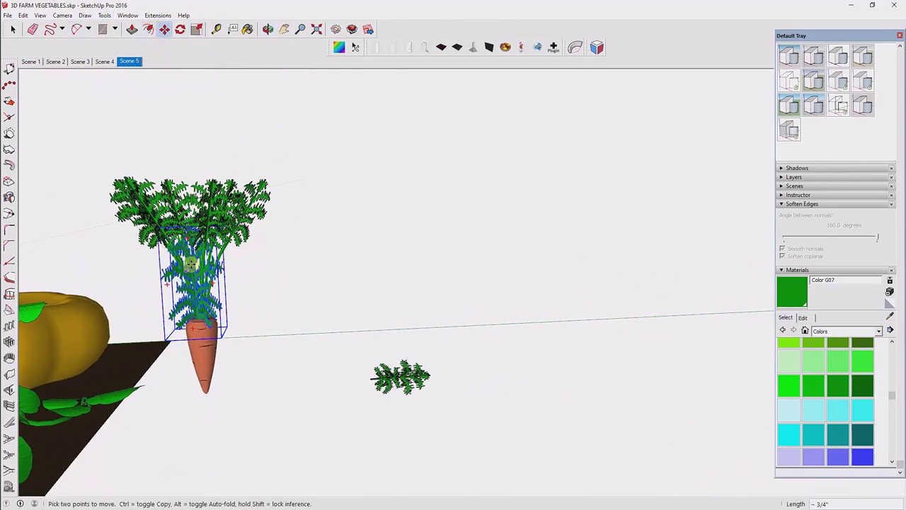
scroll(358, 249, "down", 2)
scroll(297, 145, "up", 5)
left_click(104, 15)
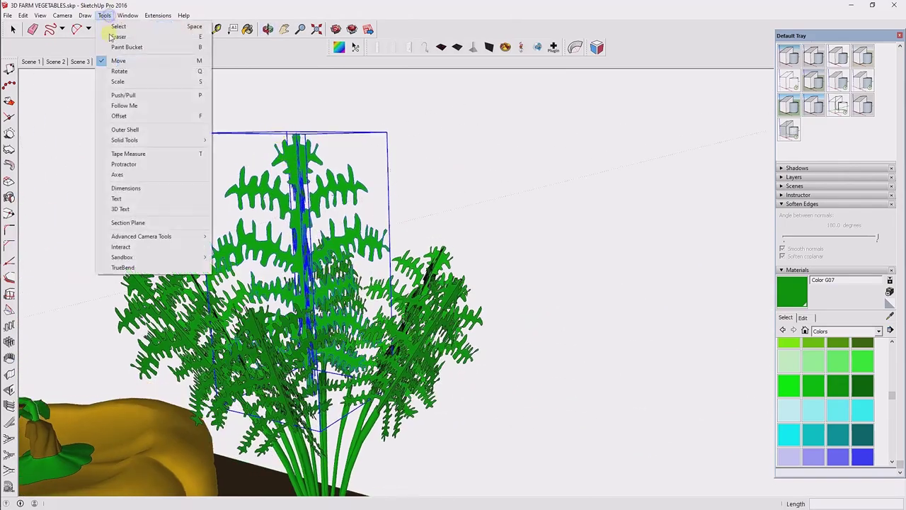
left_click(122, 82)
left_click_drag(293, 133, 301, 251)
Step: Raise the leaf straight up and orbit around the carrot top to check it
left_click(275, 155)
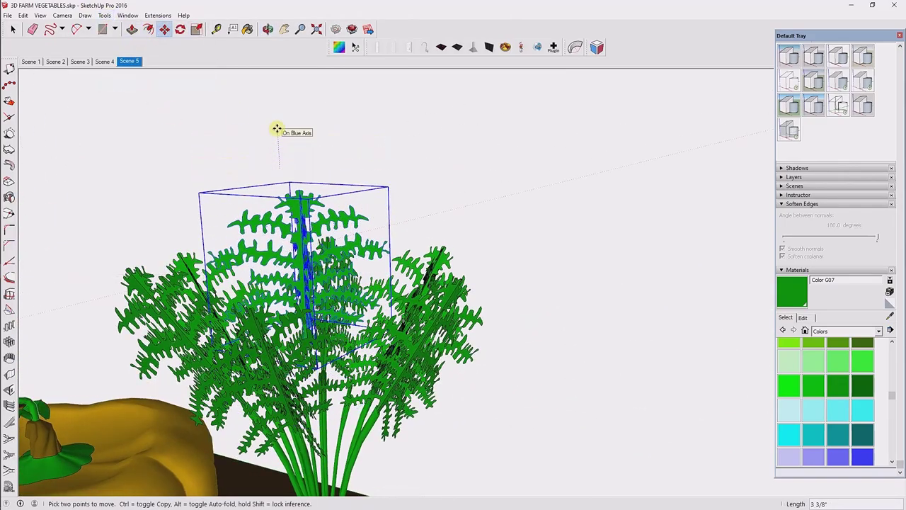
middle_click_drag(277, 128, 461, 231)
left_click(104, 15)
left_click(128, 82)
middle_click_drag(131, 88, 298, 225)
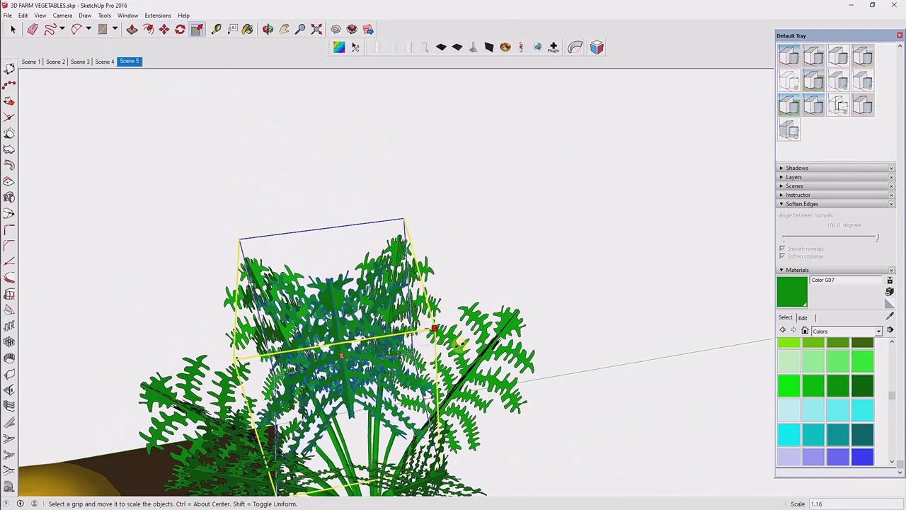
key("m")
scroll(298, 225, "down", 3)
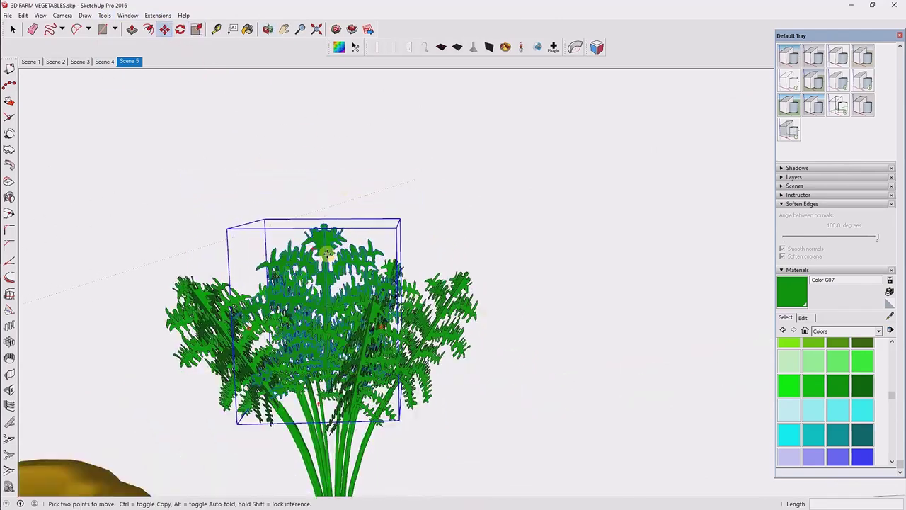
key("o")
left_click_drag(208, 333, 530, 368)
scroll(435, 247, "up", 3)
left_click_drag(435, 246, 435, 139)
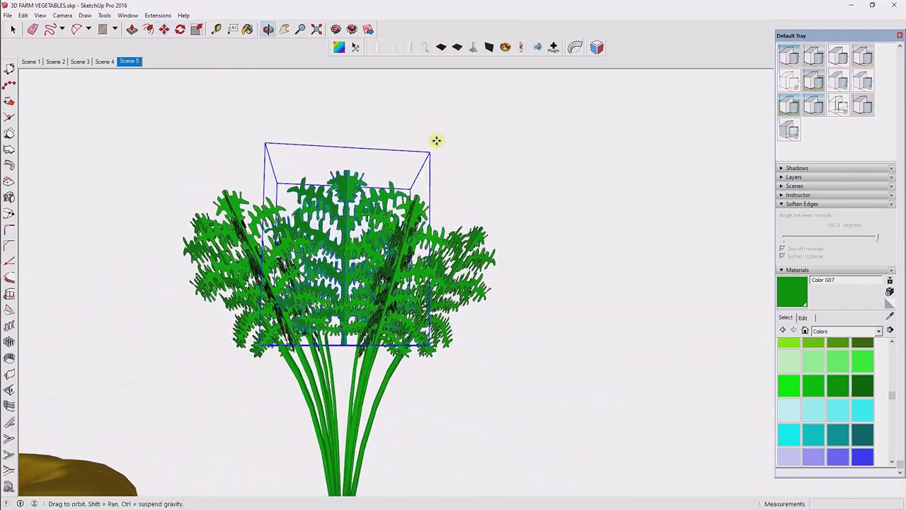
Step: Copy the selected leaf and undo its last three placements
key("m")
left_click(23, 15)
left_click(39, 60)
left_click(22, 14)
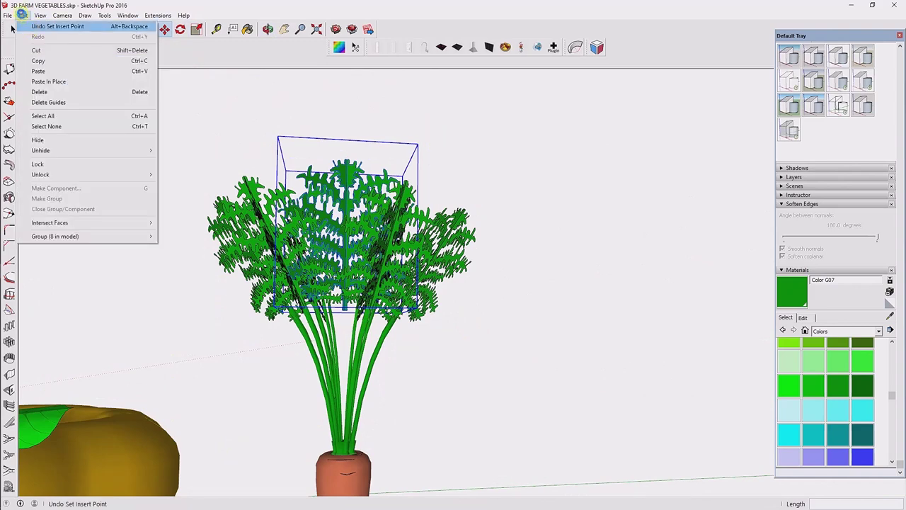
left_click(36, 25)
left_click(23, 15)
left_click(36, 25)
left_click(23, 15)
left_click(35, 25)
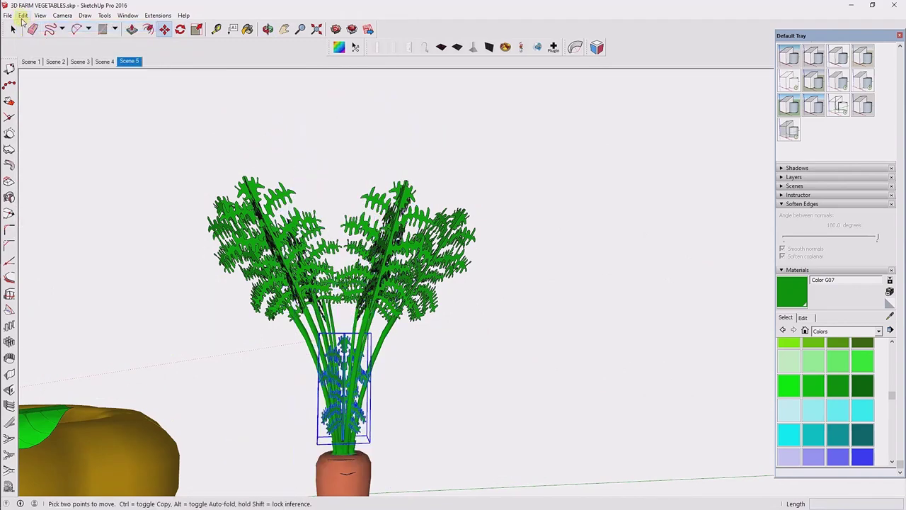
Step: Paste the fern copy in its original place among the carrot's stalks
left_click(23, 15)
left_click(51, 81)
middle_click_drag(228, 224, 340, 213)
right_click(354, 192)
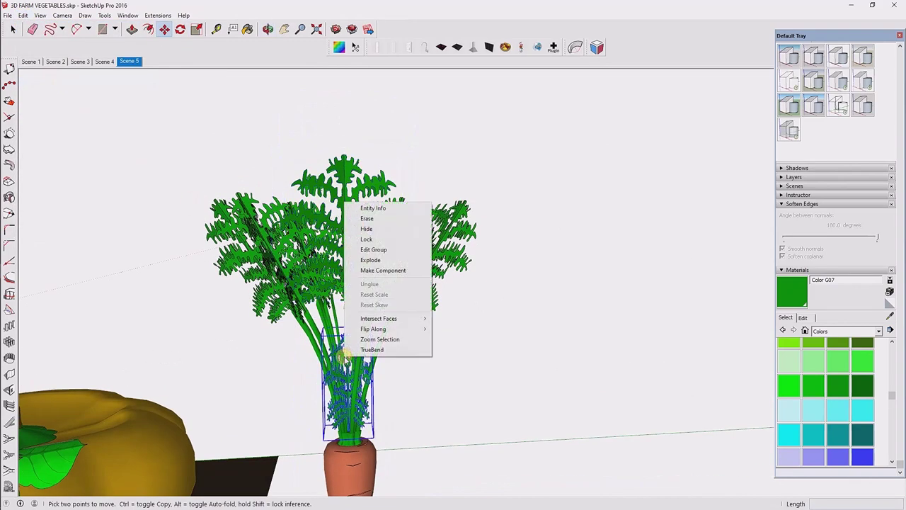
left_click(104, 15)
key("Escape")
middle_click_drag(360, 430, 462, 398)
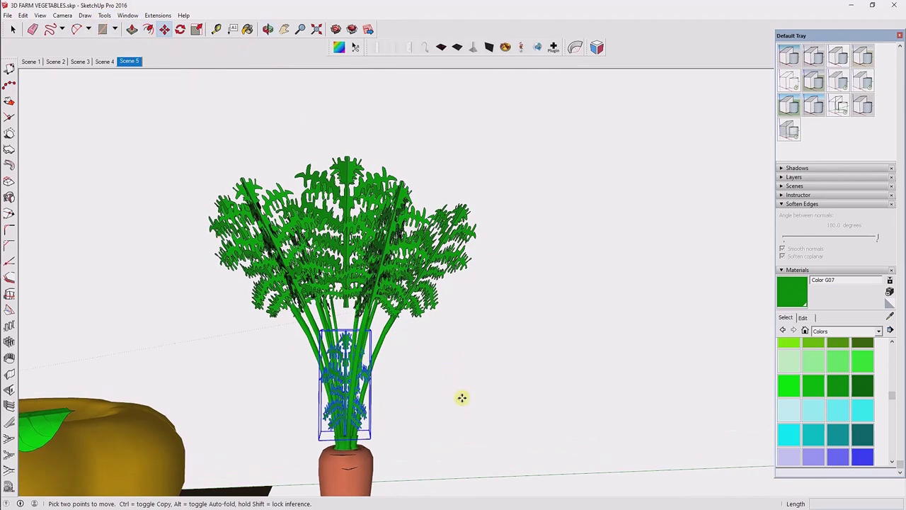
Step: Stretch the carrot's leaf group taller with Scale, then return to Select
left_click(104, 14)
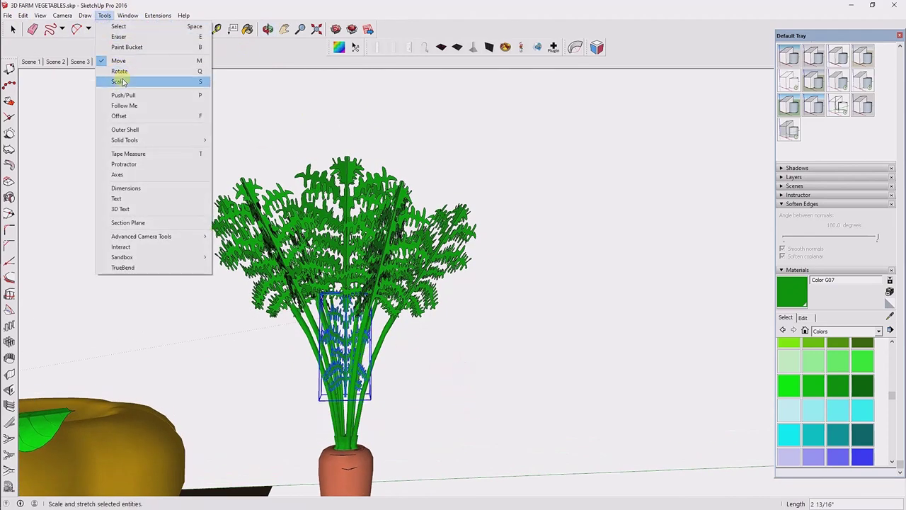
left_click(115, 75)
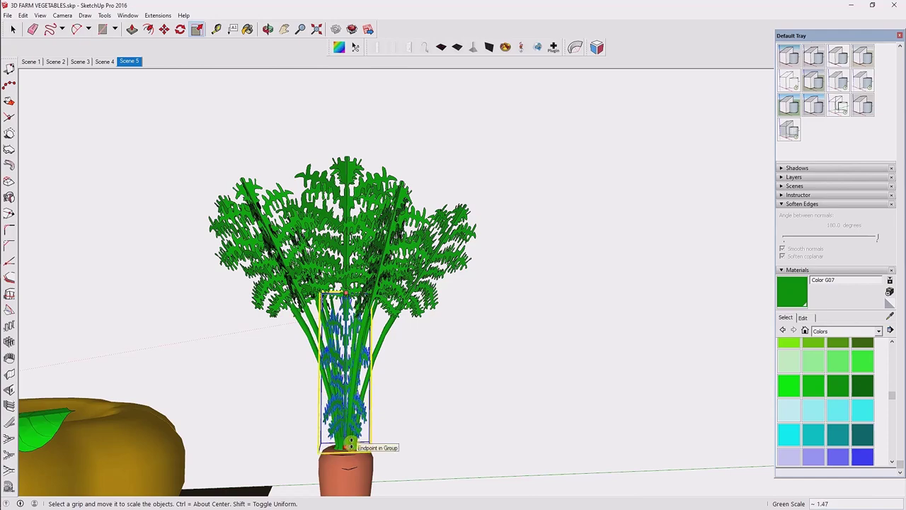
middle_click_drag(350, 444, 273, 327)
scroll(274, 328, "down", 3)
left_click(13, 29)
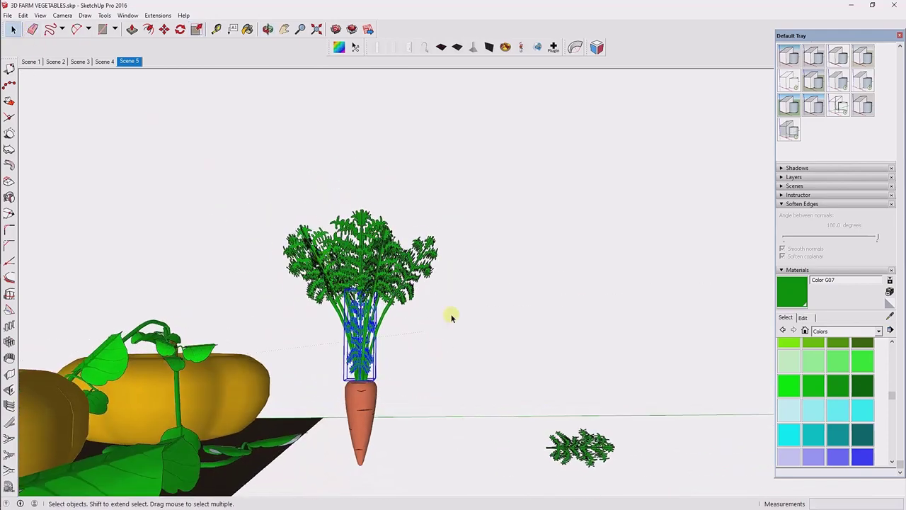
Step: Lock the carrot body and make all its leaf groups into one group
left_click(272, 199)
right_click(385, 318)
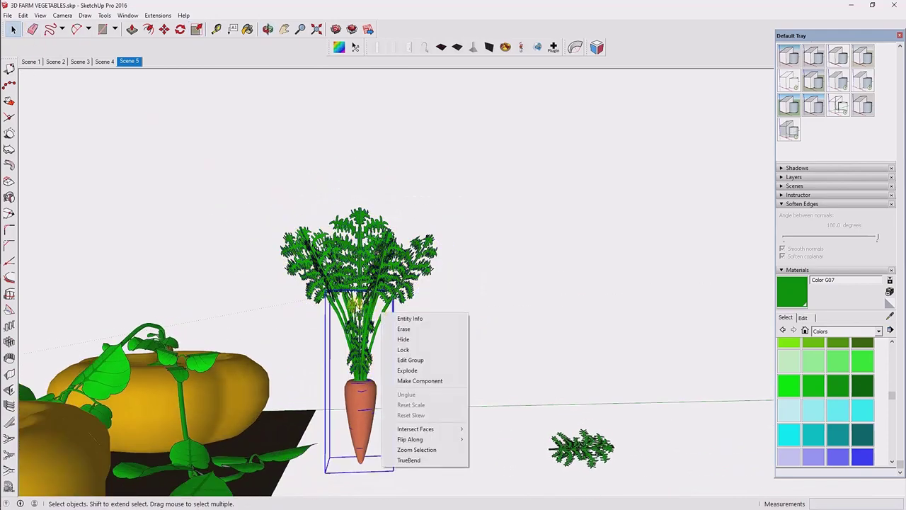
left_click(406, 349)
left_click_drag(453, 368, 280, 201)
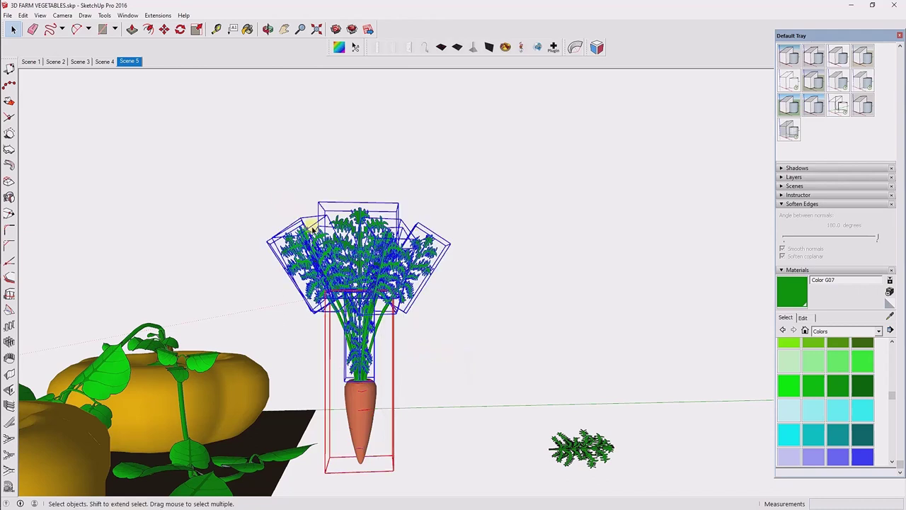
right_click(365, 336)
left_click(396, 350)
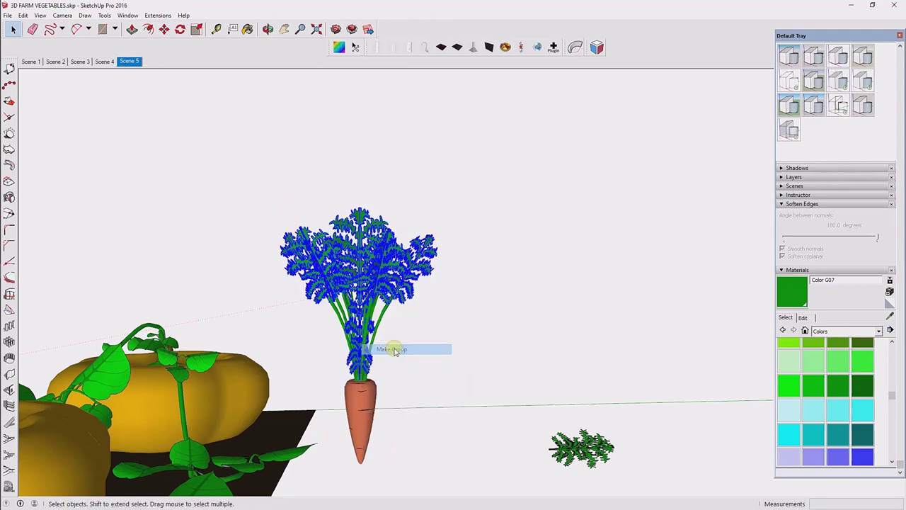
Step: Unlock the carrot group and orbit over the pumpkin and watermelon patch
right_click(375, 242)
left_click(396, 278)
left_click(427, 419)
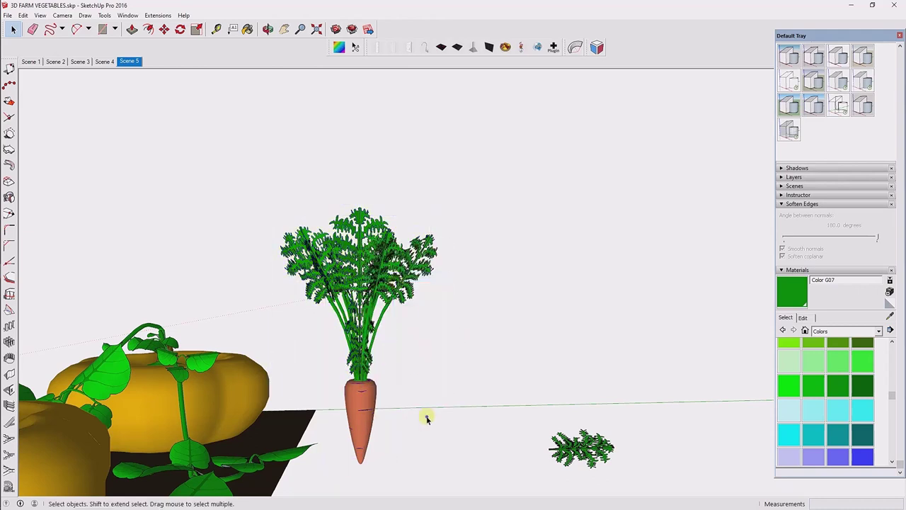
right_click(380, 273)
left_click(399, 358)
mouse_move(473, 248)
middle_mouse_down()
mouse_move(542, 361)
mouse_move(330, 253)
mouse_move(496, 354)
middle_mouse_up()
scroll(517, 373, "up", 3)
key("space")
right_click(517, 373)
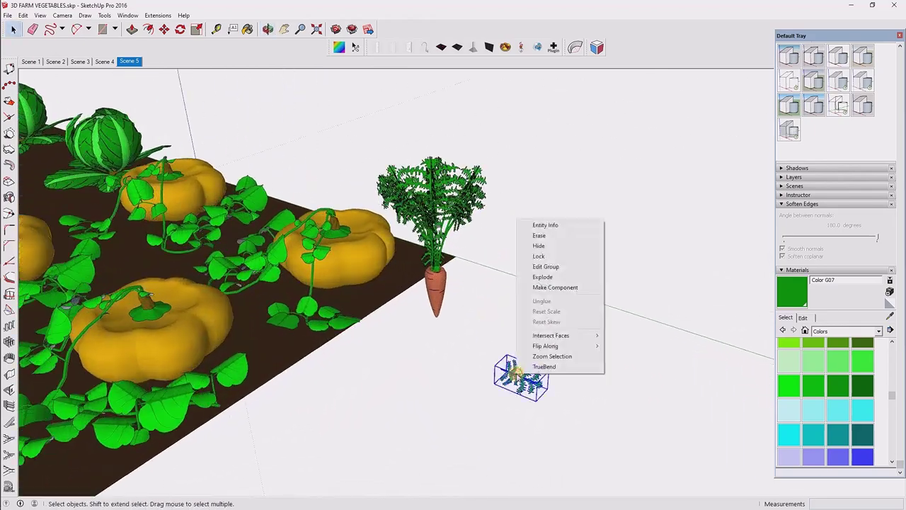
left_click(164, 28)
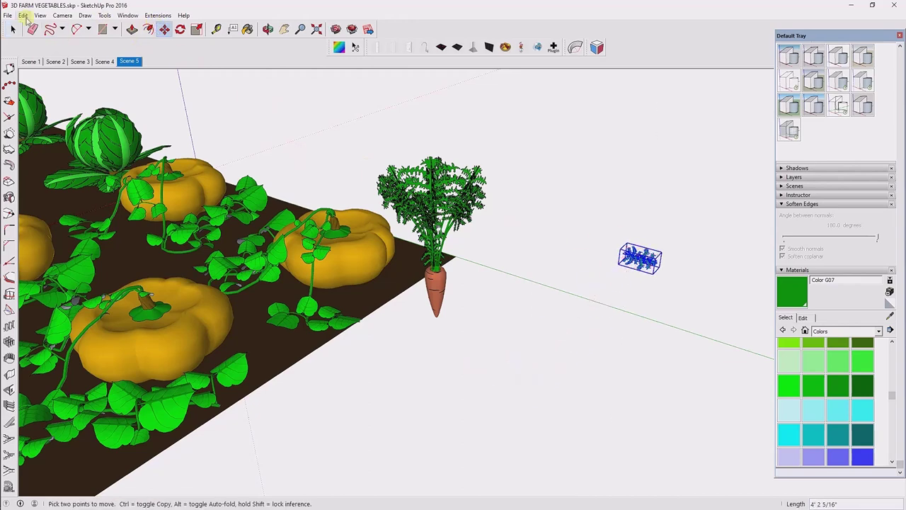
Step: Select the whole carrot with its leaves and copy it
right_click(453, 216)
left_click(23, 14)
left_click(175, 173)
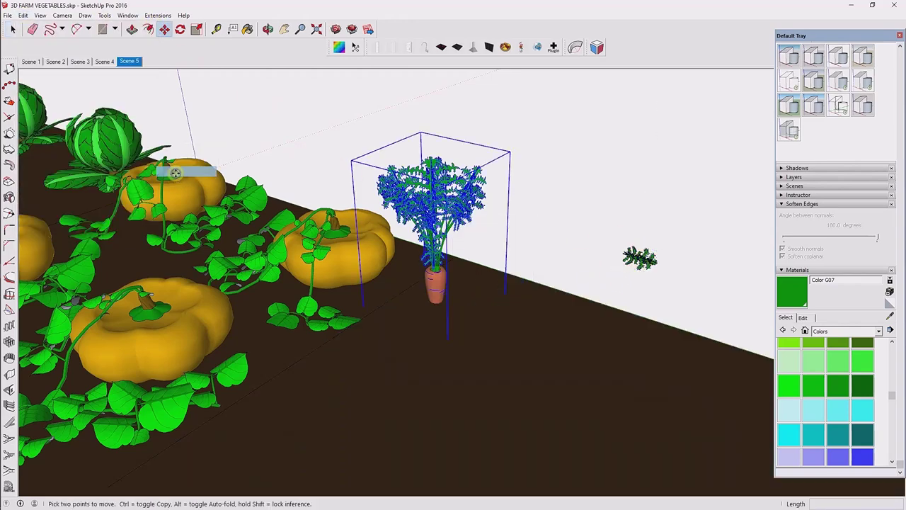
middle_click_drag(175, 173, 522, 247)
left_click(23, 14)
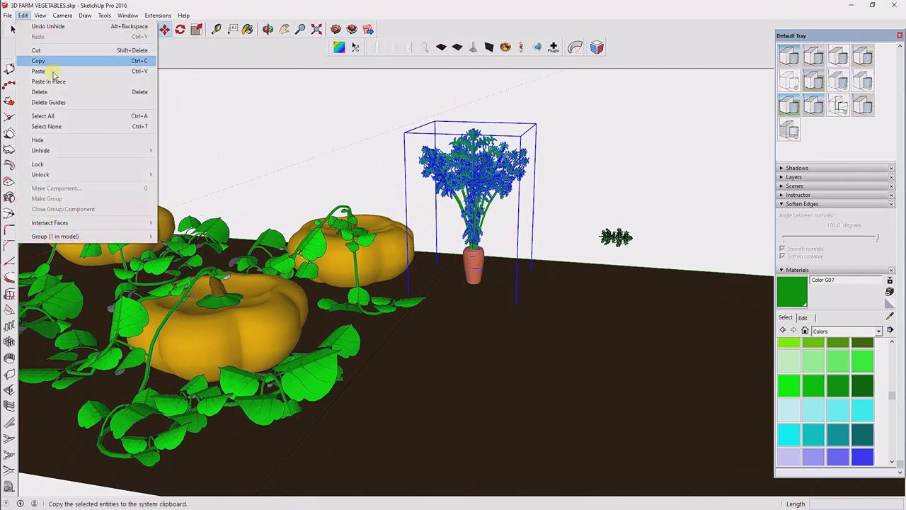
left_click(50, 62)
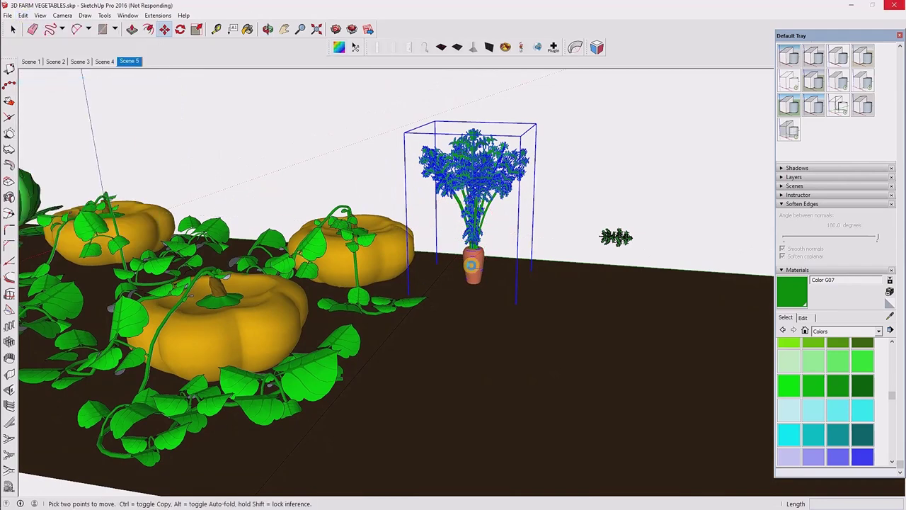
Step: Ctrl-move a copy of the carrot to stand beside the original
middle_click_drag(450, 225, 441, 320)
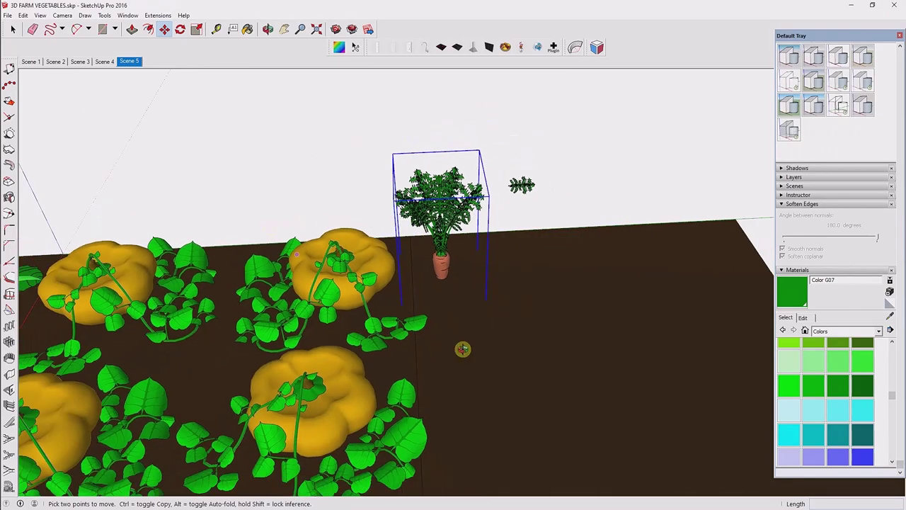
left_click(443, 321)
key("ctrl")
mouse_move(541, 321)
middle_mouse_down()
mouse_move(411, 388)
mouse_move(375, 293)
middle_mouse_up()
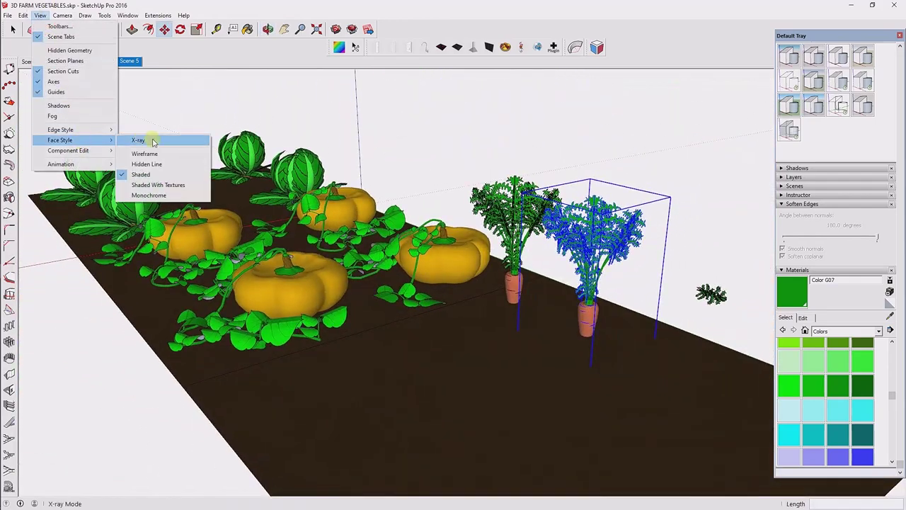
Step: Show the ground's soil texture and check the Scene 4 and Scene 1 views
left_click(152, 188)
mouse_move(152, 188)
middle_mouse_down()
mouse_move(276, 234)
mouse_move(129, 61)
middle_mouse_up()
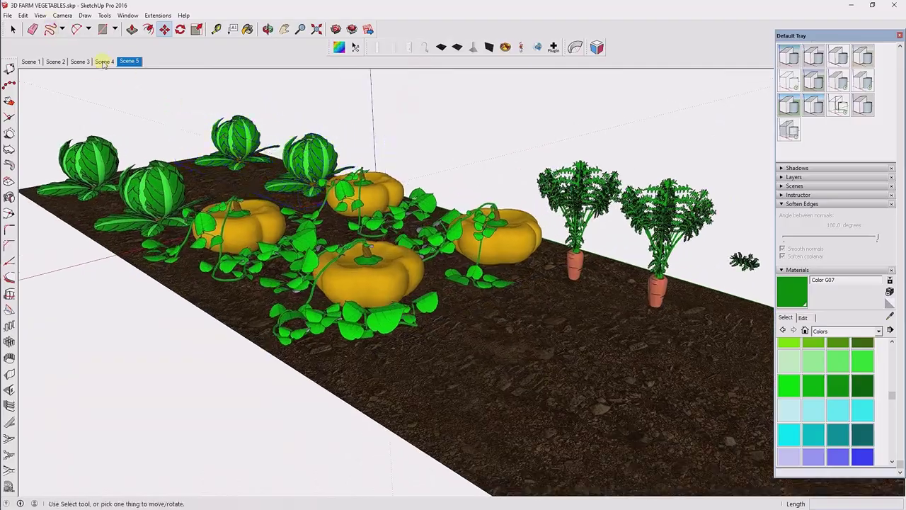
left_click(104, 62)
left_click(31, 62)
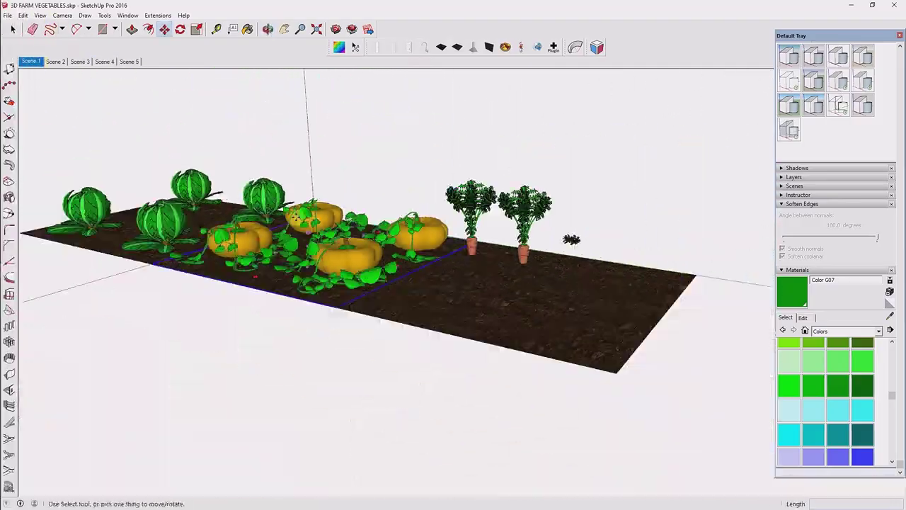
Step: Switch to Scene 5 and change how the model's edges are displayed
right_click(522, 239)
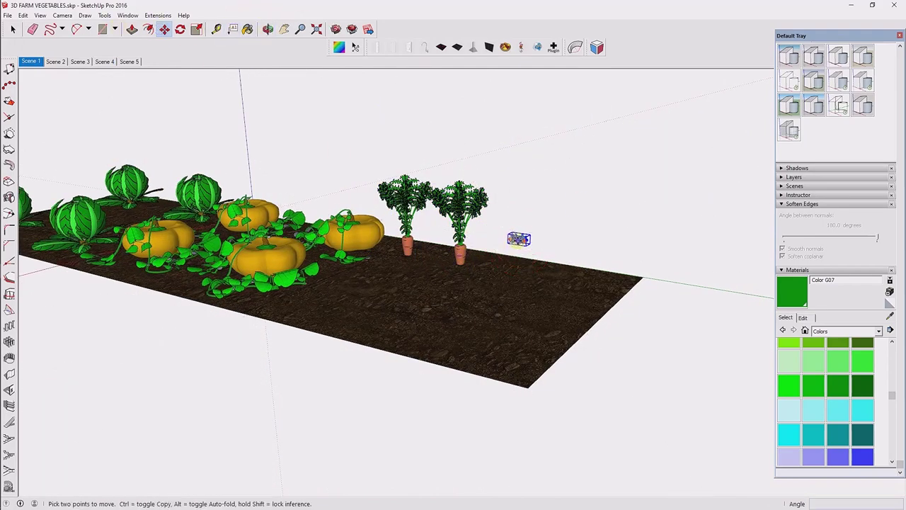
scroll(414, 257, "up", 5)
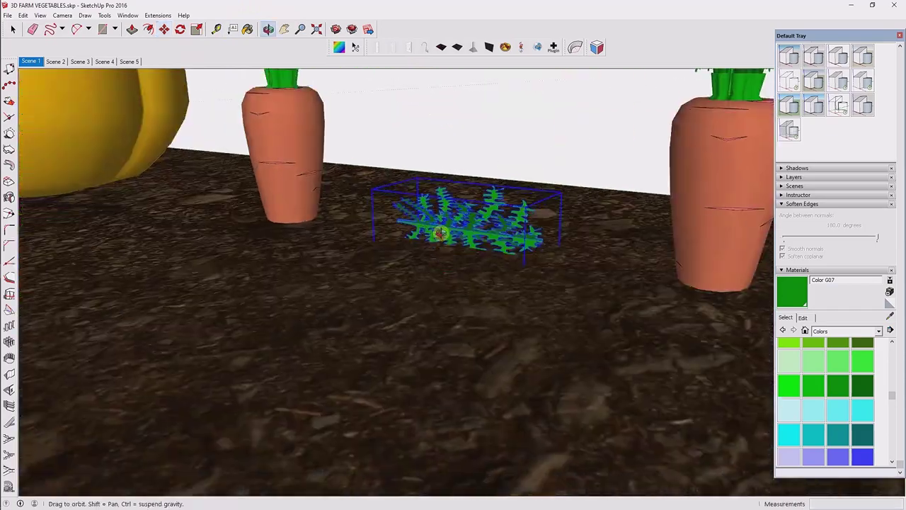
middle_click_drag(435, 283, 425, 290)
scroll(425, 290, "down", 4)
left_click(41, 15)
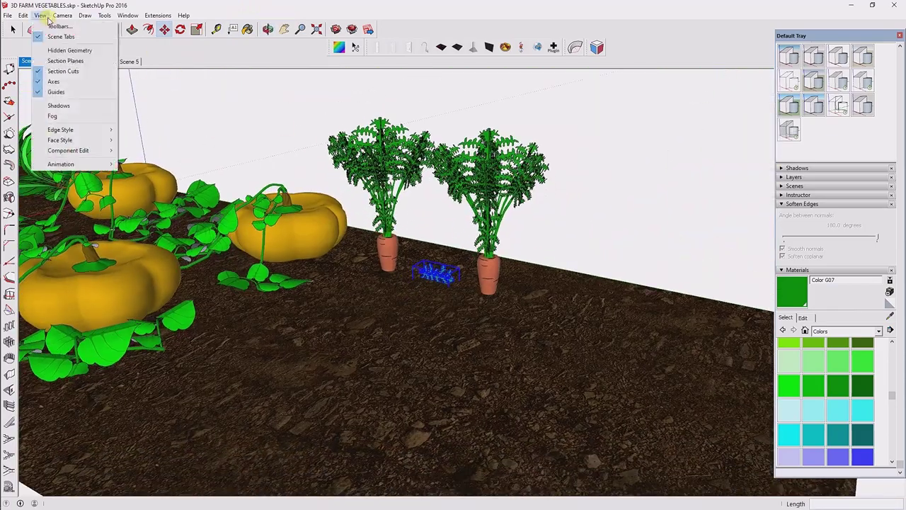
left_click(129, 62)
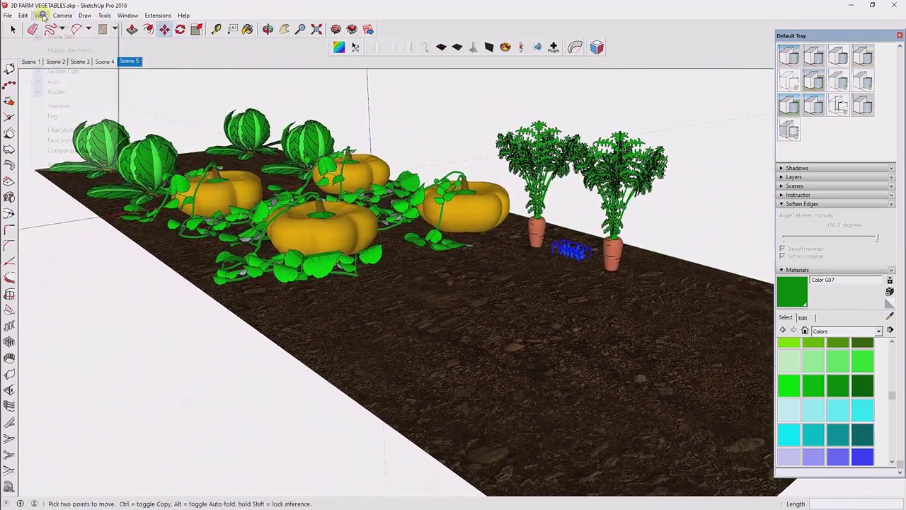
left_click(145, 127)
right_click(131, 64)
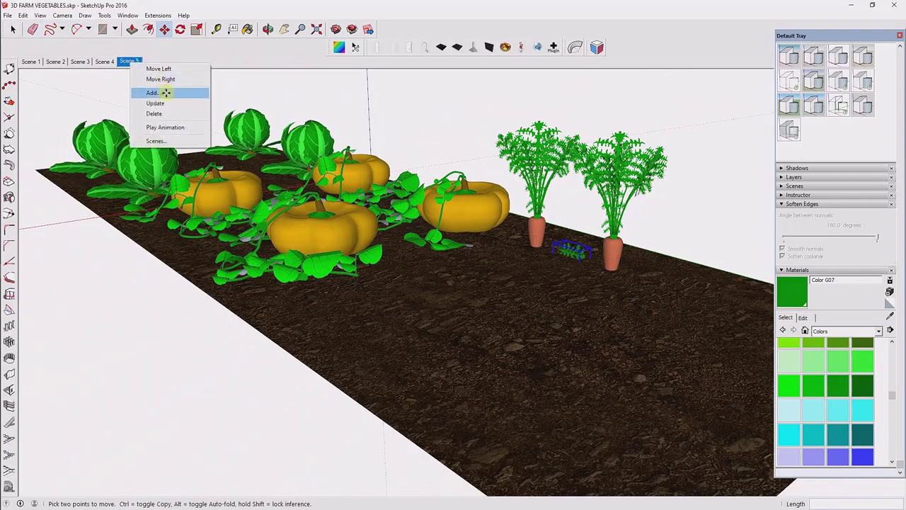
Step: Turn on shadows and view them from a low angle under the pumpkins
middle_click_drag(160, 102, 66, 110)
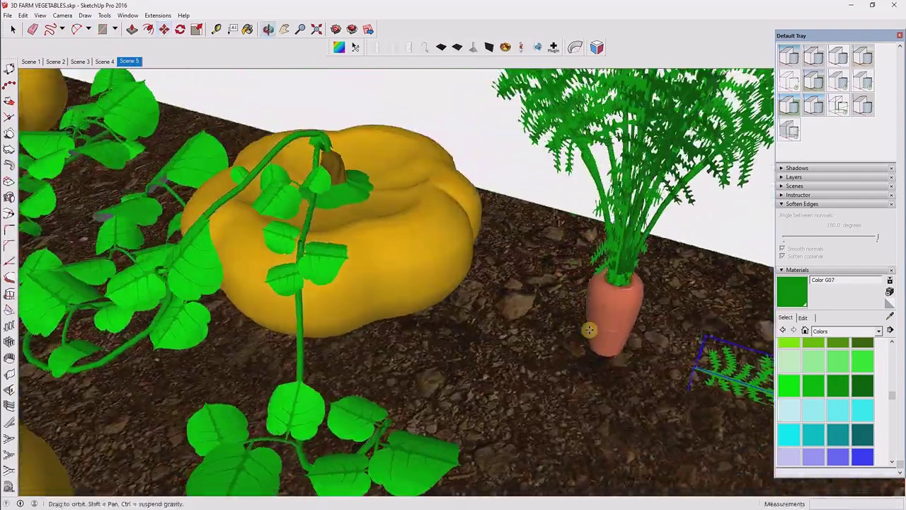
mouse_move(65, 110)
middle_mouse_down()
mouse_move(512, 330)
mouse_move(255, 233)
mouse_move(434, 391)
mouse_move(375, 316)
middle_mouse_up()
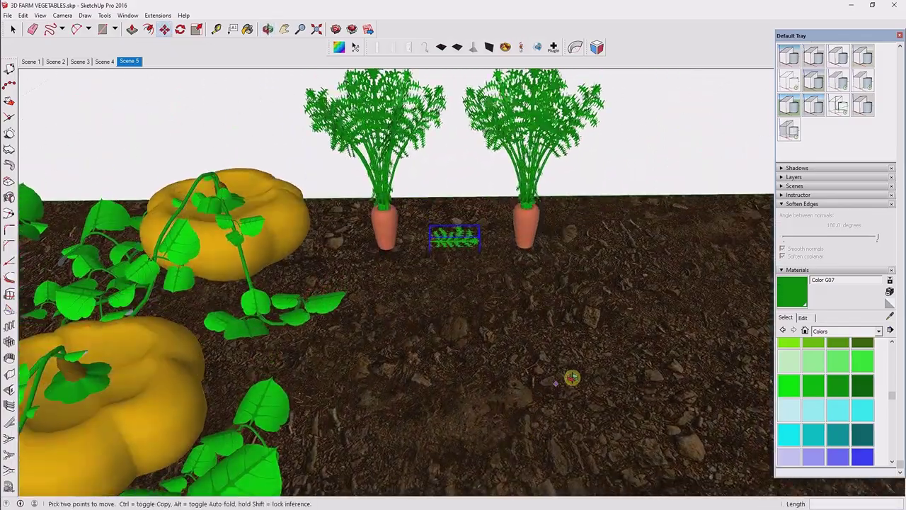
middle_click_drag(491, 350, 194, 109)
left_click(39, 15)
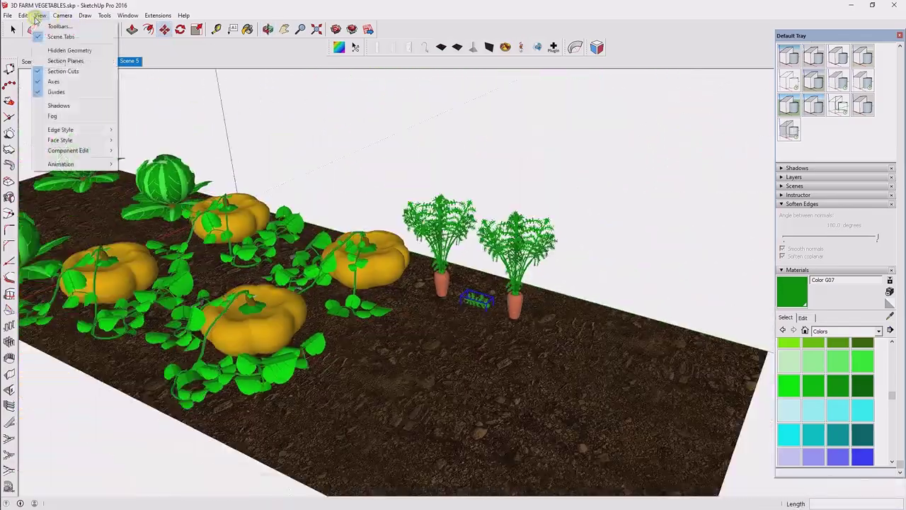
left_click(59, 105)
middle_click_drag(558, 415, 648, 302)
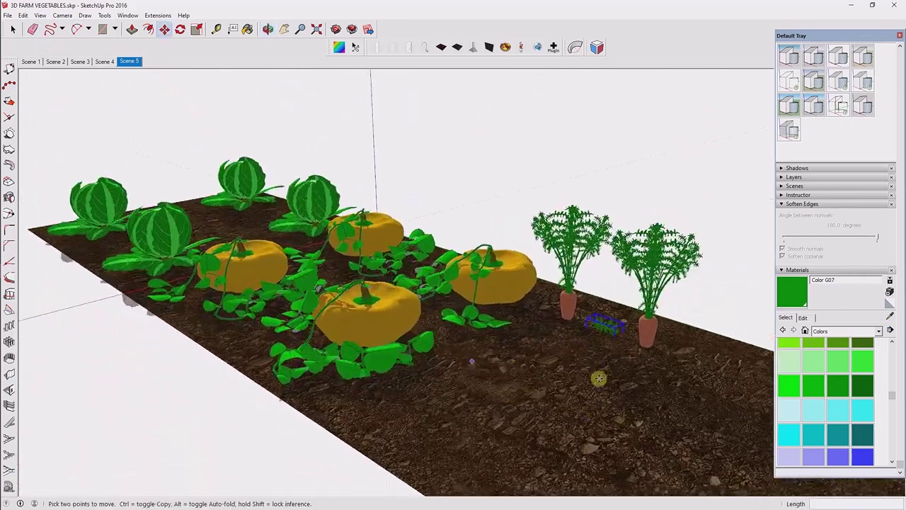
scroll(199, 314, "up", 2)
middle_click_drag(198, 314, 193, 318)
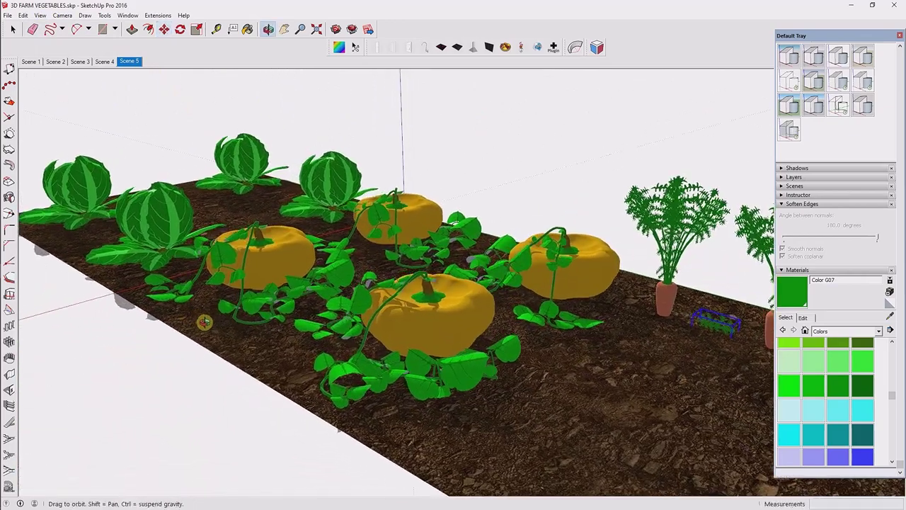
Step: Turn shadows off and orbit in toward the pumpkins and carrots
mouse_move(248, 338)
middle_mouse_down()
mouse_move(461, 431)
mouse_move(275, 437)
mouse_move(532, 368)
mouse_move(455, 427)
mouse_move(141, 114)
middle_mouse_up()
left_click(40, 15)
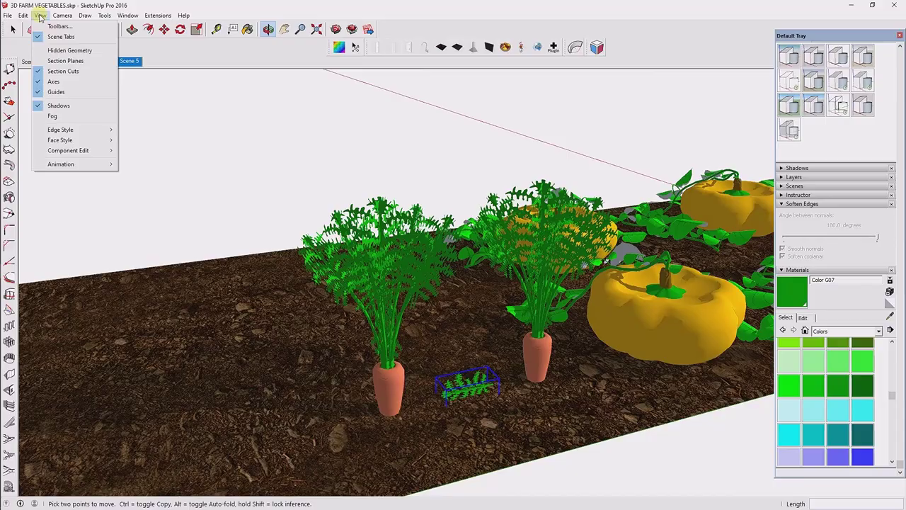
left_click(63, 106)
mouse_move(63, 106)
middle_mouse_down()
mouse_move(543, 298)
mouse_move(562, 243)
mouse_move(177, 356)
mouse_move(307, 346)
mouse_move(354, 390)
mouse_move(593, 298)
mouse_move(382, 214)
mouse_move(390, 283)
middle_mouse_up()
scroll(536, 307, "up", 3)
middle_click_drag(536, 308, 518, 219)
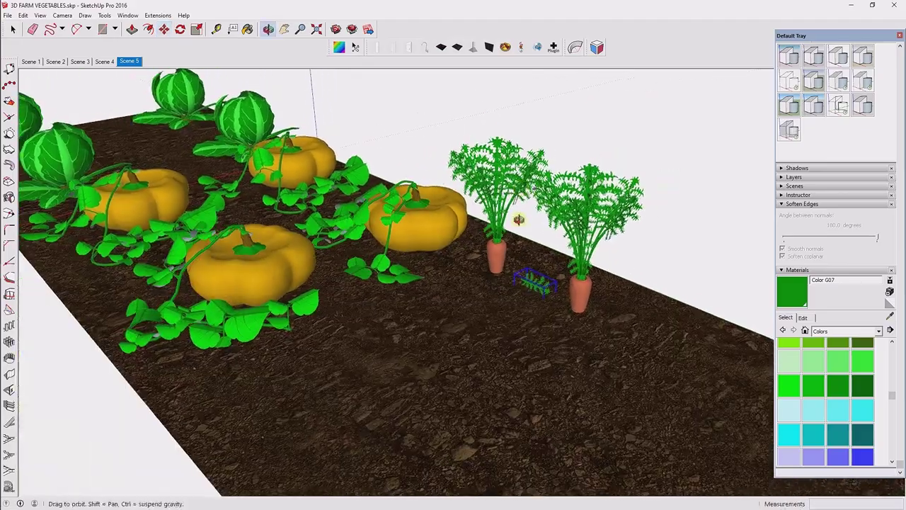
scroll(458, 365, "up", 3)
Step: Return to the Scene 5 view and zoom in on the bed from a new angle
left_click(129, 61)
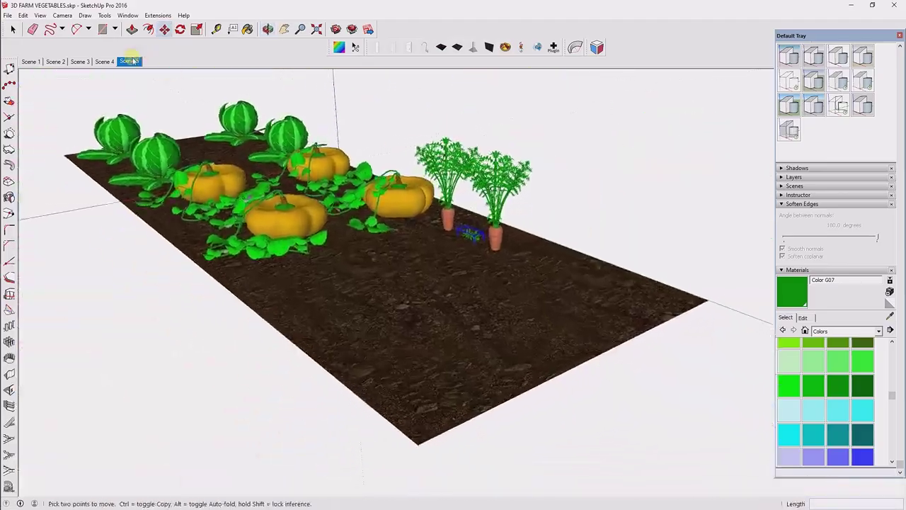
right_click(598, 414)
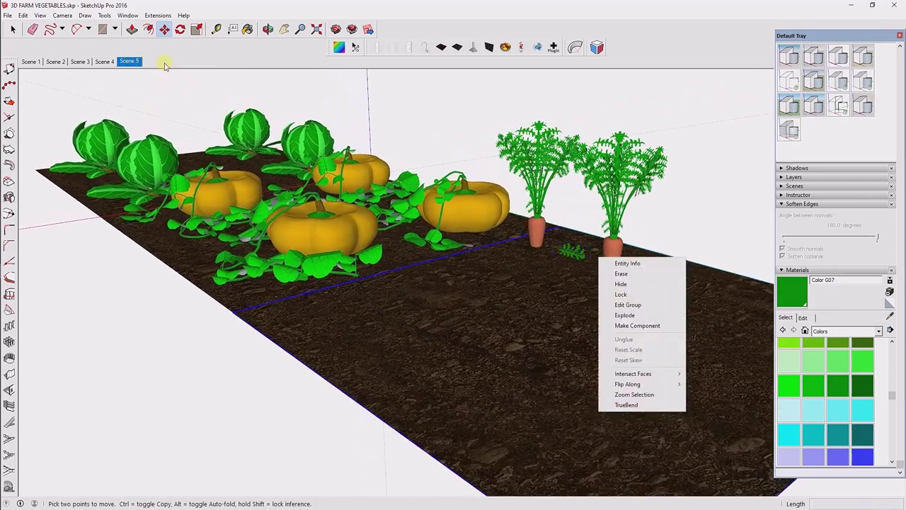
middle_click_drag(47, 248, 546, 359)
scroll(320, 87, "up", 3)
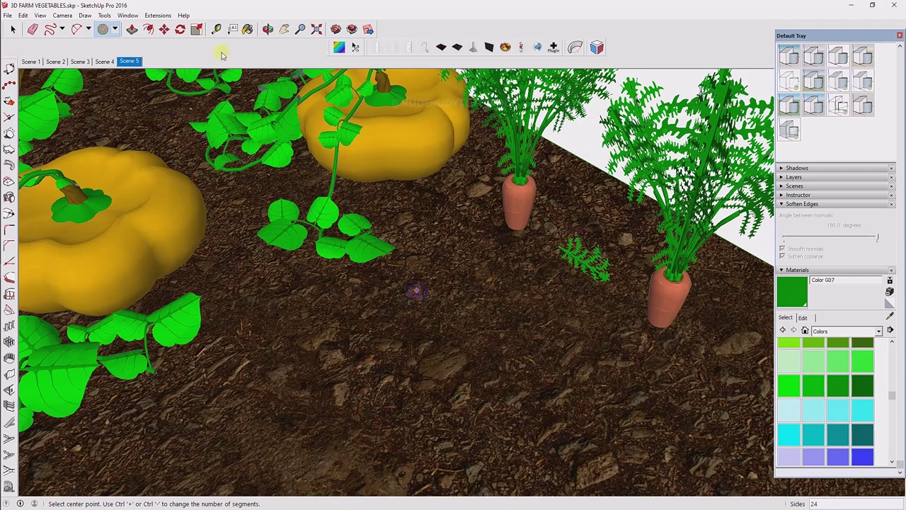
Step: Draw a circle on the soil and extrude it into a thin cylinder
scroll(322, 177, "down", 3)
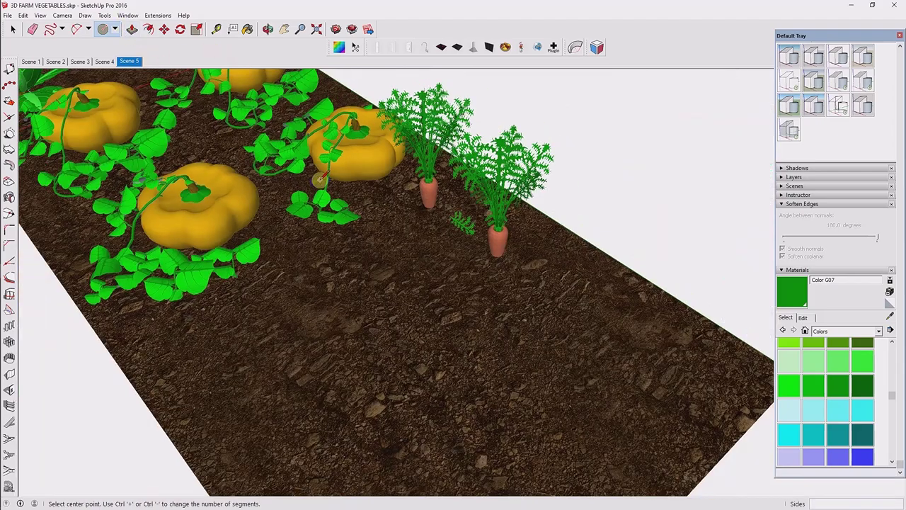
scroll(422, 379, "up", 3)
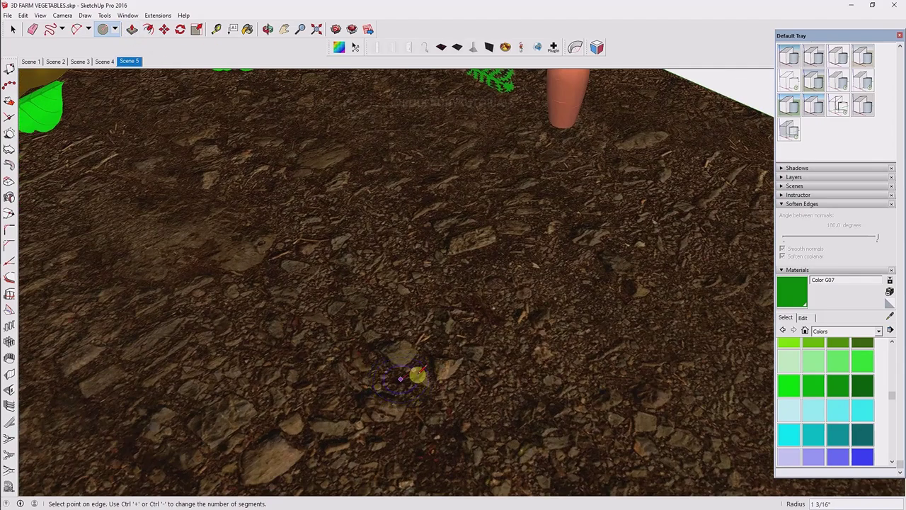
left_click(400, 380)
scroll(408, 375, "up", 3)
right_click(420, 374)
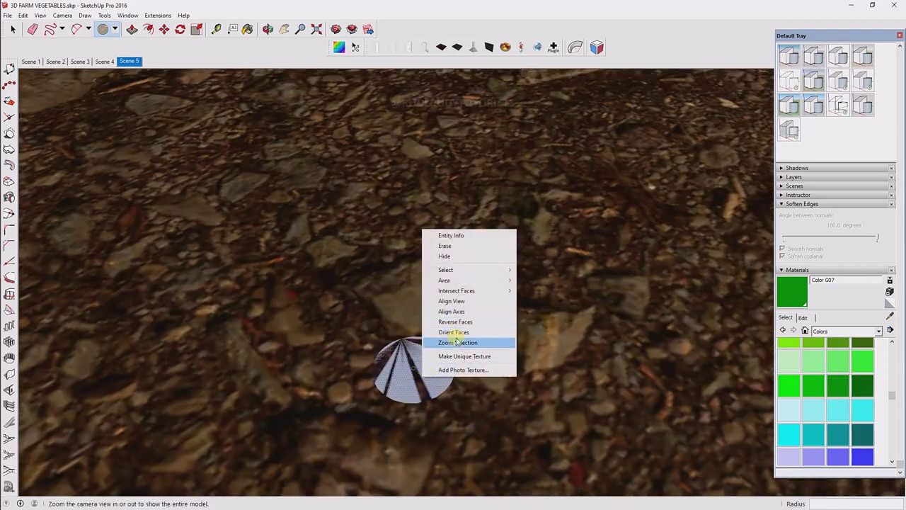
left_click(382, 241)
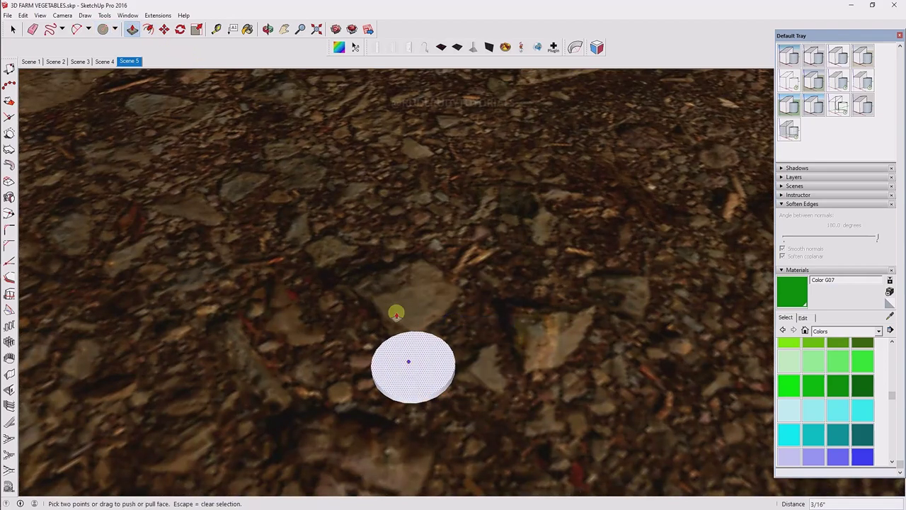
left_click(40, 15)
right_click(402, 360)
left_click(104, 15)
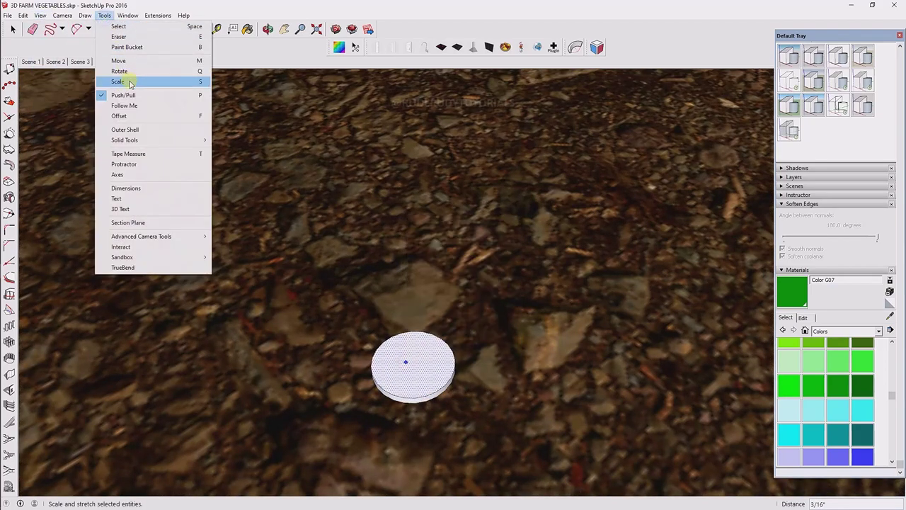
left_click(129, 83)
middle_click_drag(332, 266, 362, 270)
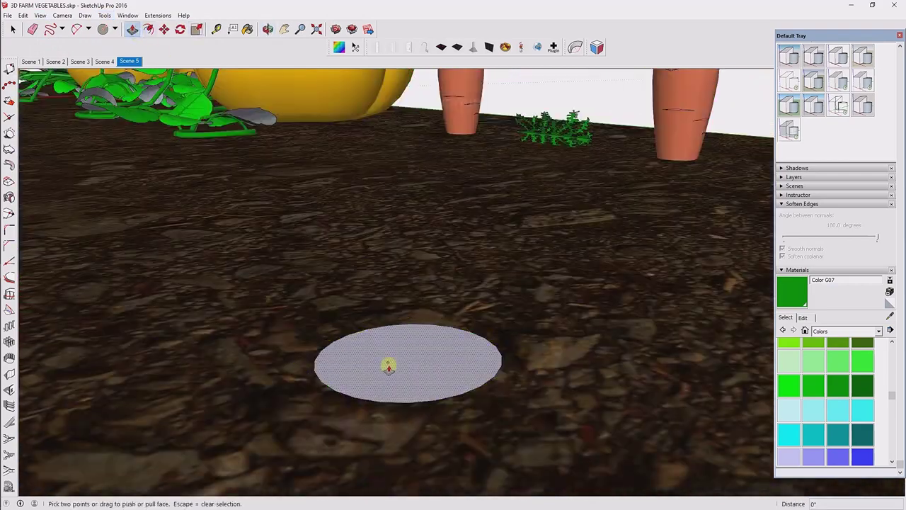
left_click_drag(389, 366, 389, 354)
Step: Pull the disk up again to make the cylinder taller
right_click(390, 354)
left_click(85, 14)
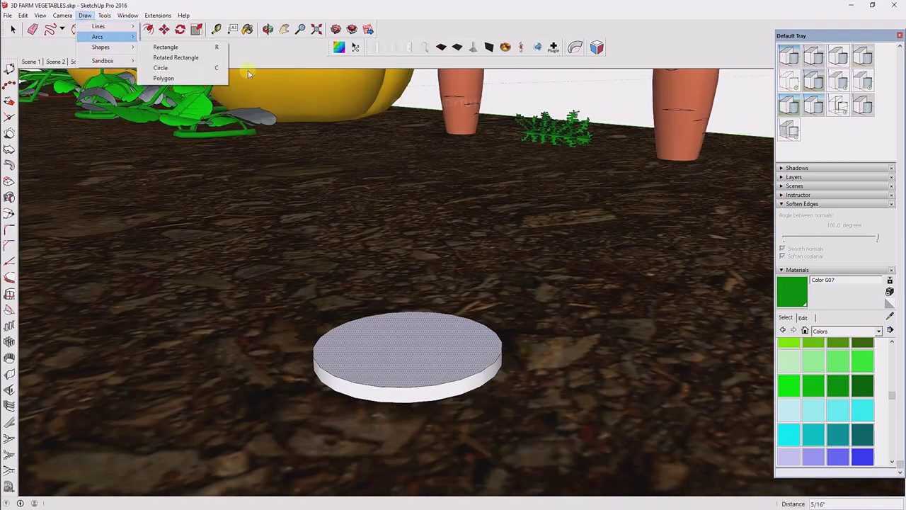
right_click(394, 352)
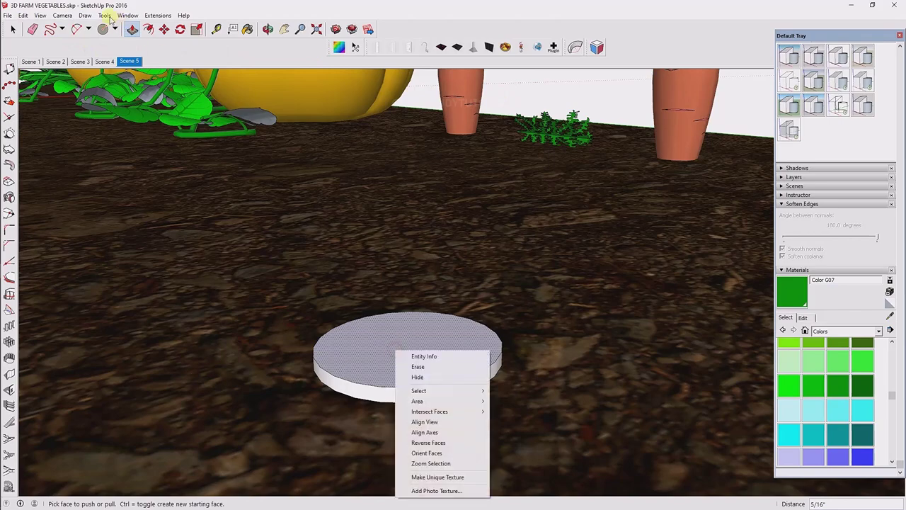
left_click(104, 15)
left_click(130, 84)
middle_click_drag(544, 349, 536, 366)
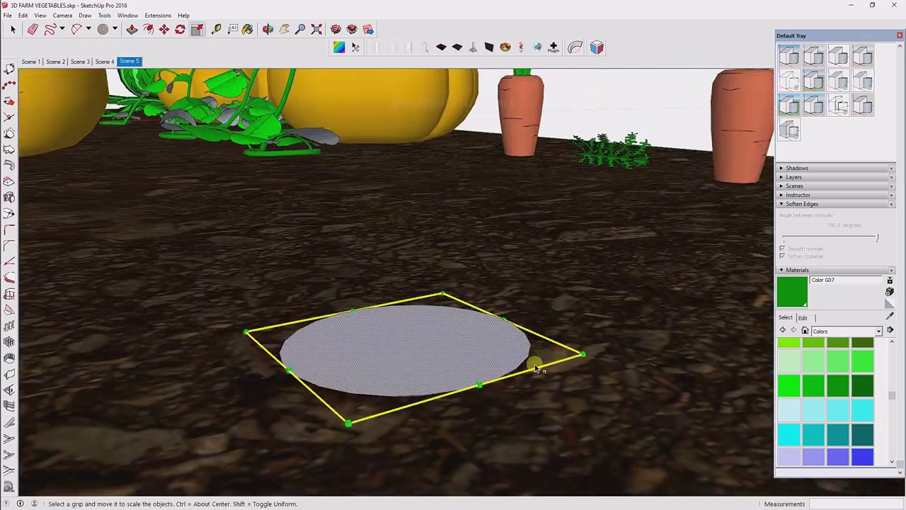
left_click_drag(396, 351, 393, 315)
right_click(393, 314)
left_click(104, 15)
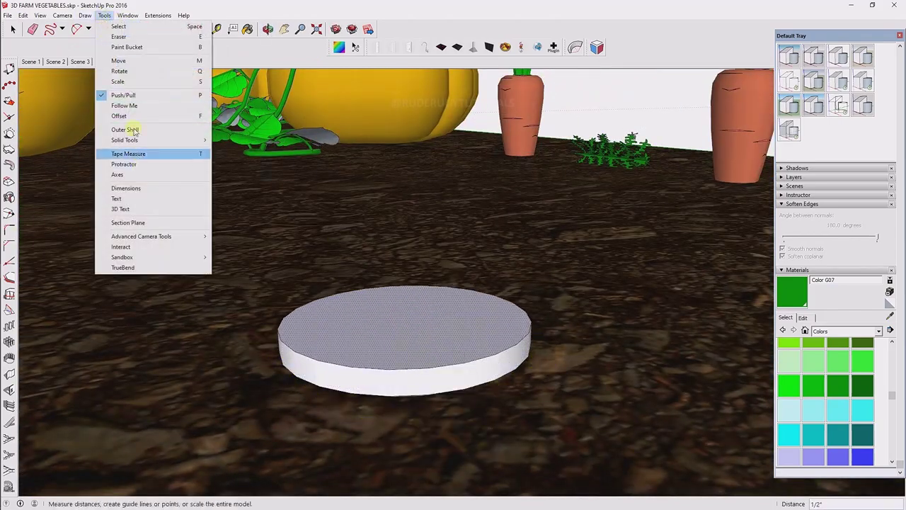
left_click(117, 81)
scroll(400, 397, "up", 2)
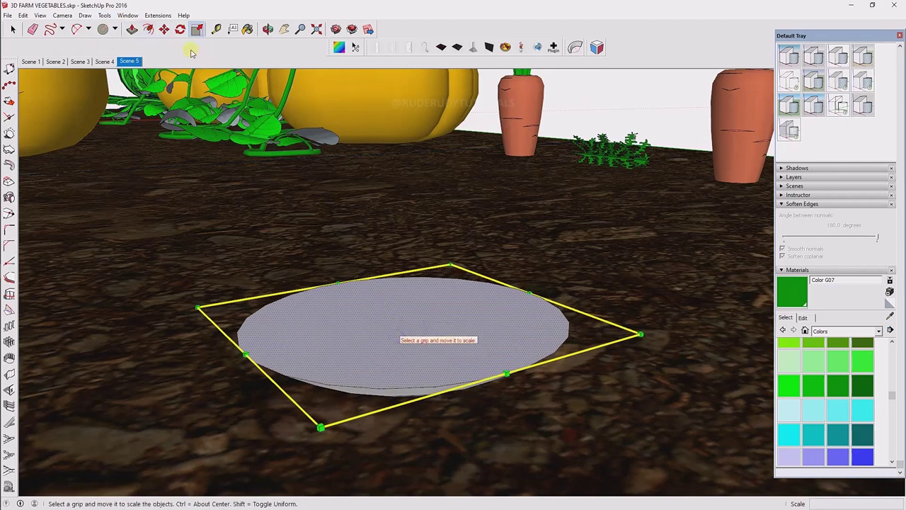
left_click(132, 29)
left_click_drag(371, 290, 410, 282)
Step: Scale the cylinder's bottom inward to taper it into a bowl shape
right_click(409, 281)
left_click(104, 15)
left_click(118, 81)
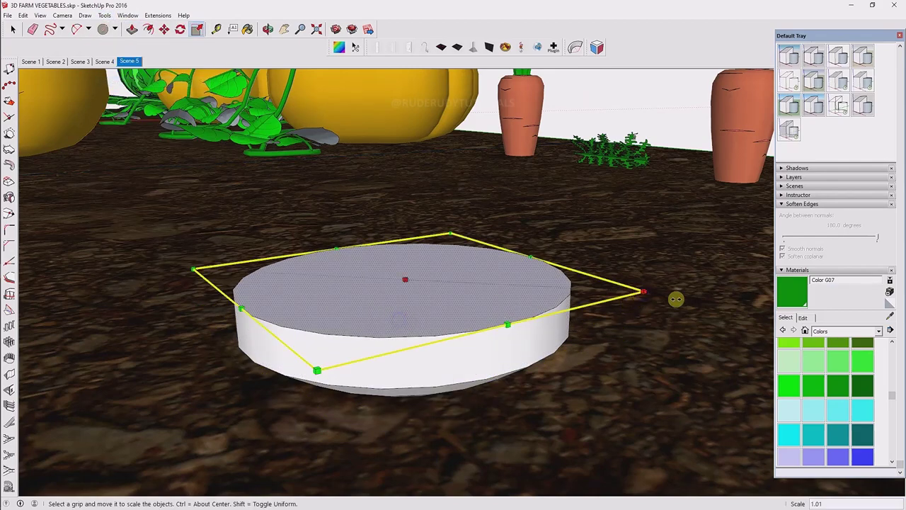
left_click(676, 299)
middle_click_drag(293, 324, 396, 283)
left_click(132, 29)
middle_click_drag(444, 248, 437, 289)
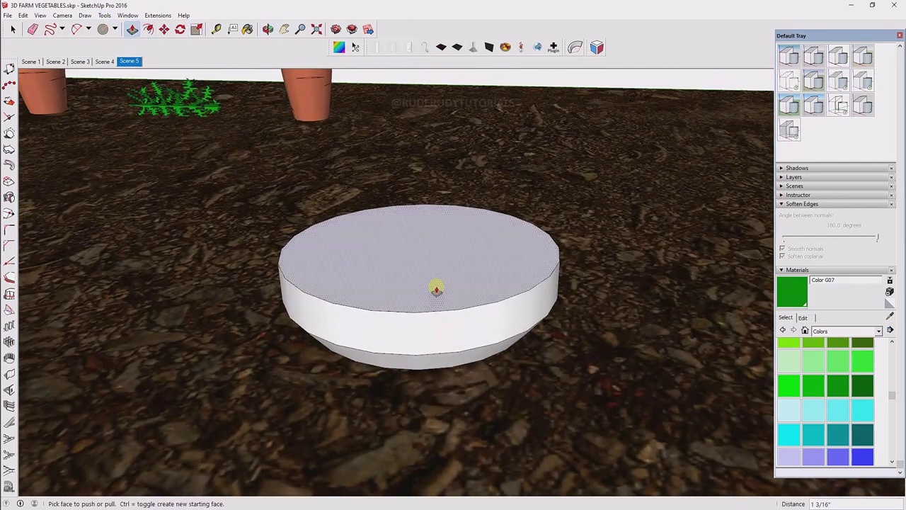
Step: Resize the bowl uniformly about its centre
right_click(437, 288)
left_click(104, 15)
left_click(117, 82)
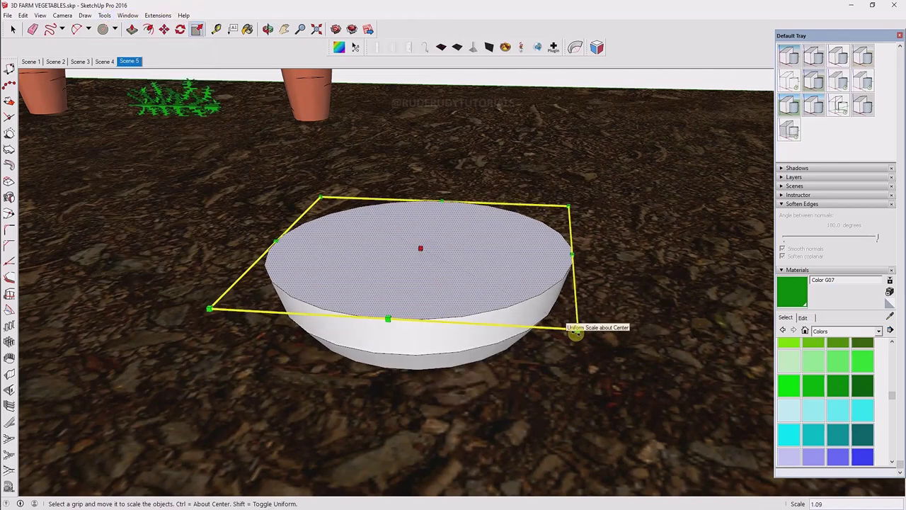
left_click_drag(413, 257, 413, 194)
scroll(453, 204, "down", 5)
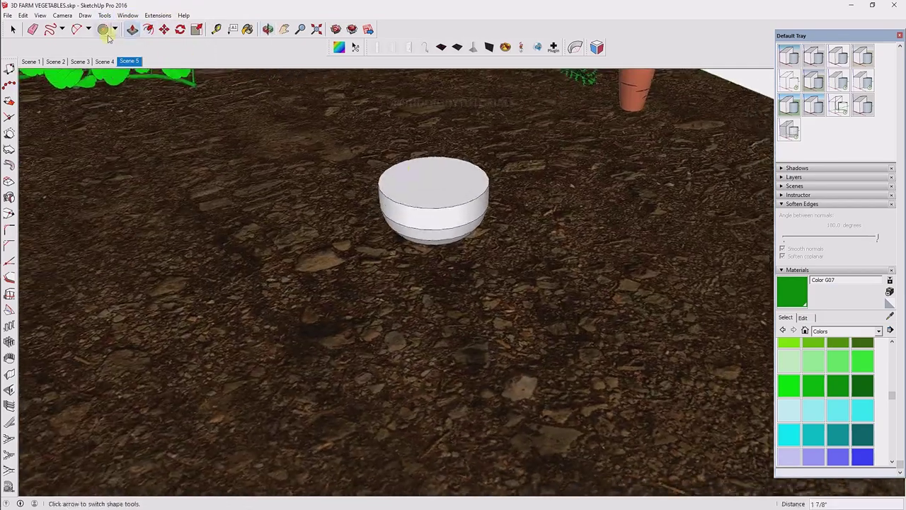
Step: Select the whole bowl and soften its edges with Smooth normals
right_click(450, 204)
left_click(13, 29)
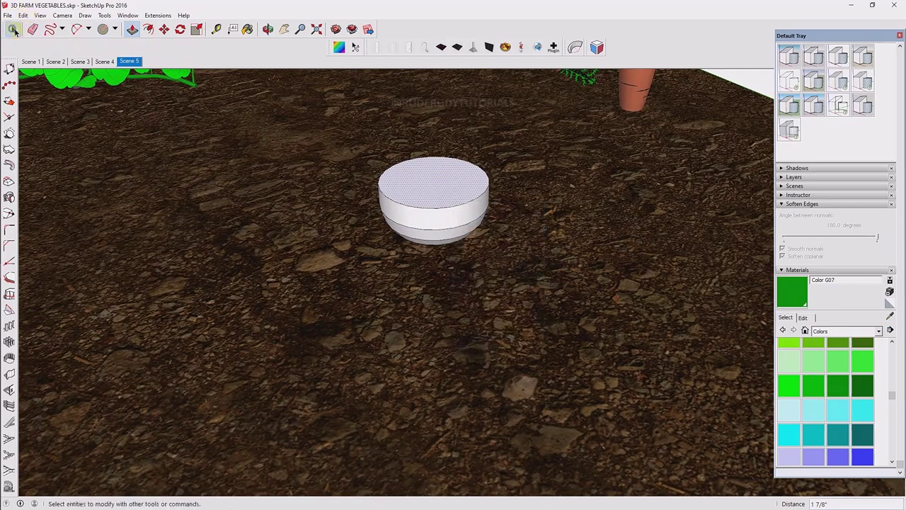
right_click(425, 208)
left_click(546, 262)
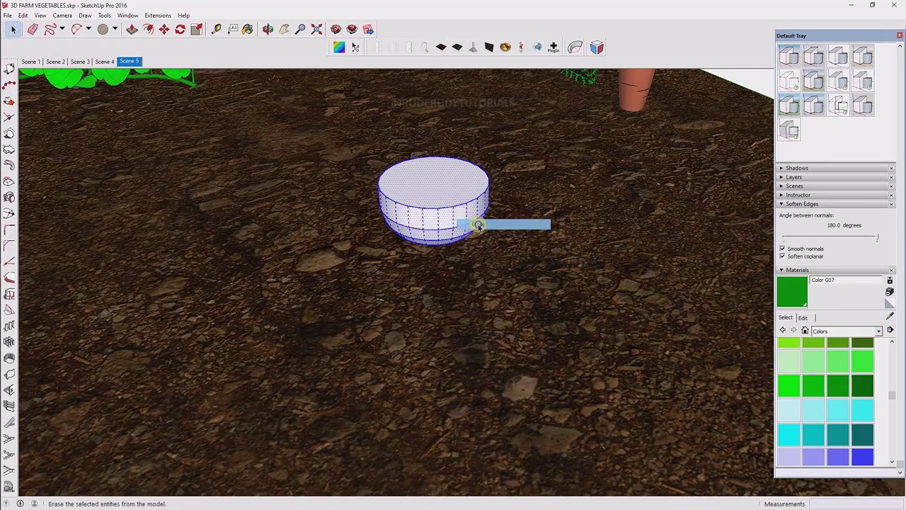
mouse_move(472, 222)
middle_mouse_down()
mouse_move(564, 354)
mouse_move(427, 314)
middle_mouse_up()
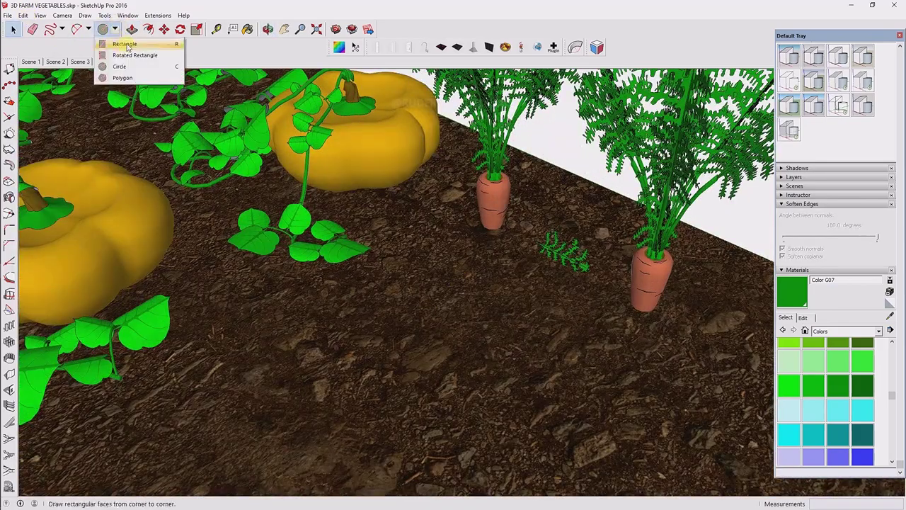
Step: Draw a rectangle beside the carrots and hide the surrounding soil ground group
left_click(509, 346)
right_click(496, 301)
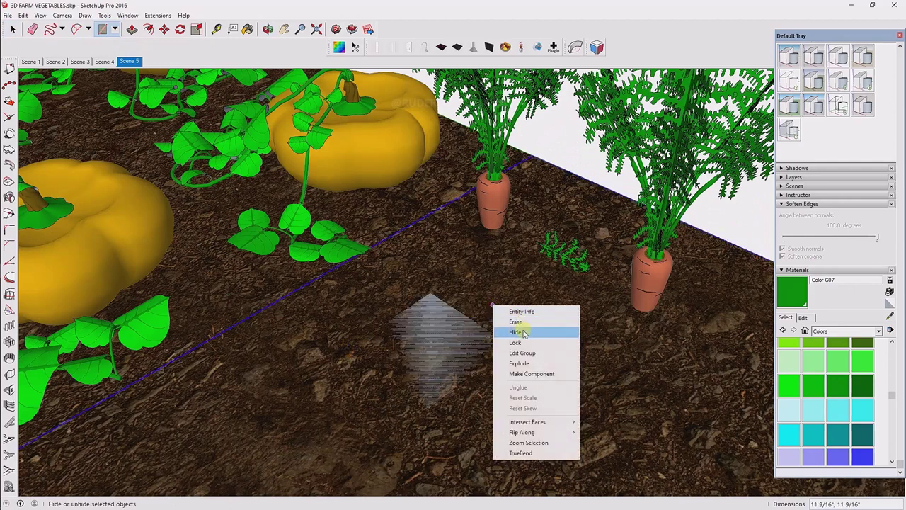
left_click(510, 418)
right_click(437, 354)
left_click(472, 447)
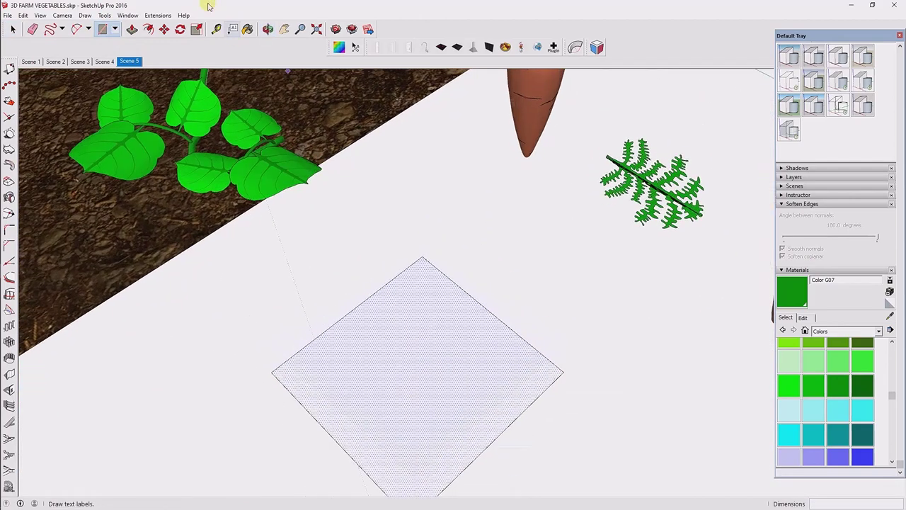
Step: Start tracing an irregular curved outline on the rectangle with line segments
left_click(49, 29)
scroll(455, 401, "up", 3)
scroll(374, 289, "up", 2)
left_click(356, 299)
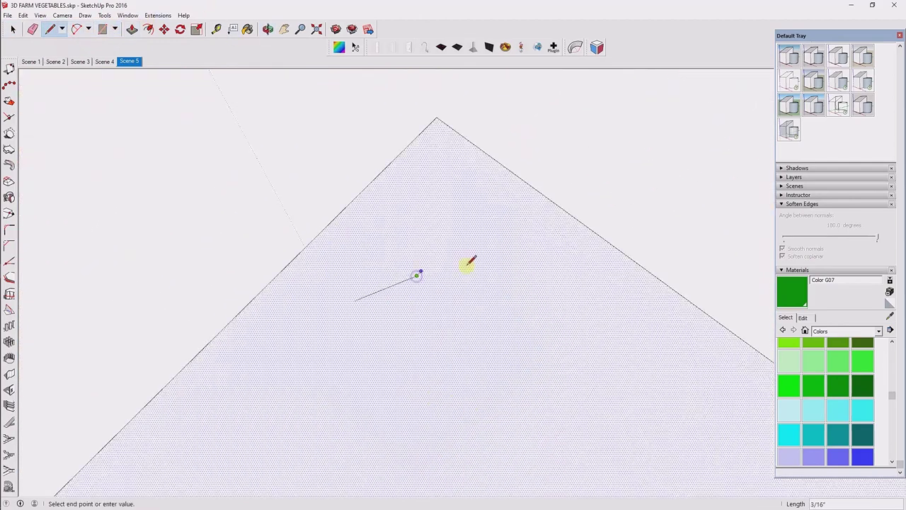
left_click(642, 340)
scroll(556, 316, "up", 2)
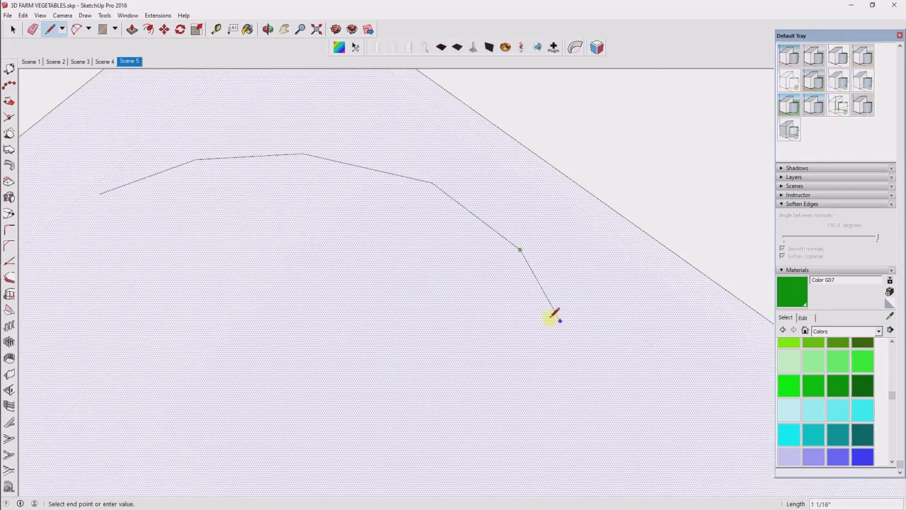
scroll(560, 361, "down", 3)
scroll(572, 384, "up", 3)
scroll(611, 415, "down", 2)
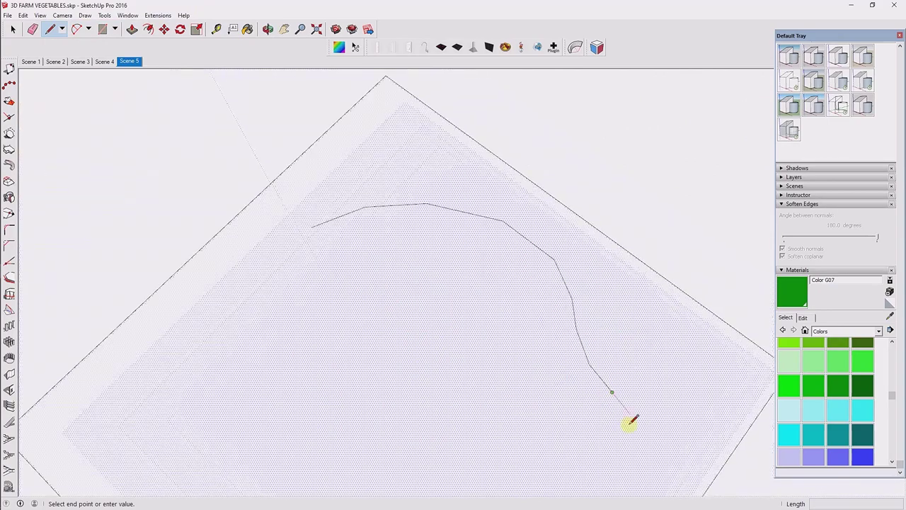
scroll(629, 419, "down", 2)
scroll(607, 340, "up", 2)
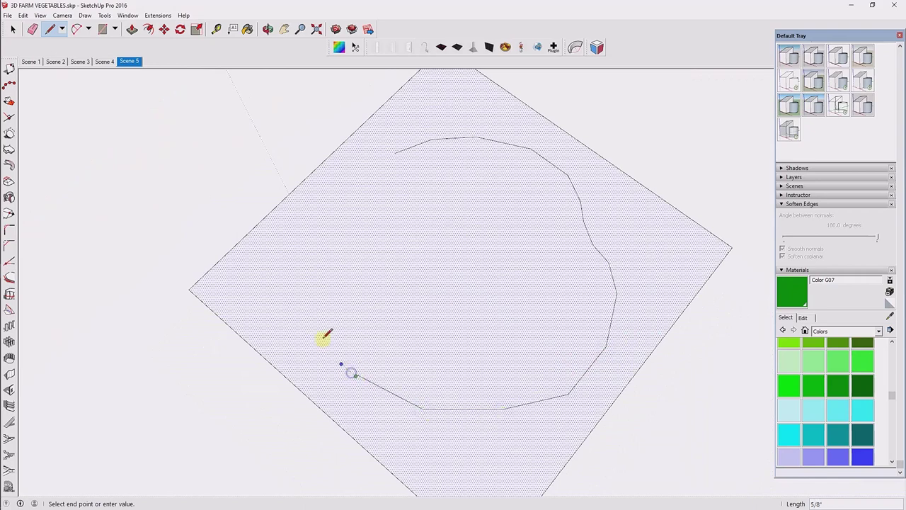
right_click(359, 373)
Step: Add the remaining points and close the rounded outline into a face
left_click(423, 408)
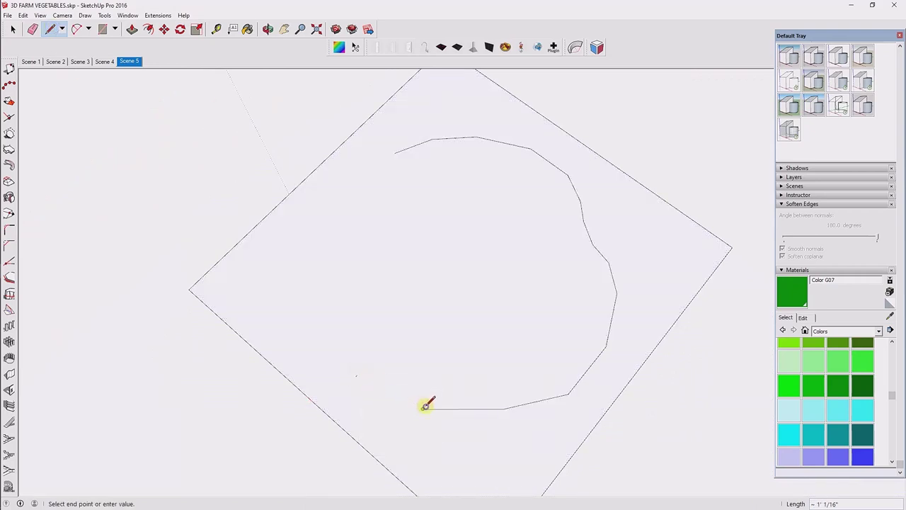
right_click(361, 375)
key("Escape")
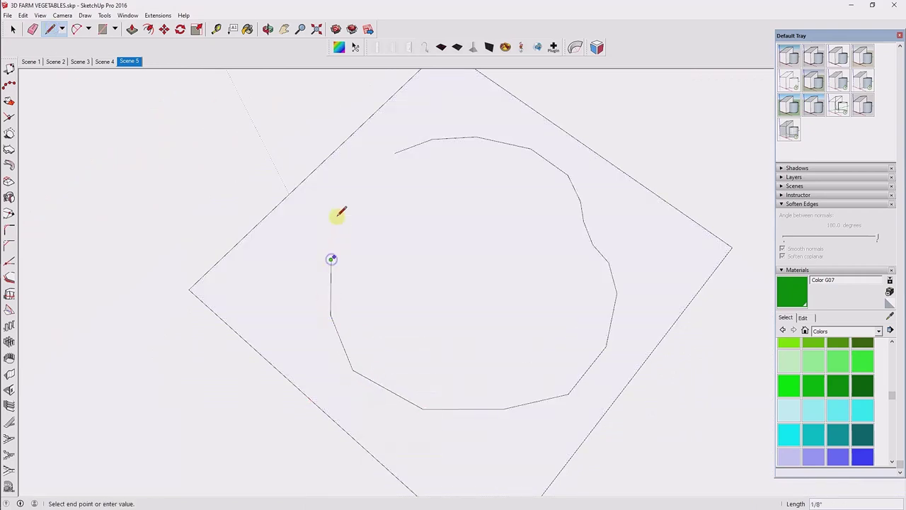
left_click(376, 168)
scroll(373, 156, "up", 2)
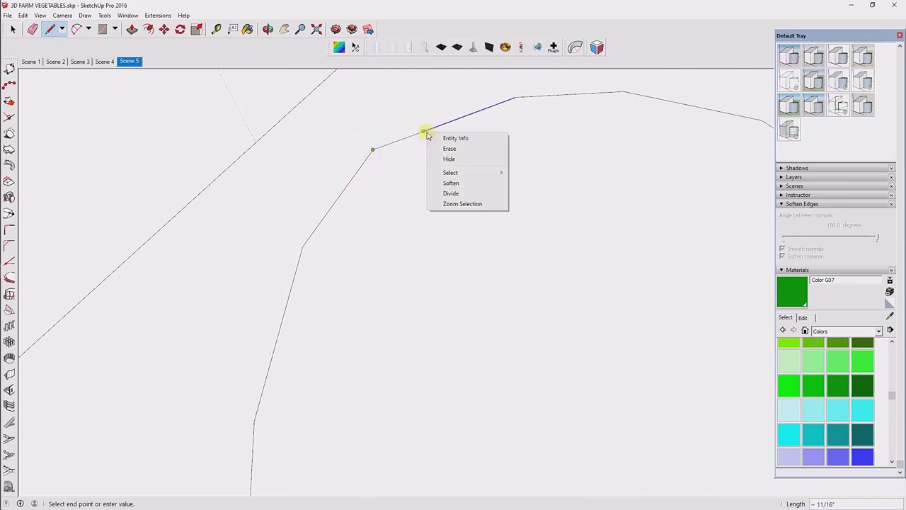
right_click(409, 138)
right_click(368, 160)
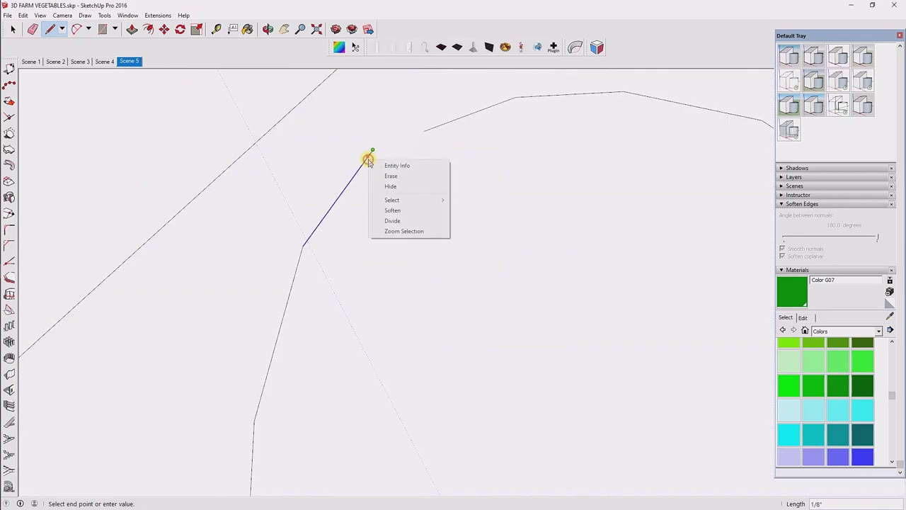
left_click(308, 239)
Step: Zoom in on the flat irregular face, switching between the Eraser and Line tools
scroll(309, 216, "down", 3)
key("e")
scroll(383, 168, "down", 3)
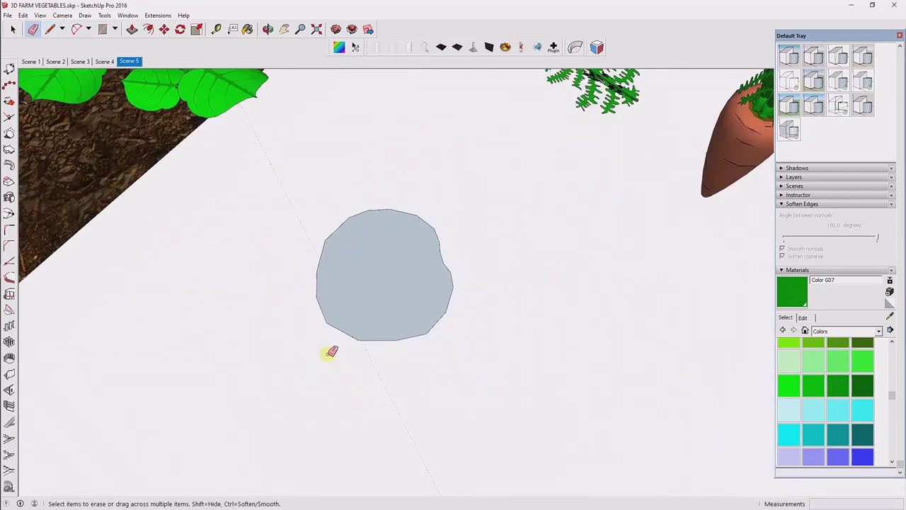
scroll(332, 340, "up", 2)
key("e")
scroll(340, 354, "up", 1)
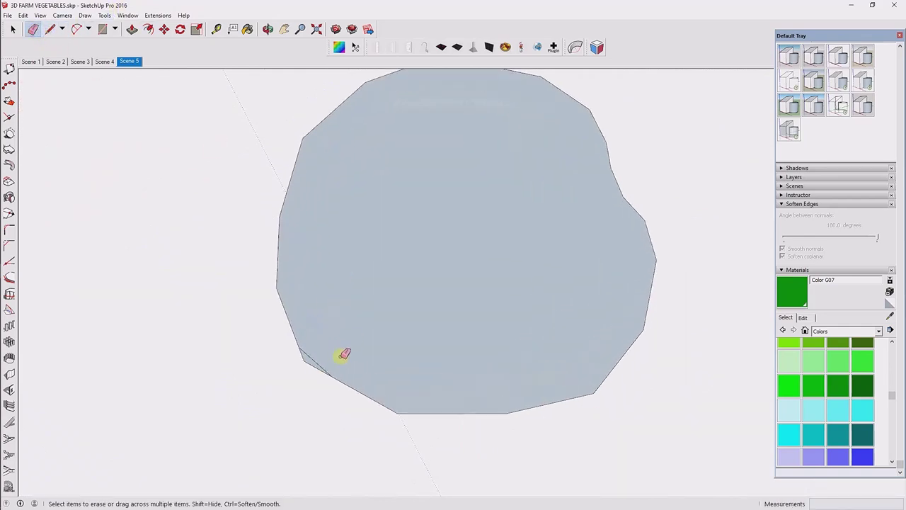
scroll(300, 371, "up", 1)
scroll(373, 383, "down", 2)
left_click(48, 29)
scroll(303, 373, "up", 3)
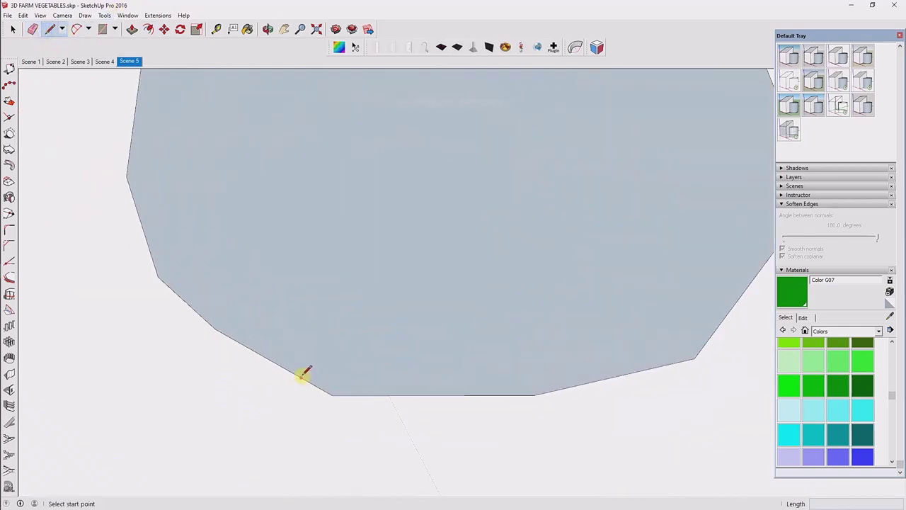
scroll(327, 398, "down", 2)
scroll(354, 328, "up", 1)
key("l")
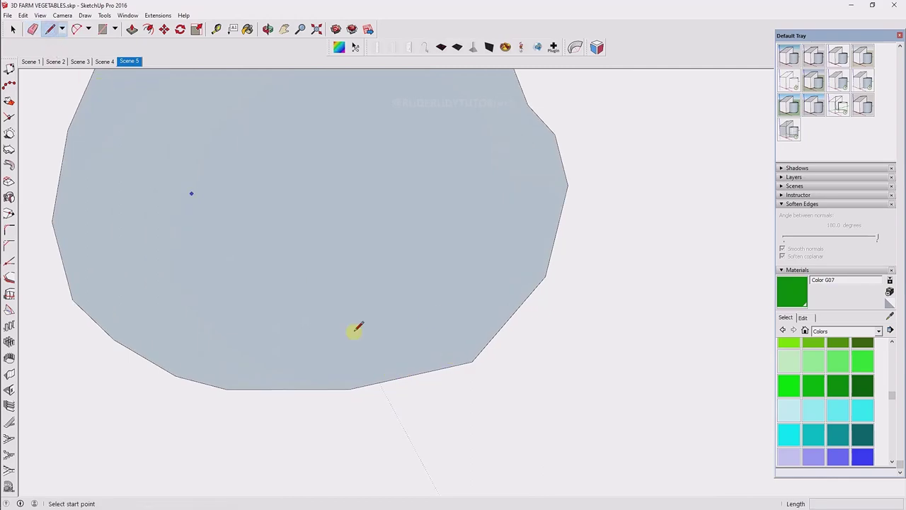
scroll(477, 364, "down", 3)
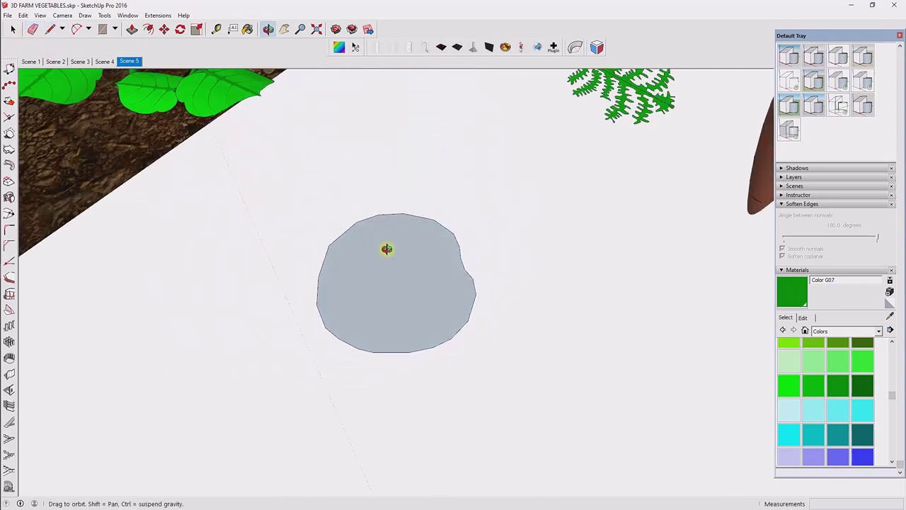
scroll(320, 121, "up", 1)
scroll(353, 341, "down", 1)
Step: Select the face with all connected edges and shrink it about its centre
right_click(353, 342)
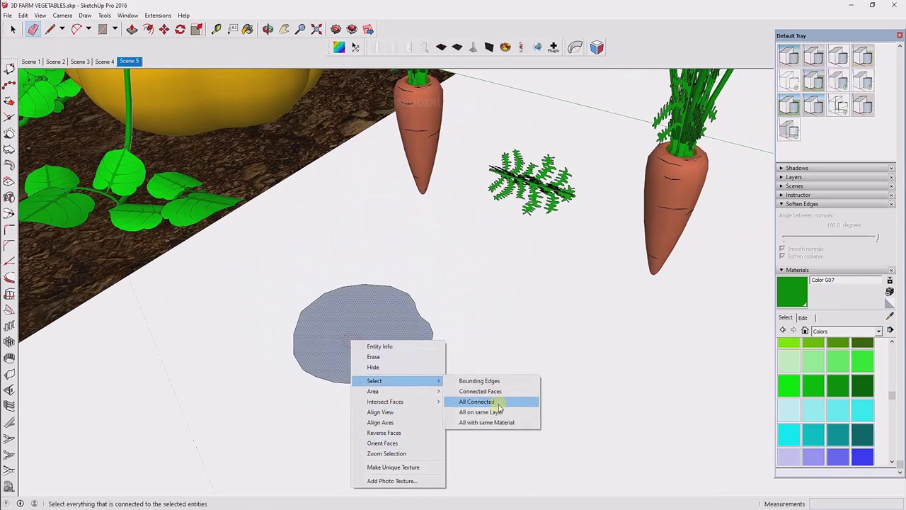
left_click(500, 401)
left_click(105, 15)
left_click(128, 132)
mouse_move(463, 316)
left_mouse_down("ctrl")
mouse_move(375, 324)
mouse_move(356, 309)
left_mouse_up("ctrl")
Step: Extrude the face into a thin slab and widen its top to flare the sides
key("p")
scroll(366, 337, "up", 3)
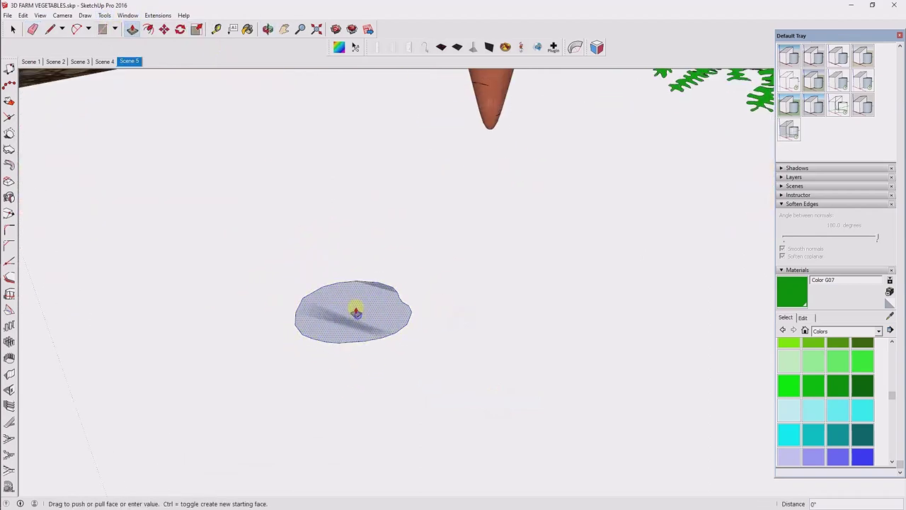
left_click(105, 15)
left_click(127, 133)
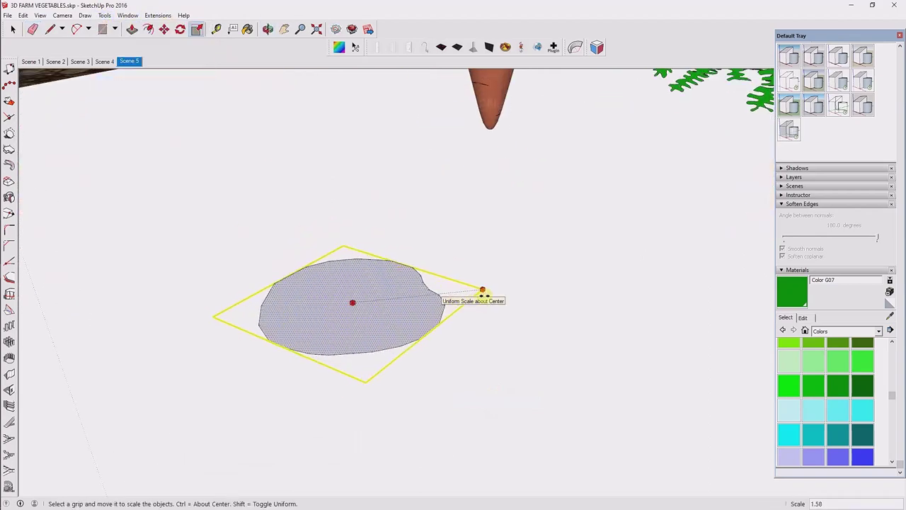
left_click_drag(485, 304, 463, 299, "ctrl")
right_click(284, 293)
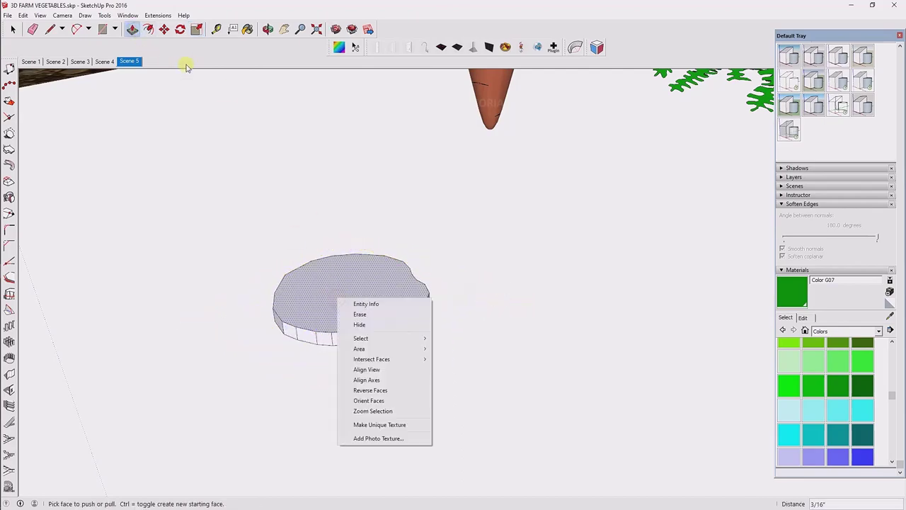
left_click(105, 15)
left_click(121, 80)
mouse_move(470, 277)
middle_mouse_down()
mouse_move(345, 197)
mouse_move(354, 293)
mouse_move(319, 344)
middle_mouse_up()
Step: Close the slab's open top with a flat face, viewed from a low side angle
key("m")
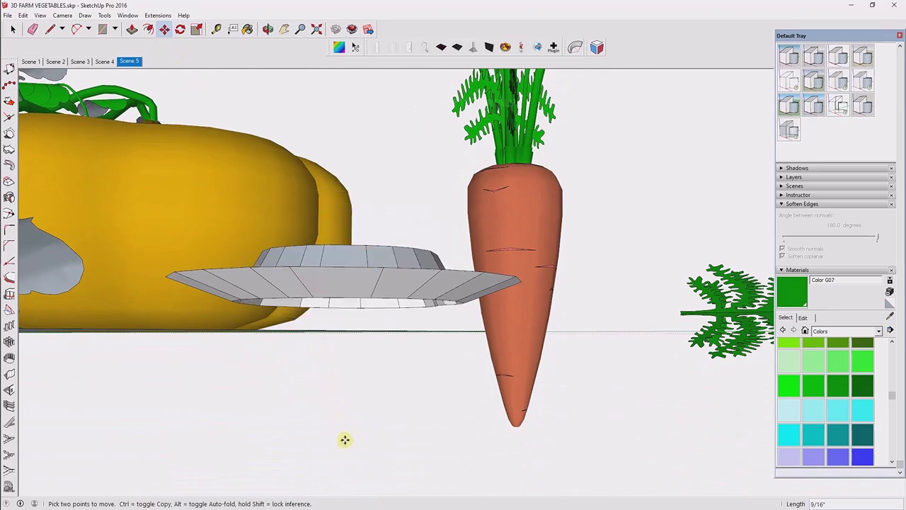
mouse_move(343, 439)
middle_mouse_down()
mouse_move(370, 151)
mouse_move(354, 293)
mouse_move(349, 257)
middle_mouse_up()
right_click(354, 293)
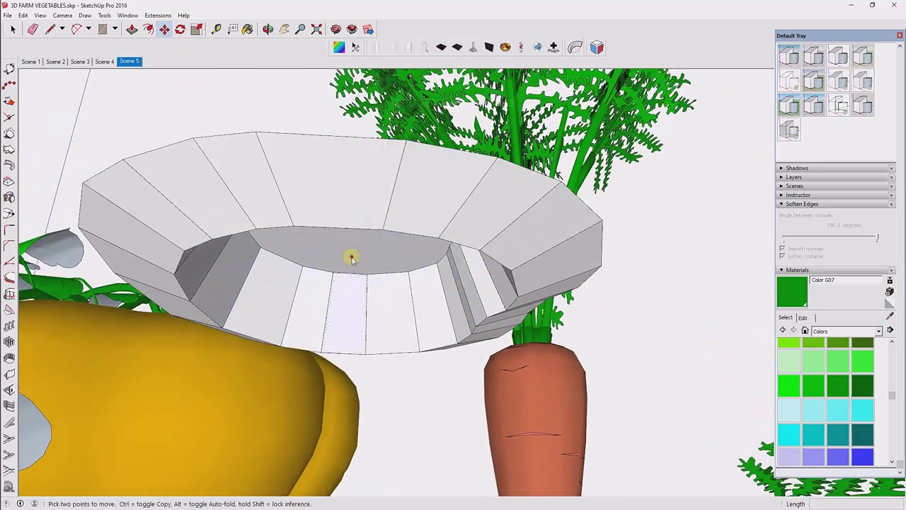
mouse_move(348, 289)
middle_mouse_down()
mouse_move(338, 419)
mouse_move(348, 245)
mouse_move(344, 318)
mouse_move(347, 267)
middle_mouse_up()
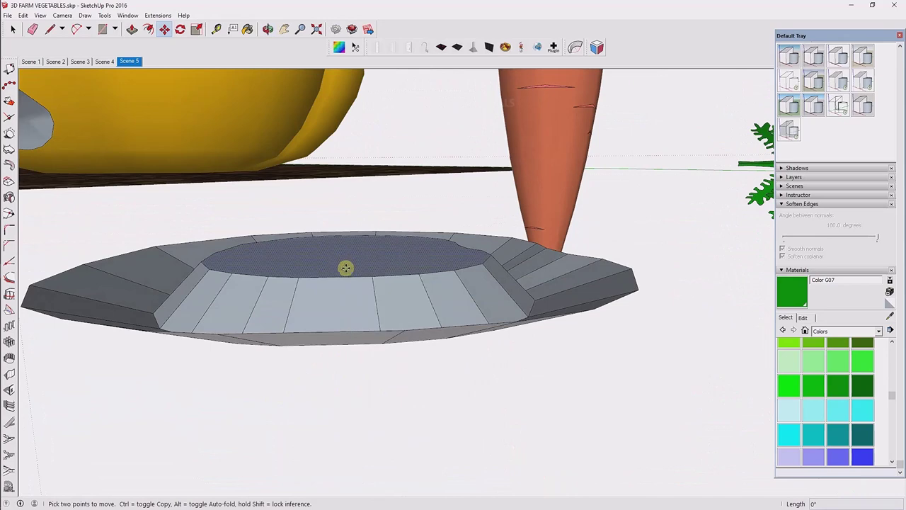
left_click(125, 252)
left_click(113, 27)
left_click(309, 244)
Step: Pull the base's top face up into a thick slab and widen its top into a bowl
key("Escape")
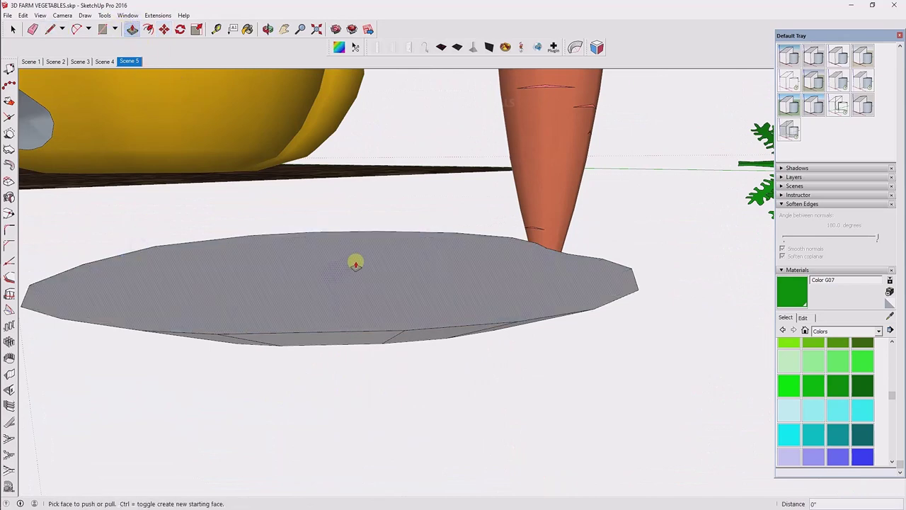
left_click(332, 244)
left_click(310, 212)
left_click(105, 15)
left_click(118, 81)
left_click_drag(603, 248, 712, 242)
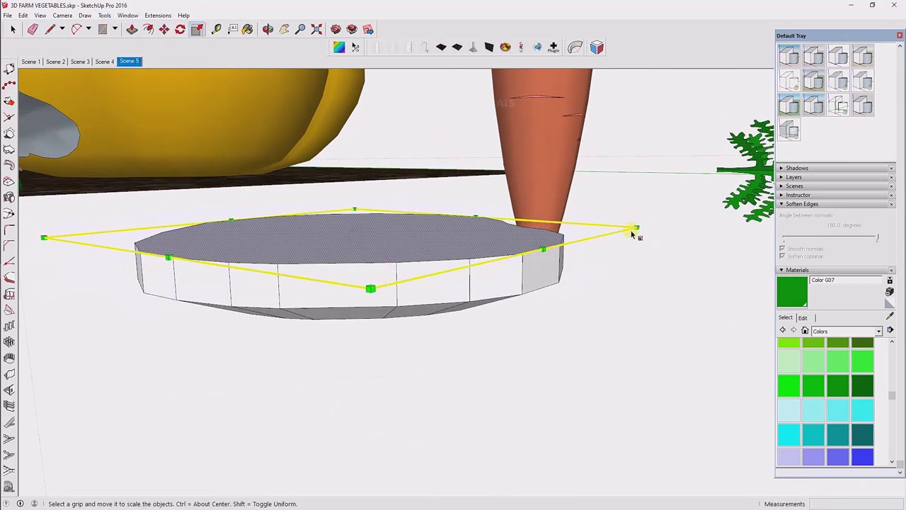
middle_click_drag(713, 243, 374, 55)
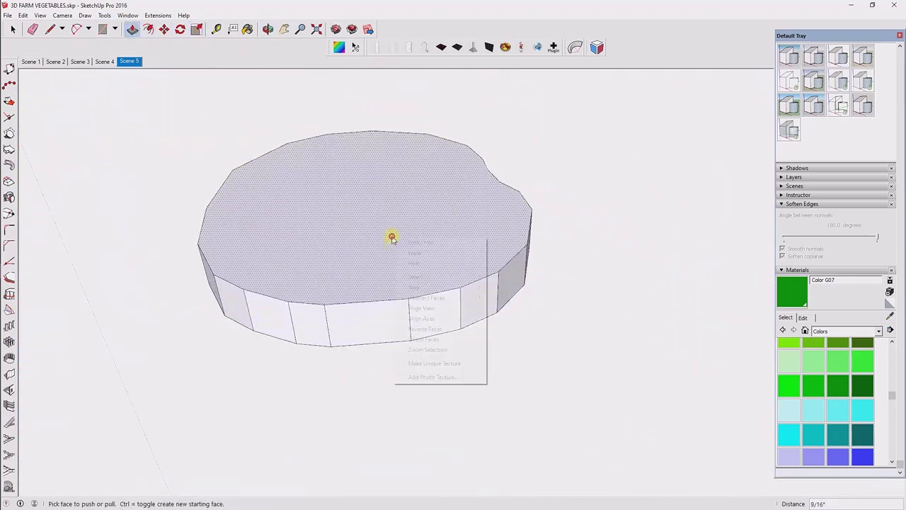
Step: Raise the top face into a new ring and enlarge it outward about its centre
left_click(104, 15)
left_click(117, 82)
scroll(394, 287, "down", 3)
middle_click_drag(395, 288, 320, 264)
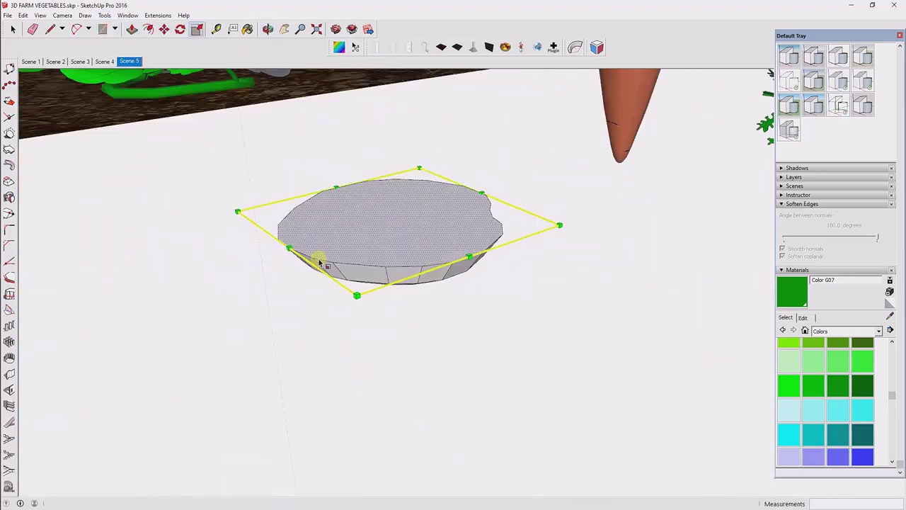
key("p")
left_click_drag(382, 227, 385, 195)
right_click(384, 192)
left_click(104, 15)
left_click(118, 82)
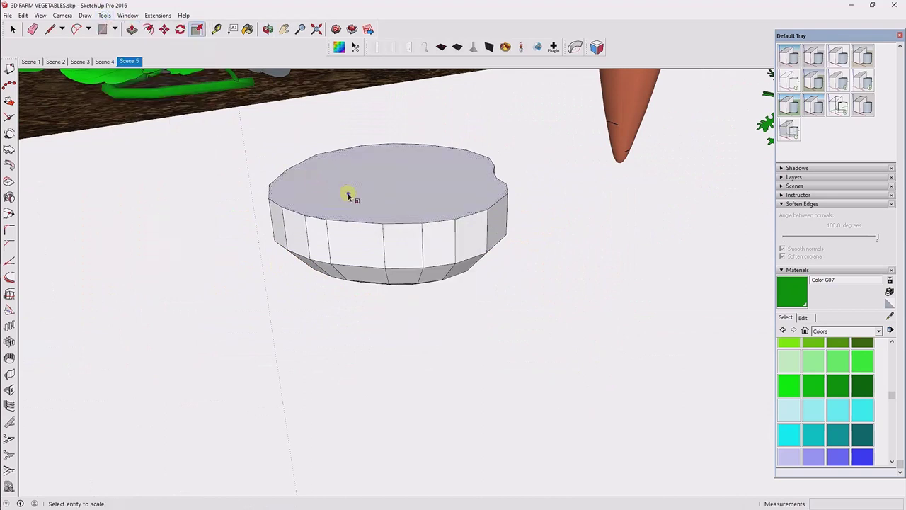
left_click_drag(568, 185, 597, 187)
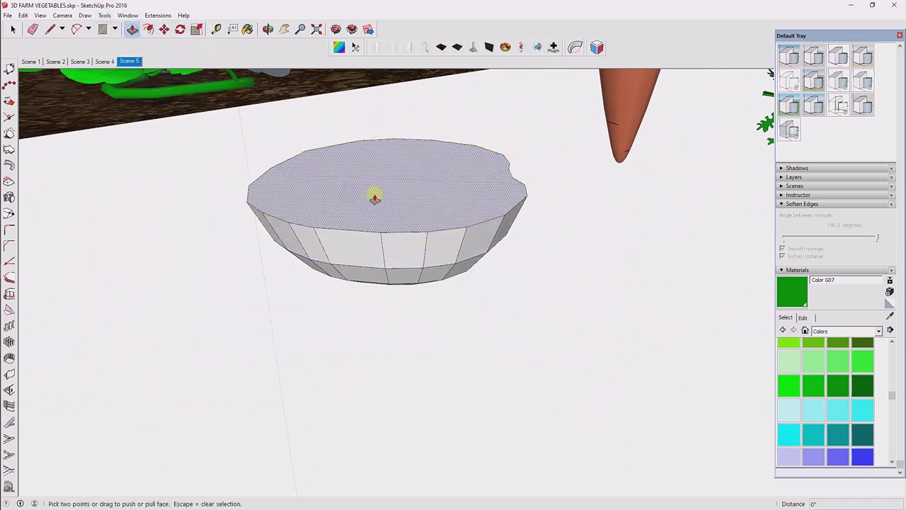
Step: Pull up another ring and rescale its top face about the centre
left_click_drag(374, 197, 372, 149)
right_click(373, 153)
left_click(104, 15)
left_click(117, 82)
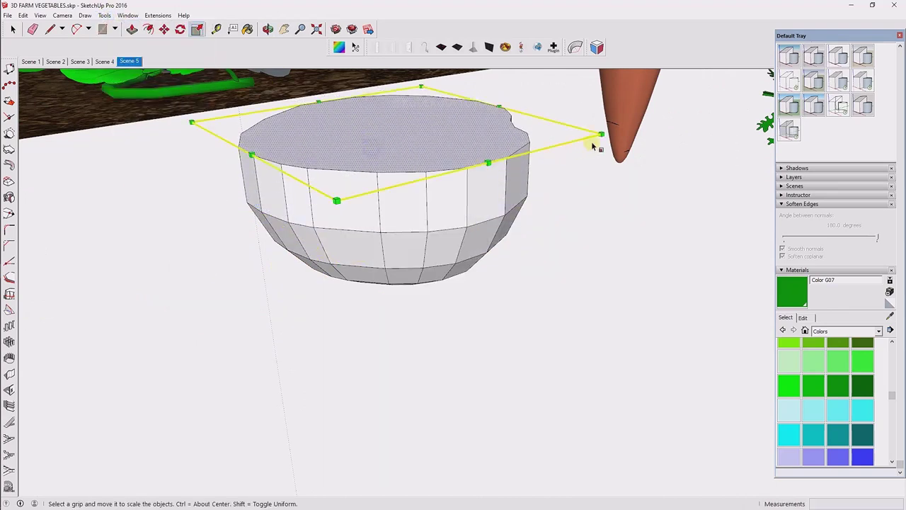
left_click_drag(609, 146, 526, 194)
scroll(526, 194, "down", 2)
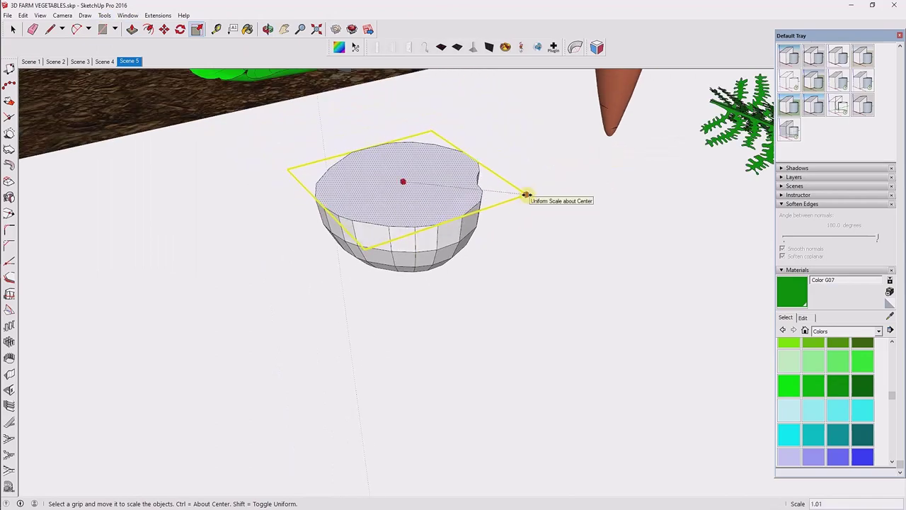
left_click(527, 195)
scroll(420, 204, "down", 3)
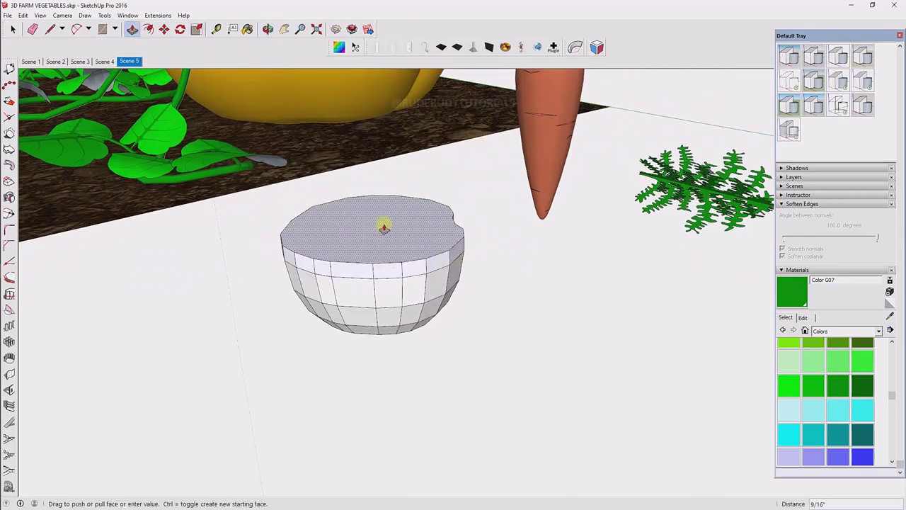
Step: Raise another band on the bulb's top face and rescale it
left_click(23, 15)
left_click(70, 61)
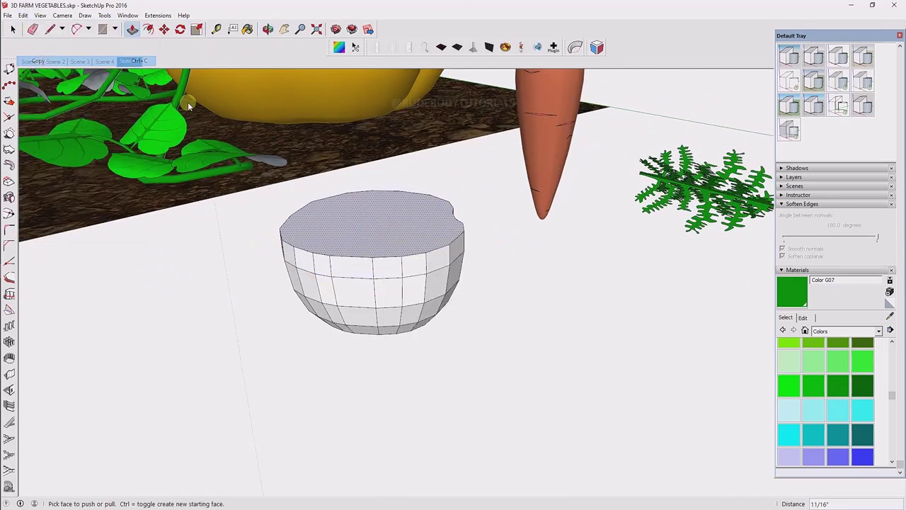
right_click(378, 206)
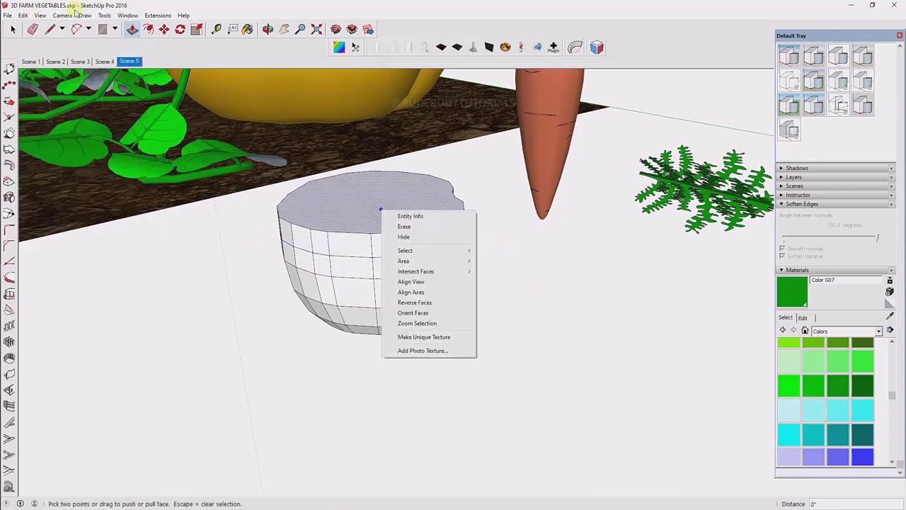
left_click(104, 15)
left_click(120, 110)
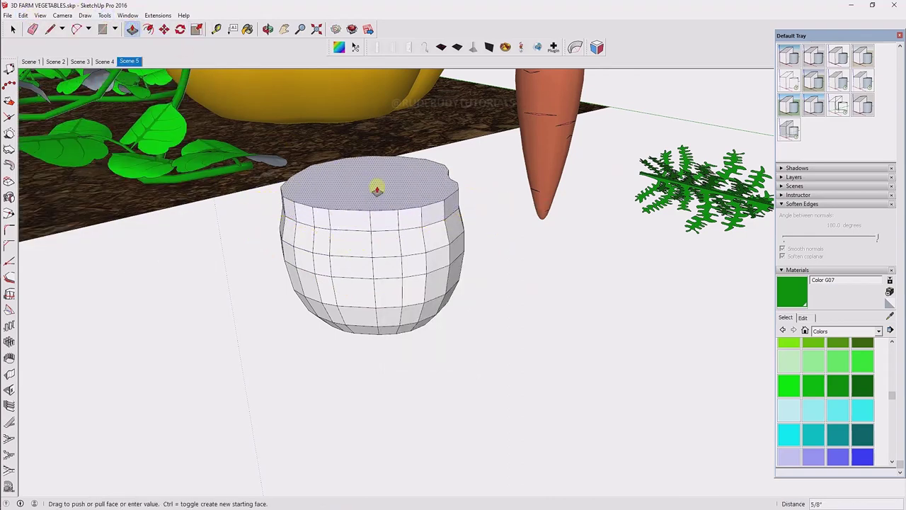
Step: Raise a final band and narrow its top face about the centre so the bulb tapers
left_click(104, 15)
left_click(121, 80)
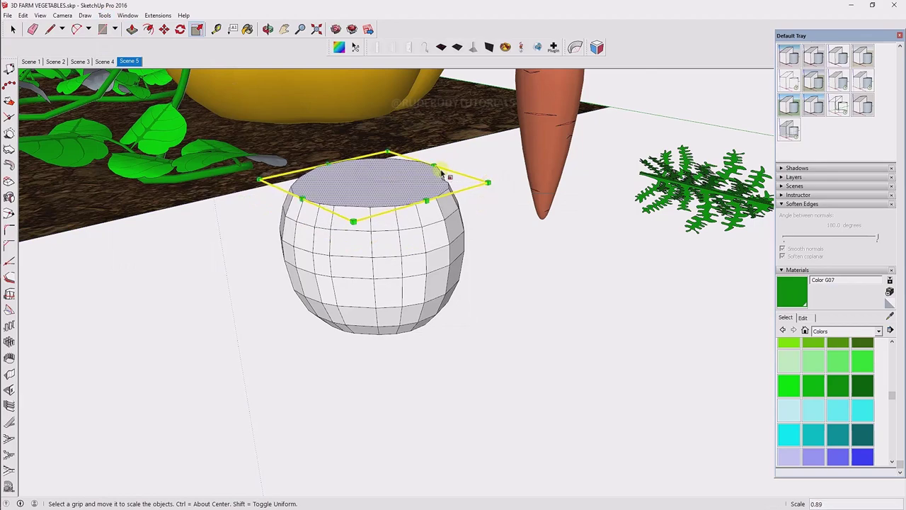
left_click_drag(368, 188, 368, 156)
right_click(382, 153)
left_click(104, 14)
left_click(121, 80)
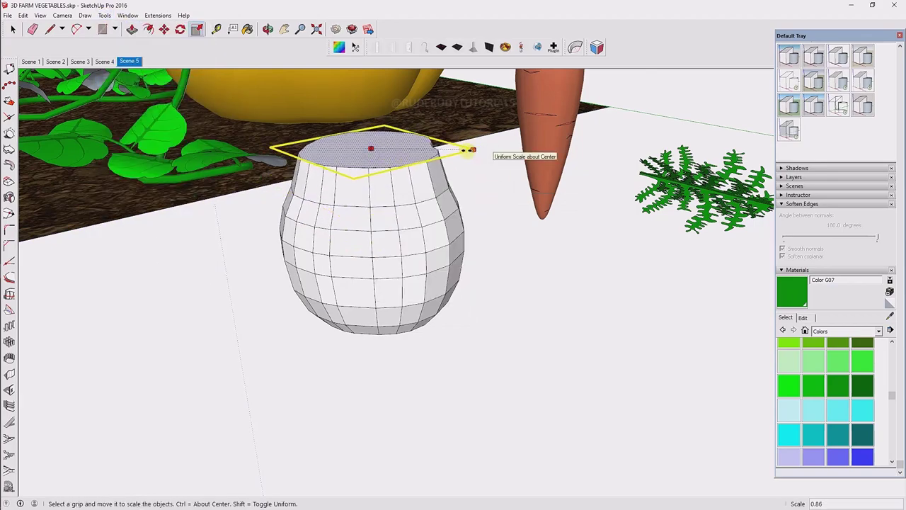
scroll(383, 191, "up", 2)
scroll(364, 197, "up", 2)
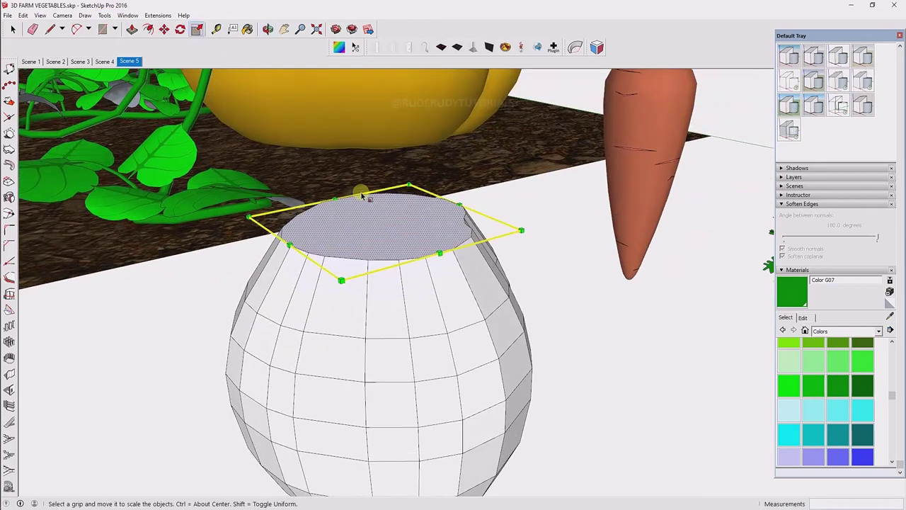
Step: Push/Pull the bulb's top face up into a short neck section
left_click(133, 29)
scroll(388, 186, "down", 3)
scroll(389, 212, "up", 3)
right_click(389, 218)
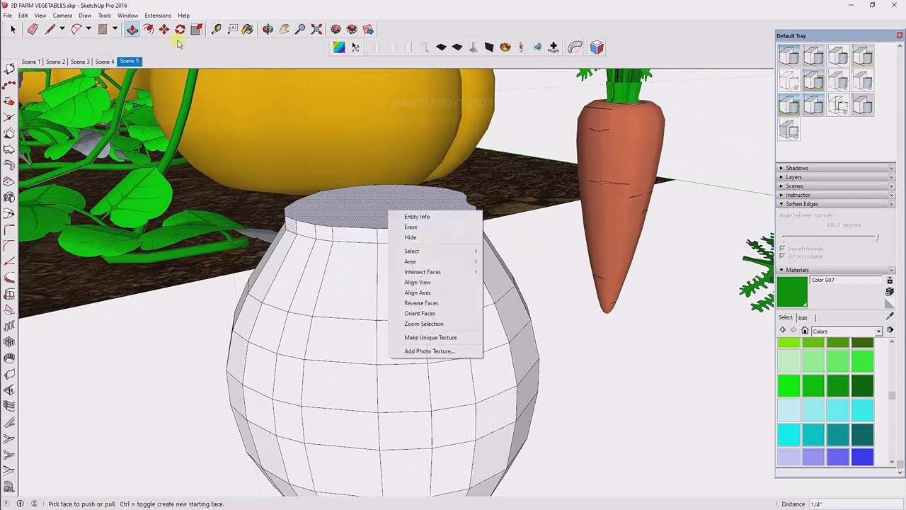
left_click(104, 14)
left_click(124, 82)
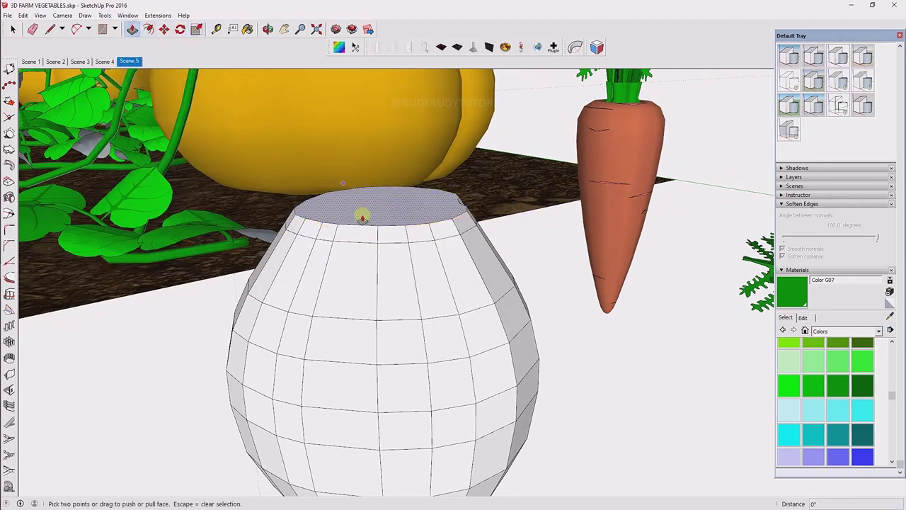
left_click(124, 82)
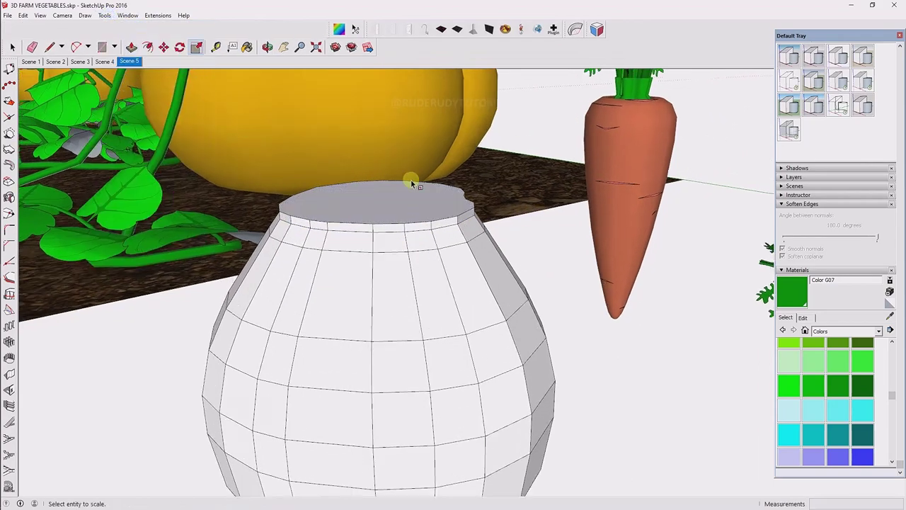
scroll(407, 180, "up", 3)
scroll(425, 213, "up", 3)
scroll(471, 257, "down", 3)
scroll(278, 122, "up", 3)
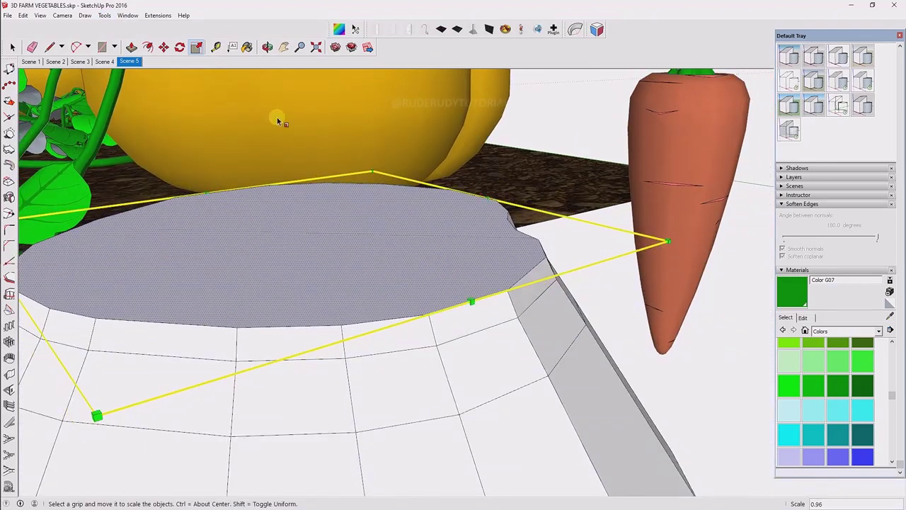
scroll(339, 278, "down", 3)
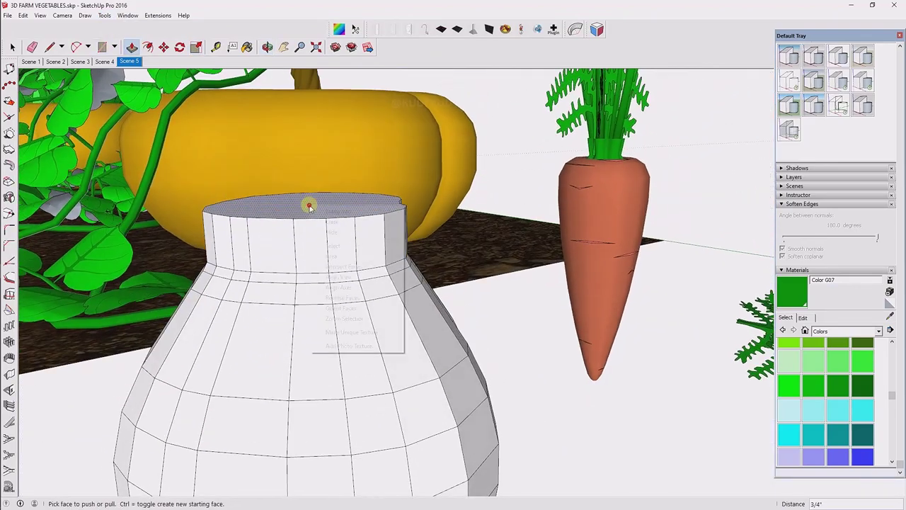
Step: Scale the neck's top face down to 0.84 about its centre
right_click(310, 206)
left_click(180, 47)
scroll(333, 213, "up", 1)
right_click(322, 204)
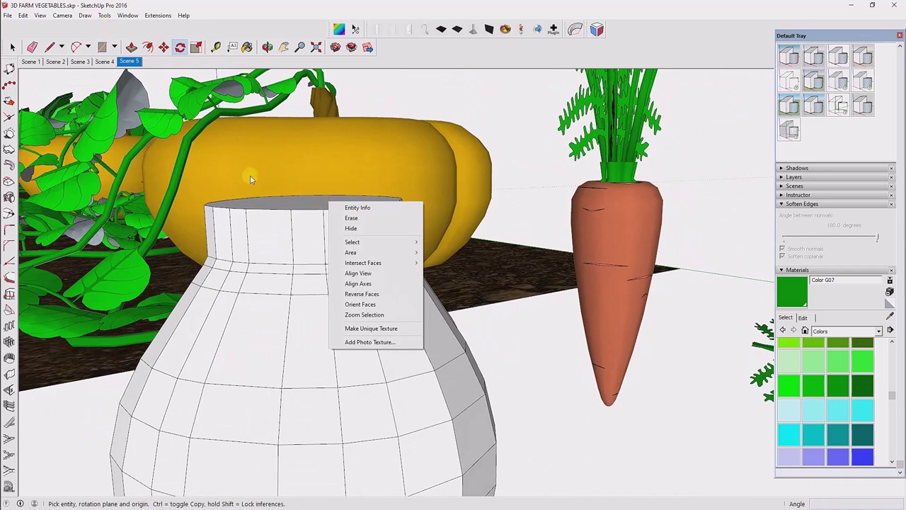
left_click(104, 15)
left_click(121, 89)
scroll(425, 234, "up", 3)
left_click_drag(475, 243, 429, 230)
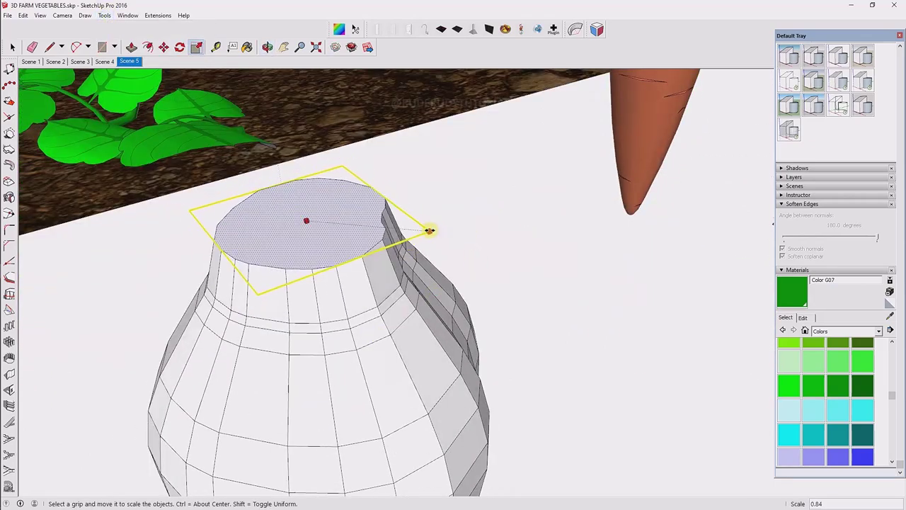
mouse_move(430, 230)
middle_mouse_down()
mouse_move(327, 155)
mouse_move(453, 189)
middle_mouse_up()
key("q")
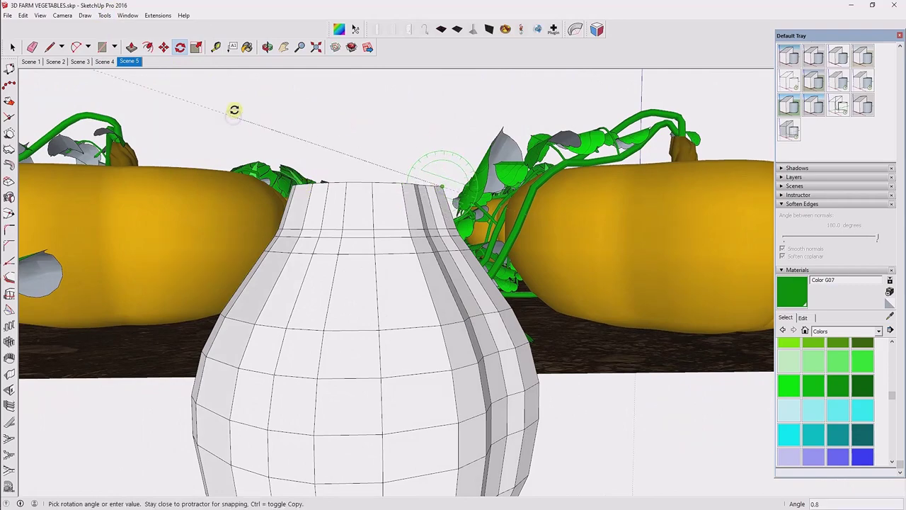
Step: Raise the top face into a taller neck and shrink it narrower about its centre
left_click(248, 89)
middle_click_drag(248, 89, 348, 148)
key("m")
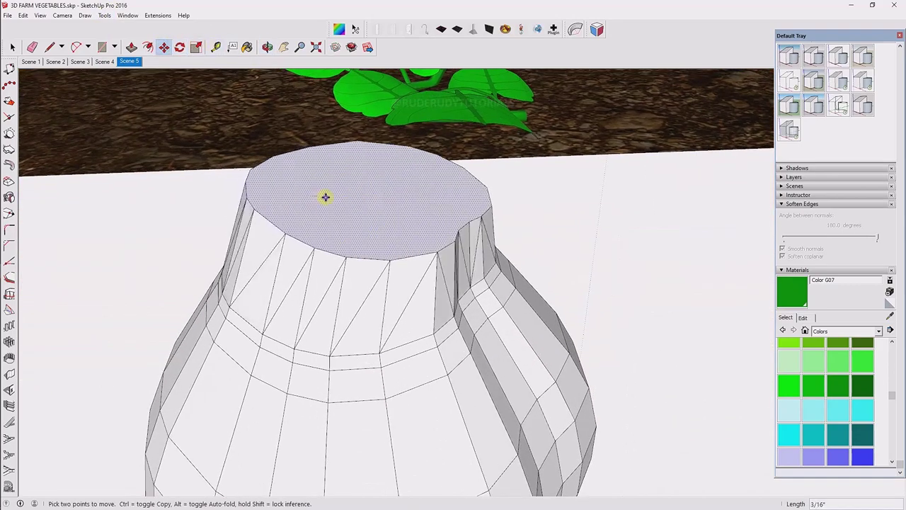
middle_click_drag(323, 196, 414, 154)
left_click(385, 101)
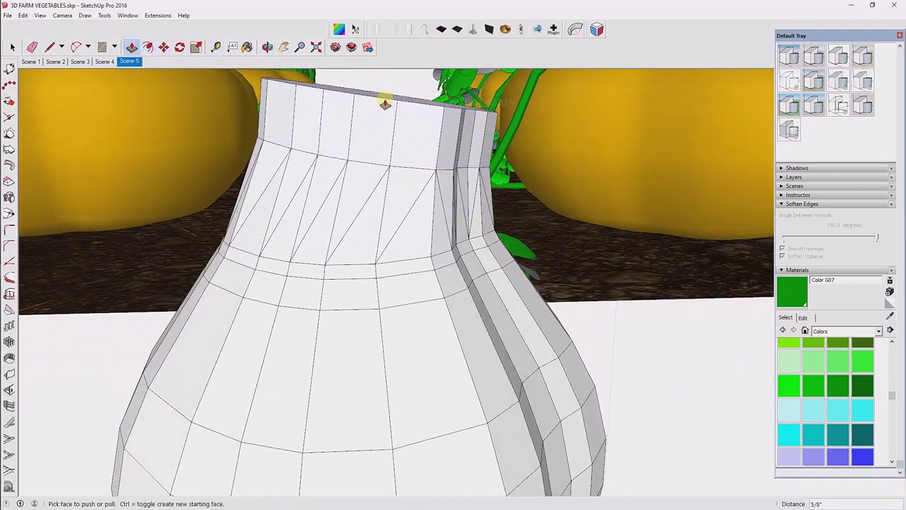
middle_click_drag(384, 102, 392, 168)
right_click(392, 168)
left_click(104, 15)
left_click_drag(536, 197, 517, 186)
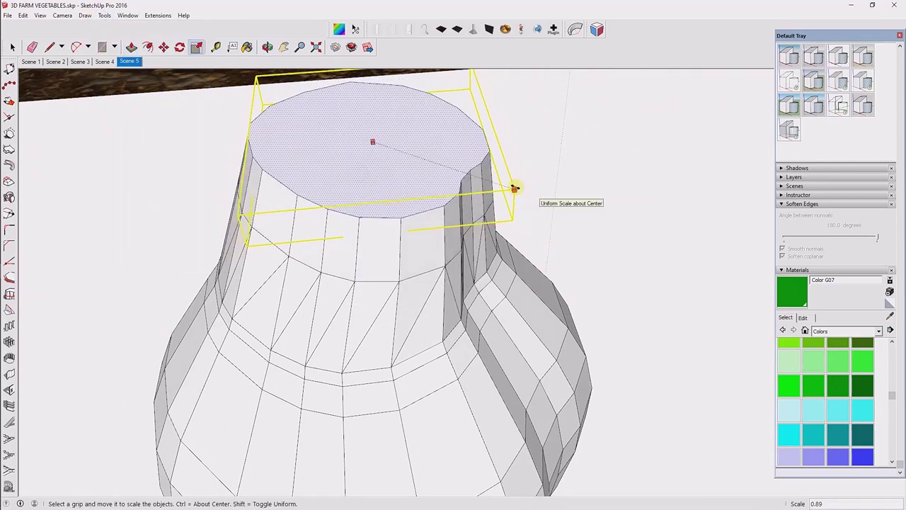
Step: Rotate the neck's top face about its centre to tilt it slightly to one side
mouse_move(517, 186)
middle_mouse_down()
mouse_move(389, 196)
mouse_move(371, 142)
middle_mouse_up()
left_click(180, 46)
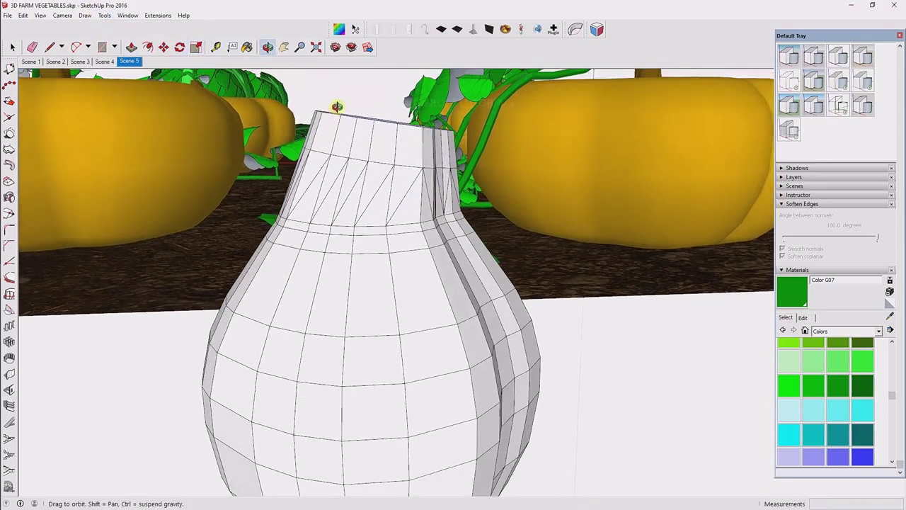
middle_click_drag(338, 105, 445, 128)
scroll(448, 128, "down", 3)
left_click(448, 127)
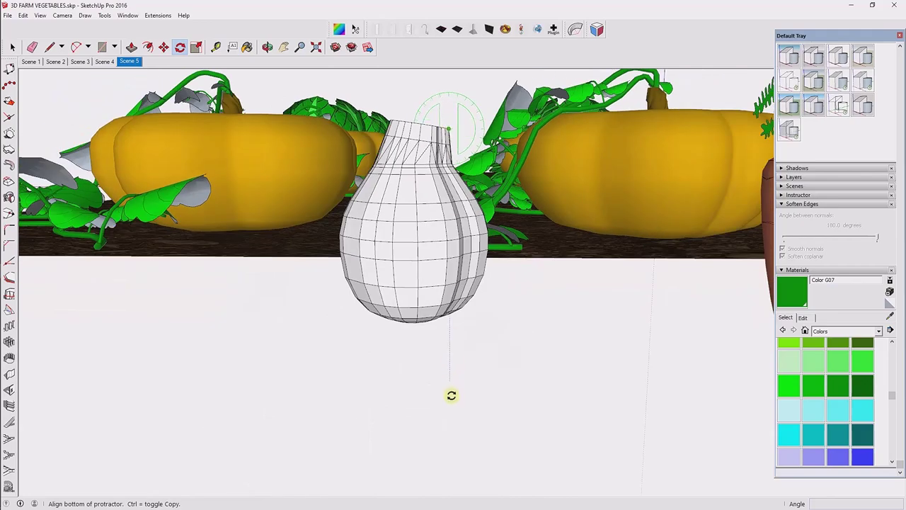
left_click(420, 389)
middle_click_drag(420, 390, 414, 126)
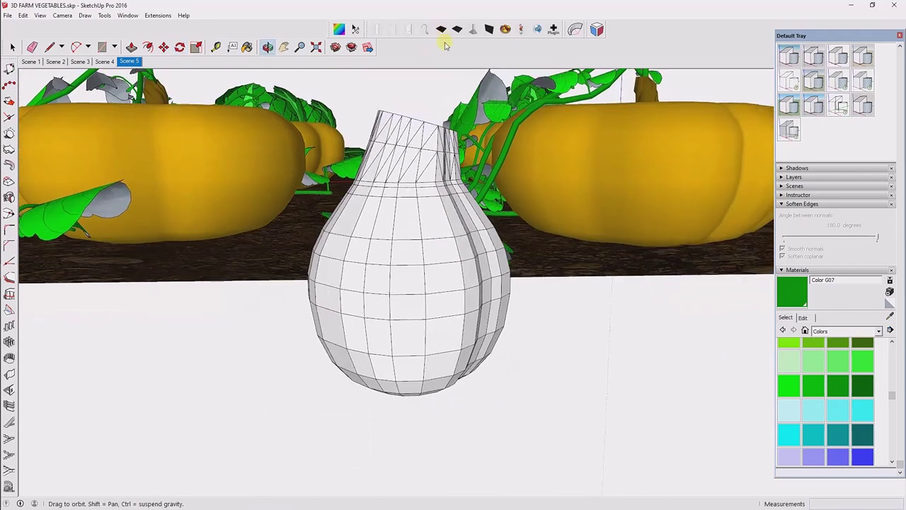
Step: Scale the neck's top face slightly about its centre to form a rim
key("p")
middle_click_drag(441, 95, 354, 295)
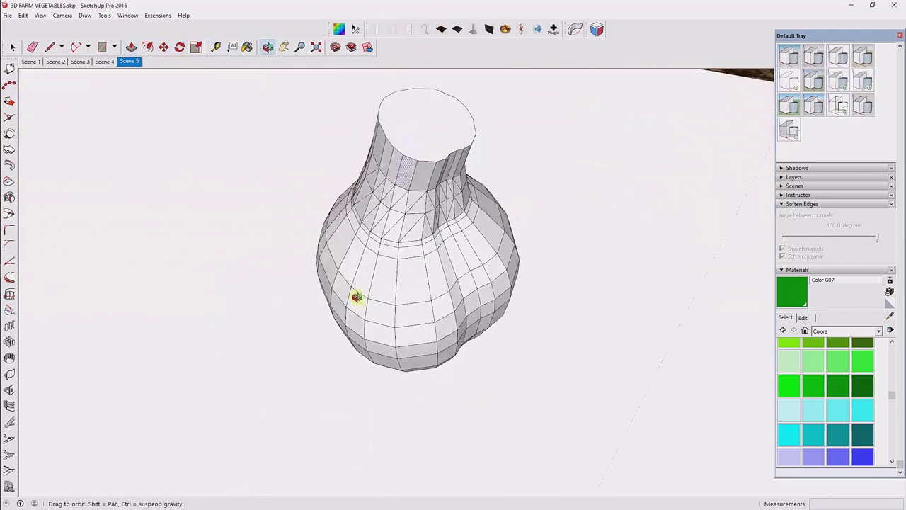
scroll(362, 121, "up", 3)
left_click(104, 15)
left_click(119, 82)
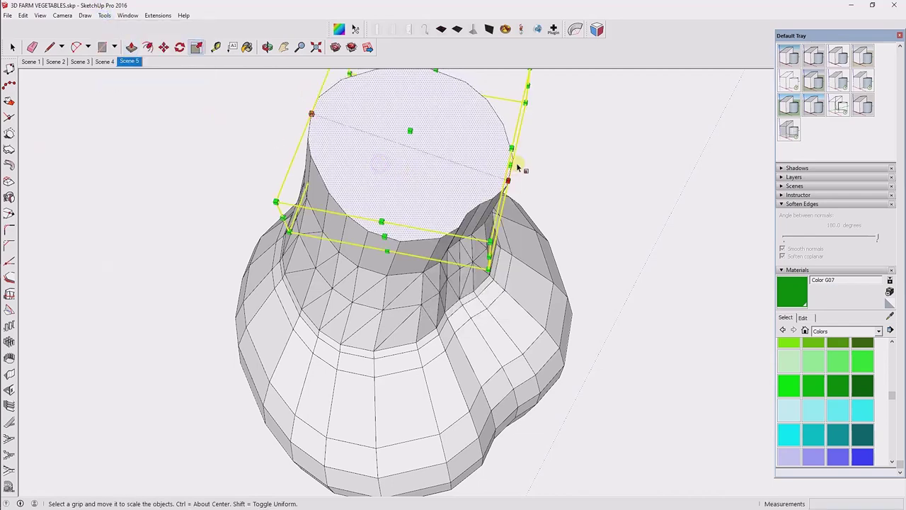
mouse_move(482, 241)
middle_mouse_down()
mouse_move(364, 248)
mouse_move(277, 97)
middle_mouse_up()
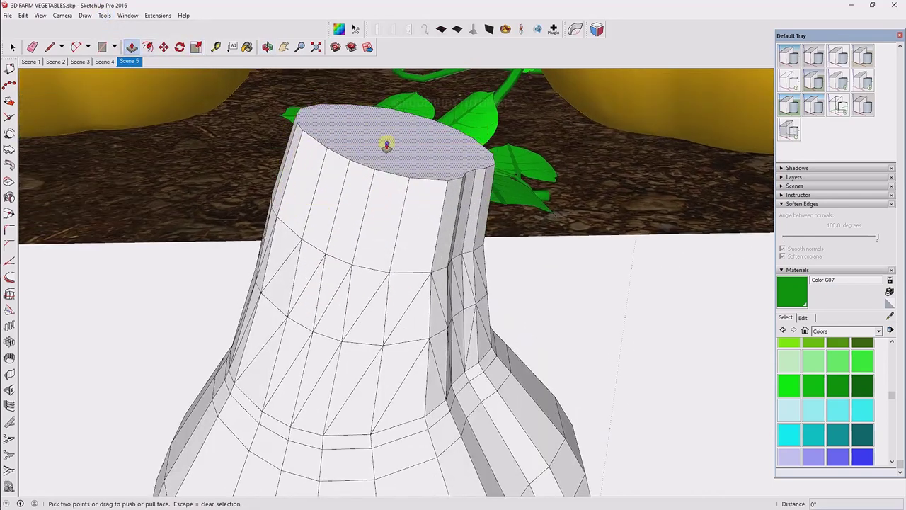
left_click(104, 15)
left_click(119, 82)
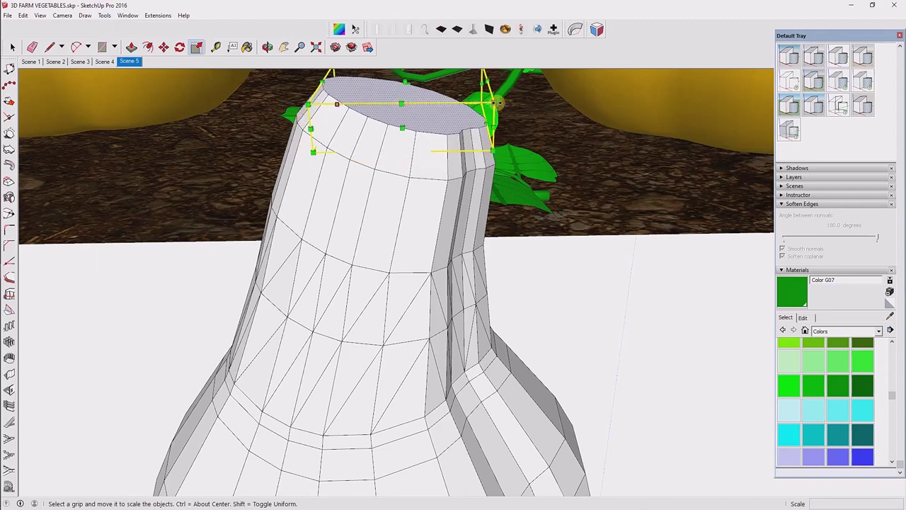
middle_click_drag(479, 120, 459, 182)
left_click_drag(441, 220, 455, 207)
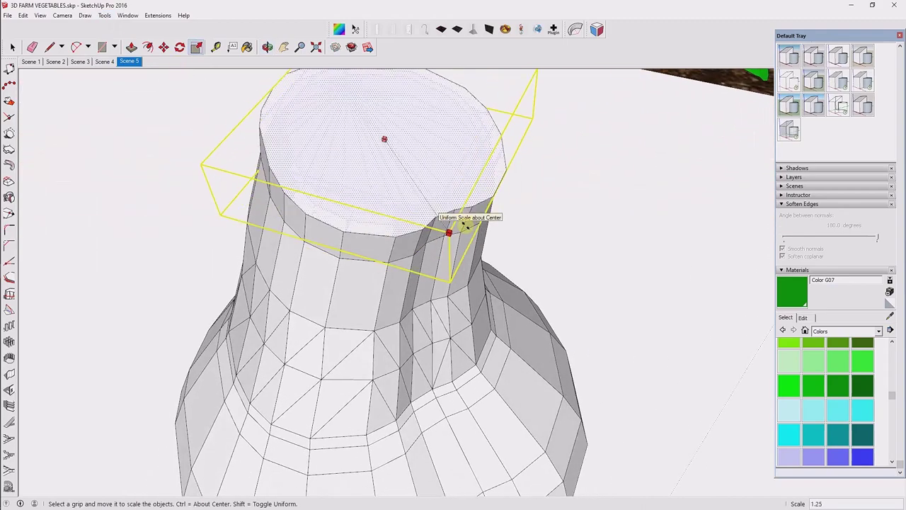
Step: Rescale the neck's top face again, viewed from above
right_click(383, 159)
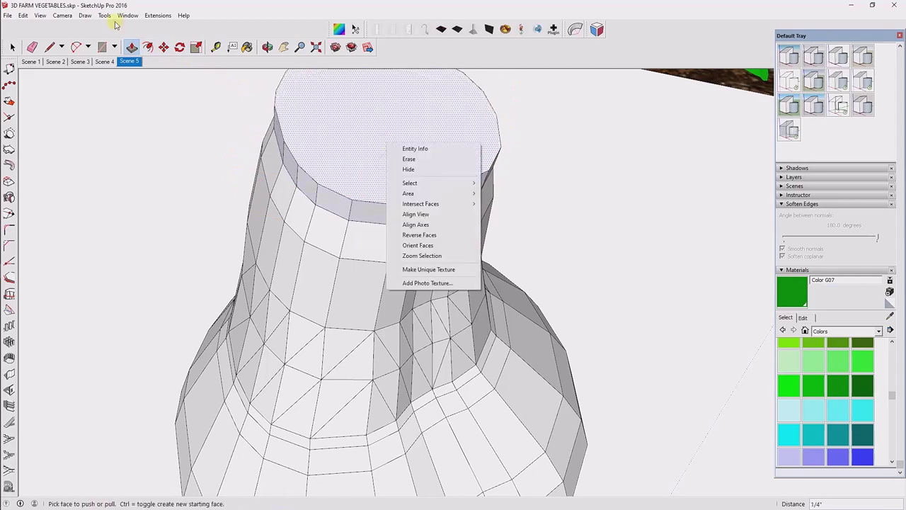
key("s")
mouse_move(180, 61)
middle_mouse_down()
mouse_move(370, 290)
mouse_move(379, 151)
middle_mouse_up()
right_click(385, 152)
key("s")
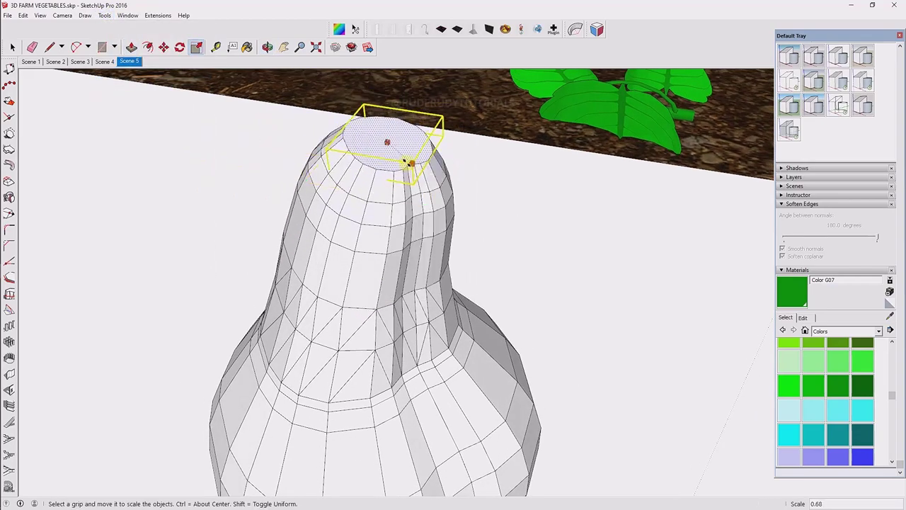
scroll(410, 162, "down", 3)
middle_click_drag(339, 229, 466, 312)
scroll(421, 260, "up", 4)
Step: Push the top face up slightly and scale it down repeatedly into a small stepped tip
key("p")
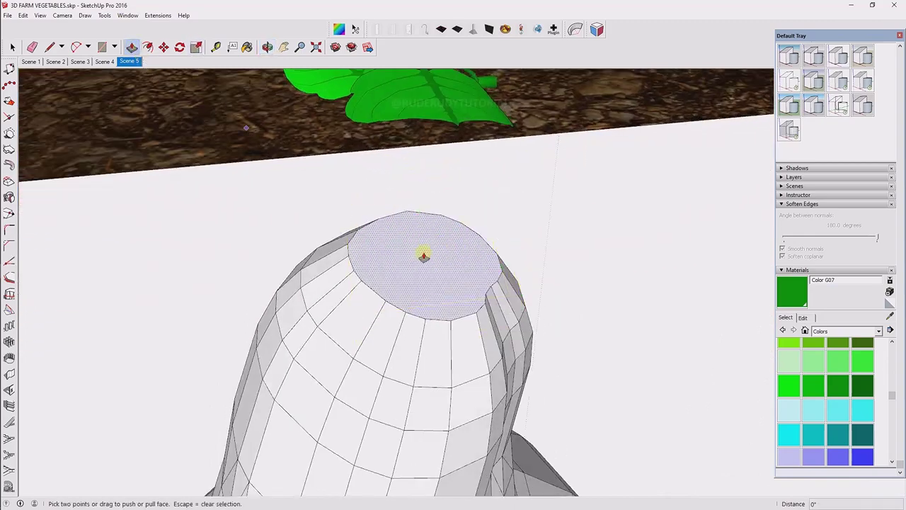
left_click(424, 257)
right_click(415, 263)
left_click(23, 14)
right_click(411, 277)
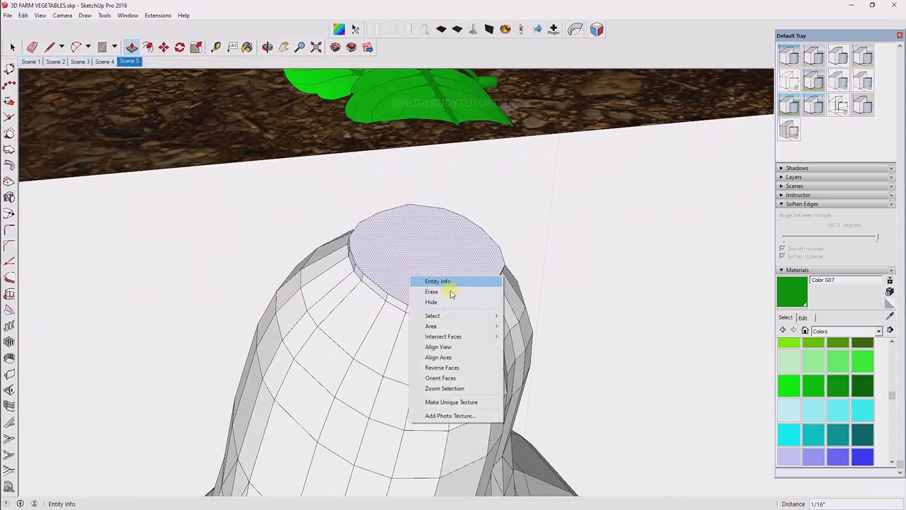
left_click(104, 15)
left_click(124, 81)
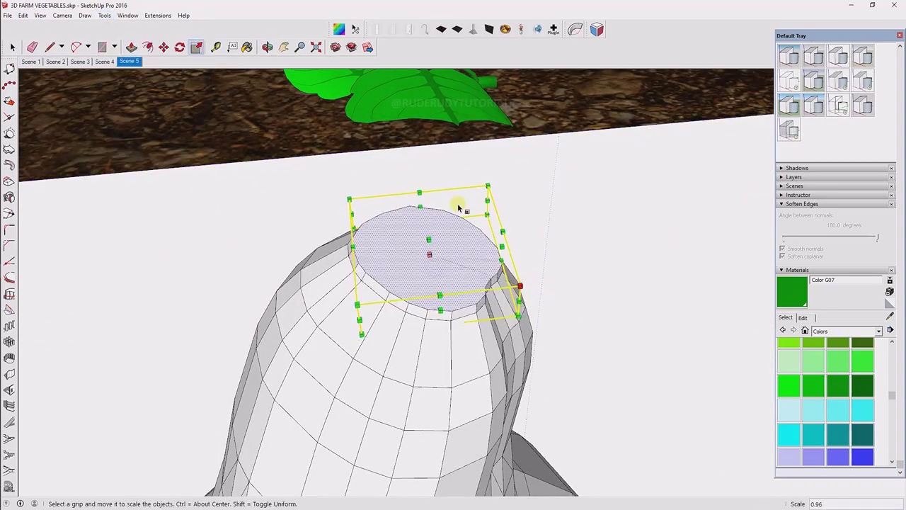
right_click(421, 265)
left_click(104, 15)
left_click(124, 77)
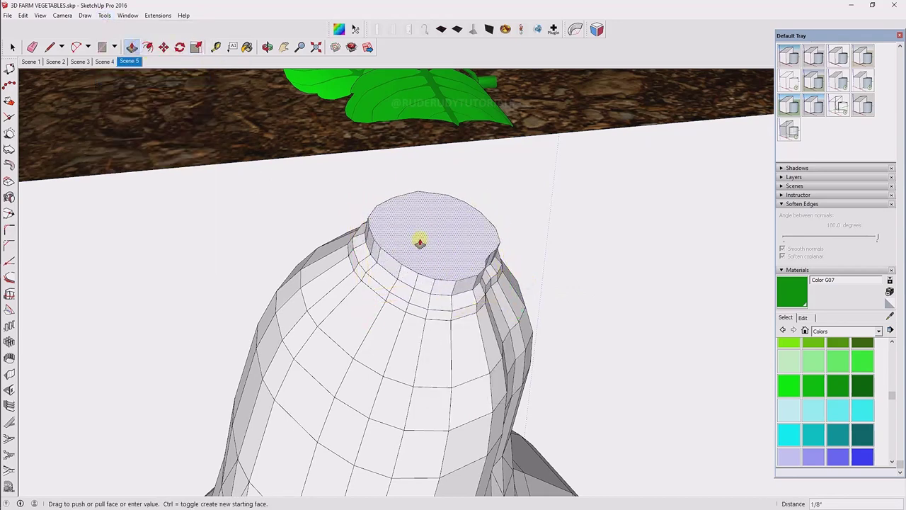
left_click(105, 15)
left_click(124, 78)
Step: Start a Line on the rim of the neck's top face
scroll(493, 249, "down", 5)
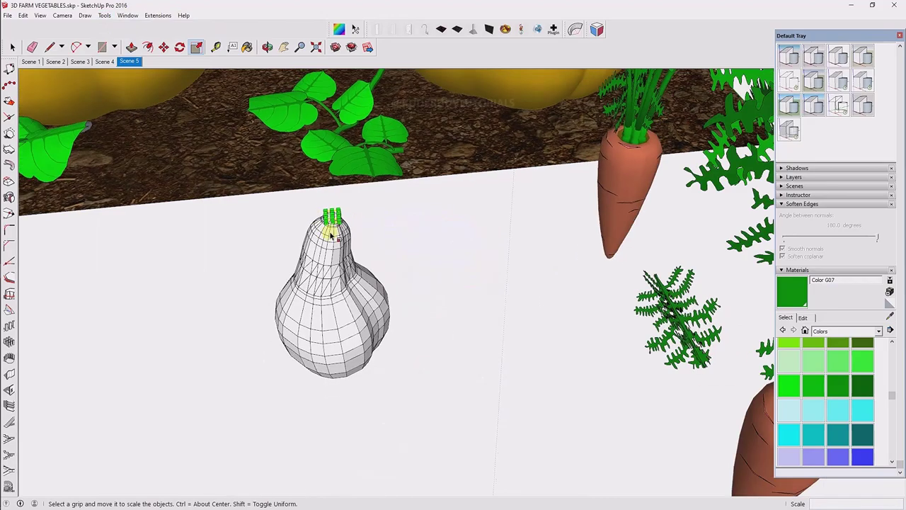
scroll(330, 213, "up", 5)
scroll(318, 264, "up", 3)
key("l")
scroll(304, 305, "up", 2)
left_click(233, 269)
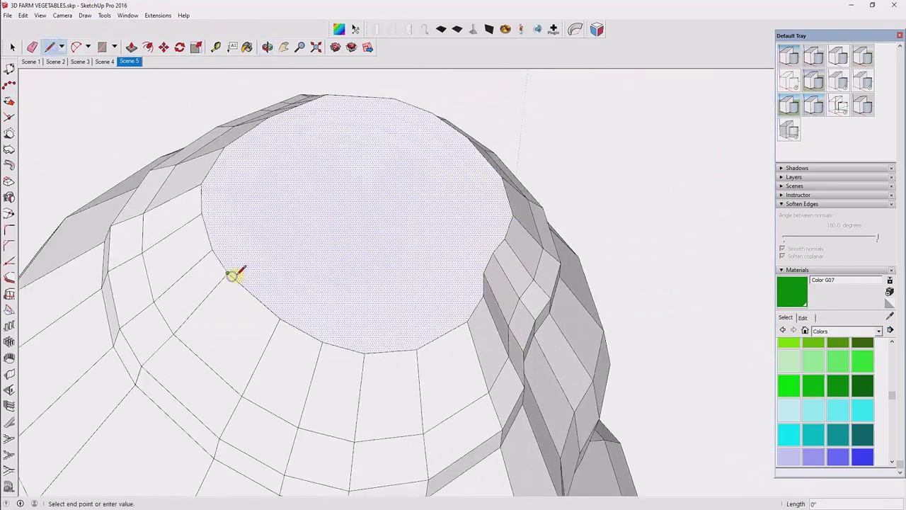
scroll(293, 307, "up", 2)
scroll(287, 303, "up", 2)
scroll(249, 284, "down", 3)
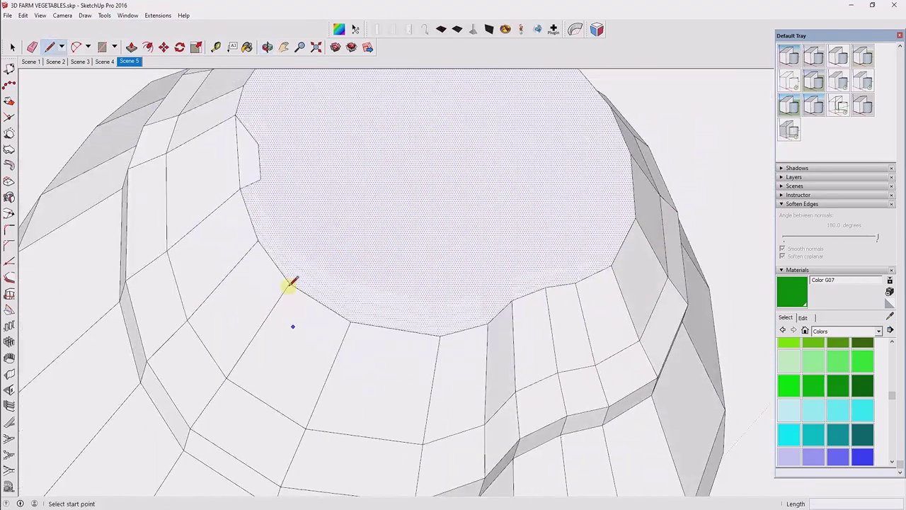
scroll(284, 240, "up", 2)
scroll(312, 283, "up", 2)
scroll(319, 314, "up", 2)
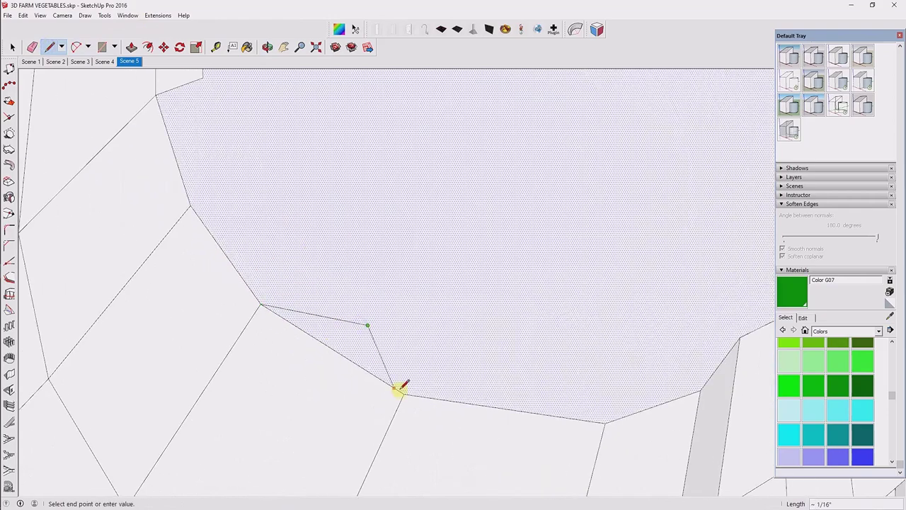
scroll(404, 354, "down", 3)
middle_click(410, 315)
mouse_move(410, 315)
middle_mouse_down()
mouse_move(356, 323)
mouse_move(443, 362)
middle_mouse_up()
scroll(390, 346, "up", 2)
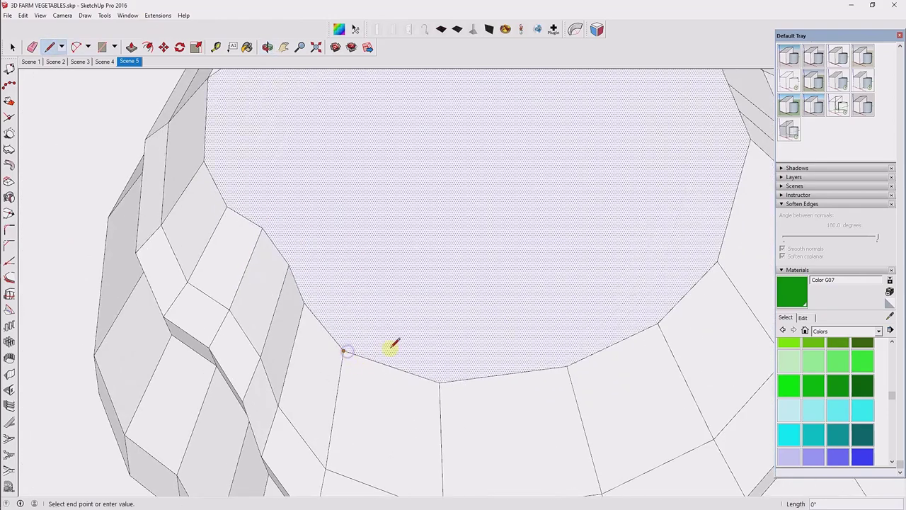
scroll(397, 347, "up", 2)
Step: Draw a notch line across the rim edge to a rim vertex of the top face
left_click(408, 347)
scroll(439, 390, "down", 3)
scroll(415, 381, "up", 3)
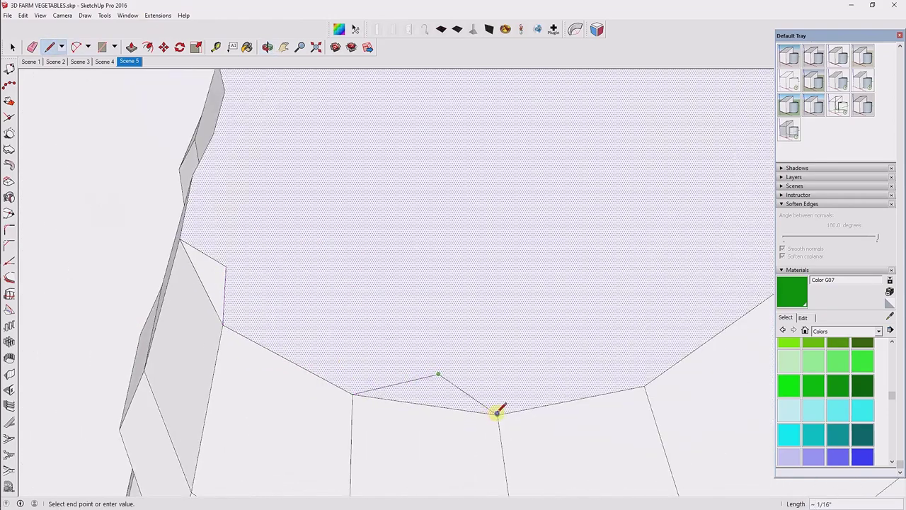
left_click(499, 411)
scroll(446, 386, "down", 3)
scroll(457, 380, "up", 3)
scroll(496, 378, "down", 3)
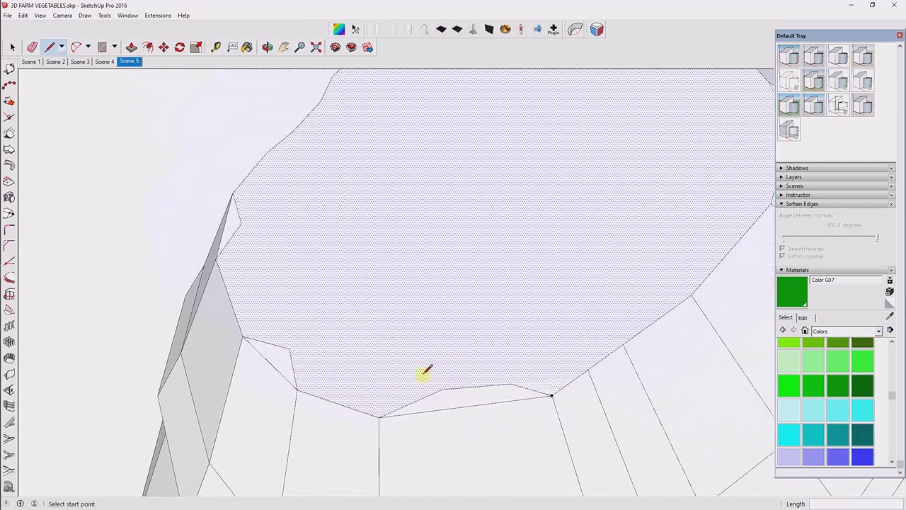
scroll(543, 328, "down", 1)
scroll(425, 410, "up", 4)
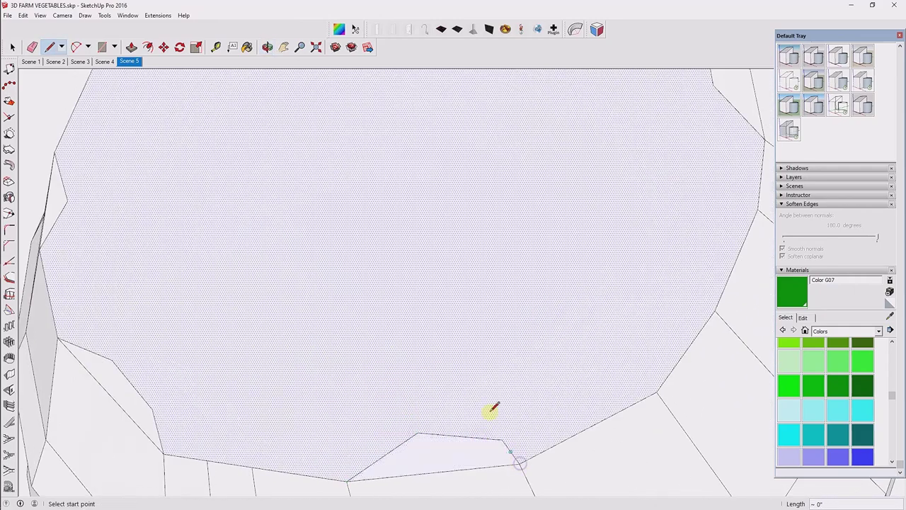
scroll(492, 409, "down", 3)
Step: Push/Pull the notched top face slightly upward
middle_click_drag(364, 338, 234, 199)
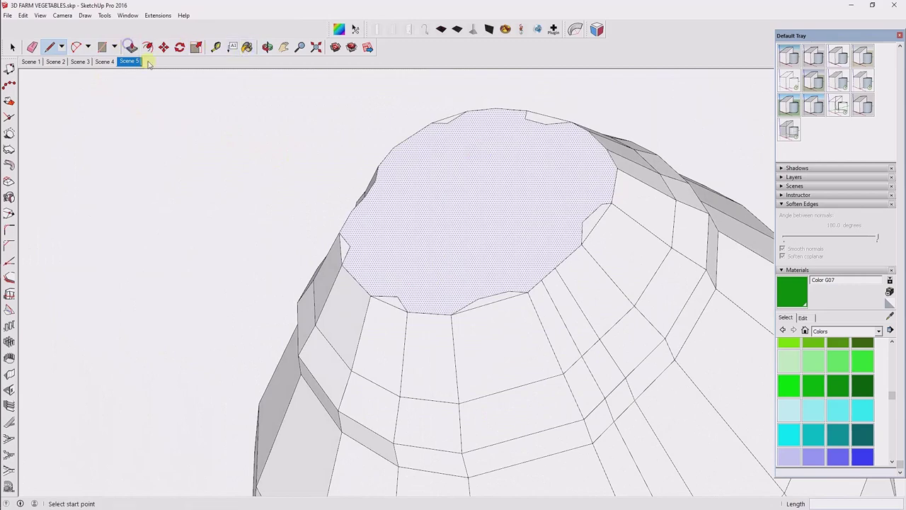
key("p")
left_click_drag(449, 224, 449, 203)
Step: Scale the raised top slightly smaller about its centre
left_click(105, 16)
left_click(130, 83)
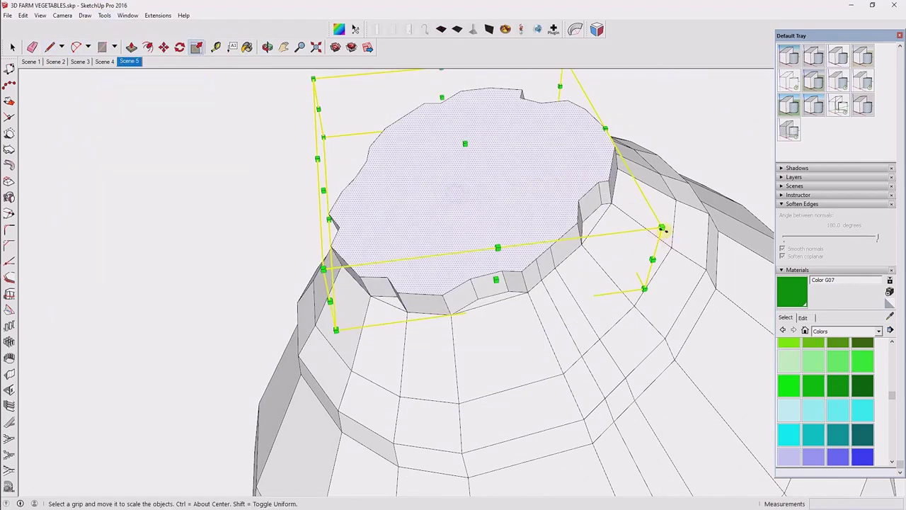
left_click_drag(657, 230, 636, 223, "ctrl")
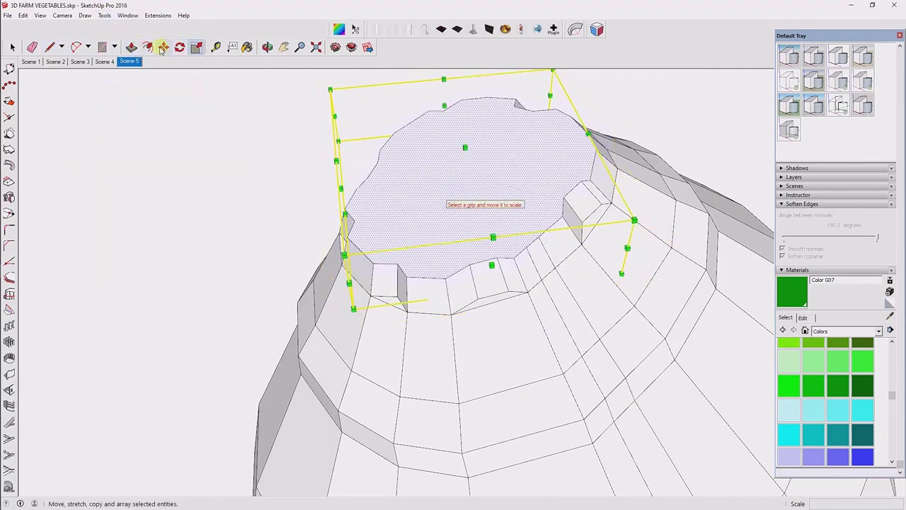
Step: Push/Pull the bottle's top face upward into another short neck section
key("p")
scroll(405, 186, "down", 5)
scroll(418, 192, "up", 1)
left_click(105, 16)
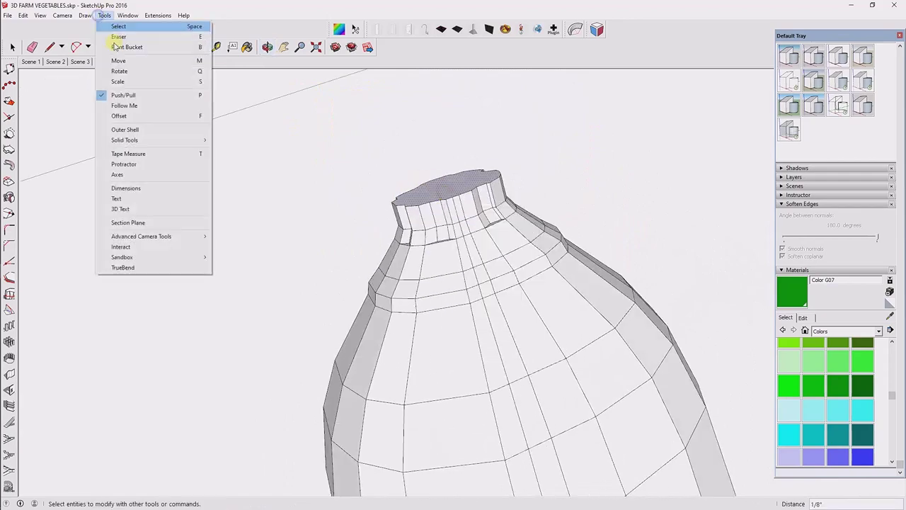
right_click(434, 186)
key("q")
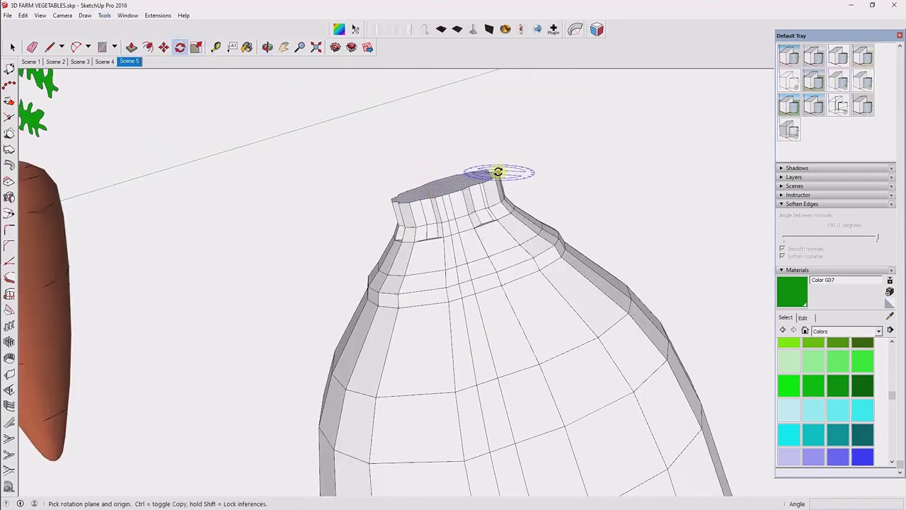
mouse_move(499, 172)
middle_mouse_down()
mouse_move(178, 231)
mouse_move(412, 157)
middle_mouse_up()
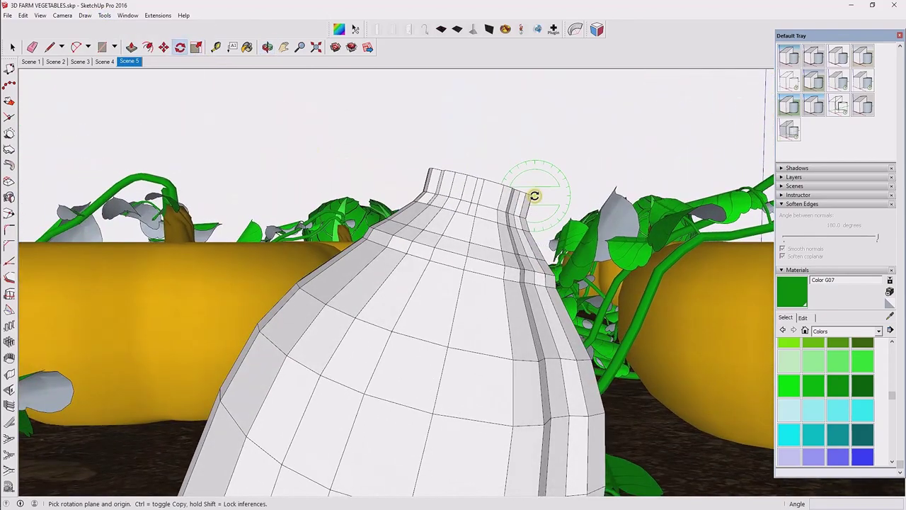
left_click(561, 102)
middle_click_drag(561, 102, 197, 58)
type("30")
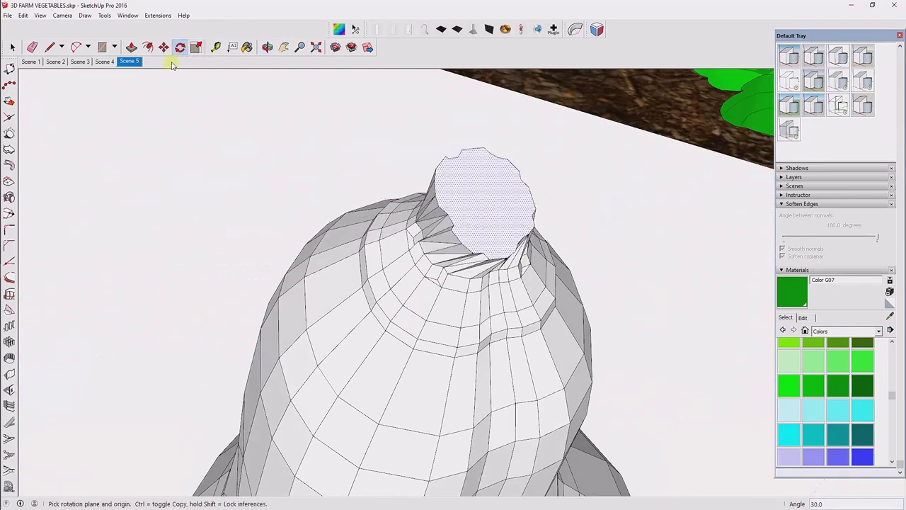
left_click(132, 47)
middle_click_drag(354, 177, 539, 137)
left_click(539, 136)
Step: Rotate the new top face to twist it, then scale it uniformly to 0.5 about centre
right_click(548, 123)
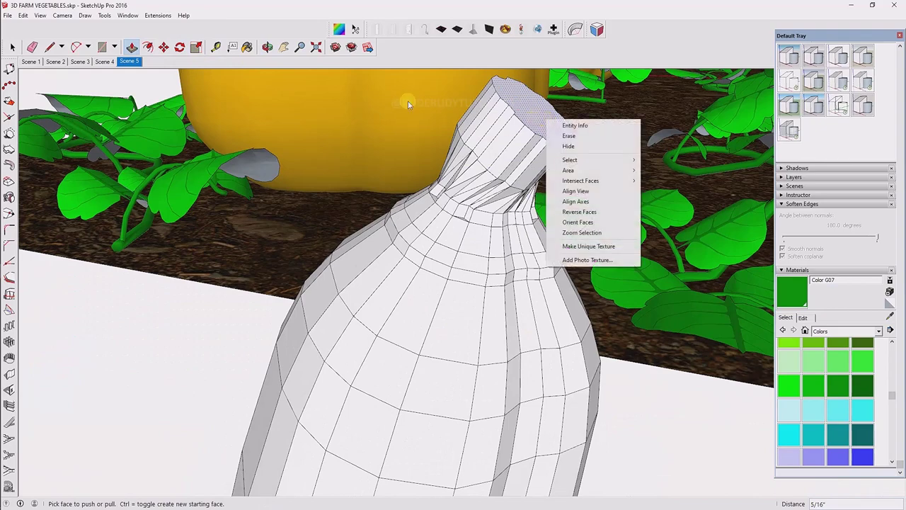
left_click(104, 15)
key("o")
left_click_drag(444, 167, 542, 157)
right_click(543, 157)
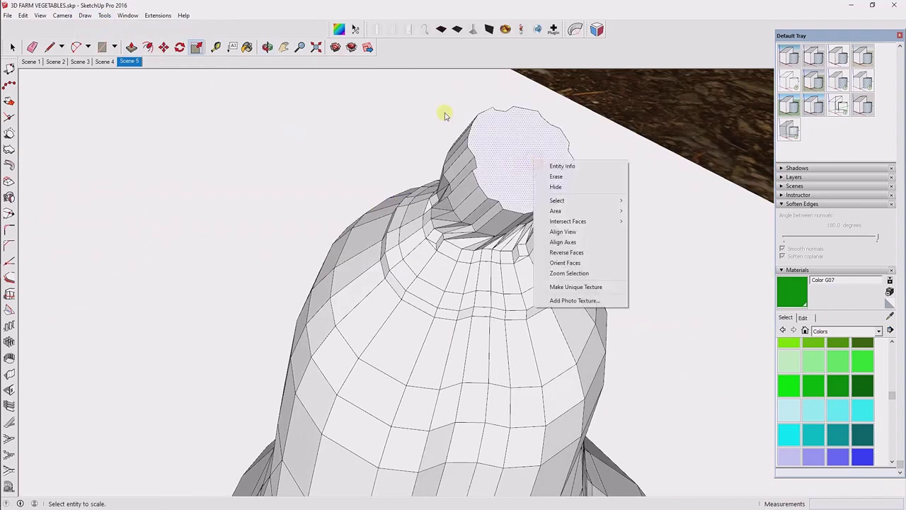
key("Escape")
key("q")
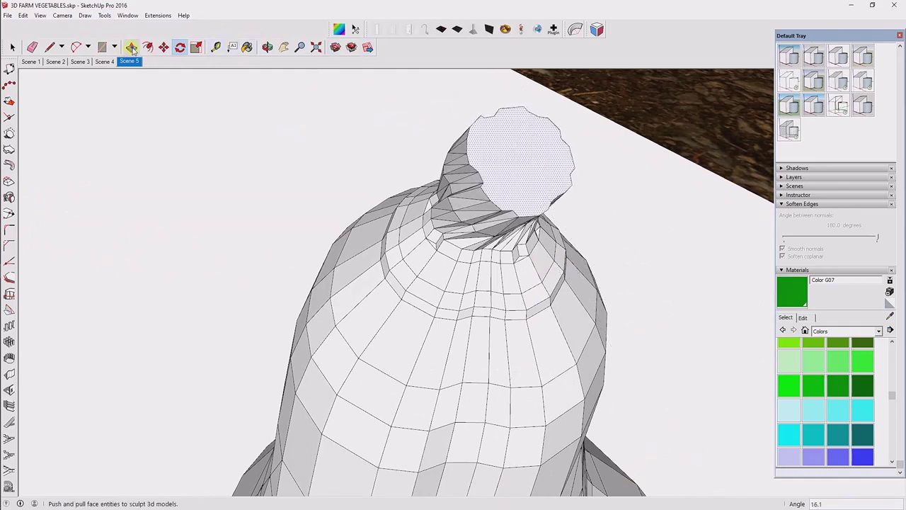
key("alt+t")
key("c")
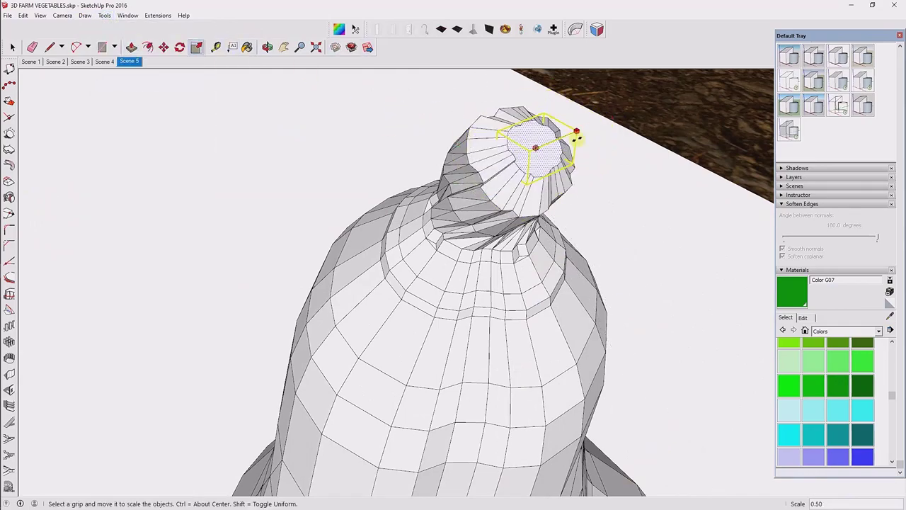
scroll(577, 139, "down", 5)
Step: Select the faces at the bottle's base and move them down slightly
middle_click_drag(435, 192, 435, 380)
scroll(440, 287, "up", 4)
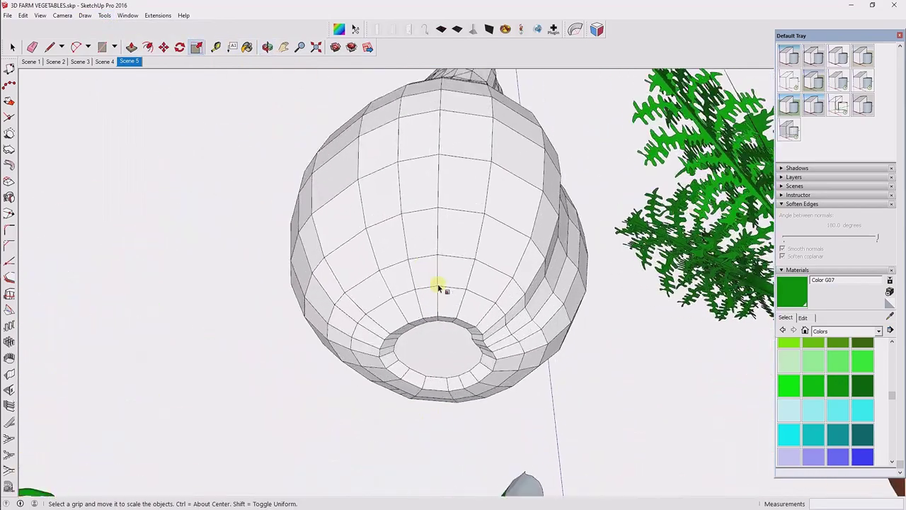
middle_click_drag(439, 287, 429, 290)
left_click(15, 48)
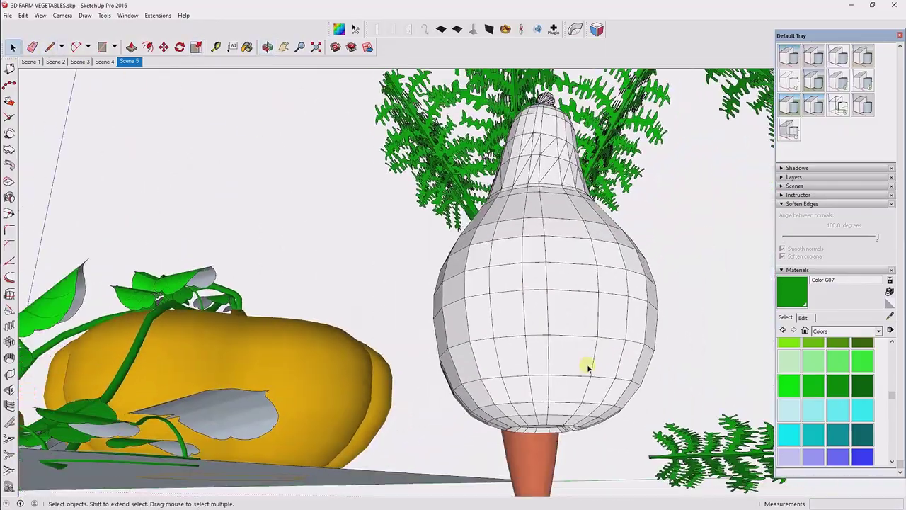
mouse_move(586, 364)
middle_mouse_down()
mouse_move(774, 390)
mouse_move(576, 372)
middle_mouse_up()
left_click_drag(621, 454, 453, 431)
middle_click_drag(453, 430, 489, 379)
scroll(489, 378, "up", 4)
key("m")
scroll(539, 398, "up", 2)
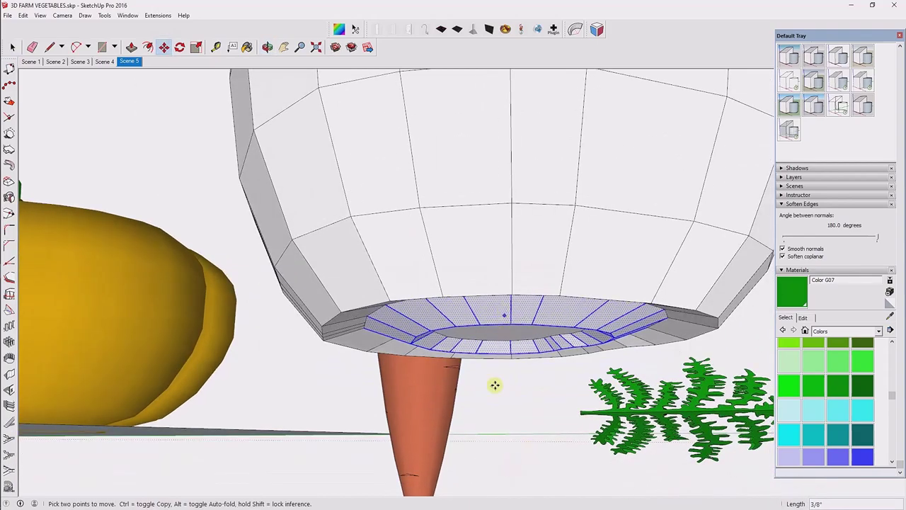
left_click_drag(494, 385, 501, 457)
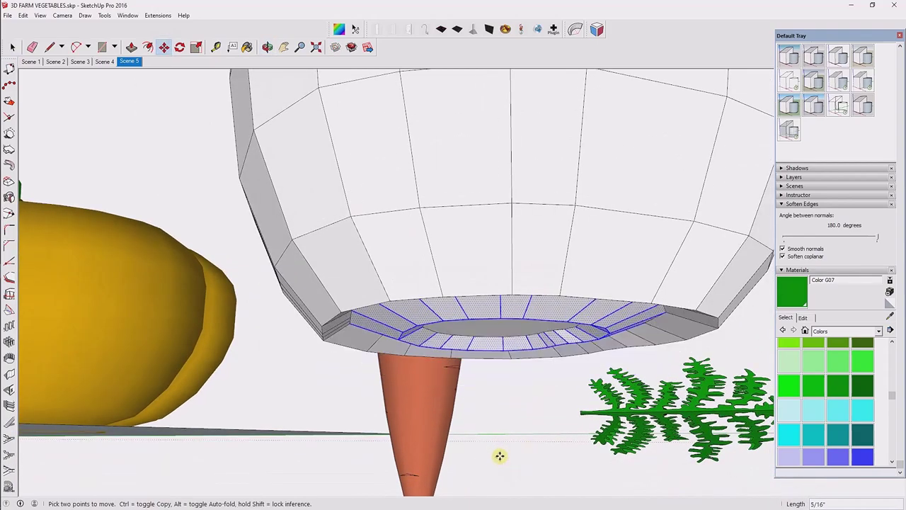
Step: Select the twisted neck tip and make it a group
scroll(500, 455, "down", 5)
mouse_move(484, 330)
middle_mouse_down()
mouse_move(444, 248)
mouse_move(506, 127)
middle_mouse_up()
scroll(448, 201, "down", 2)
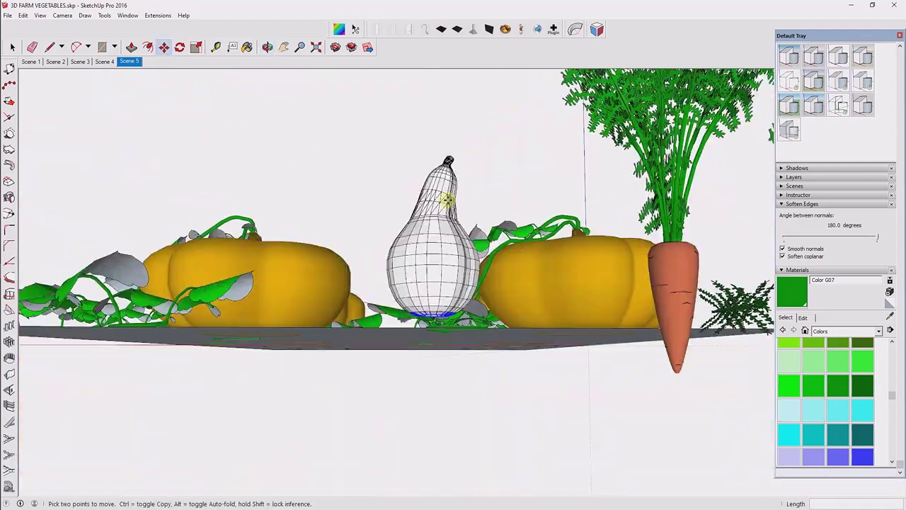
scroll(448, 201, "up", 5)
mouse_move(403, 313)
middle_mouse_down()
mouse_move(475, 245)
mouse_move(557, 93)
mouse_move(430, 226)
middle_mouse_up()
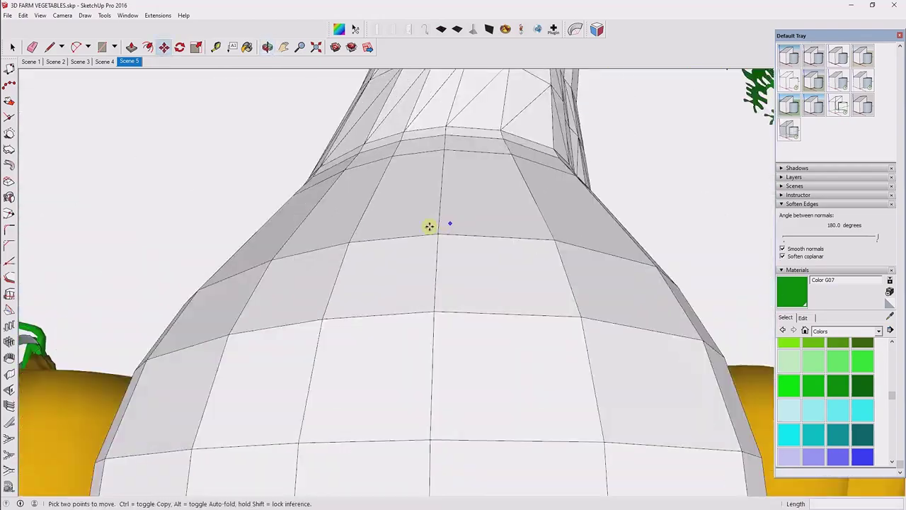
scroll(429, 226, "down", 5)
right_click(419, 241)
scroll(453, 110, "up", 5)
mouse_move(445, 116)
middle_mouse_down()
mouse_move(488, 176)
mouse_move(217, 77)
mouse_move(74, 66)
mouse_move(475, 166)
middle_mouse_up()
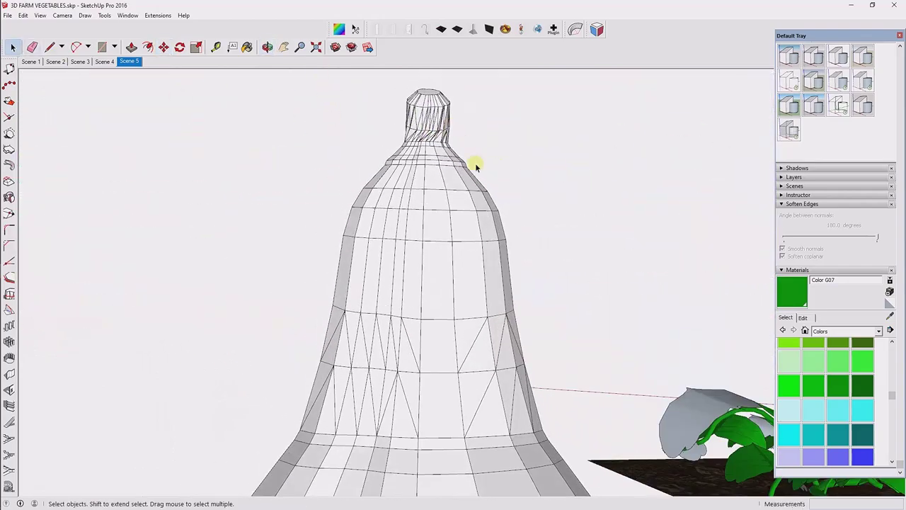
left_click(379, 189)
mouse_move(379, 190)
middle_mouse_down()
mouse_move(563, 192)
mouse_move(480, 168)
mouse_move(398, 251)
mouse_move(480, 145)
middle_mouse_up()
right_click(478, 145)
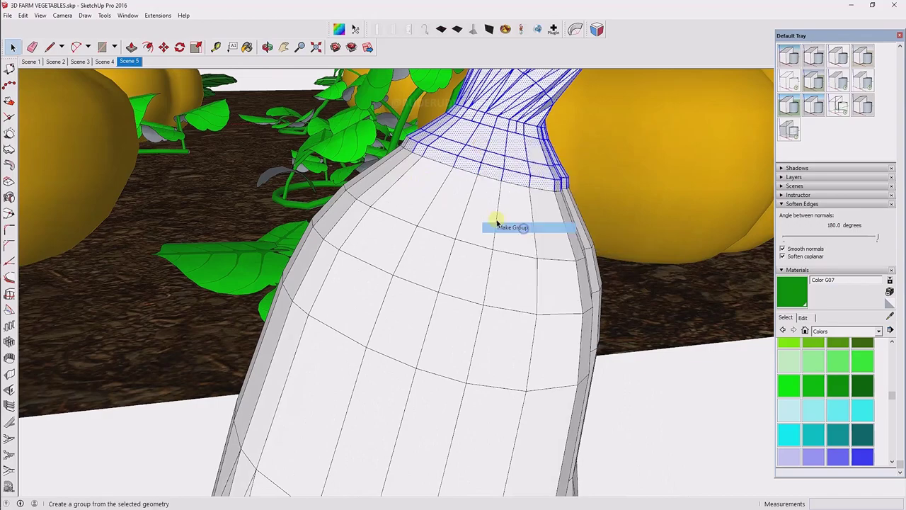
left_click(492, 221)
Step: Group the underside face using Edit > Make Group
mouse_move(492, 221)
middle_mouse_down()
mouse_move(446, 193)
mouse_move(345, 236)
middle_mouse_up()
right_click(346, 236)
left_click(24, 15)
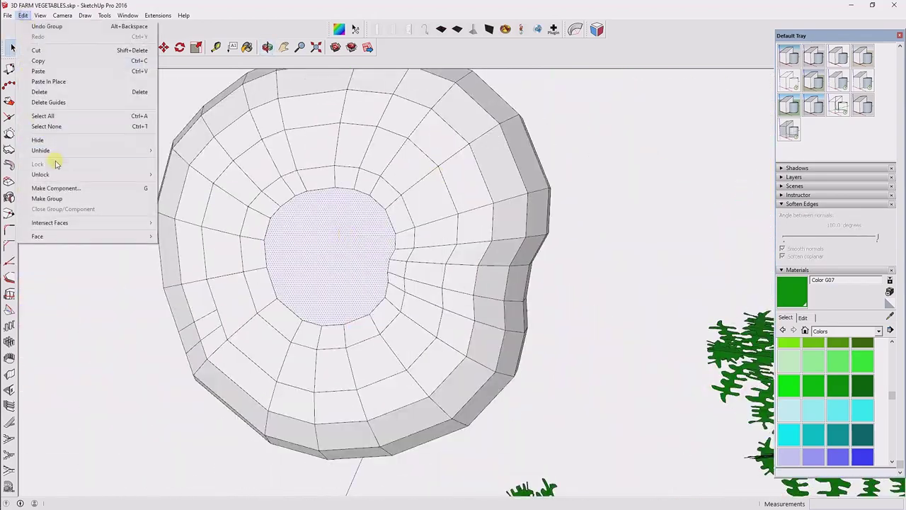
left_click(46, 198)
middle_click_drag(166, 188, 368, 243)
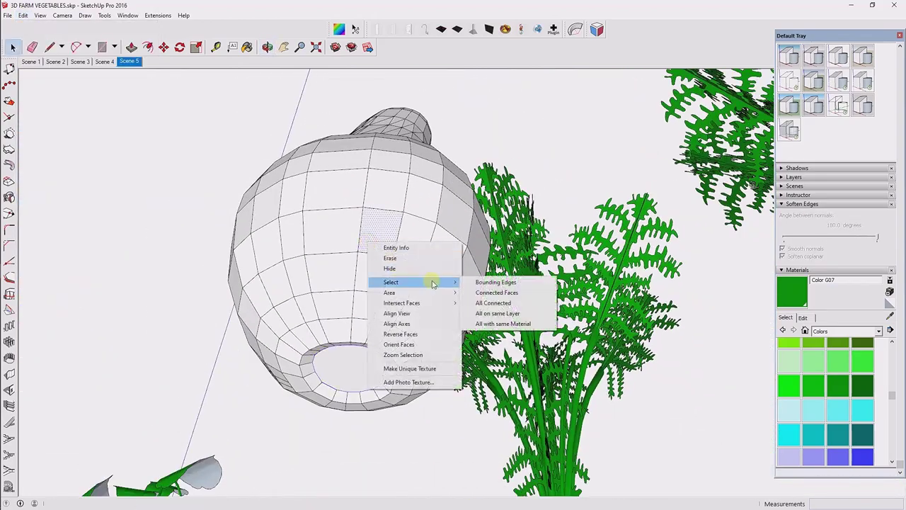
Step: Select the connected gourd surface and soften its faceted edges
left_click(494, 302)
middle_click_drag(354, 212, 368, 141)
left_click_drag(791, 35, 579, 48)
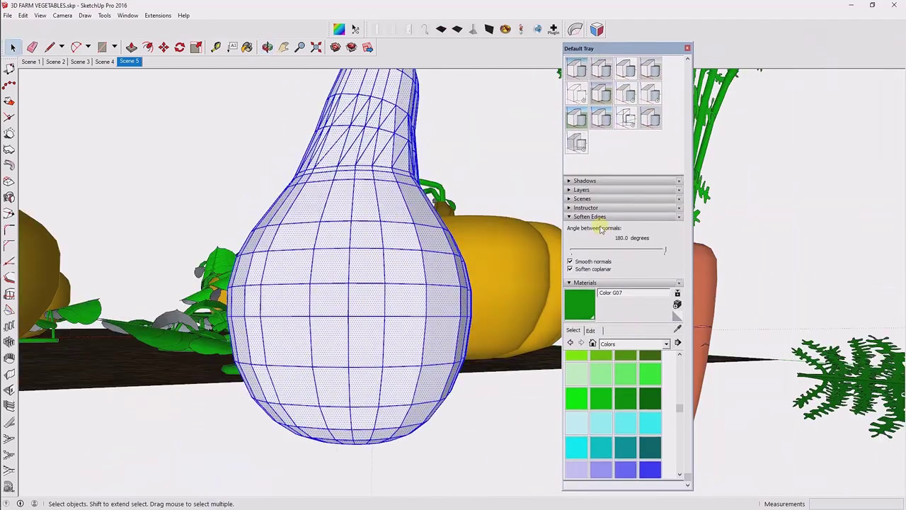
left_click_drag(665, 251, 586, 252)
middle_click_drag(586, 253, 356, 304)
scroll(389, 263, "up", 5)
scroll(417, 218, "up", 3)
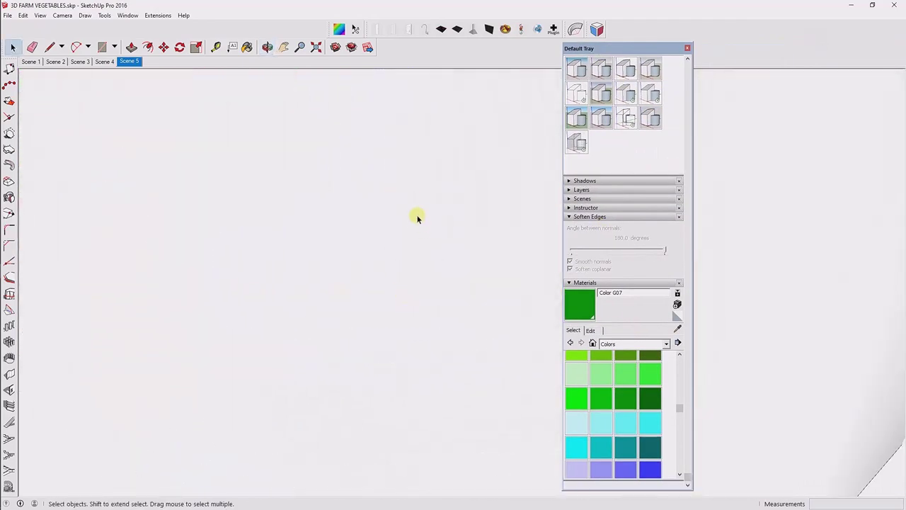
scroll(391, 215, "down", 3)
scroll(385, 240, "down", 3)
scroll(360, 235, "down", 4)
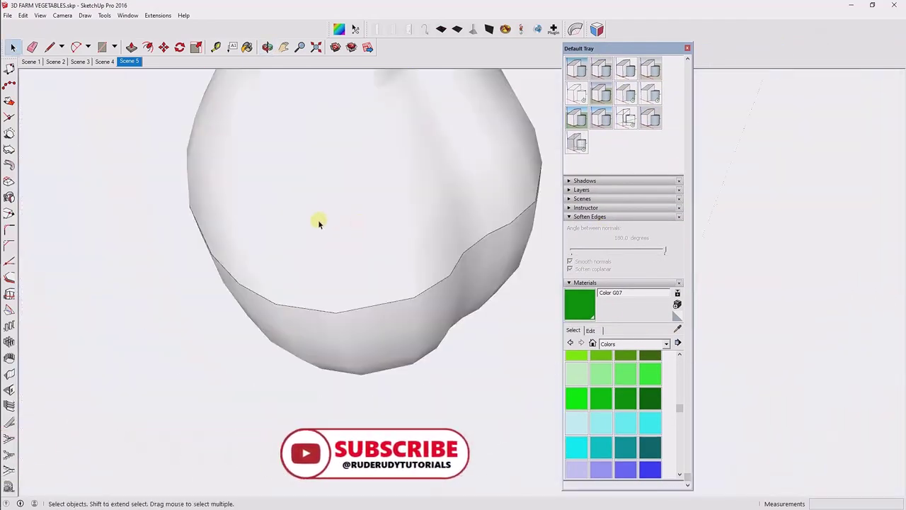
Step: Select all the gourd's geometry and raise the Soften Edges slider further
right_click(343, 280)
left_click(391, 351)
left_click_drag(599, 322, 652, 248)
mouse_move(425, 248)
middle_mouse_down()
mouse_move(173, 316)
mouse_move(345, 300)
middle_mouse_up()
scroll(347, 177, "up", 5)
Step: Use context menus to reselect the stem tip group and the gourd's connected geometry
right_click(354, 163)
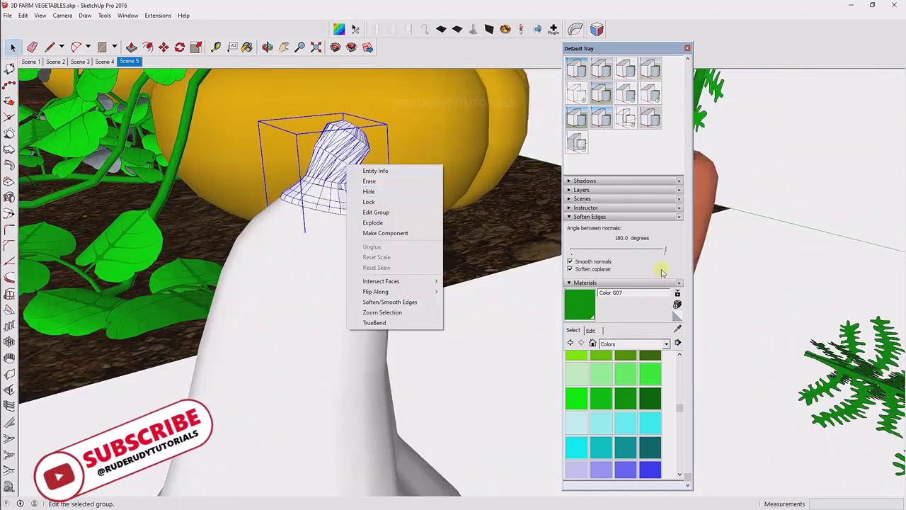
left_click(395, 263)
right_click(359, 287)
left_click(446, 318)
right_click(340, 303)
mouse_move(345, 312)
middle_mouse_down()
mouse_move(354, 219)
mouse_move(409, 114)
mouse_move(396, 288)
middle_mouse_up()
right_click(396, 288)
key("Escape")
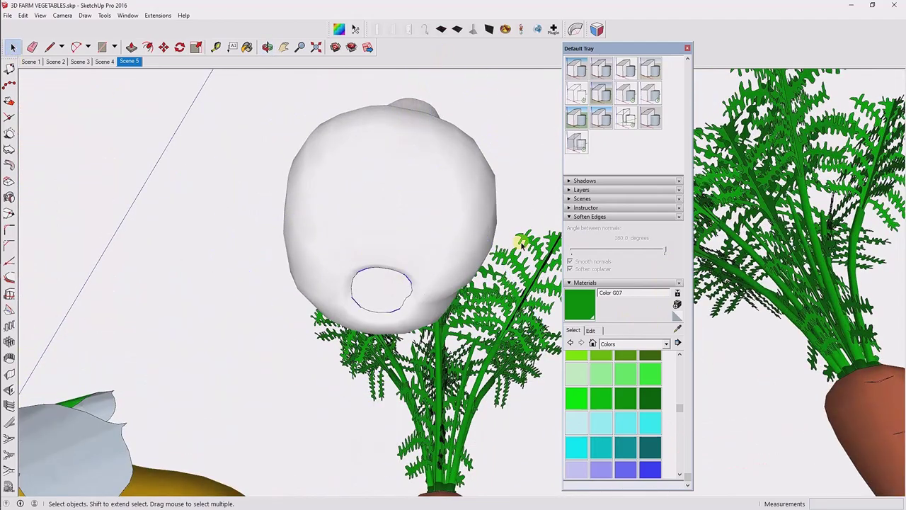
Step: Choose an option from the stem tip's context menu, then clear the gourd's selection
mouse_move(274, 207)
middle_mouse_down()
mouse_move(370, 234)
mouse_move(265, 464)
middle_mouse_up()
right_click(327, 171)
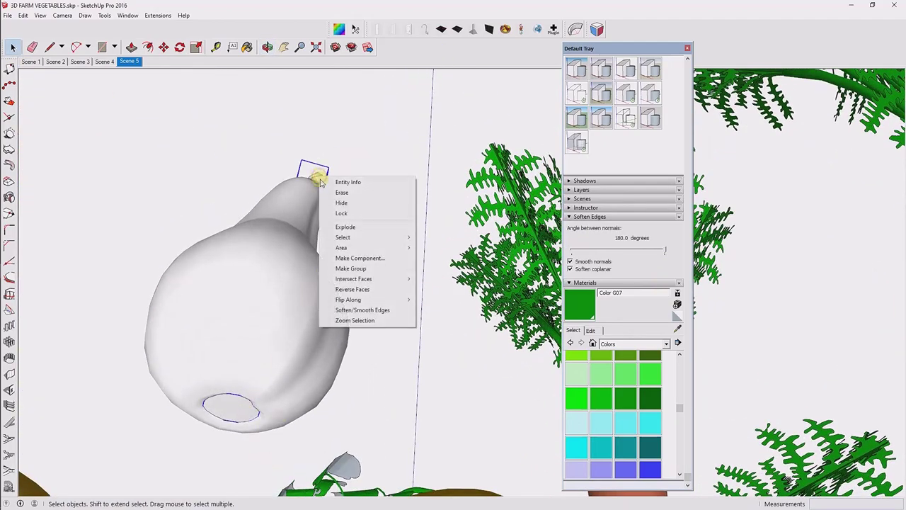
left_click(360, 264)
middle_click_drag(360, 264, 306, 278)
left_click(409, 240)
scroll(605, 396, "up", 3)
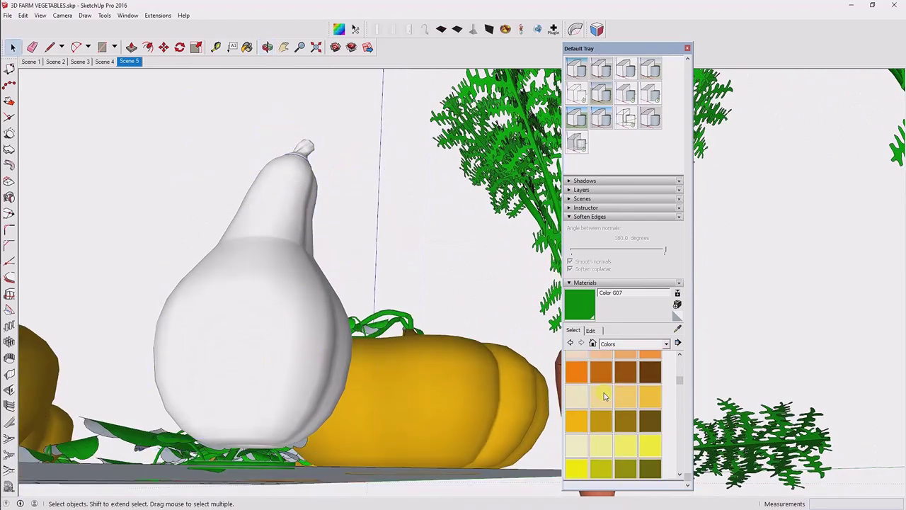
Step: Paint the gourd beige with Color D02 and the stem tip brown with Color D08
left_click(280, 317)
mouse_move(280, 318)
middle_mouse_down()
mouse_move(275, 397)
mouse_move(498, 341)
middle_mouse_up()
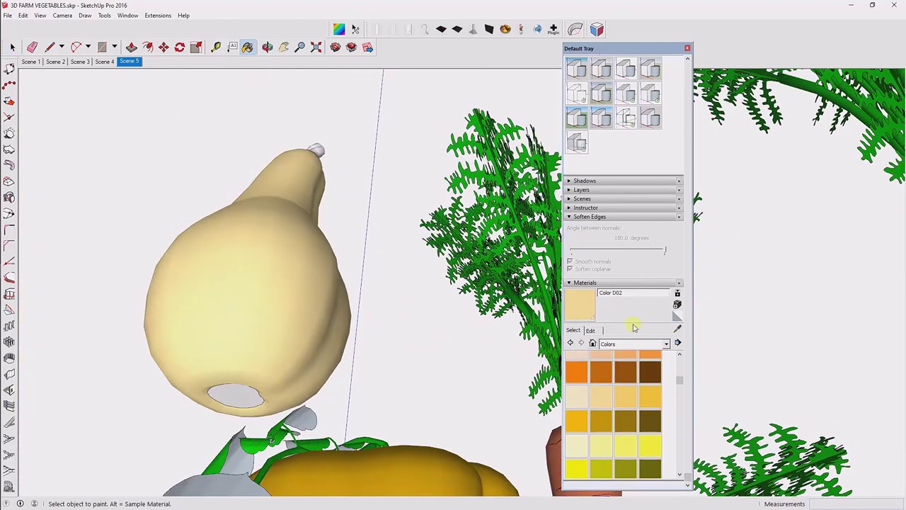
middle_click_drag(432, 325, 442, 303)
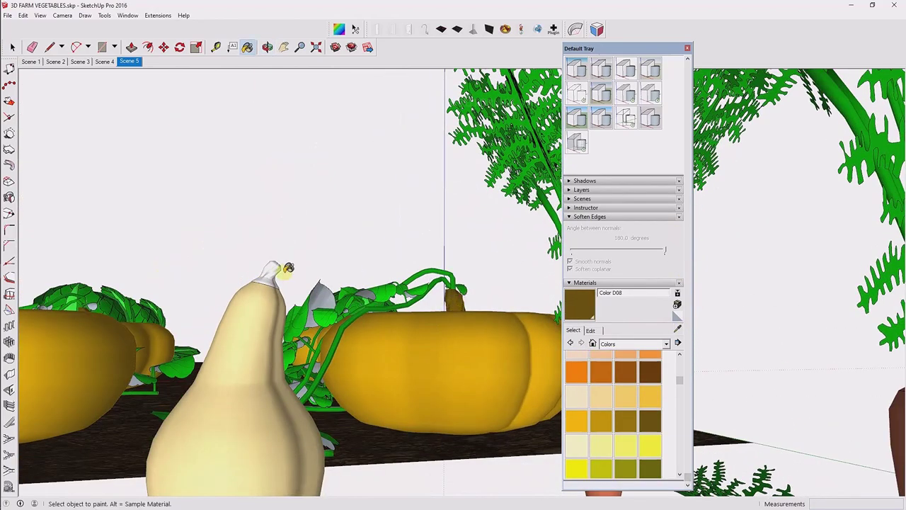
left_click(287, 268)
Step: Make the painted gourd a group via its context menu
right_click(267, 306)
left_click(80, 94)
scroll(197, 187, "up", 3)
right_click(197, 186)
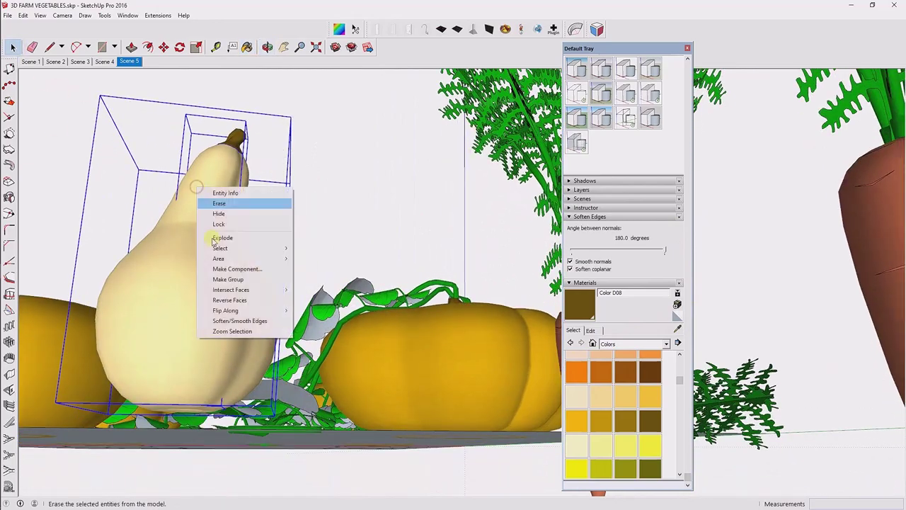
scroll(220, 249, "down", 5)
Step: Orbit and zoom to view the grouped gourd beside the carrot
middle_click_drag(220, 249, 313, 233)
scroll(334, 324, "up", 3)
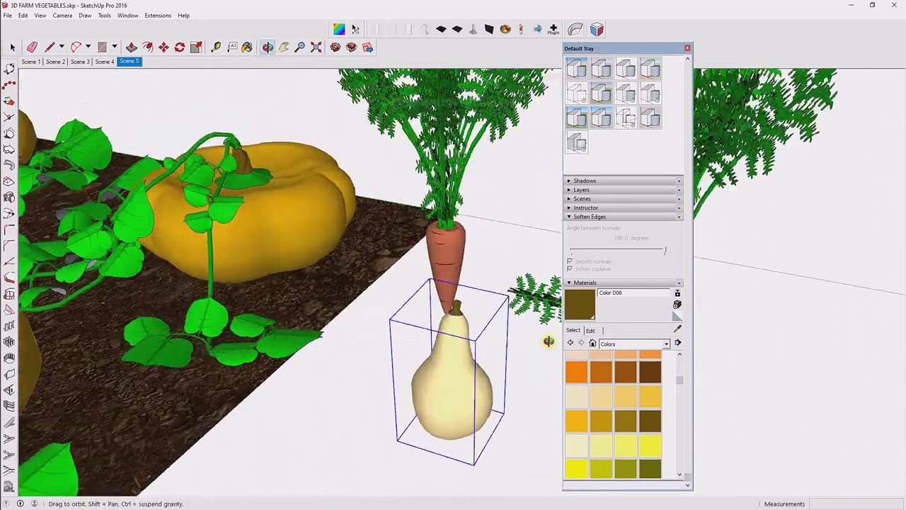
middle_click_drag(455, 364, 437, 390)
scroll(437, 390, "up", 3)
scroll(421, 356, "down", 6)
mouse_move(420, 356)
middle_mouse_down()
mouse_move(312, 310)
mouse_move(289, 283)
middle_mouse_up()
scroll(312, 310, "up", 6)
scroll(479, 348, "down", 5)
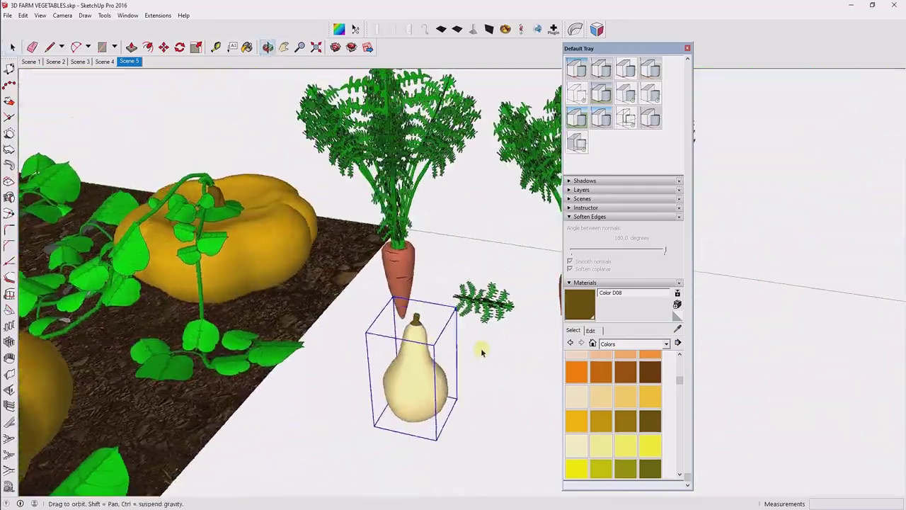